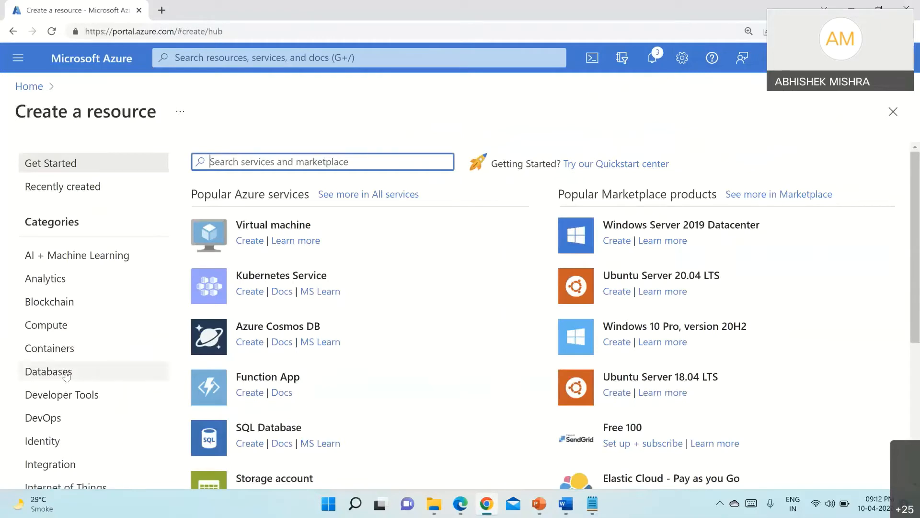
- Start a new SQL Database from the Databases category of Create a resource
left_click(49, 371)
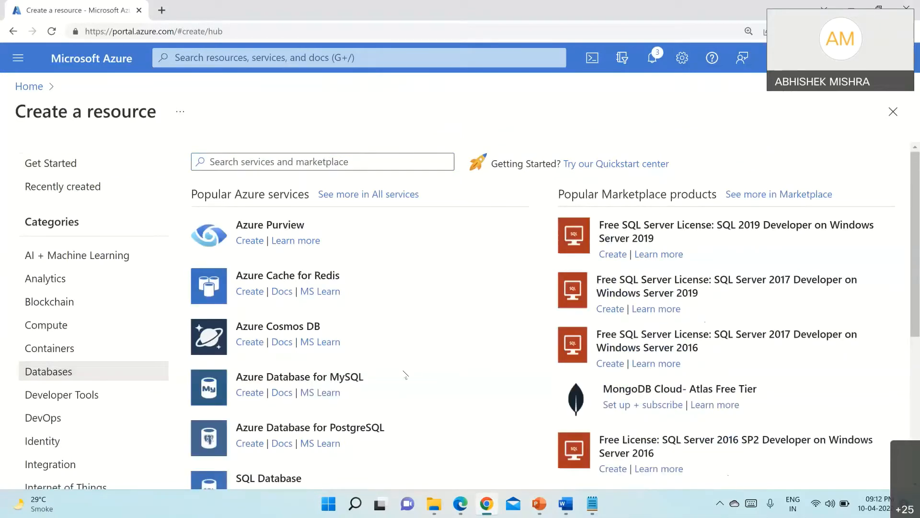
scroll(405, 373, "down", 2)
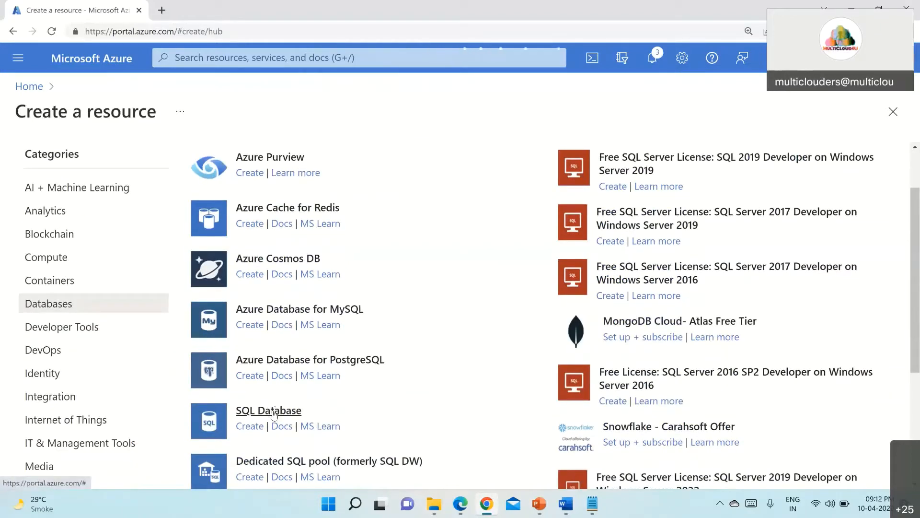
left_click(274, 412)
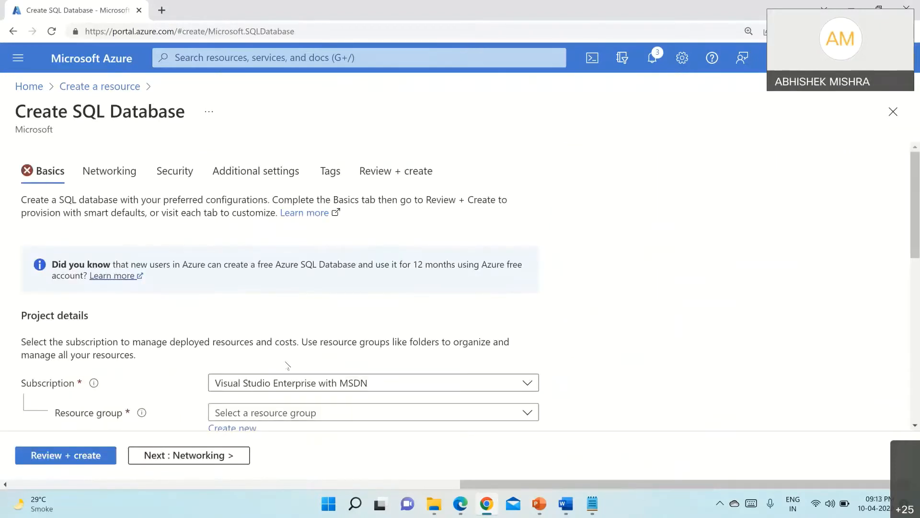
- Create a new resource group named rg-multicloud-demo for the database
scroll(520, 220, "down", 4)
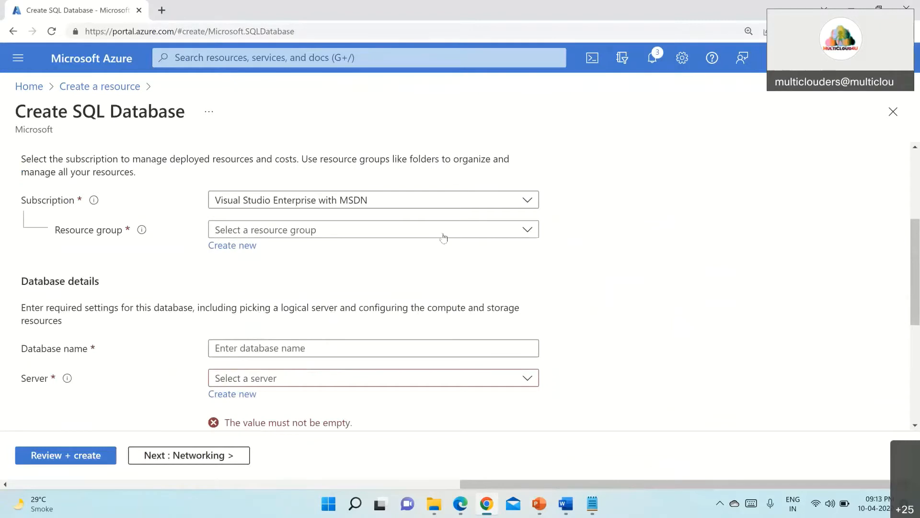
left_click(227, 245)
type("r")
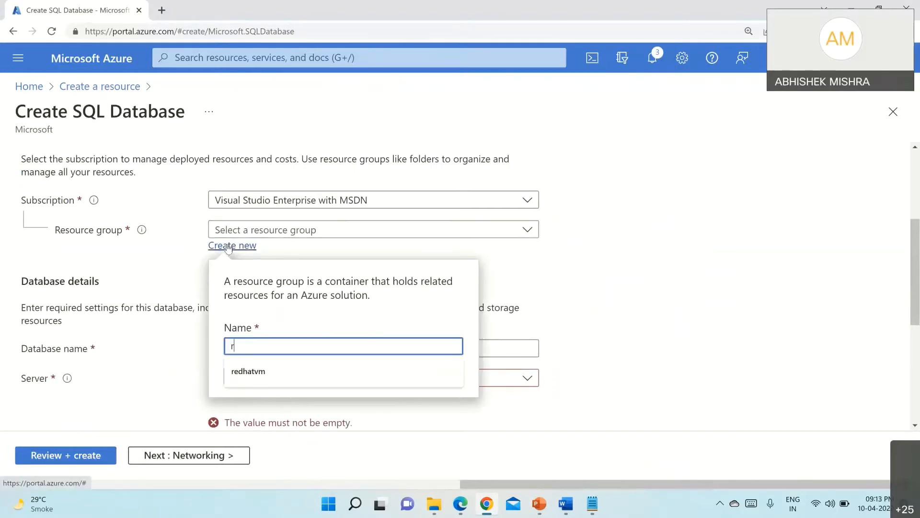
type("g-")
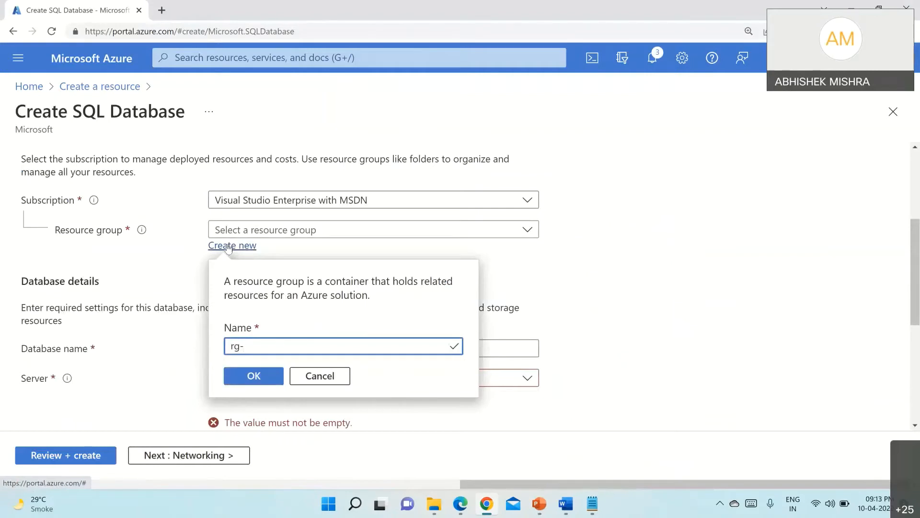
type("multicl")
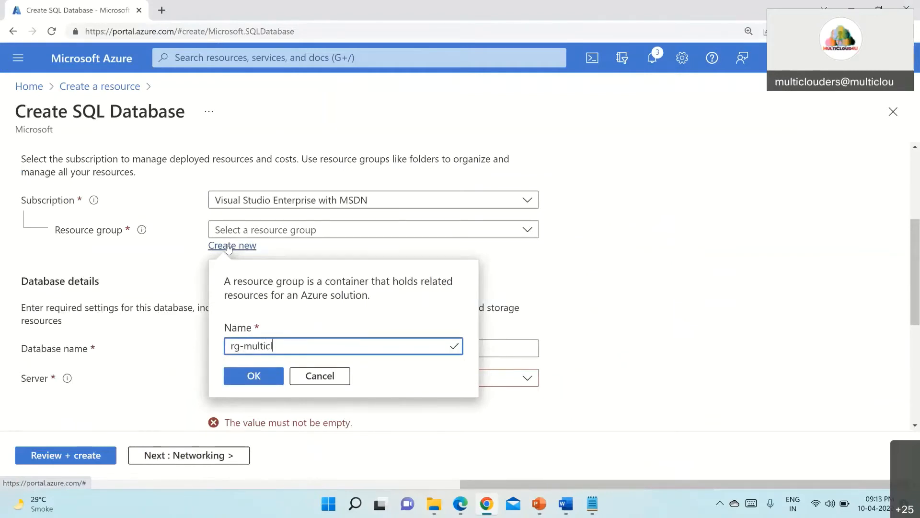
type("oud-demo")
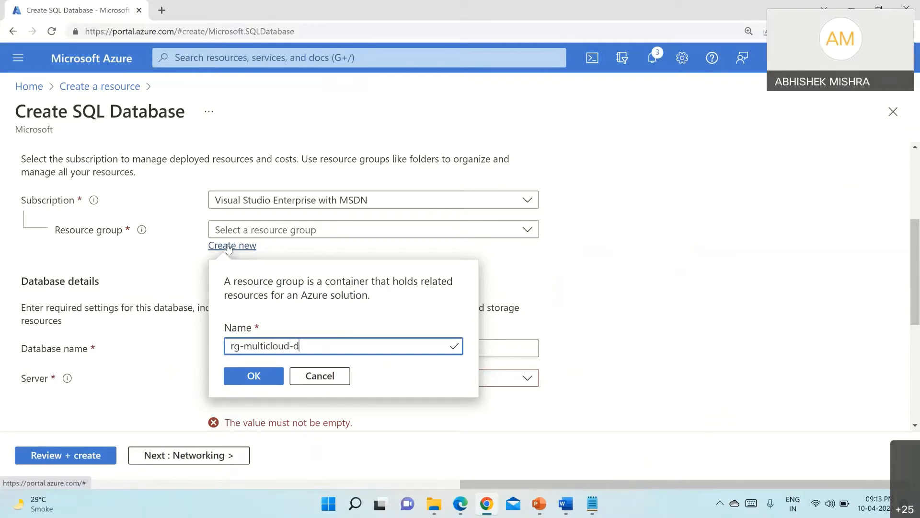
left_click(255, 377)
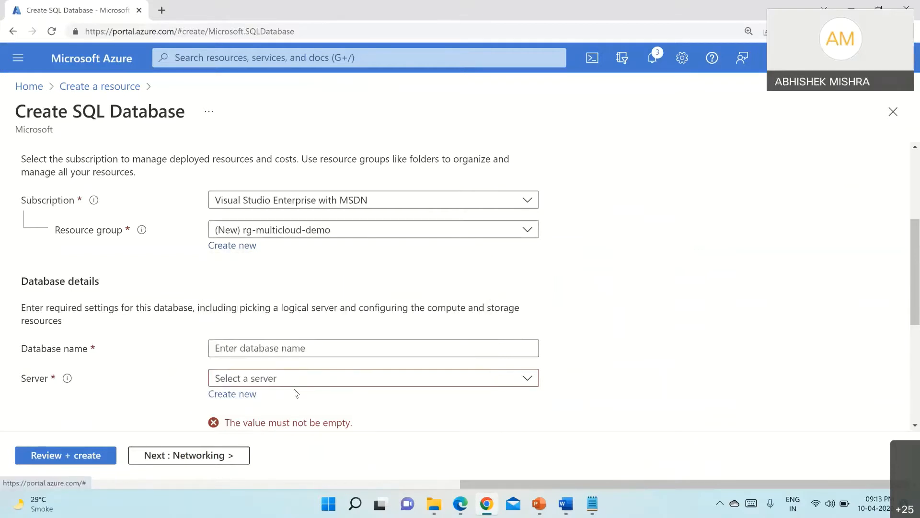
- Name the database dbmulticlouddemo
left_click(299, 347)
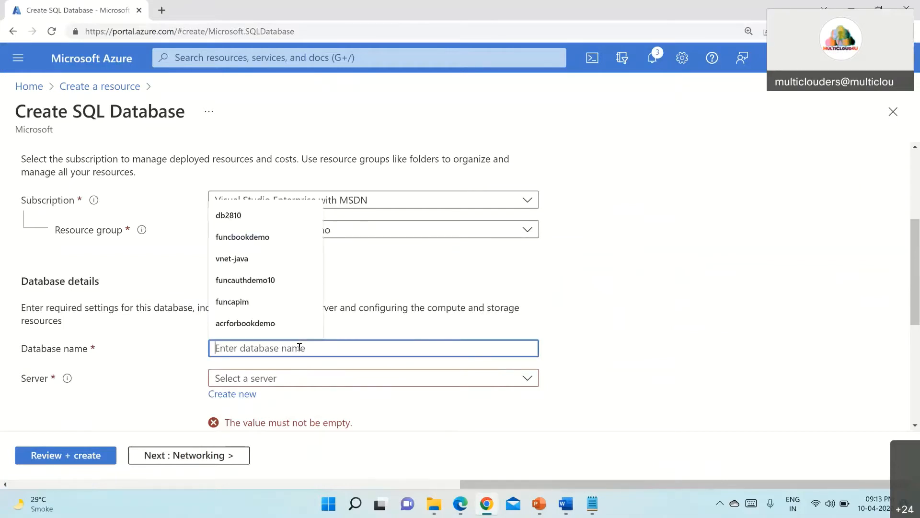
type("mu")
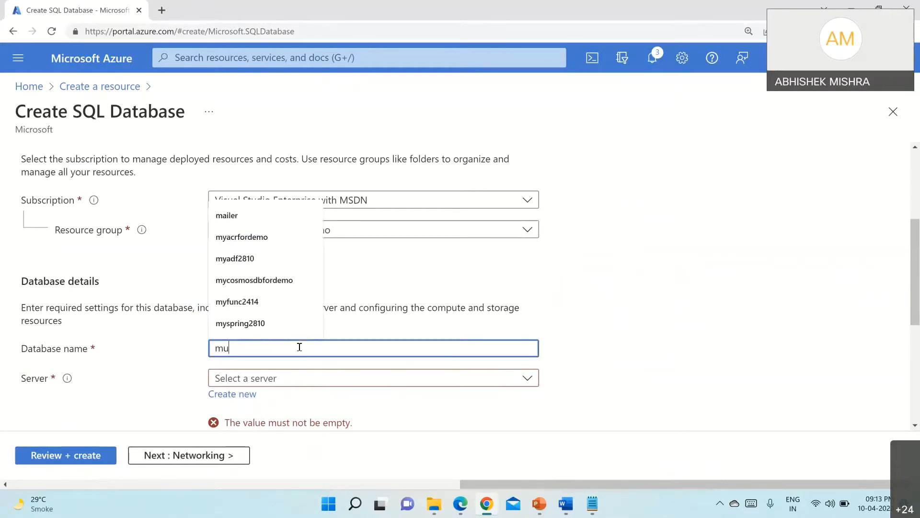
key("BackSpace")
key("BackSpace")
type("db")
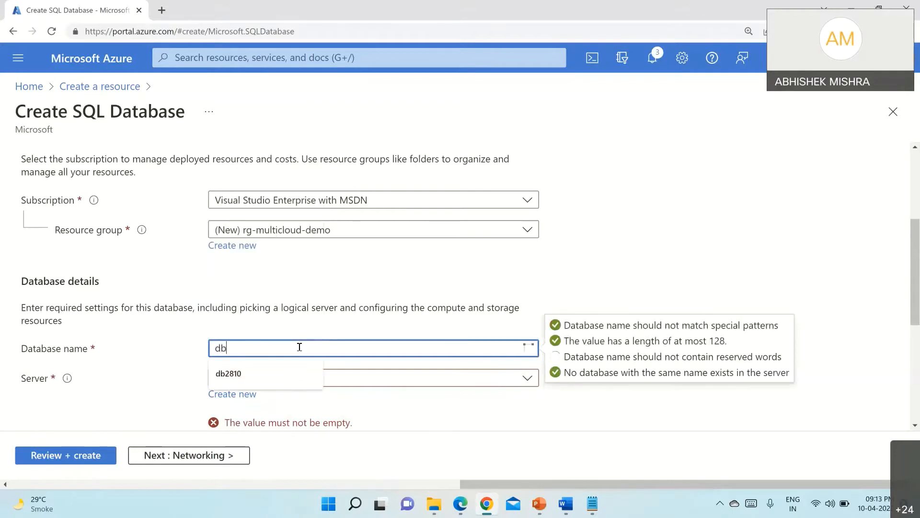
type("multiclo")
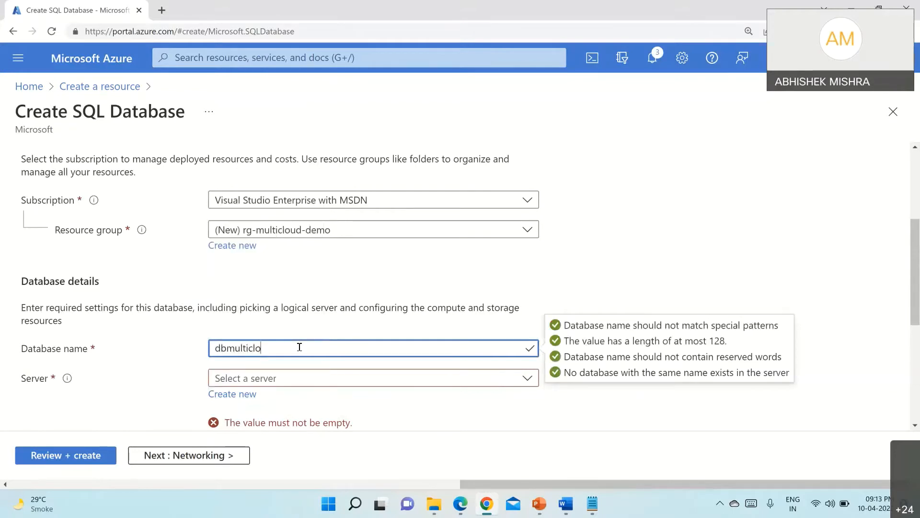
type("uddemo")
- Create a new server named dbmulticlouddemo for the database
left_click(243, 401)
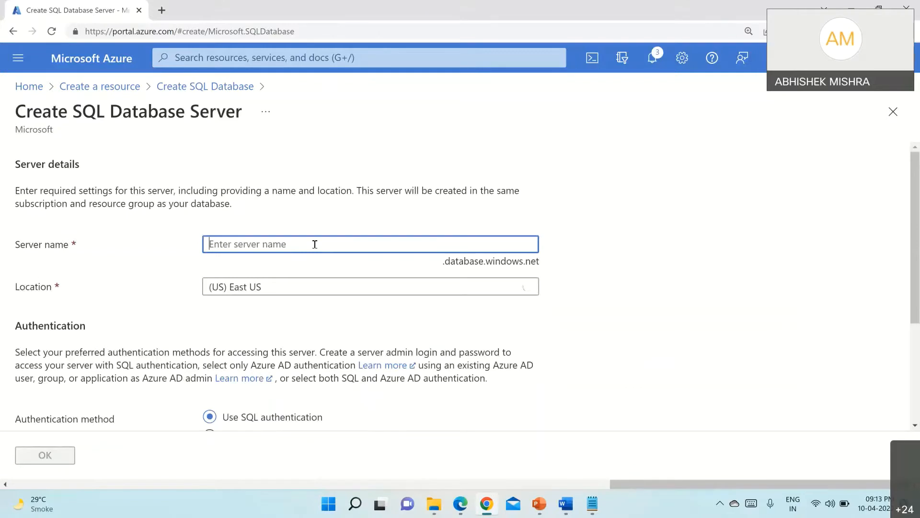
type("dbmulticloud")
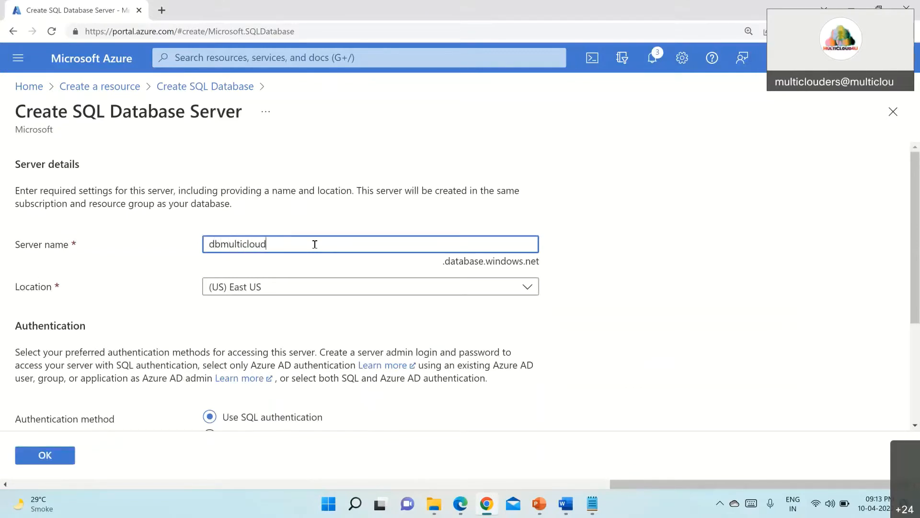
type("demo")
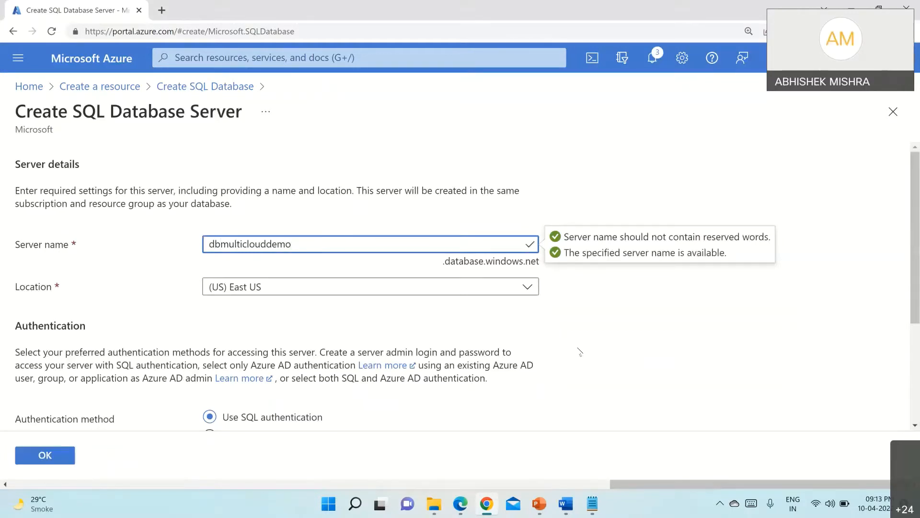
scroll(579, 351, "down", 3)
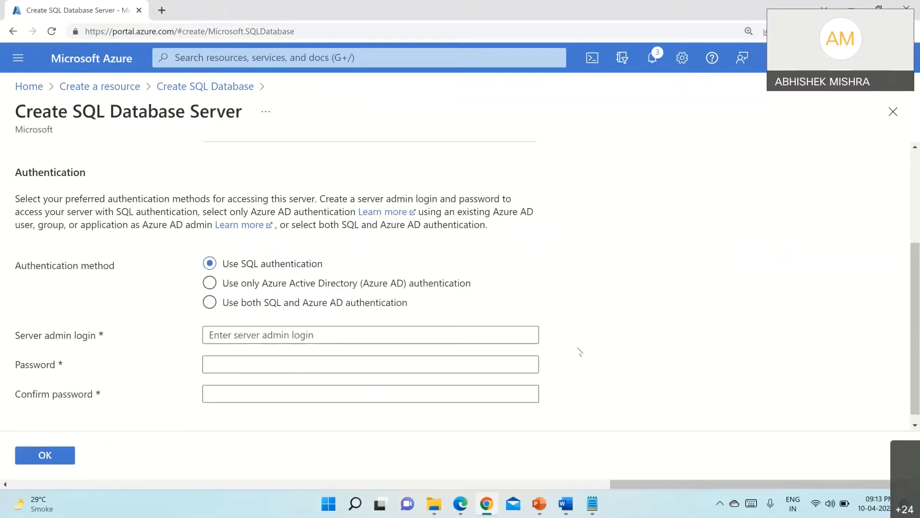
- Enter the server admin login and matching password, then confirm the new server
left_click(311, 321)
left_click(312, 320)
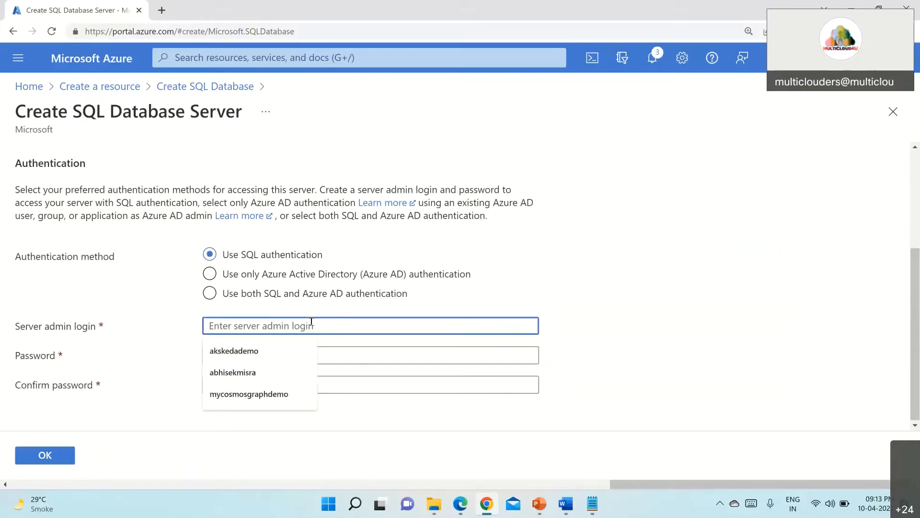
type("abhisek")
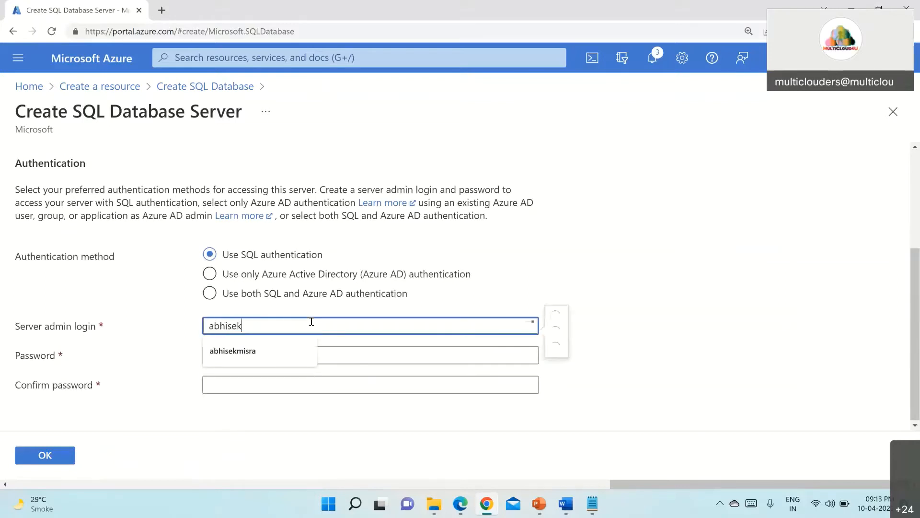
type("misra")
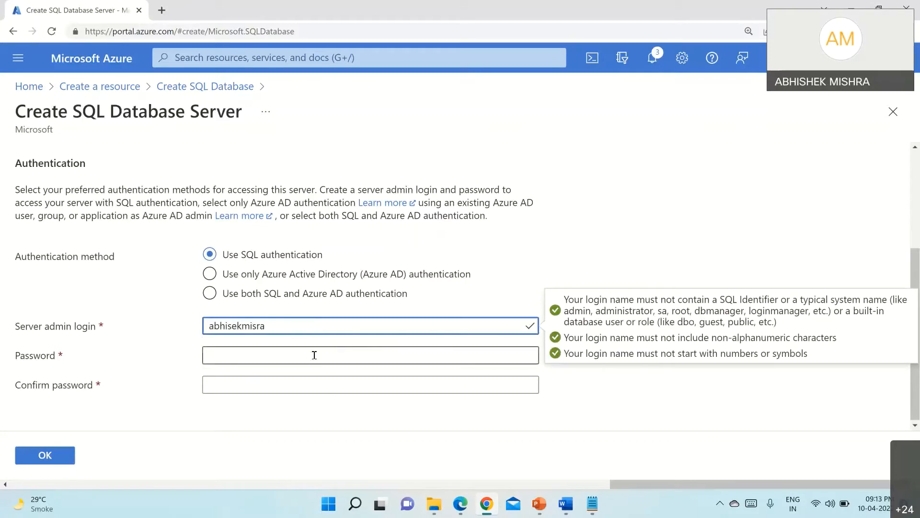
left_click(314, 354)
type("••••")
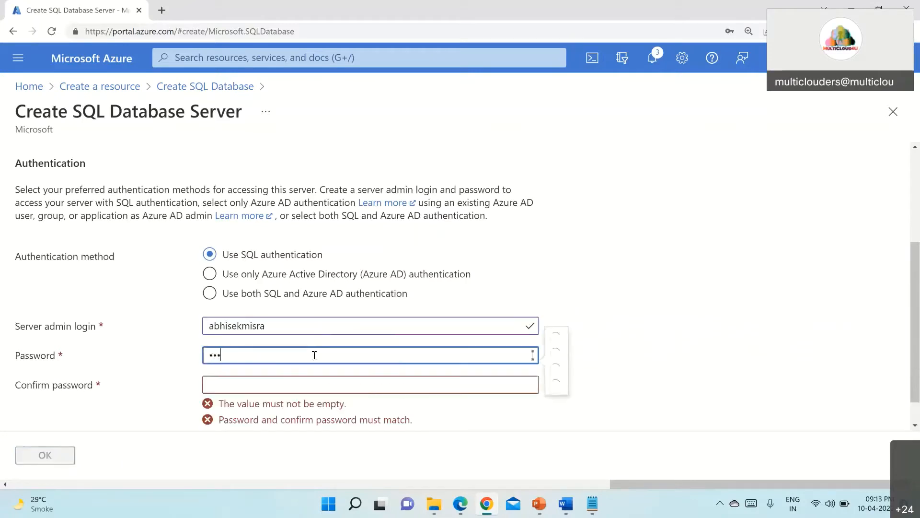
type("••••••••••")
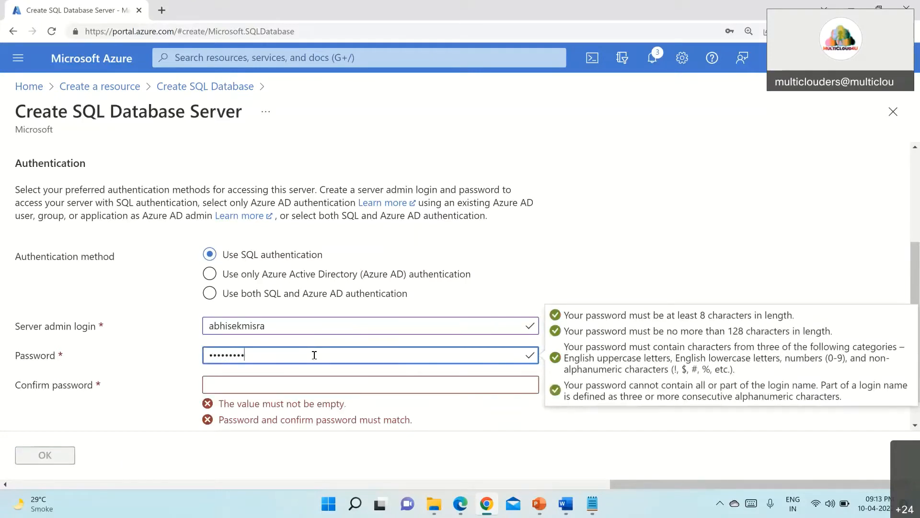
type("•")
left_click(300, 384)
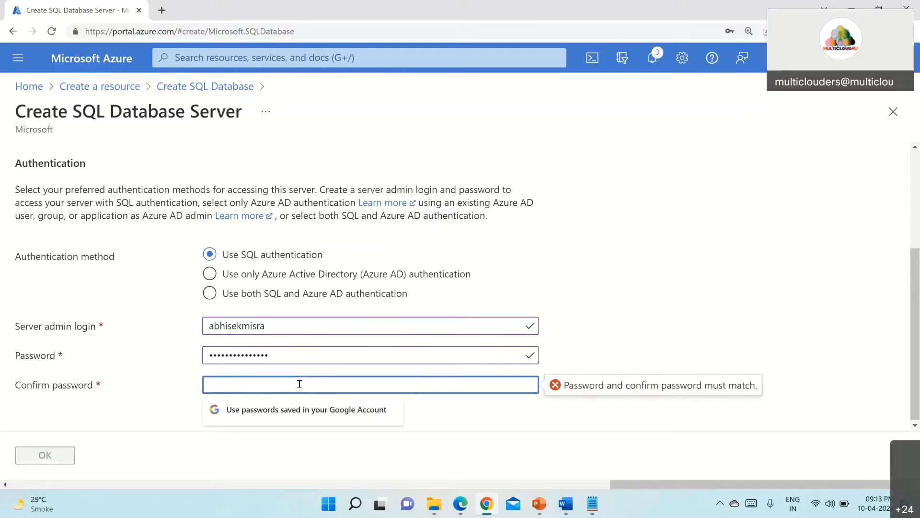
type("••••••••")
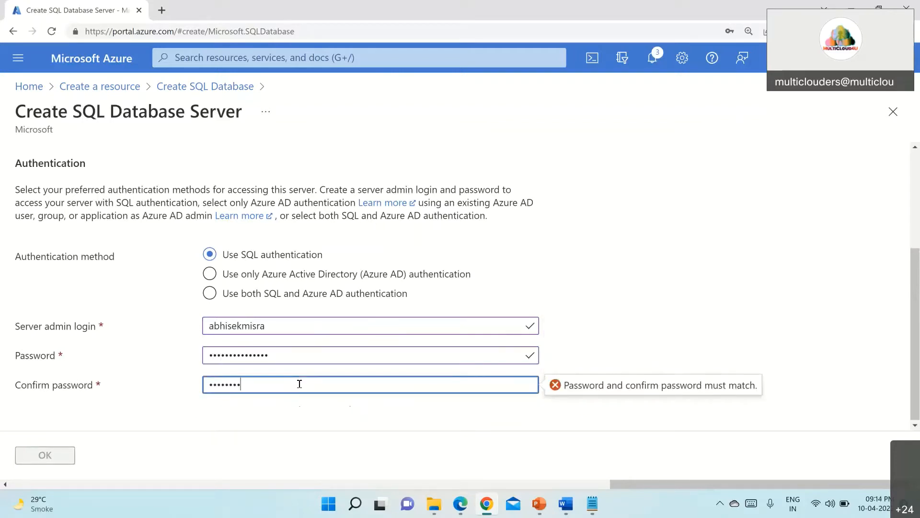
type("•••••••")
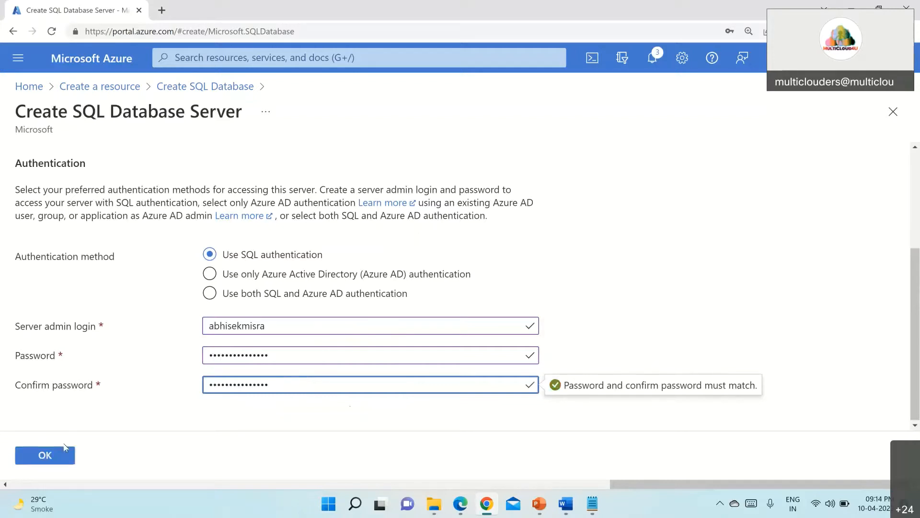
left_click(54, 457)
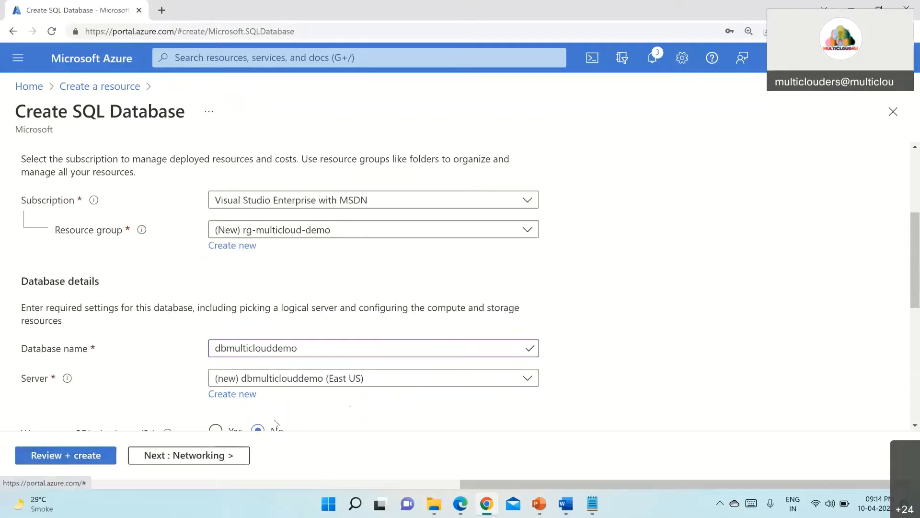
- Set backup storage redundancy to Locally-redundant and continue to the Networking tab
scroll(276, 422, "down", 3)
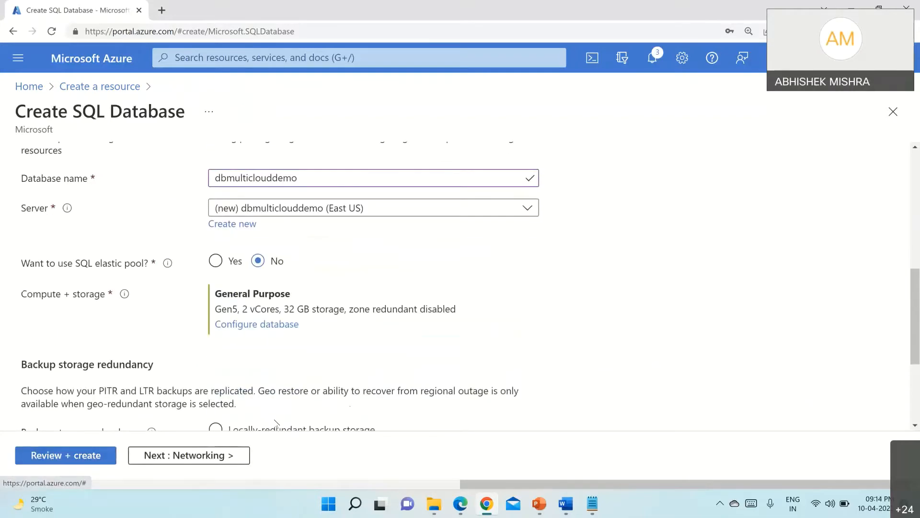
scroll(276, 423, "down", 1)
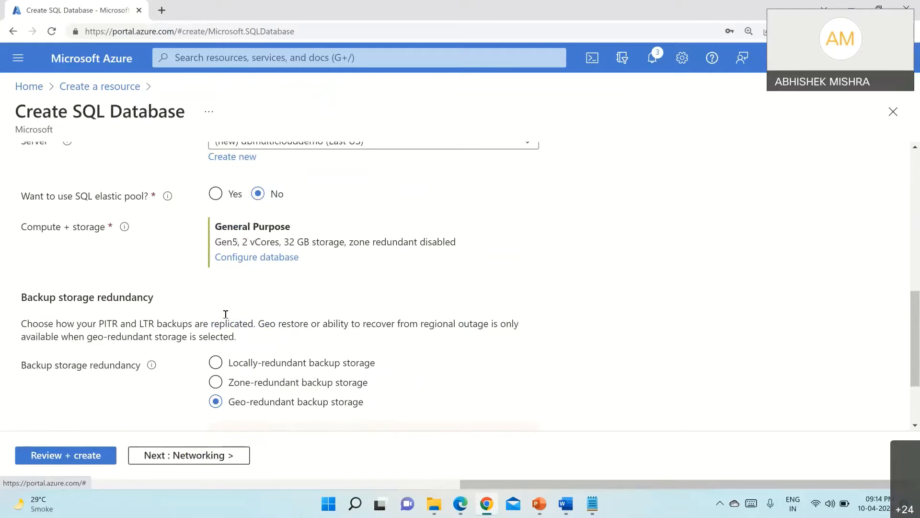
left_click(218, 362)
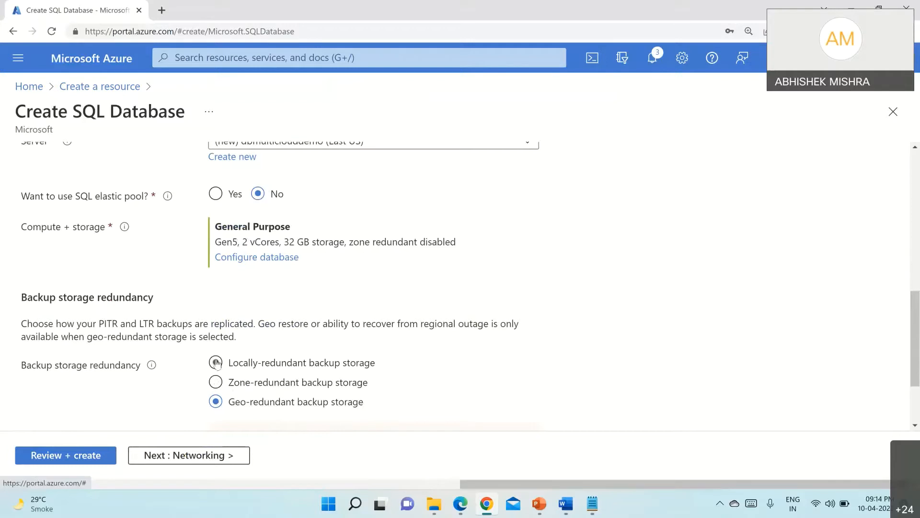
left_click(209, 456)
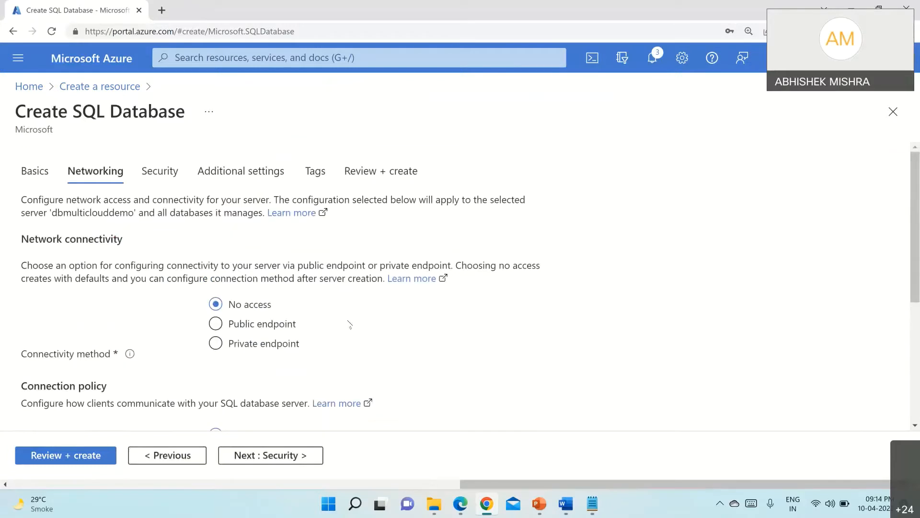
- Use a public endpoint, allowing Azure services and the current client IP through the firewall
left_click(216, 325)
scroll(317, 329, "down", 2)
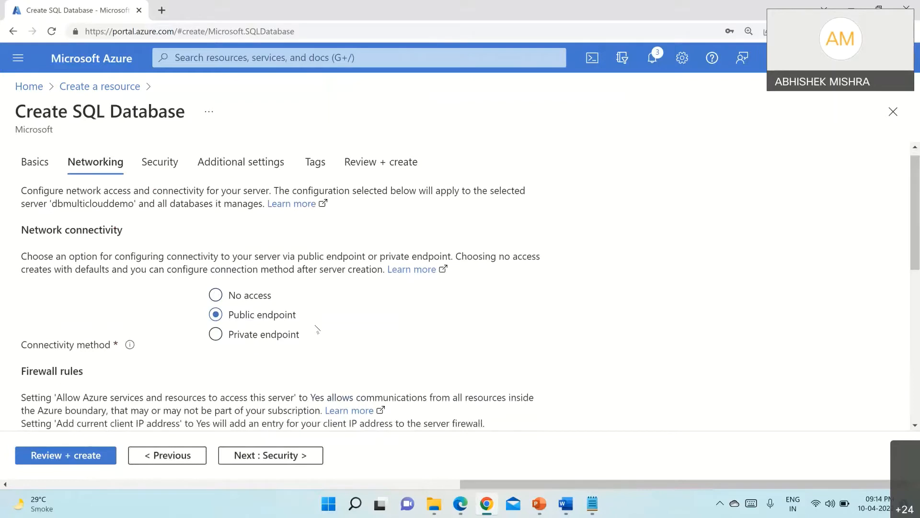
scroll(335, 295, "down", 2)
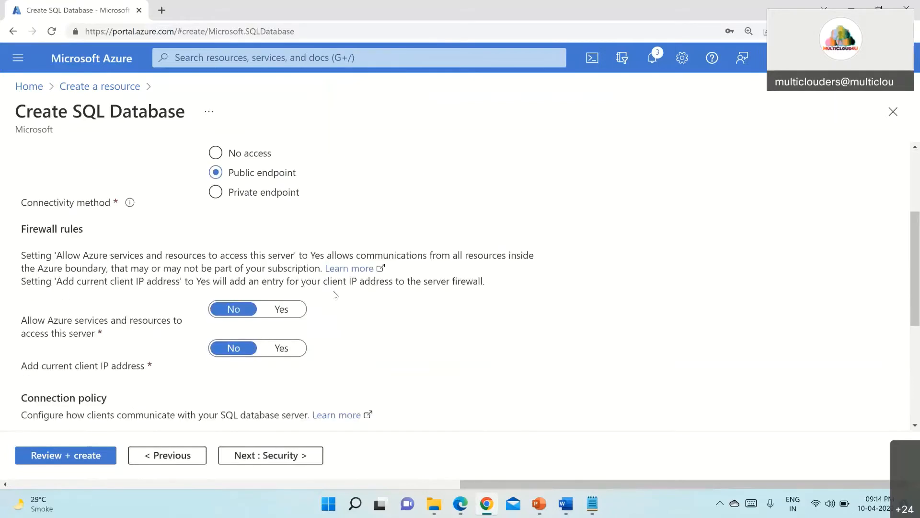
left_click(278, 312)
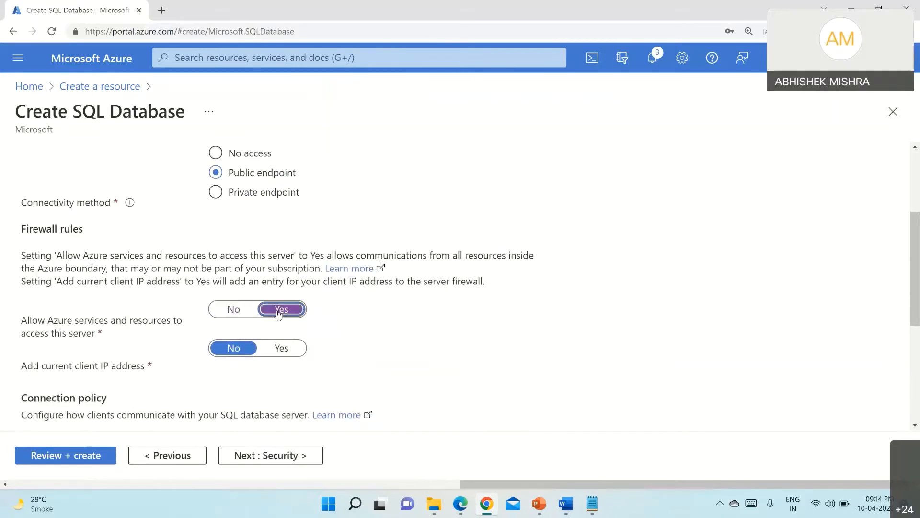
left_click(281, 350)
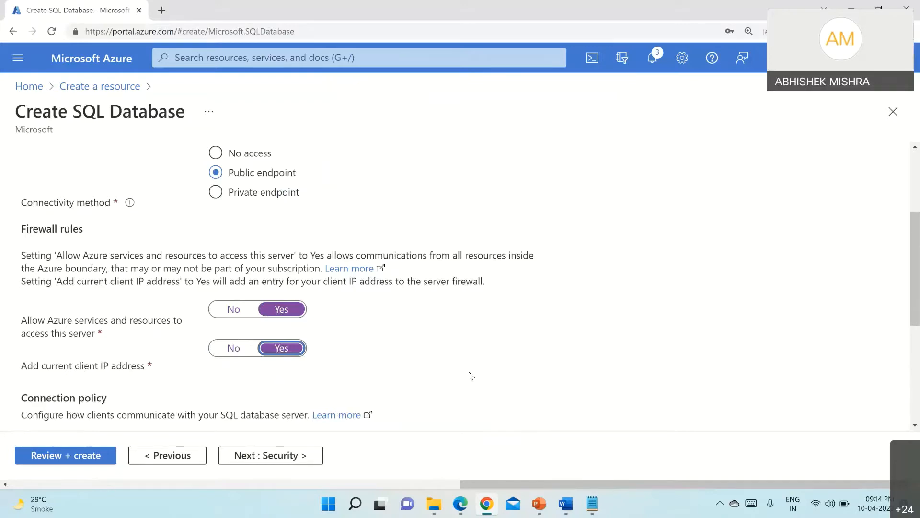
scroll(472, 376, "down", 5)
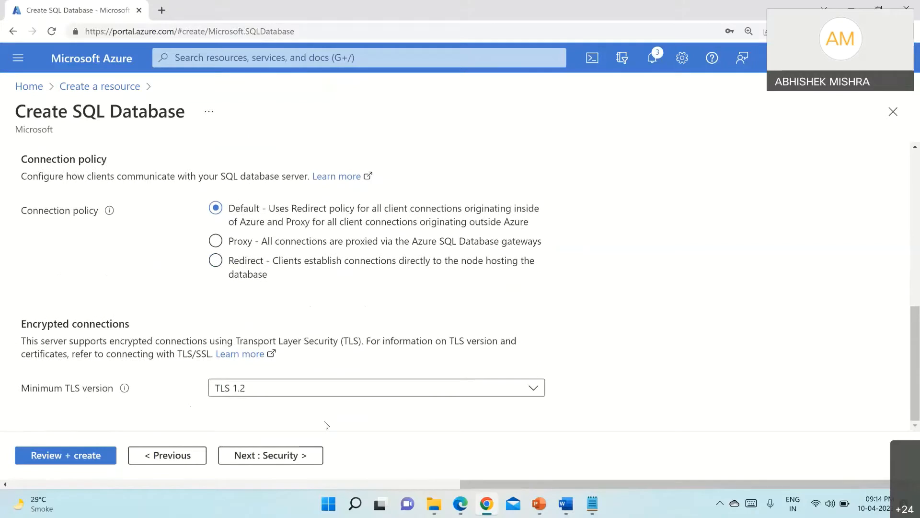
left_click(254, 455)
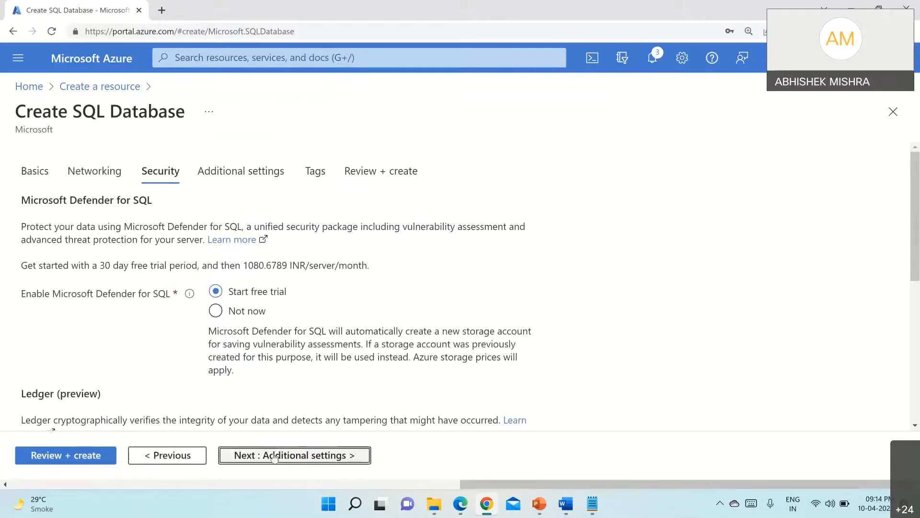
- Choose Sample data for the database on Additional settings, then go to Review + create
left_click(274, 458)
left_click(330, 280)
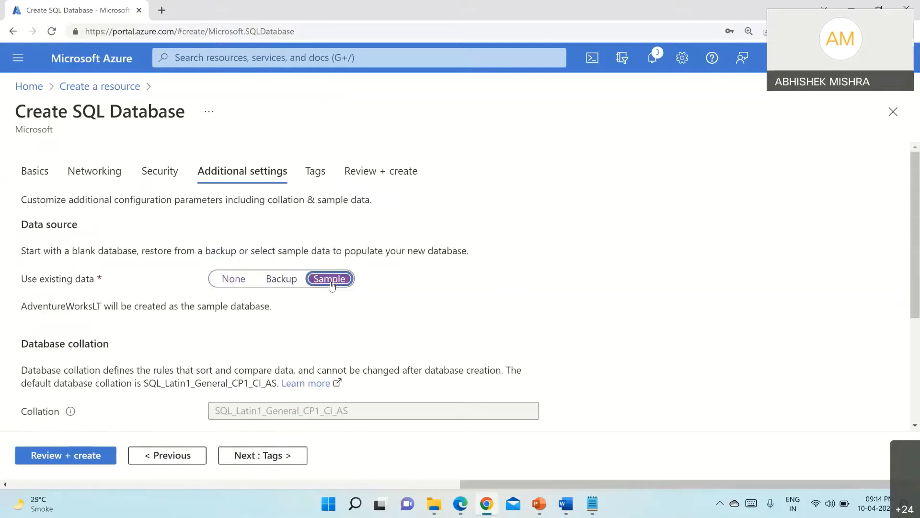
left_click(265, 459)
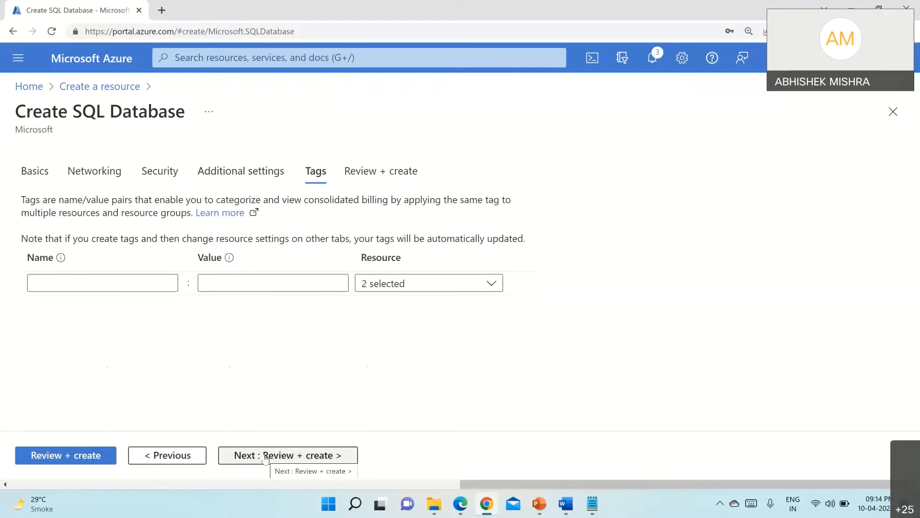
left_click(171, 455)
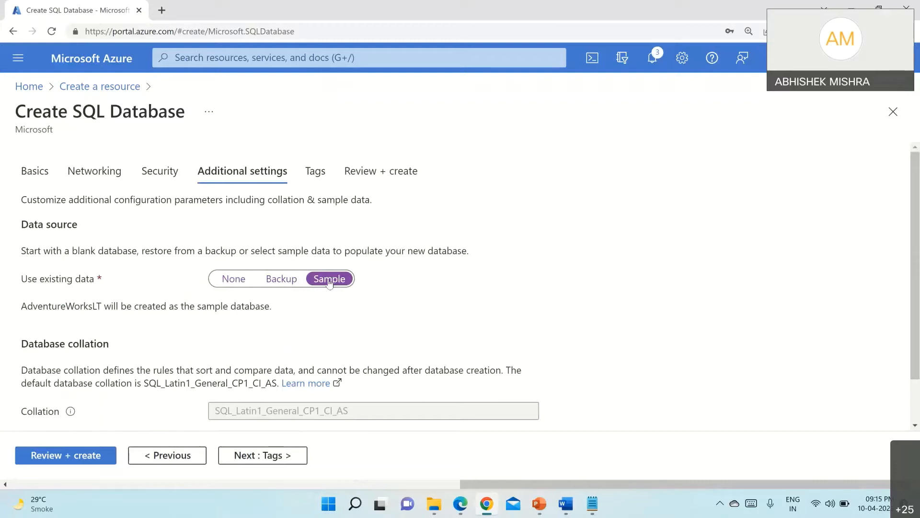
left_click(74, 456)
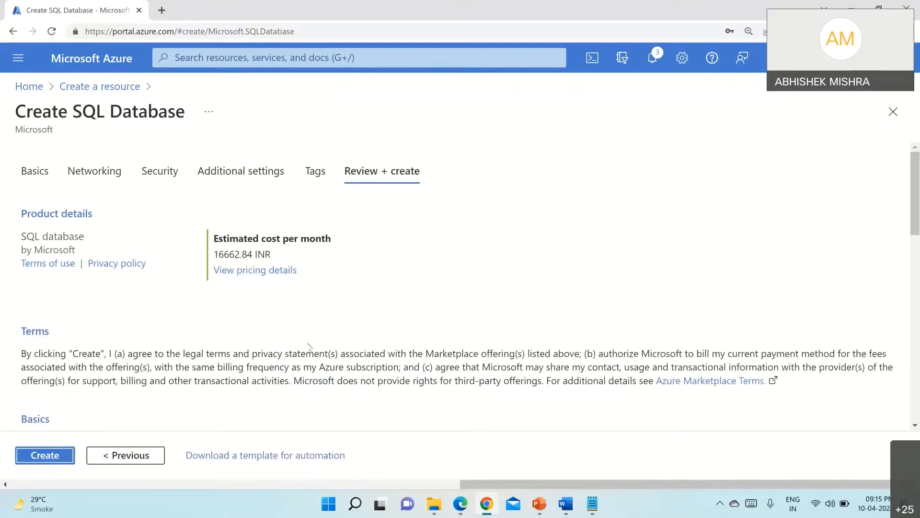
- Create the dbmulticlouddemo SQL database and highlight its estimated monthly cost
left_click(44, 458)
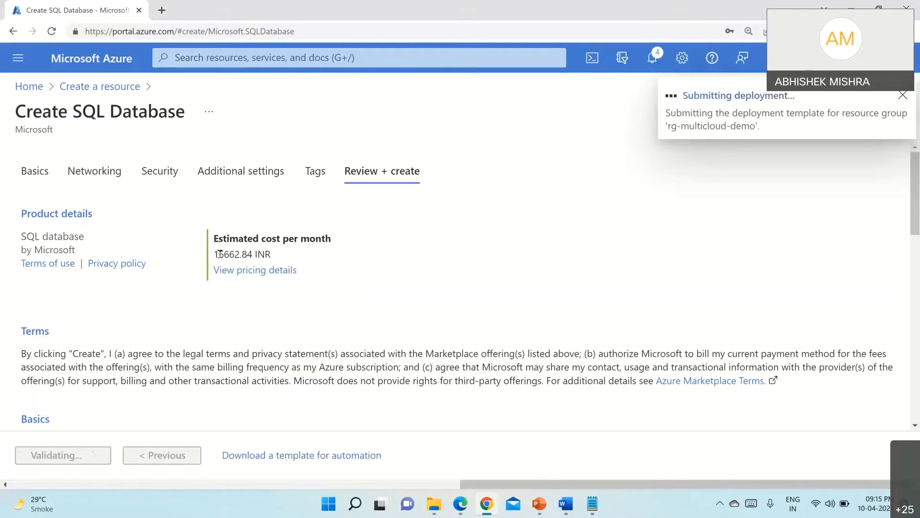
left_click_drag(214, 254, 242, 254)
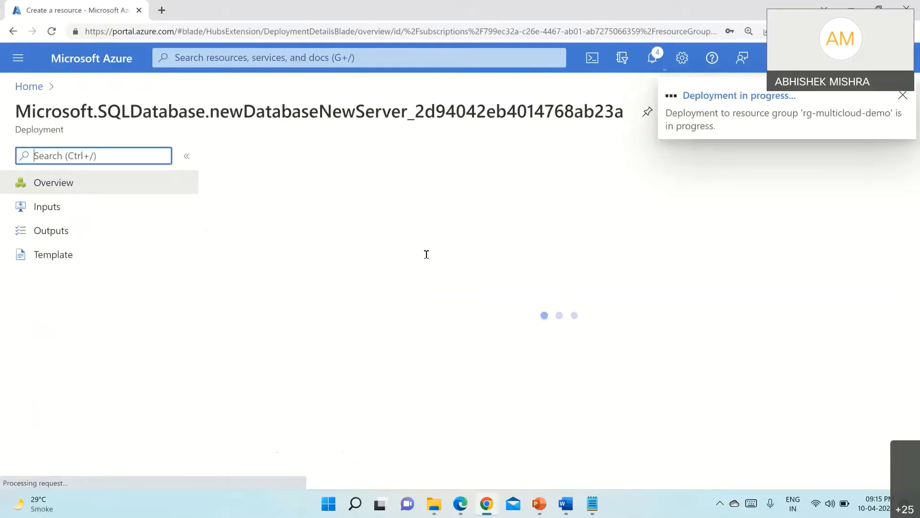
- Load portal.azure.com in a new tab, then switch to the PowerPoint Solution Design slide
left_click(162, 10)
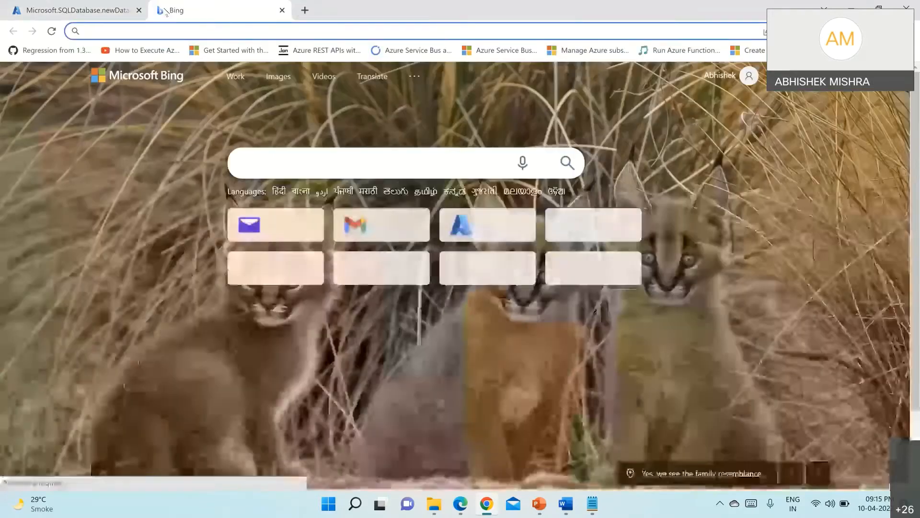
type("portal.azure.com")
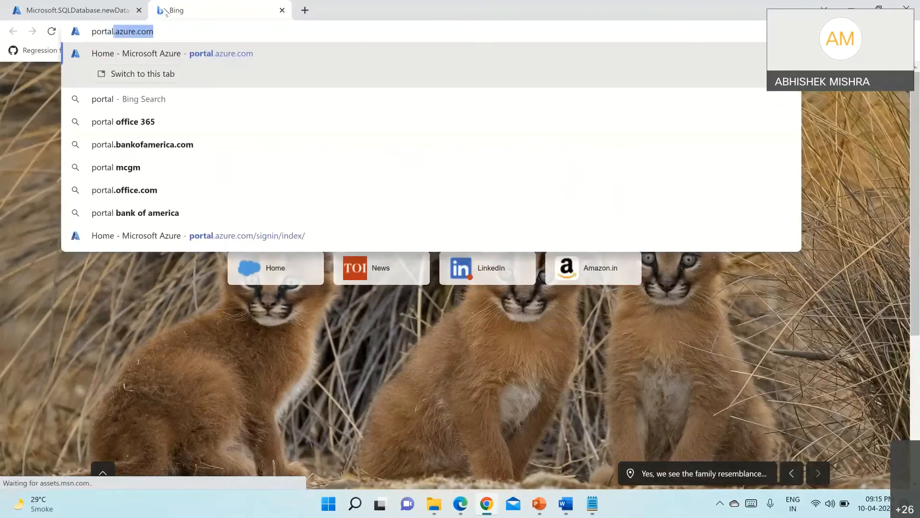
key("Return")
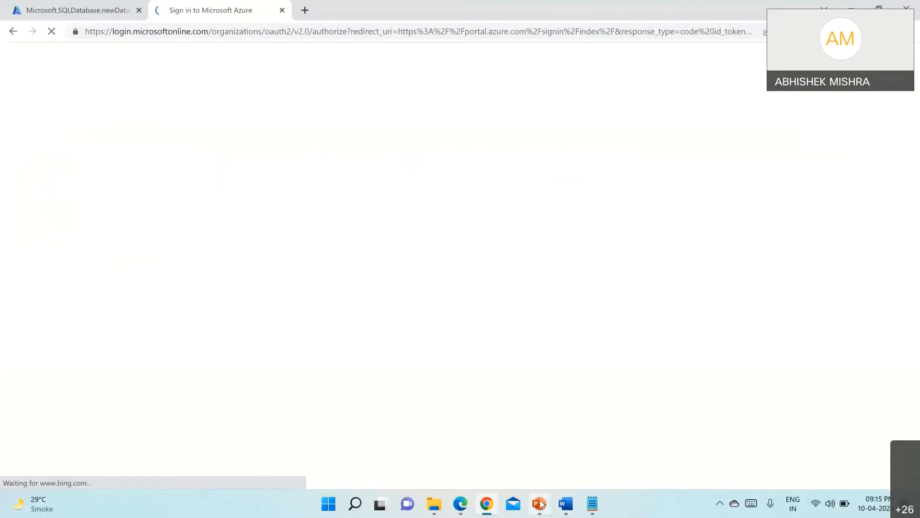
left_click(541, 504)
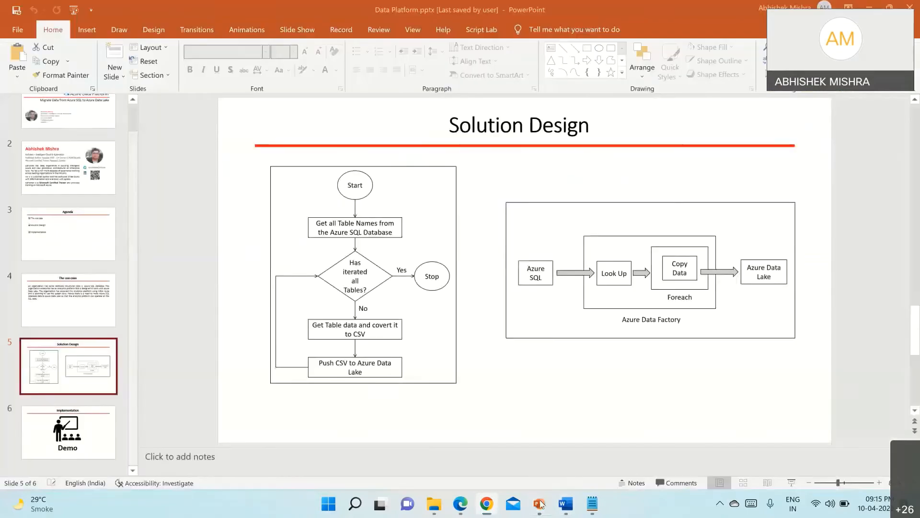
- Return to Chrome, now on the signed-in Azure portal Home page
left_click(497, 515)
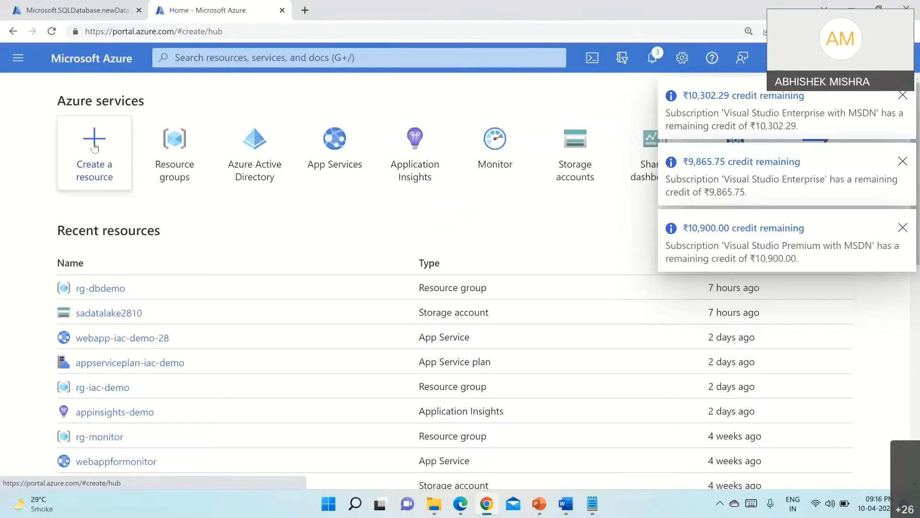
- Start a storage account under Visual Studio Enterprise with MSDN subscription in rg-multicloud-demo
left_click(96, 147)
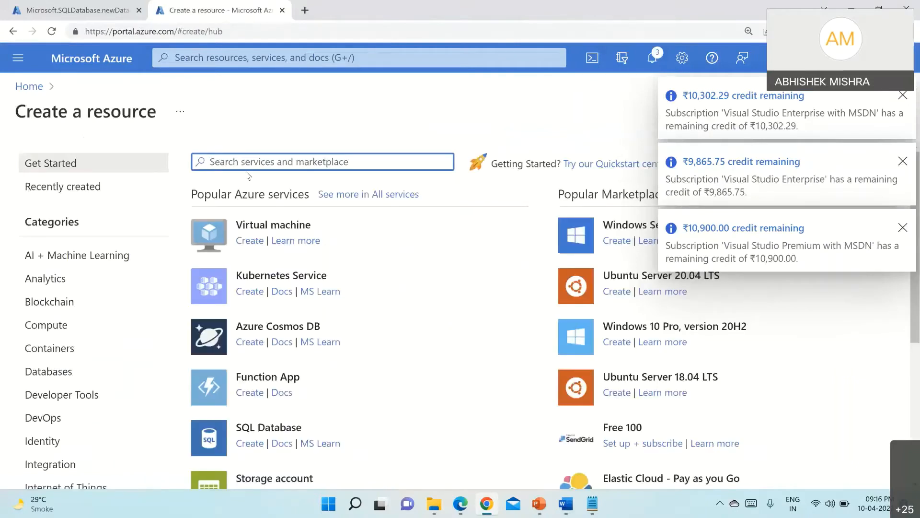
left_click(262, 479)
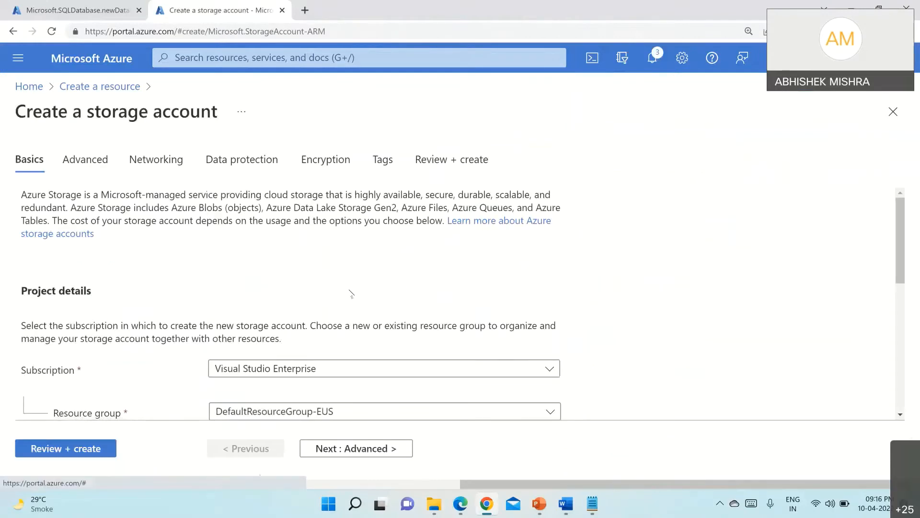
scroll(352, 293, "down", 3)
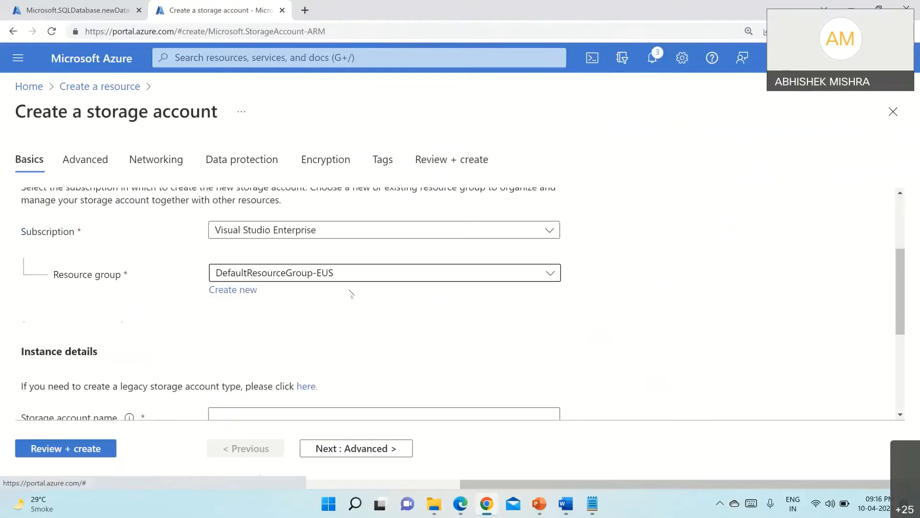
left_click(550, 230)
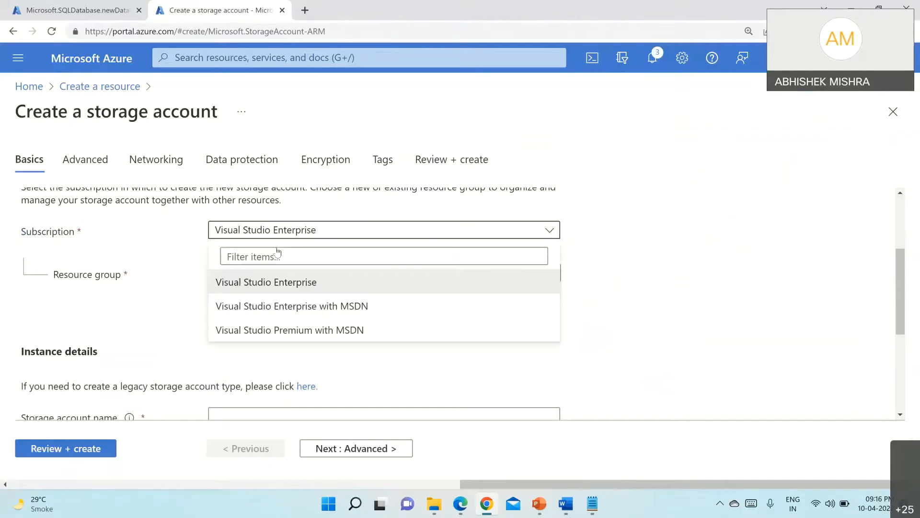
left_click(310, 309)
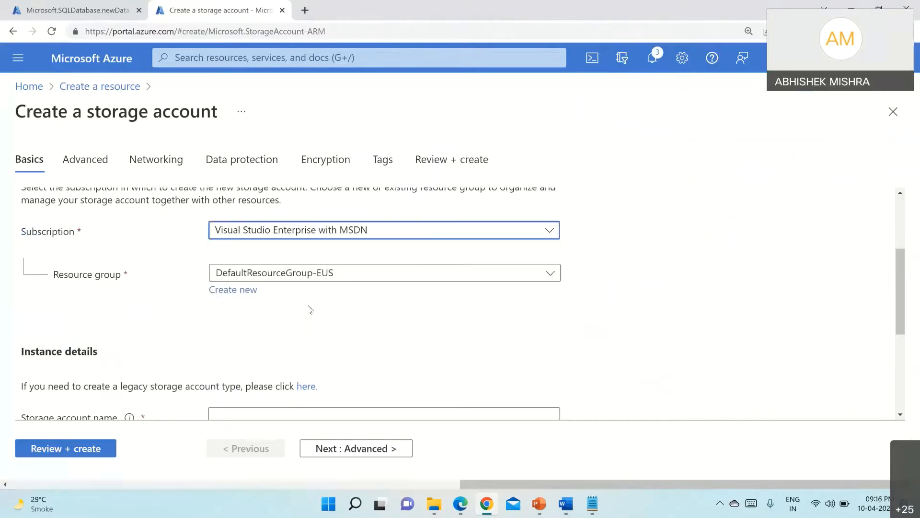
left_click(552, 274)
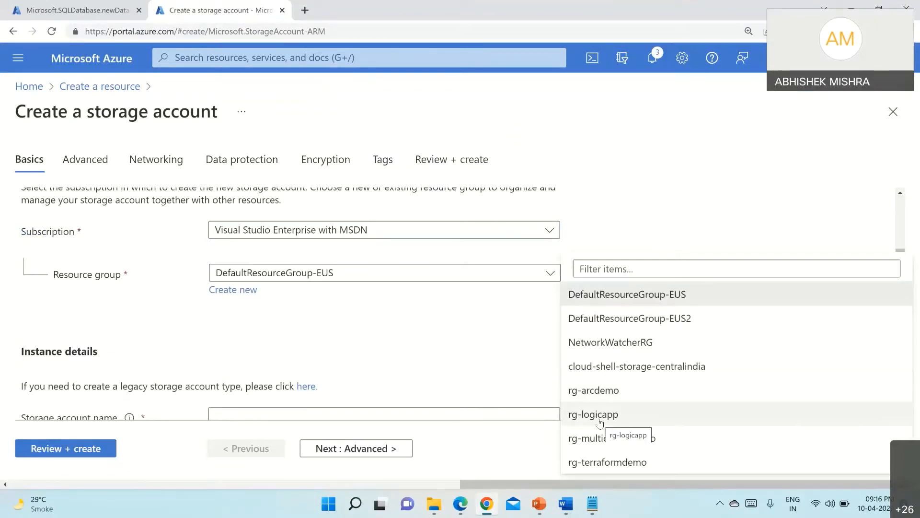
left_click(594, 439)
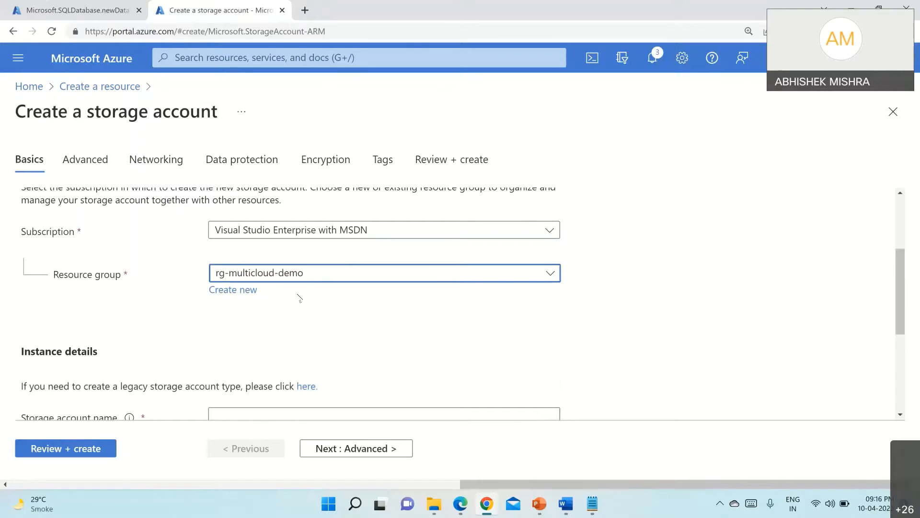
- Name the storage account samulticlouddemo and bring up the redundancy options
scroll(298, 297, "down", 2)
scroll(298, 297, "down", 1)
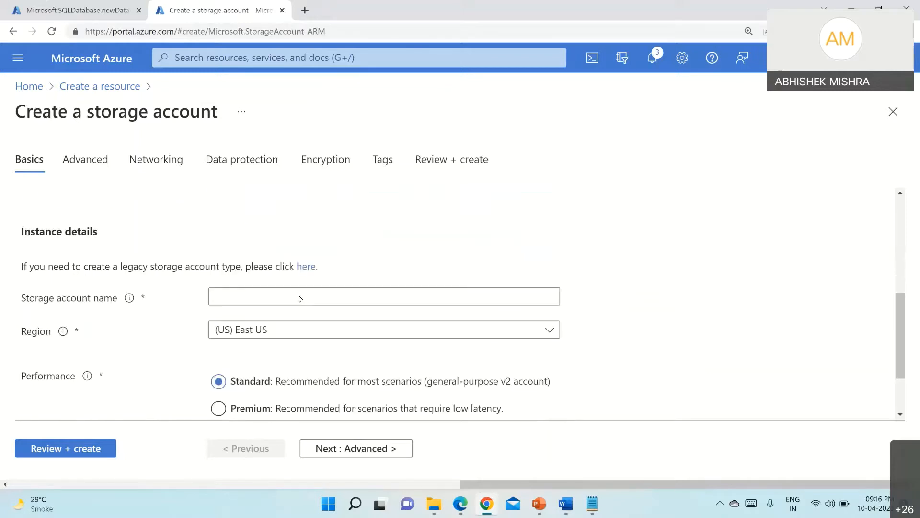
left_click(295, 297)
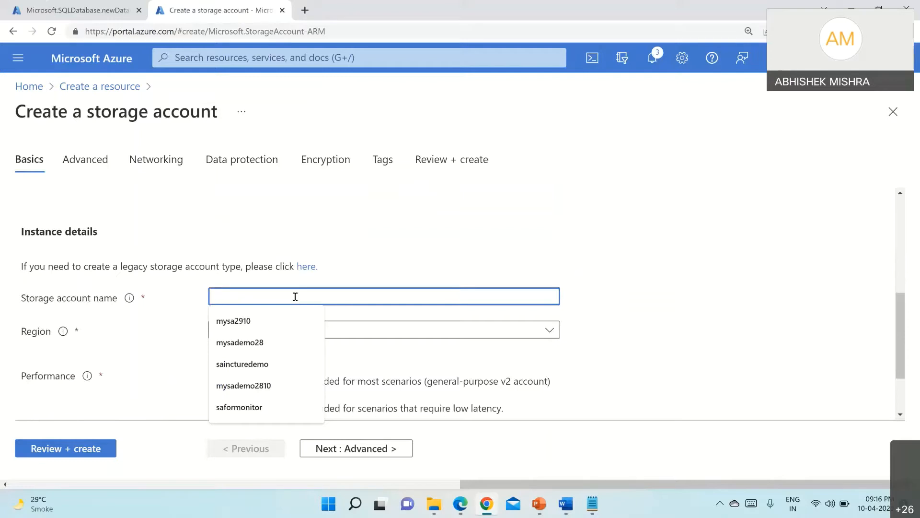
type("samult")
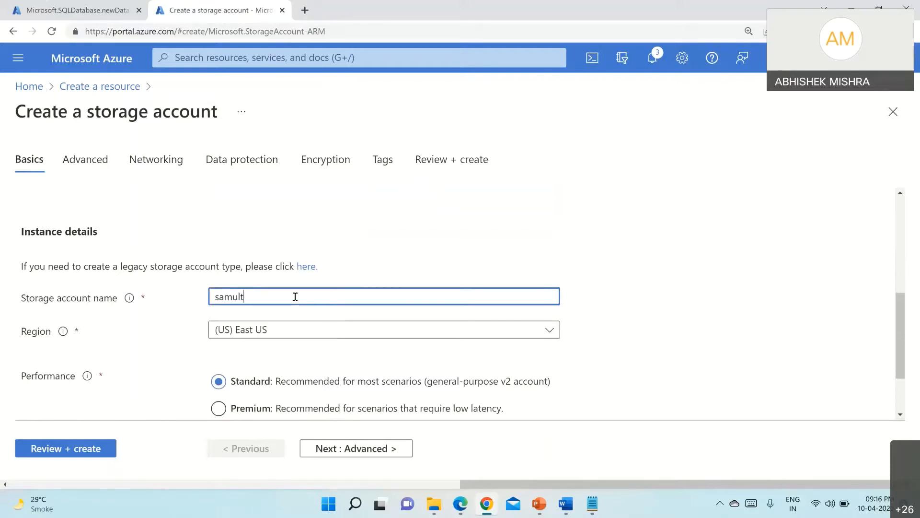
type("iclouddemo")
scroll(403, 355, "down", 2)
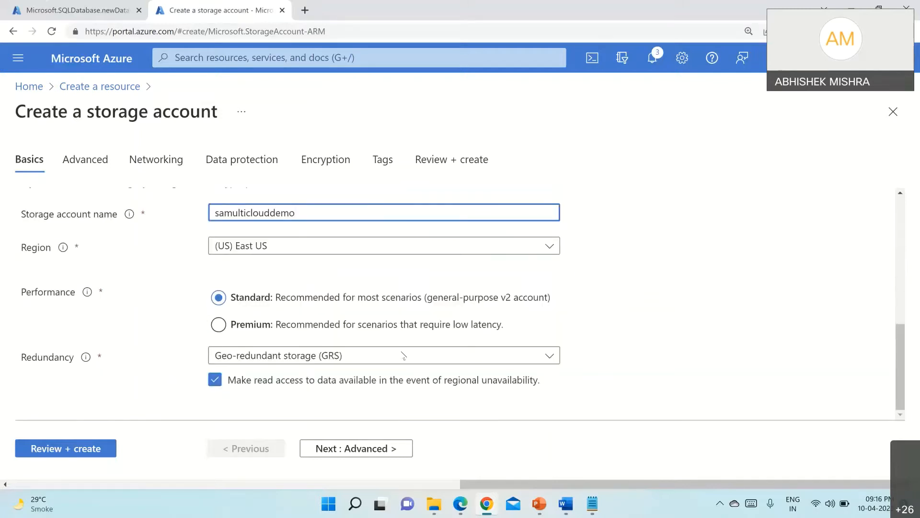
left_click(403, 355)
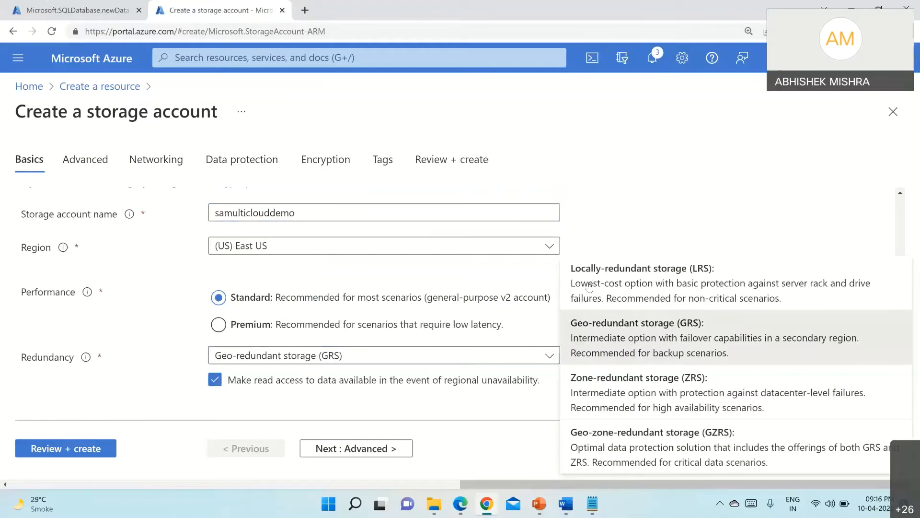
- Change the storage account redundancy from geo-redundant to Locally-redundant storage (LRS)
left_click(589, 286)
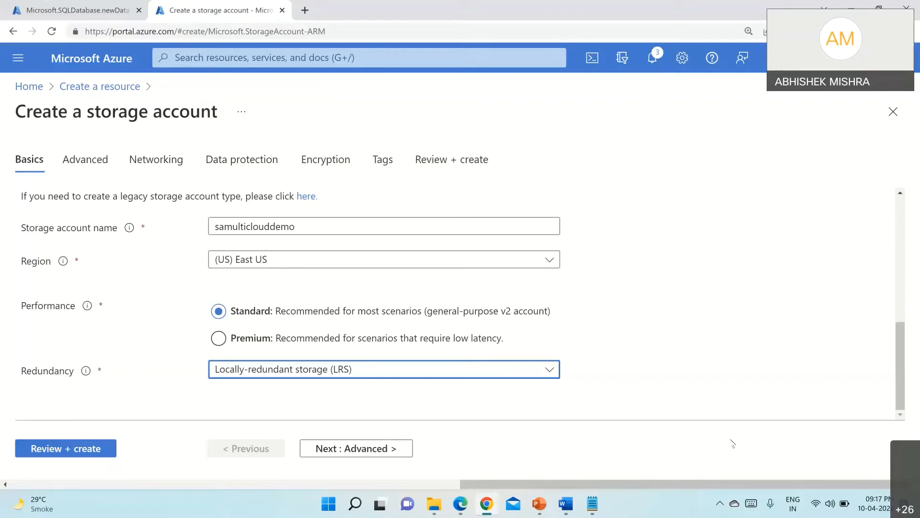
- On the Advanced tab, enable the Data Lake Storage Gen2 hierarchical namespace
left_click(366, 452)
scroll(380, 352, "down", 3)
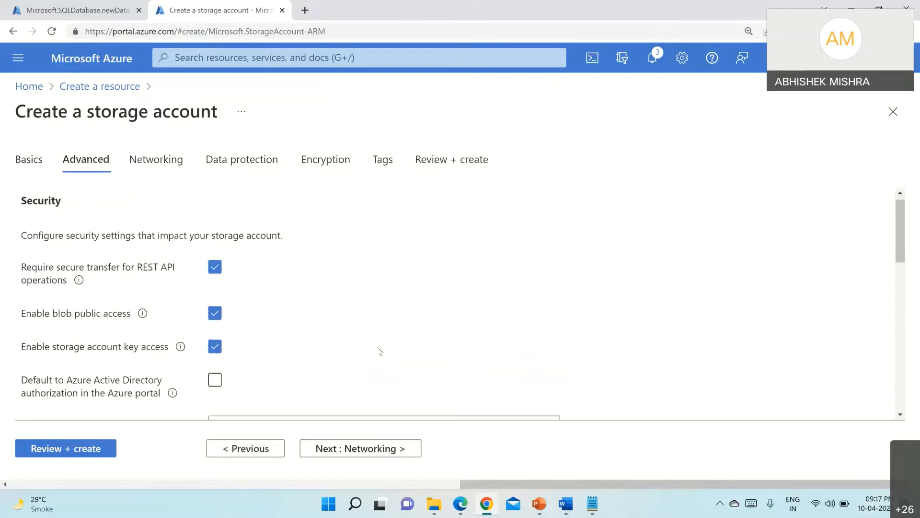
scroll(380, 352, "down", 2)
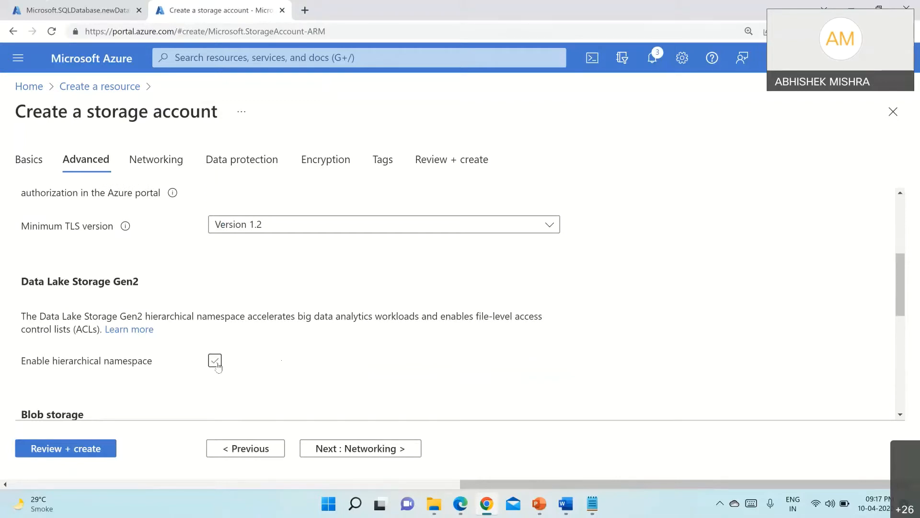
left_click(216, 363)
scroll(144, 363, "up", 2)
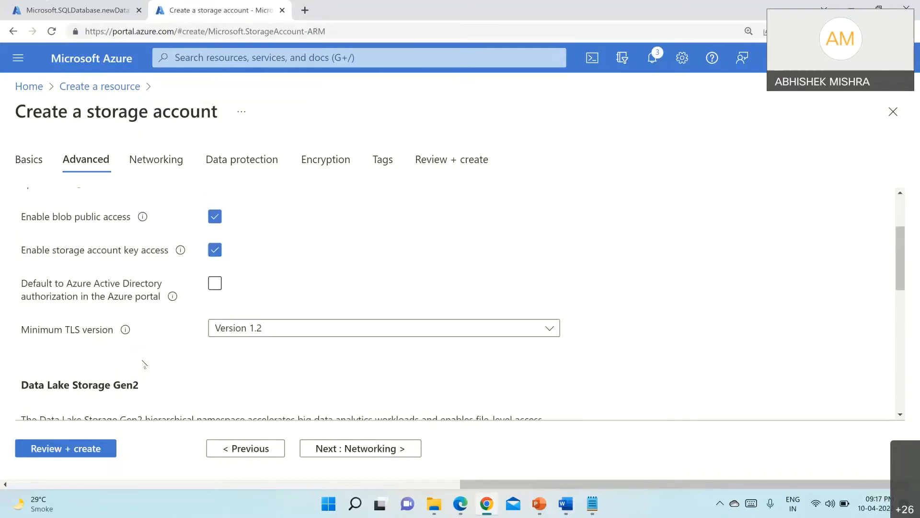
scroll(145, 364, "down", 2)
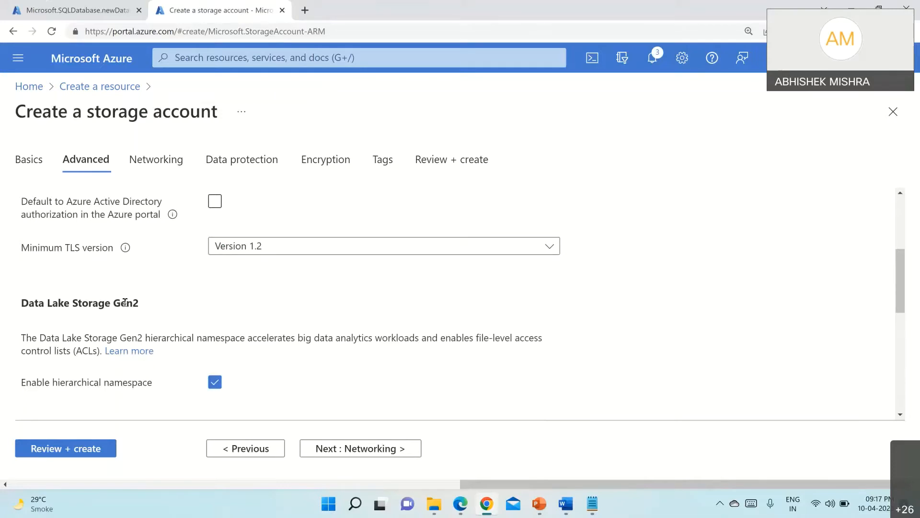
scroll(124, 302, "up", 4)
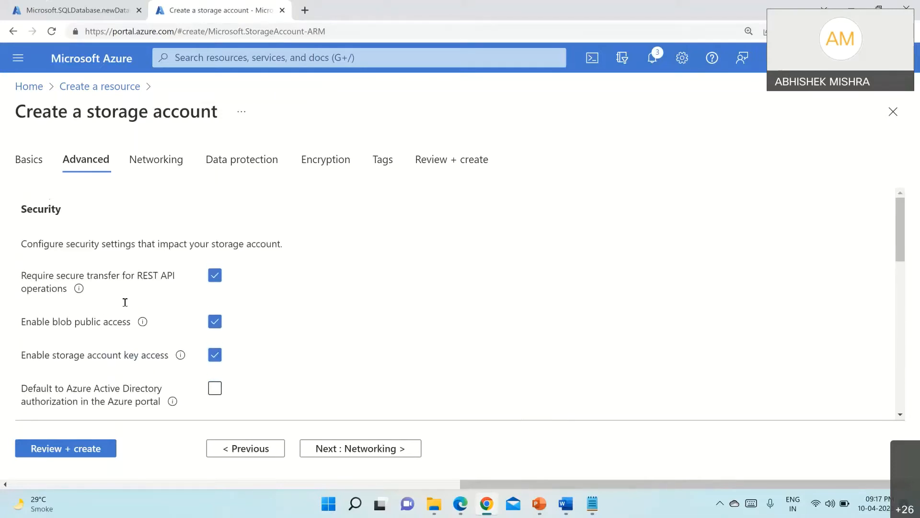
scroll(124, 302, "down", 3)
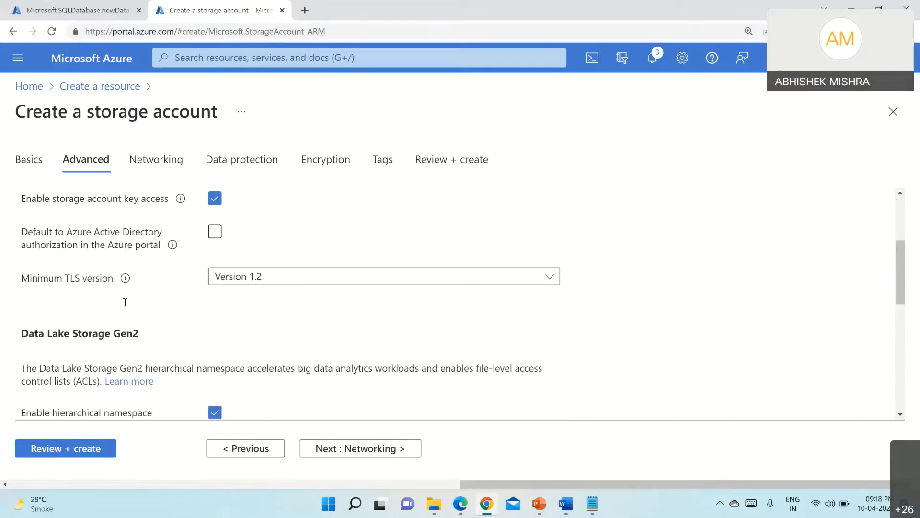
- Validate and create the samulticlouddemo storage account, then check the SQL deployment tab
left_click(54, 449)
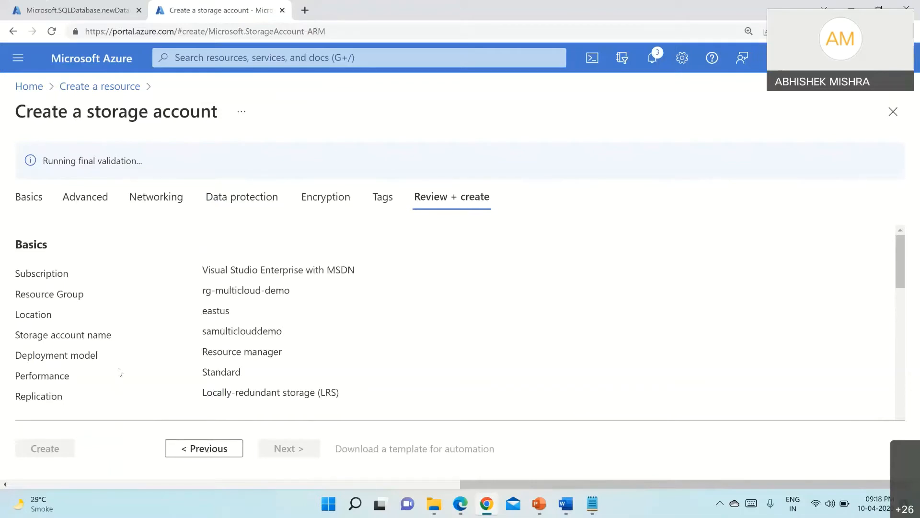
left_click(45, 448)
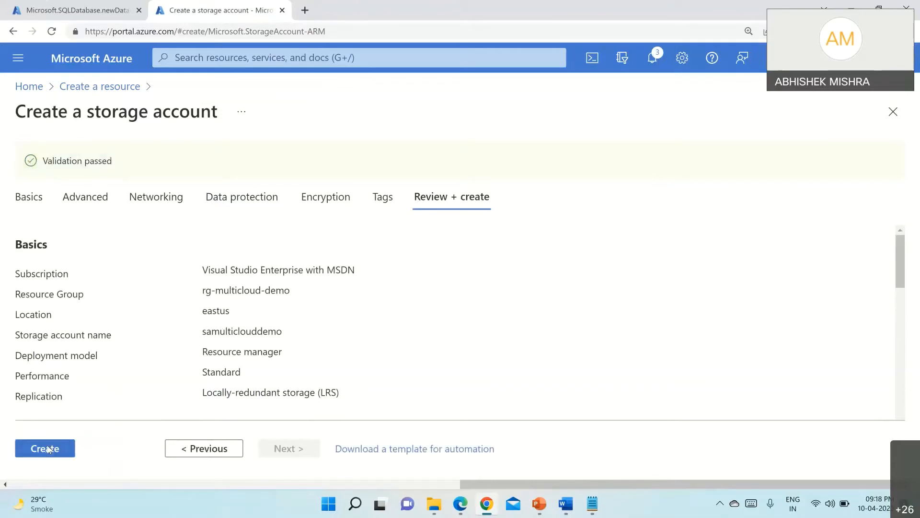
left_click(55, 8)
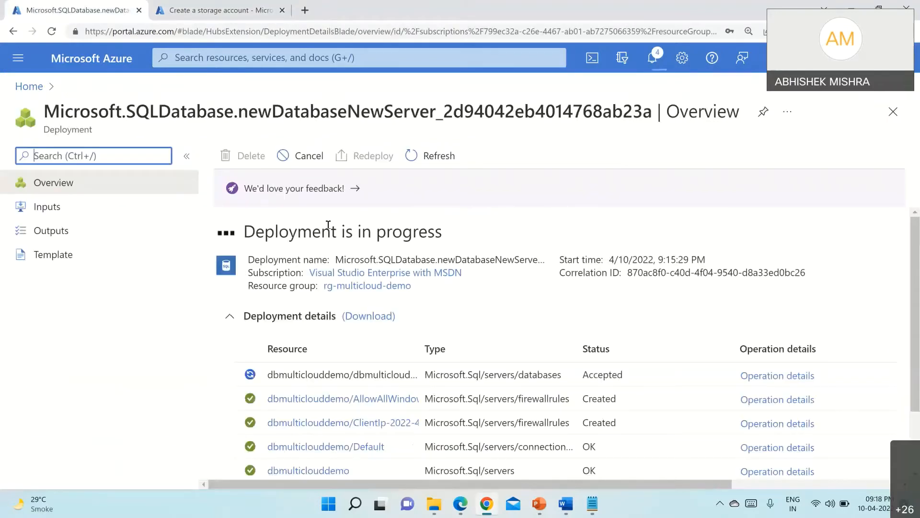
- Check the completed samulticlouddemo deployment, then show the Solution Design slide in PowerPoint
left_click(249, 7)
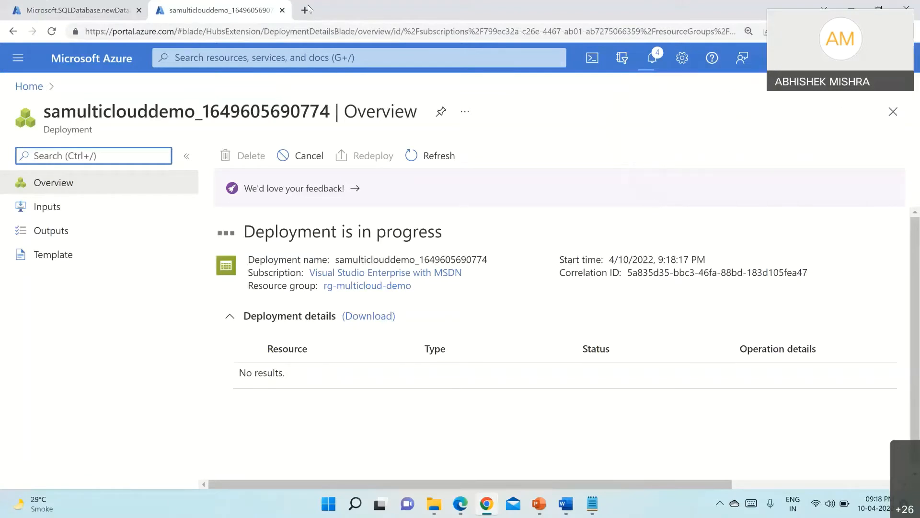
left_click(538, 504)
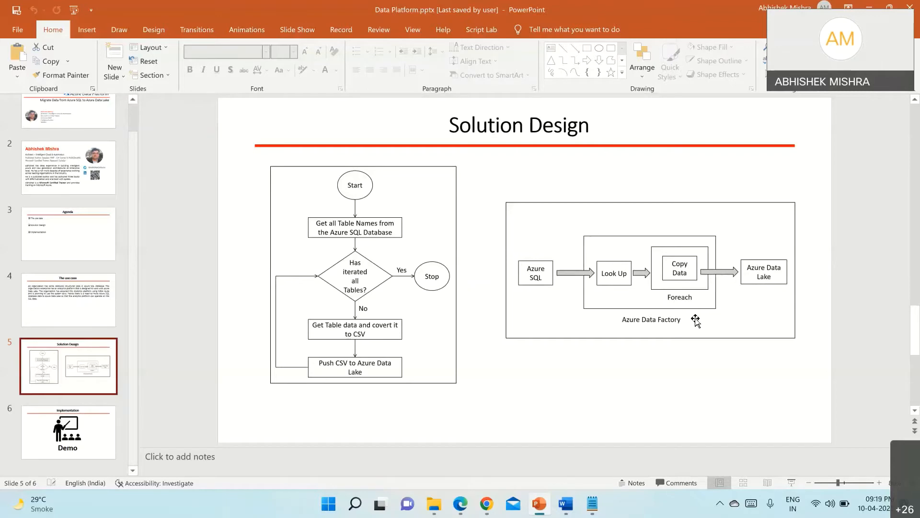
- Open the deployed dbmulticlouddemo database from its deployment page
left_click(495, 509)
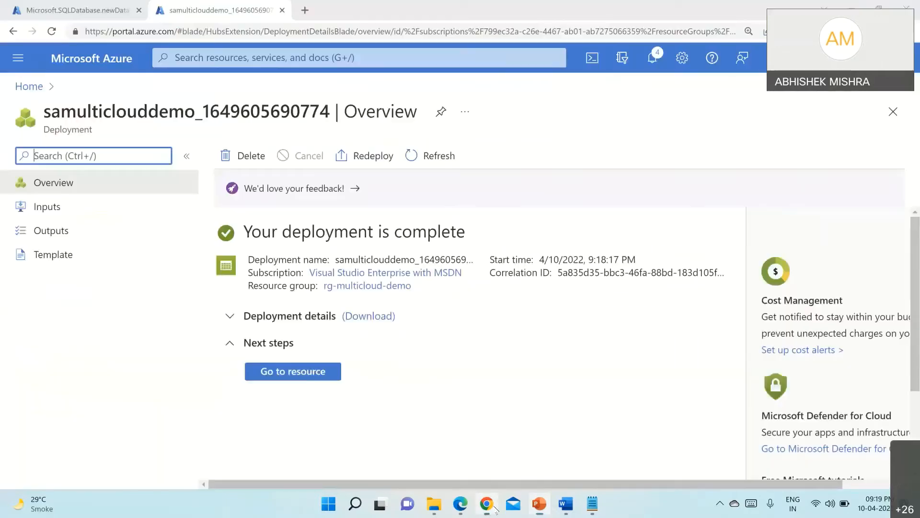
left_click(106, 12)
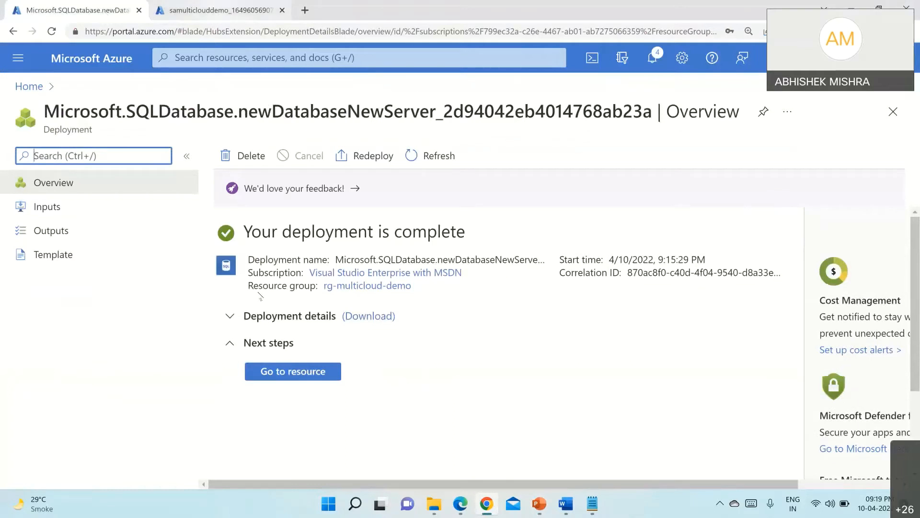
left_click(272, 372)
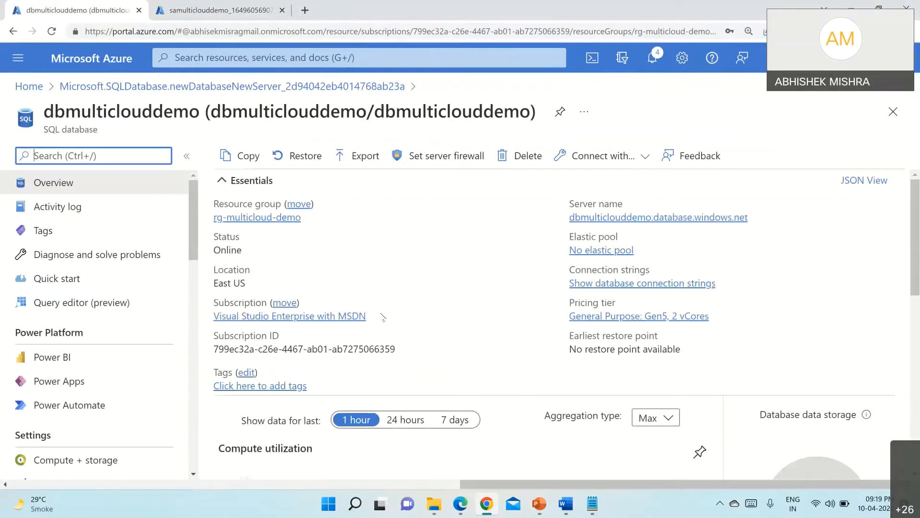
- Sign in to the database's Query editor (preview) with the SQL login password
left_click(66, 307)
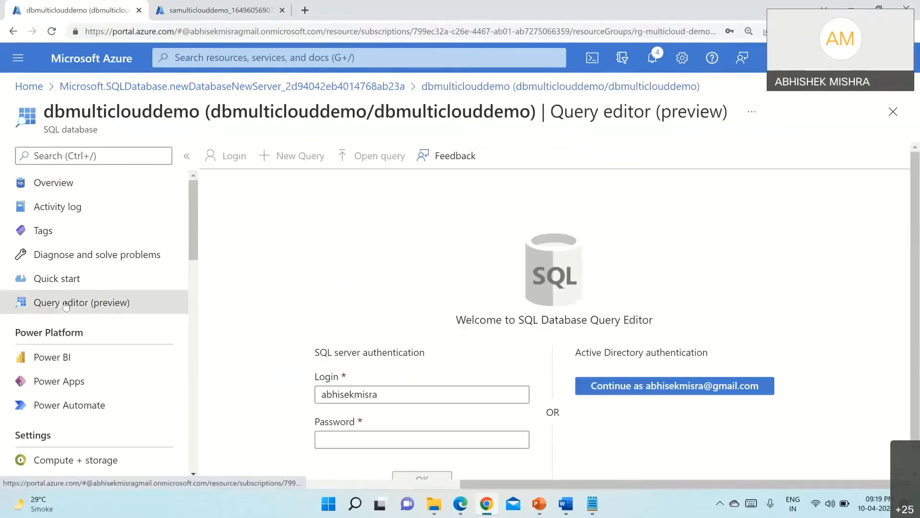
left_click(365, 438)
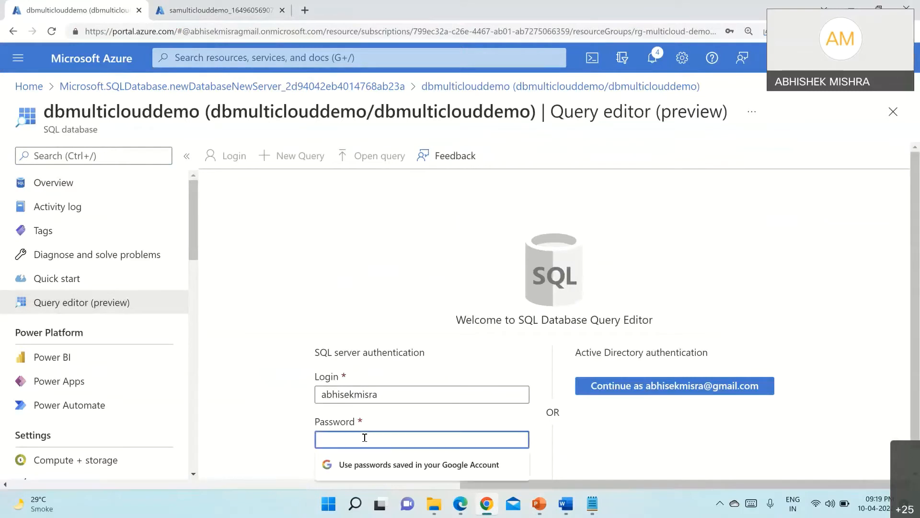
type("*******")
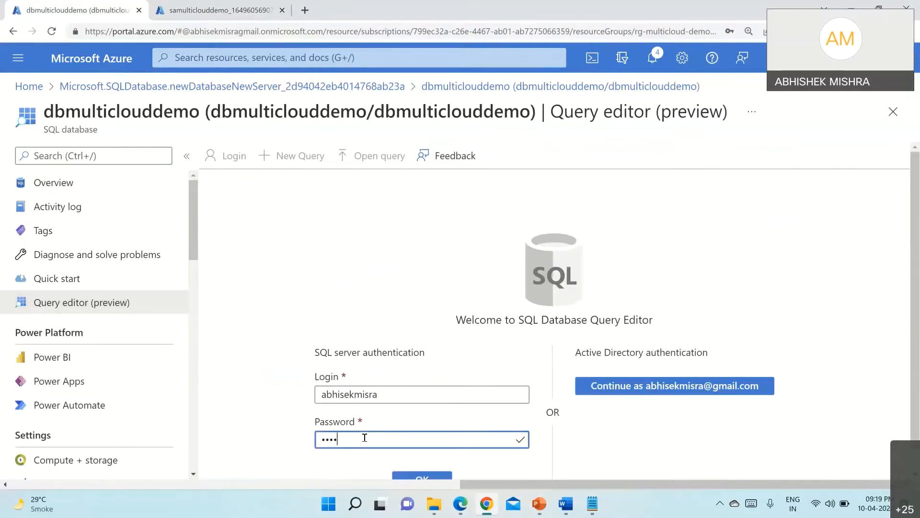
type("********")
scroll(364, 438, "down", 1)
left_click(417, 461)
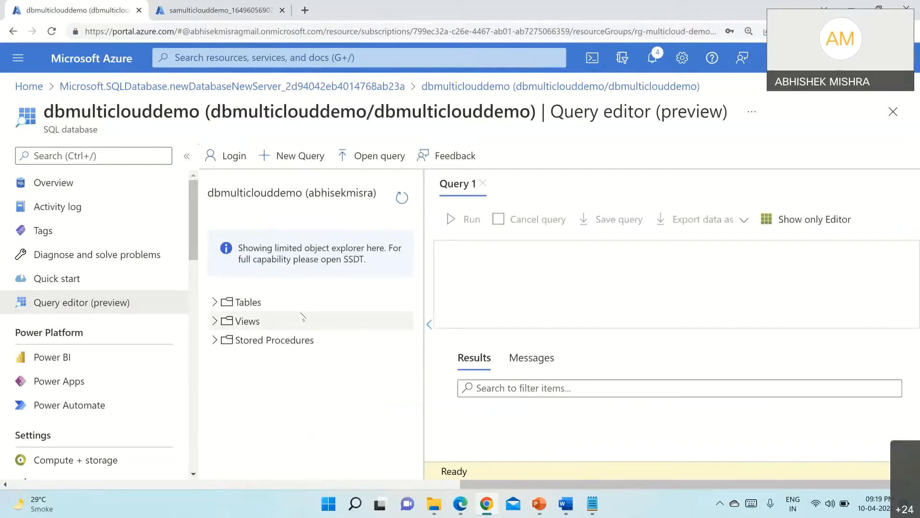
- Expand the SalesLT tables list, then return to the storage deployment tab
left_click(214, 302)
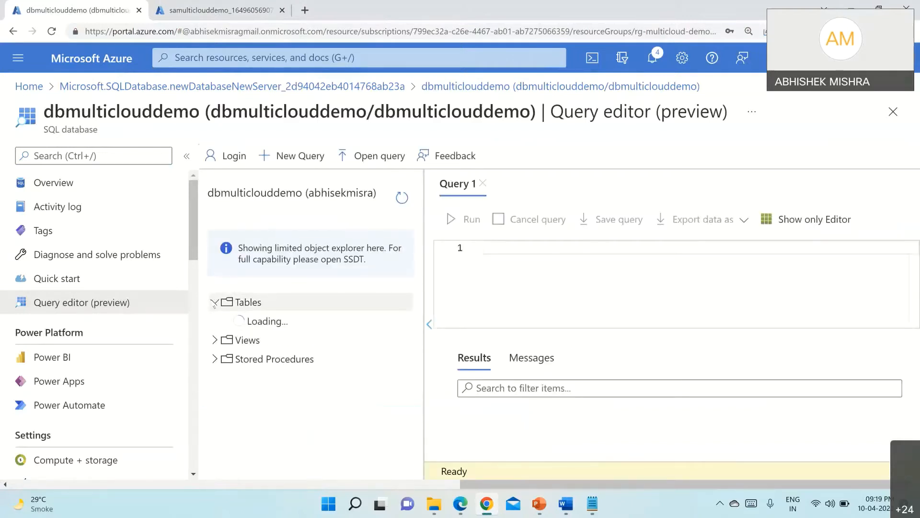
scroll(279, 340, "down", 2)
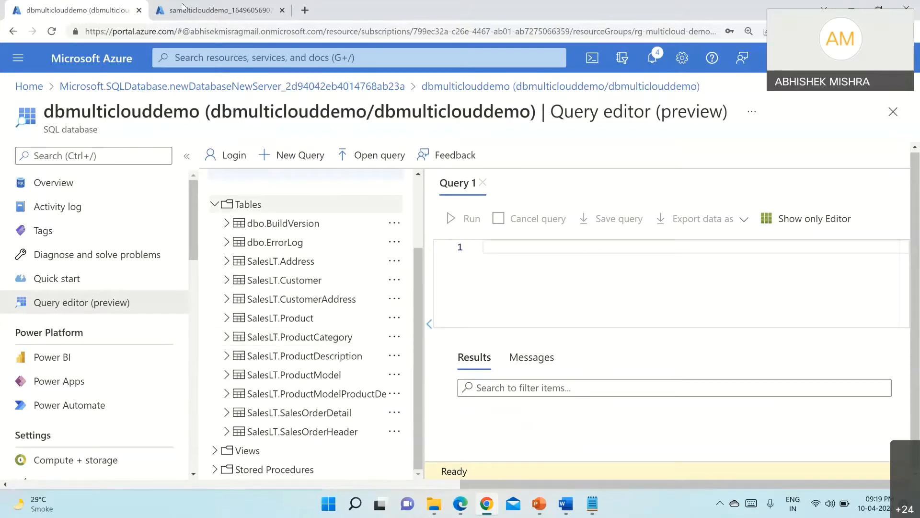
left_click(184, 10)
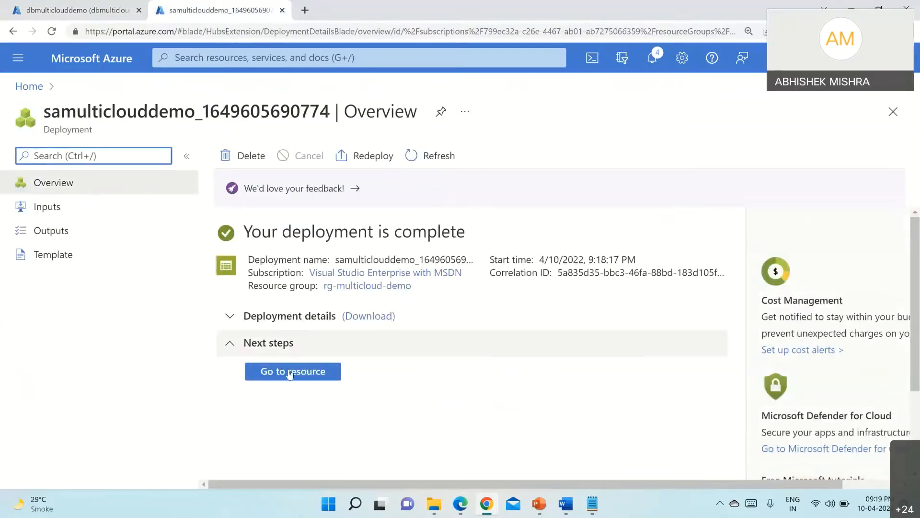
- Add a private container named sqldata under samulticlouddemo's Containers
left_click(291, 373)
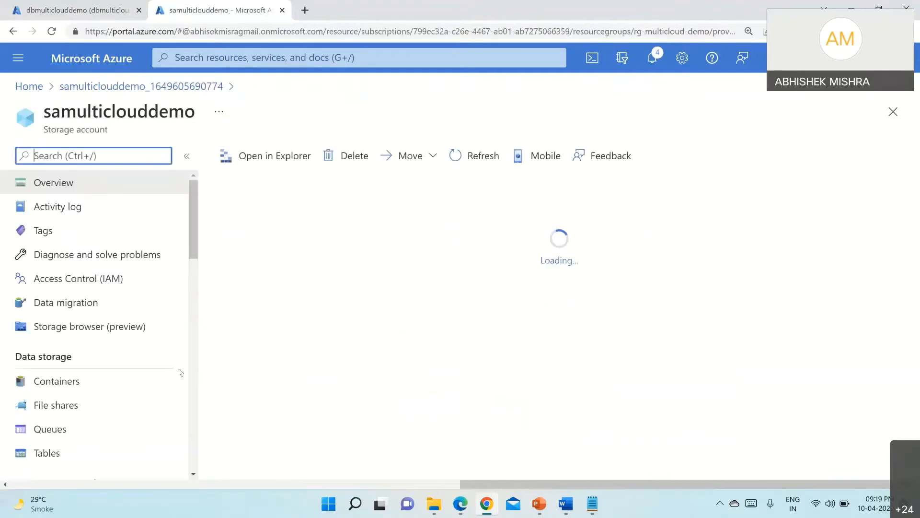
left_click(52, 406)
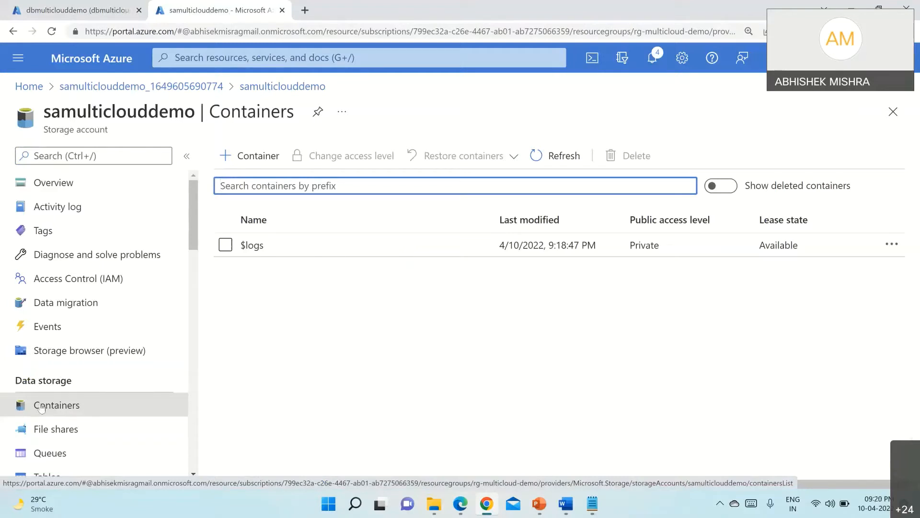
left_click(243, 158)
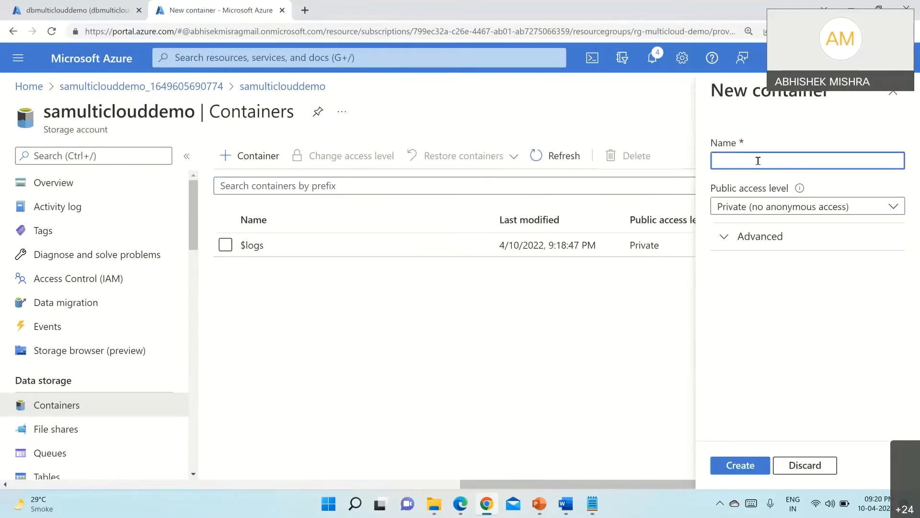
type("db")
key("BackSpace")
key("BackSpace")
type("sqldata")
left_click(741, 466)
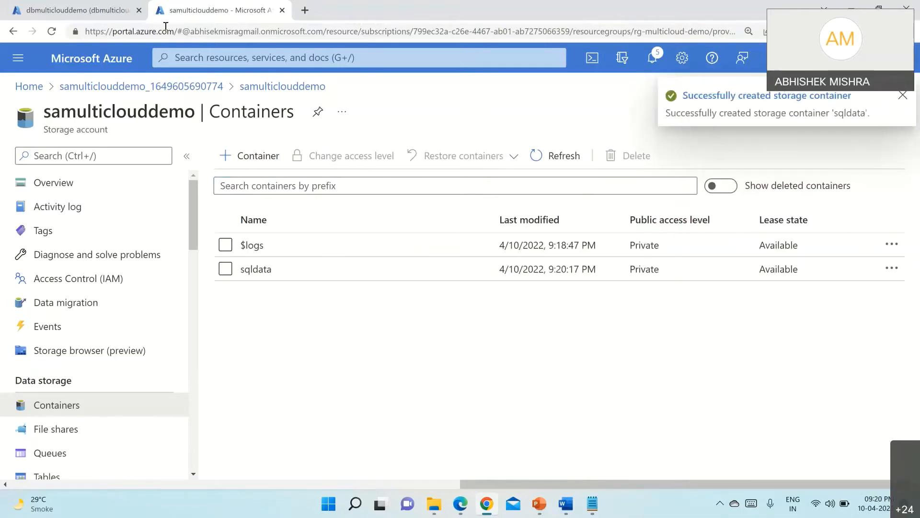
left_click(97, 7)
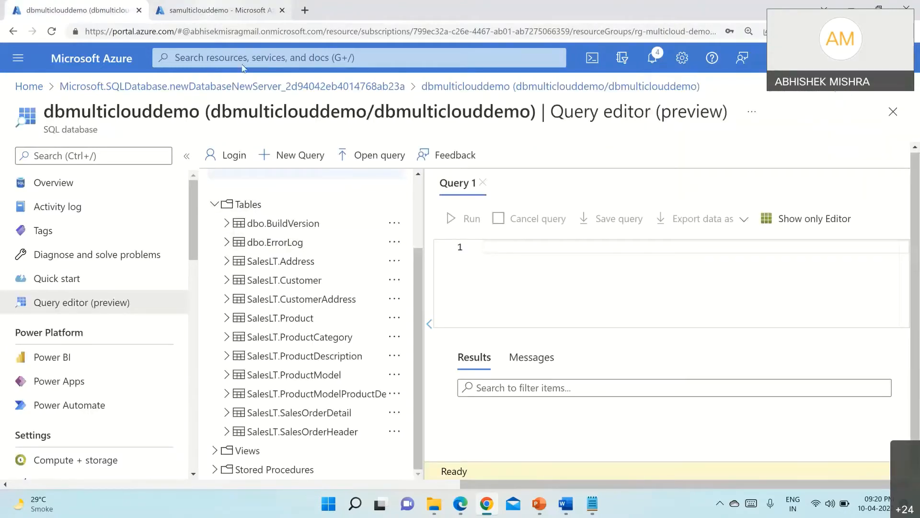
left_click(211, 13)
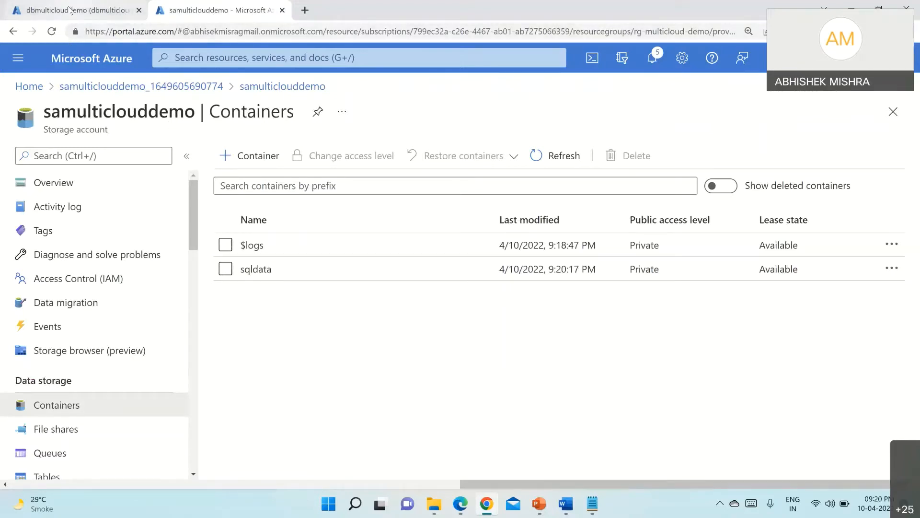
- Load portal.azure.com in a new tab and continue with the signed-in account
left_click(305, 9)
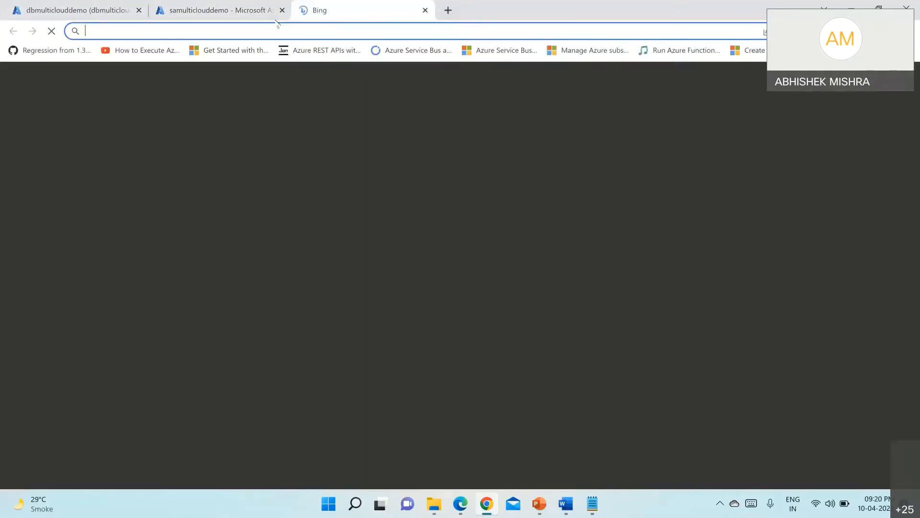
type("p")
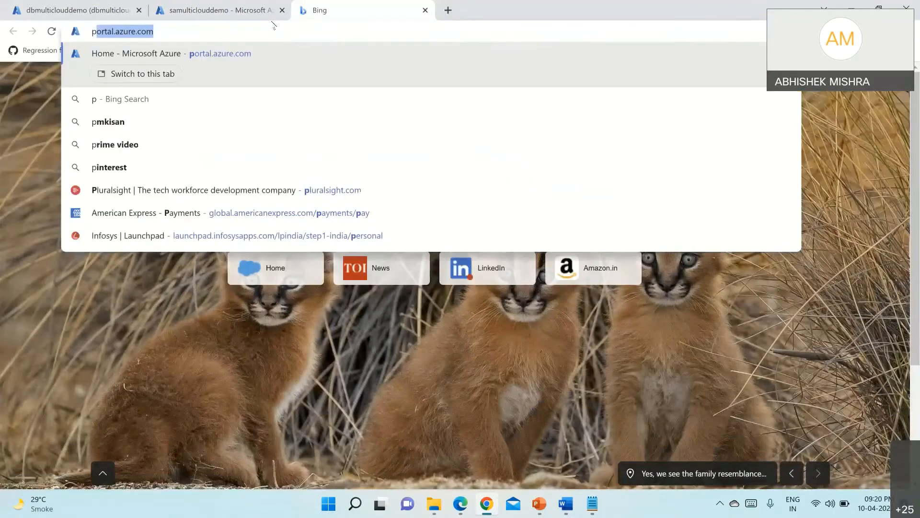
type("orta")
key("Return")
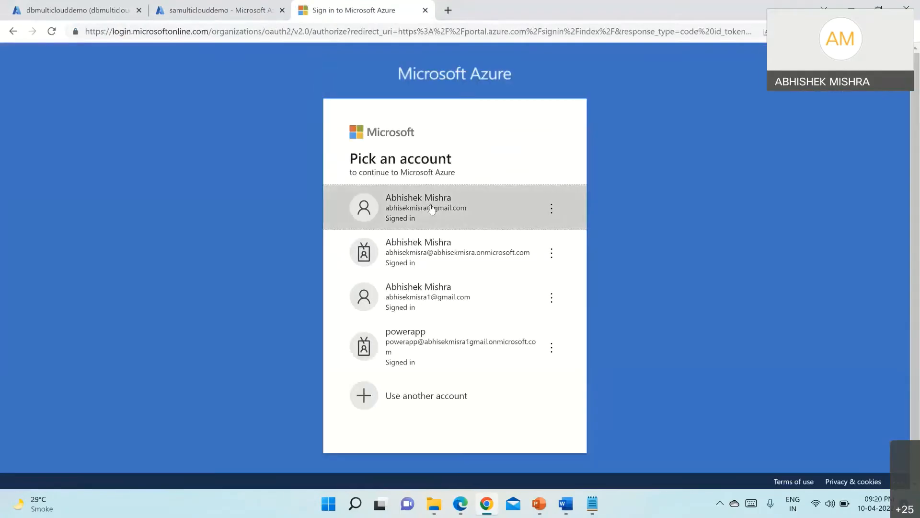
left_click(431, 206)
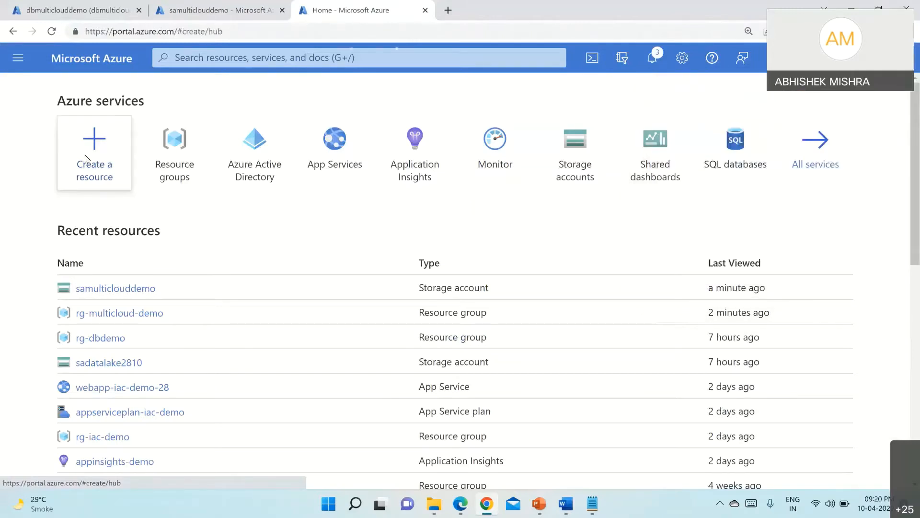
- Search the marketplace for 'data factory' and start creating a Data Factory
left_click(86, 160)
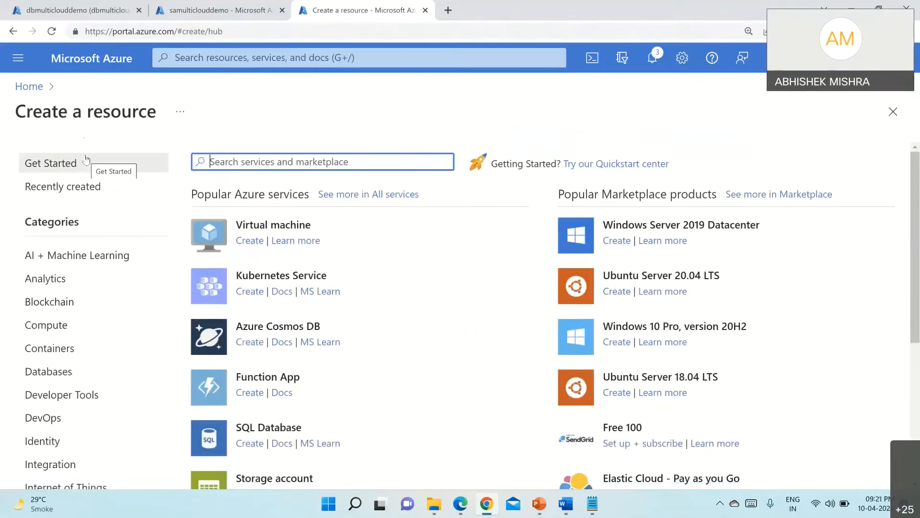
type("azur")
key("BackSpace")
key("BackSpace")
key("BackSpace")
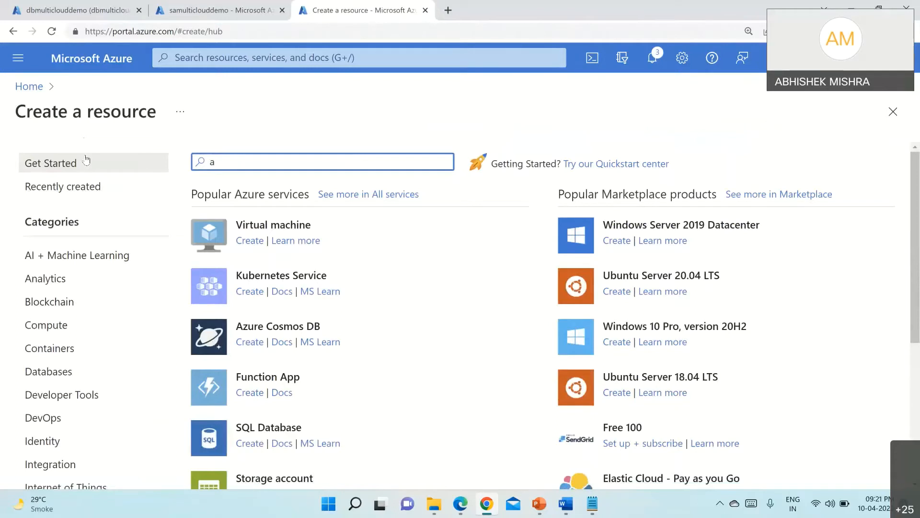
key("BackSpace")
type("data")
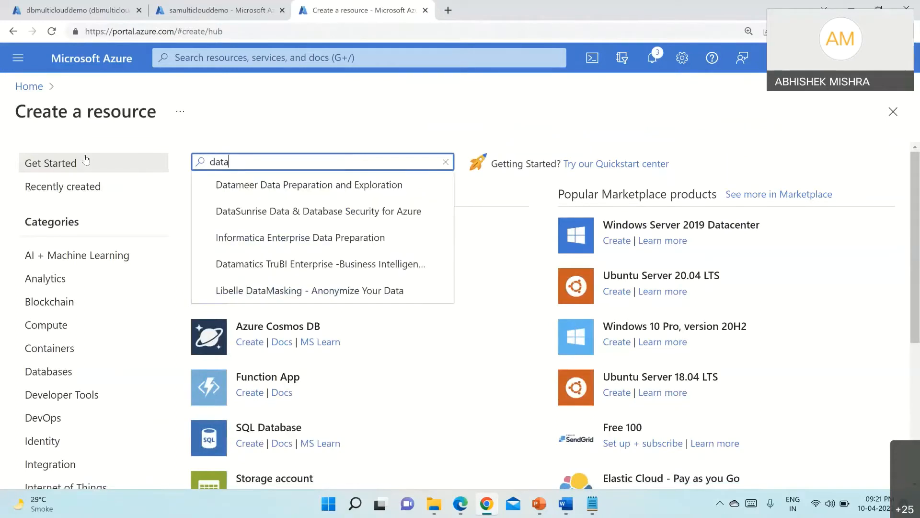
type(" factory")
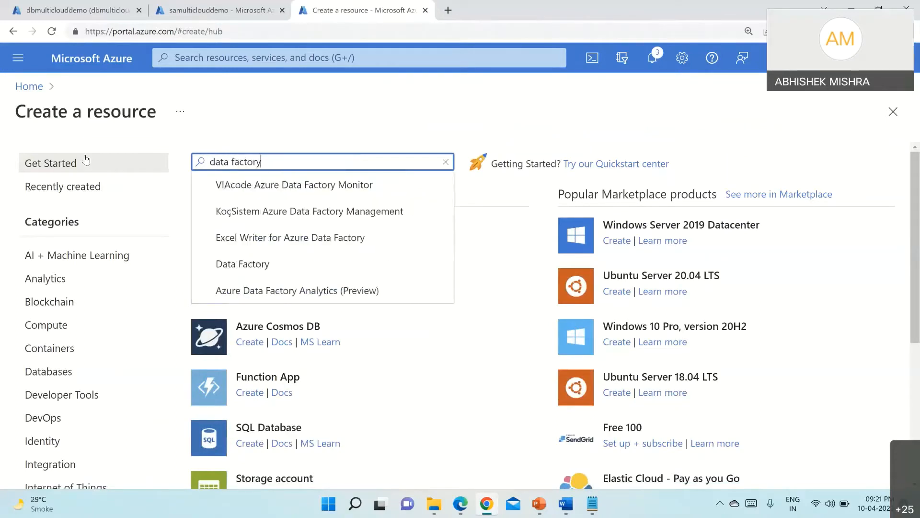
left_click(242, 271)
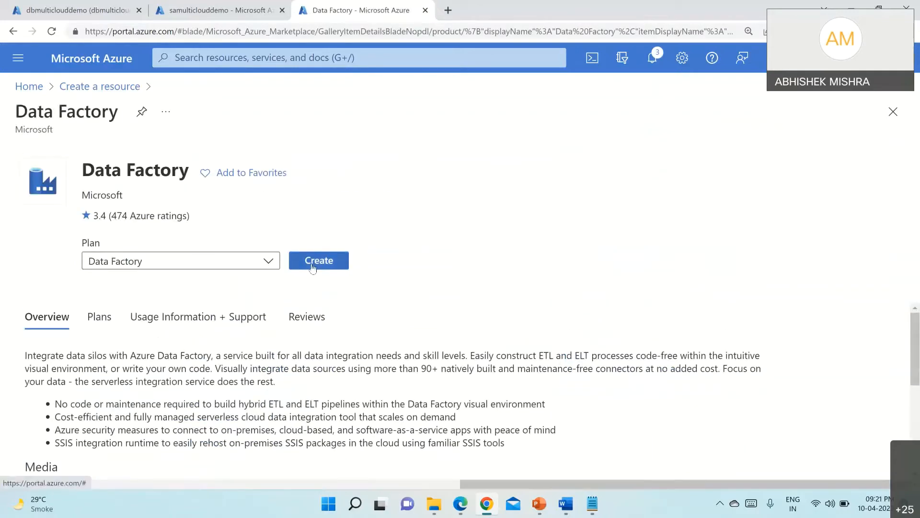
left_click(313, 267)
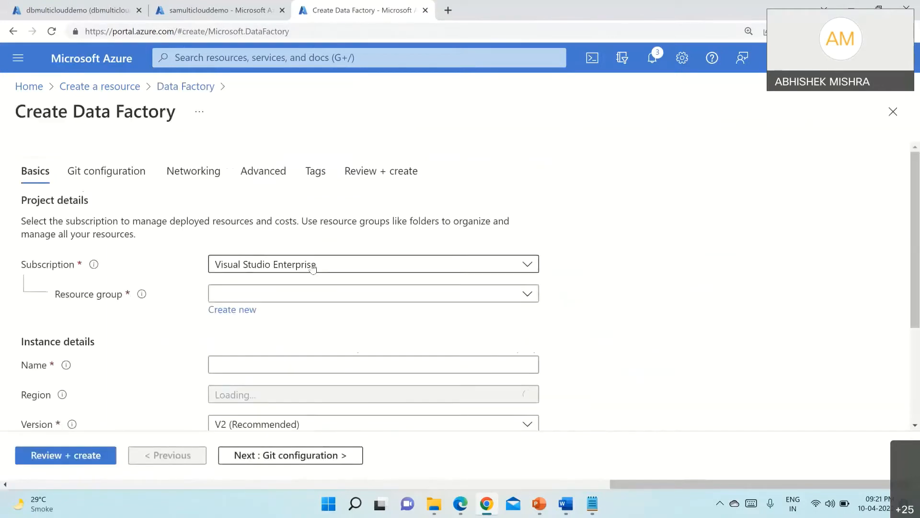
- Choose the Visual Studio Enterprise with MSDN subscription, rg-multicloud-demo, and name adfmulticloud, then review
left_click(527, 264)
left_click(335, 338)
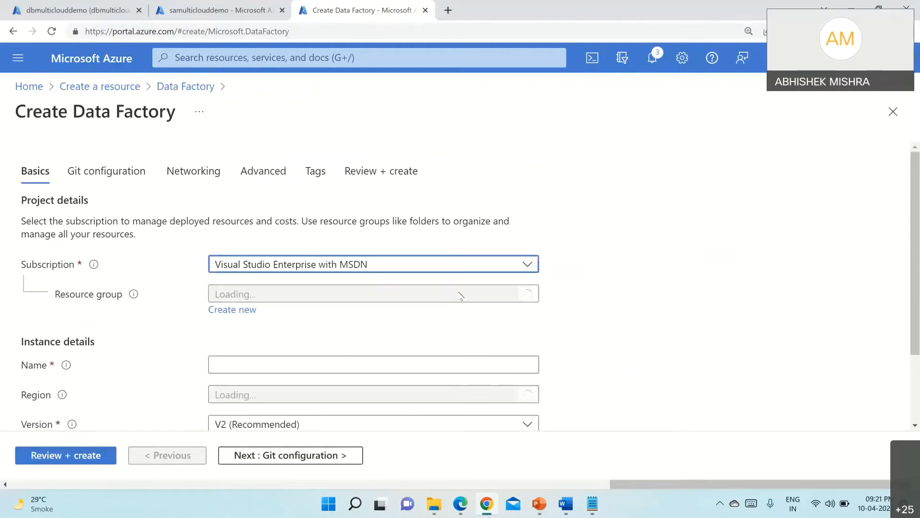
left_click(528, 293)
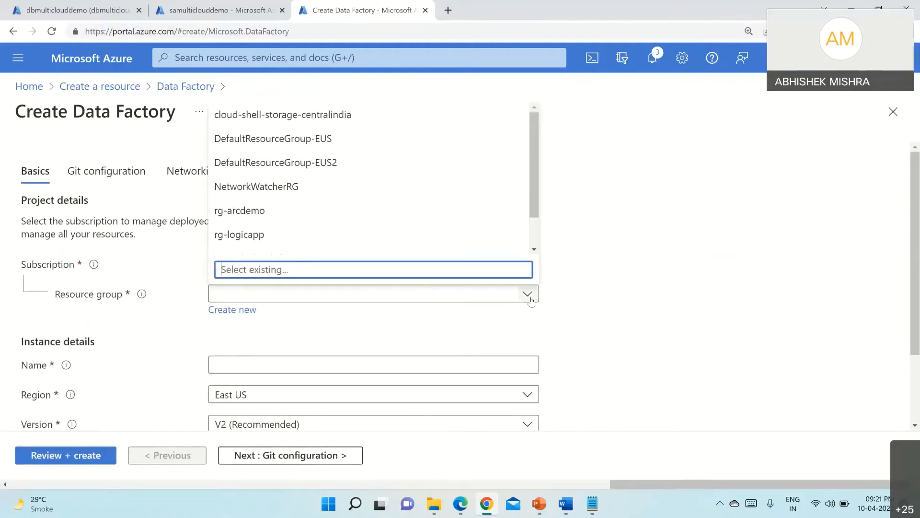
scroll(330, 242, "down", 1)
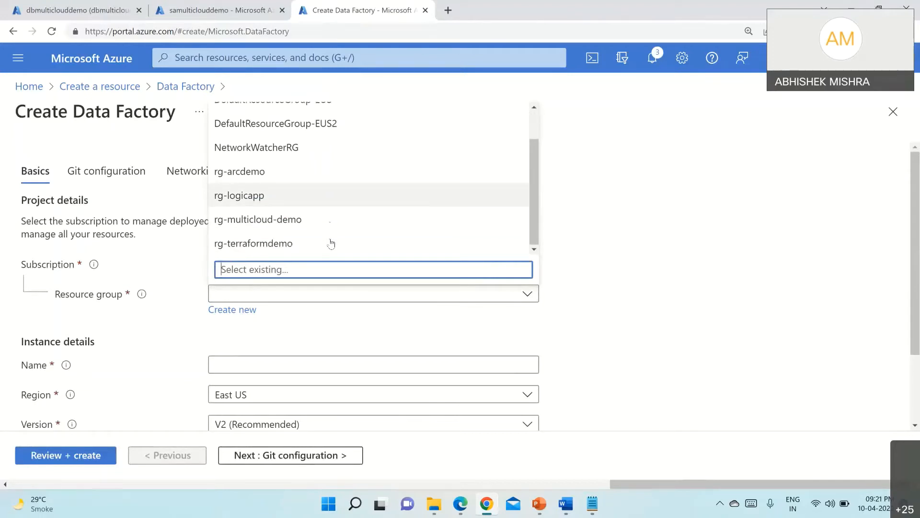
left_click(292, 219)
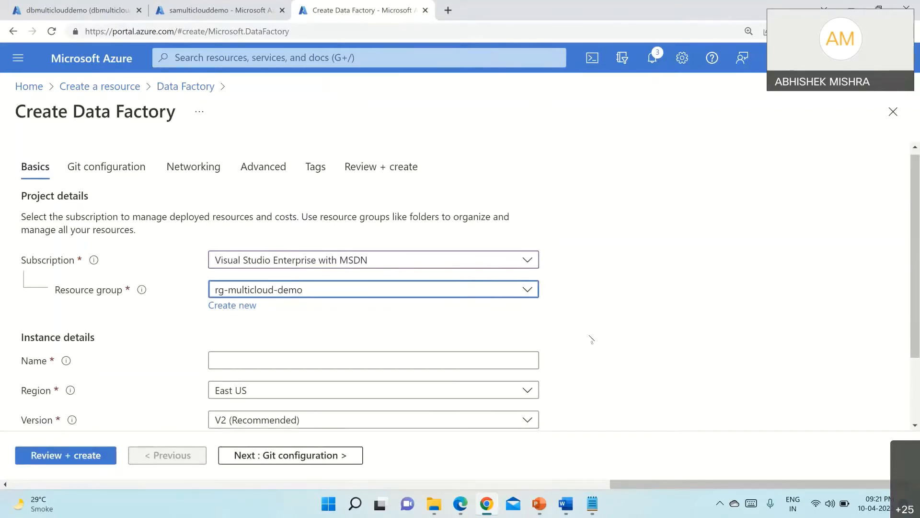
scroll(281, 288, "down", 2)
left_click(277, 271)
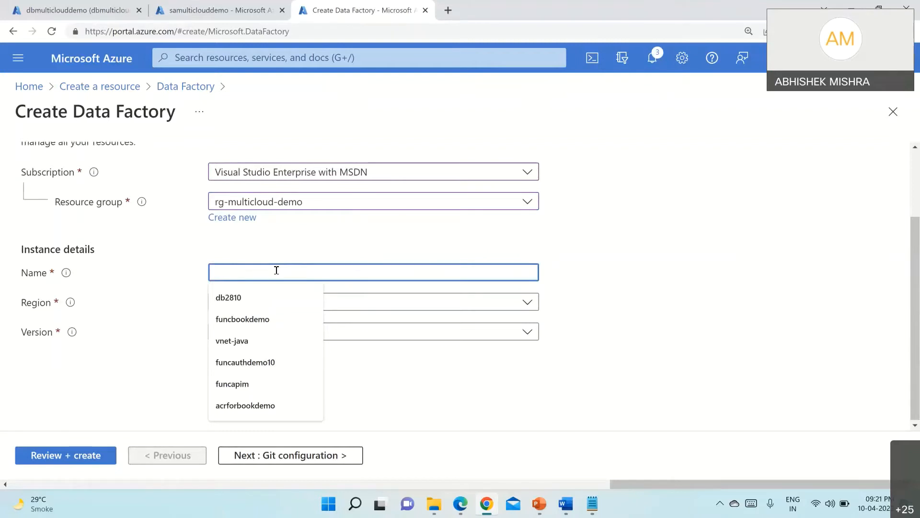
type("adfmulticloud")
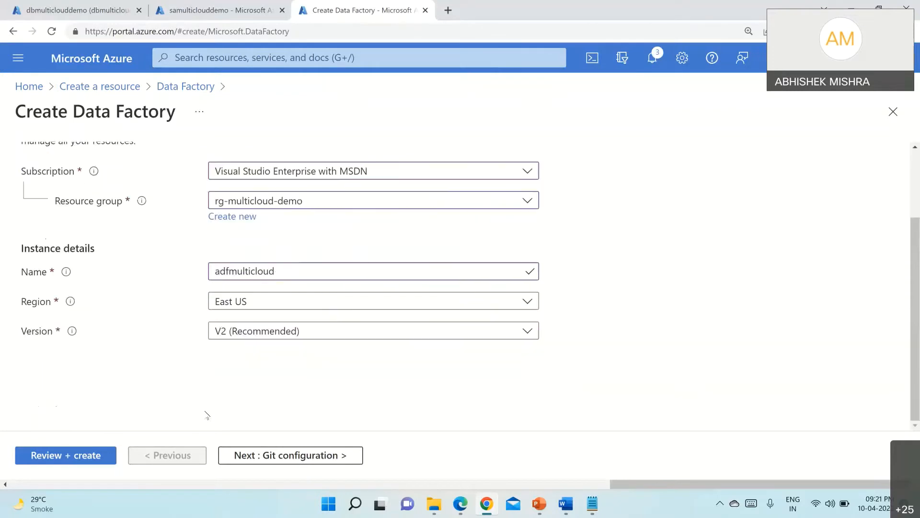
left_click(68, 461)
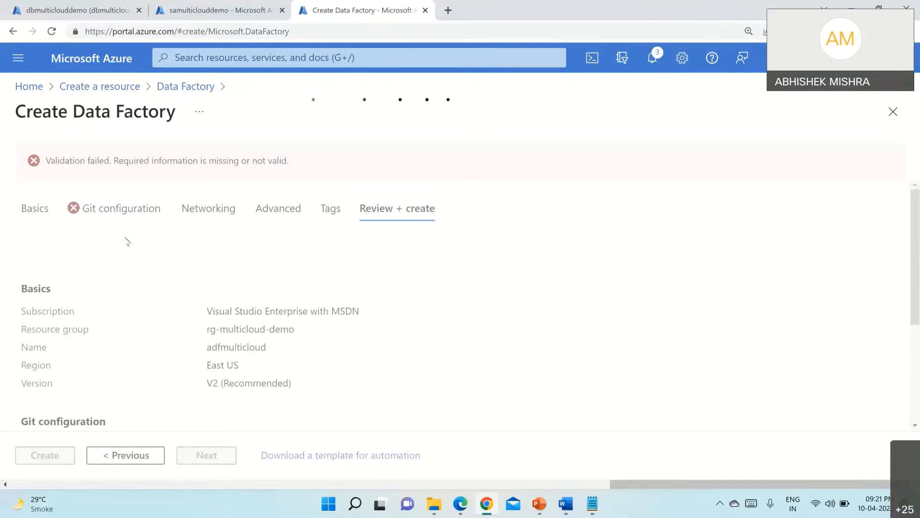
- Tick Configure Git later, revalidate, and submit the adfmulticloud factory deployment
left_click(123, 209)
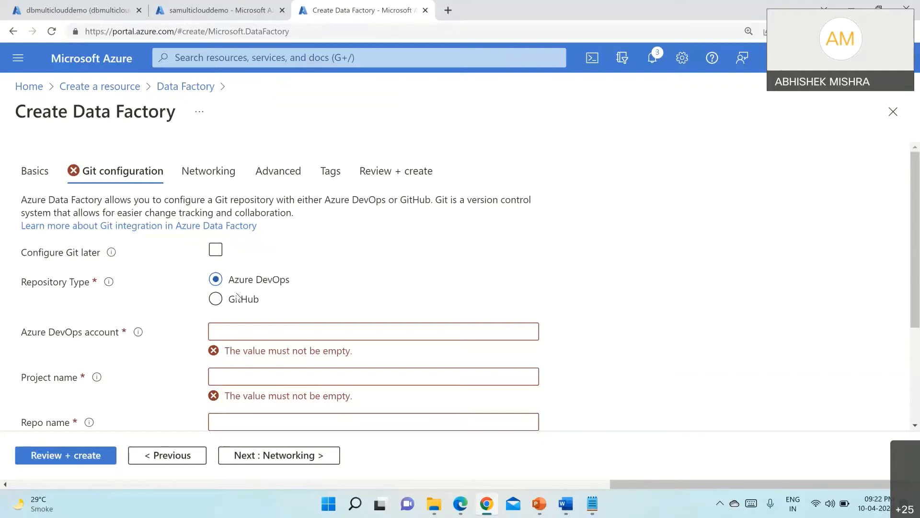
left_click(229, 252)
left_click(216, 250)
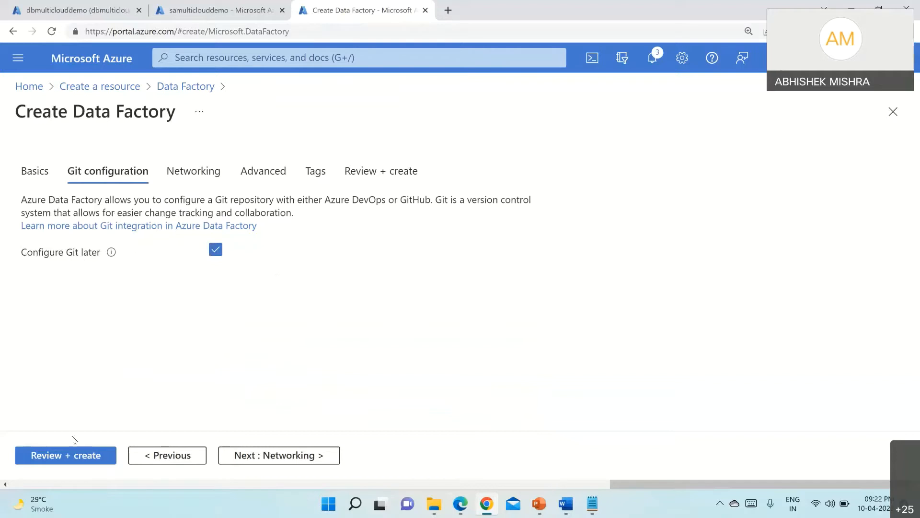
left_click(58, 459)
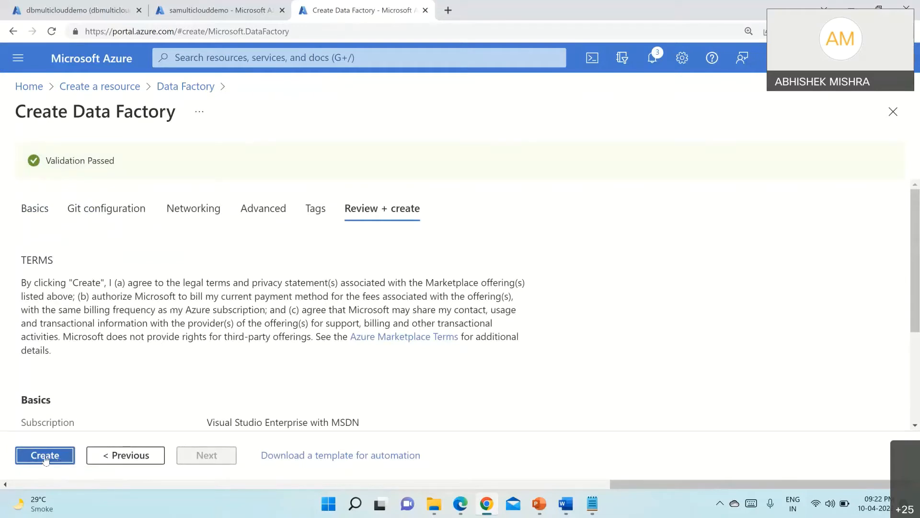
left_click(45, 459)
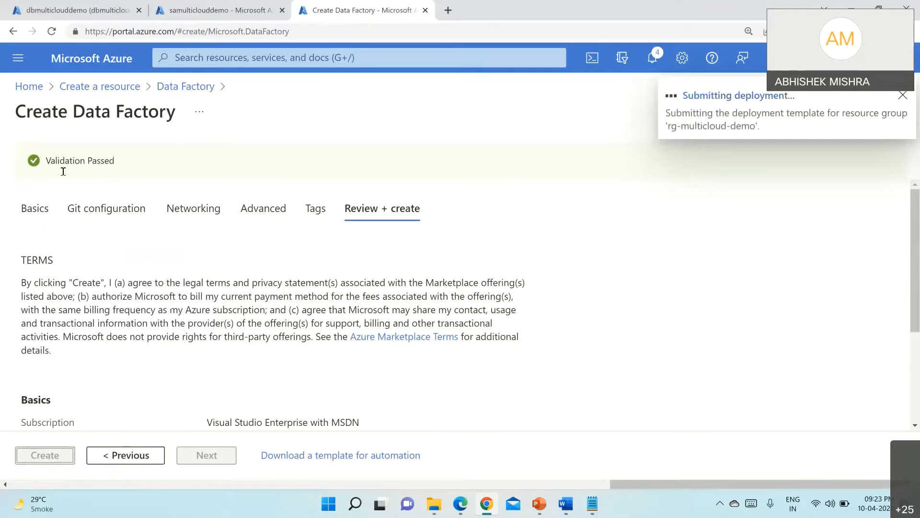
- Look over the storage and SQL tabs, then confirm the Data Factory deployment completed
left_click(189, 10)
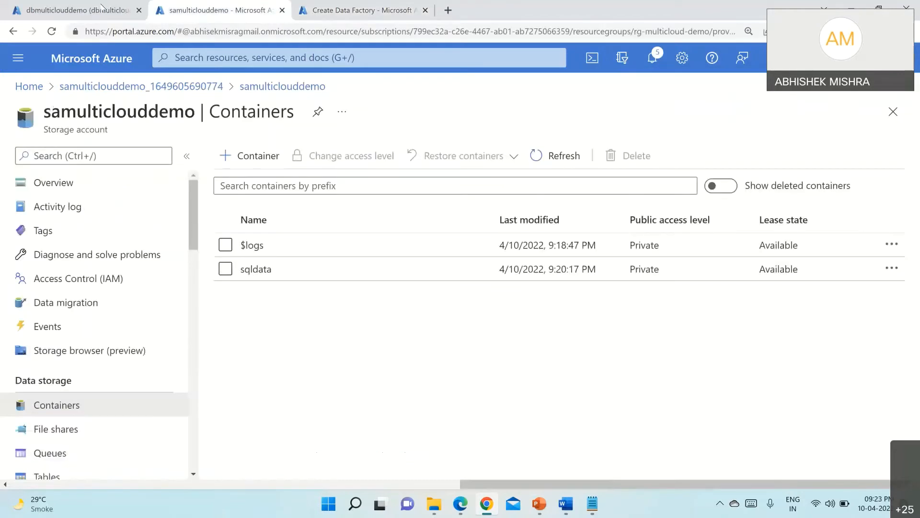
left_click(86, 13)
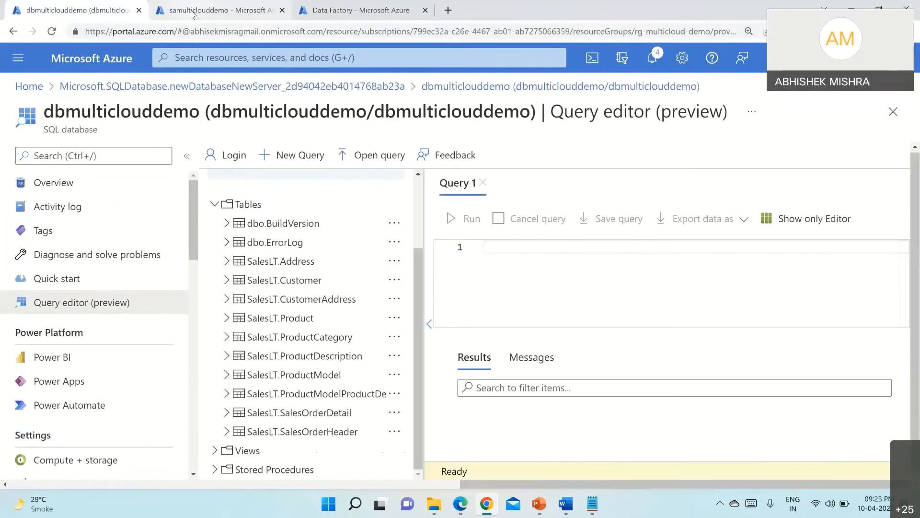
left_click(211, 11)
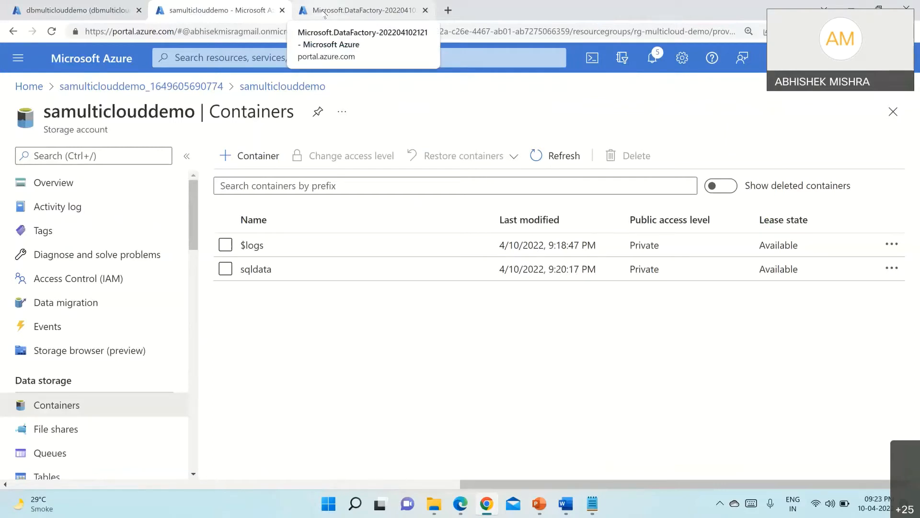
left_click(324, 14)
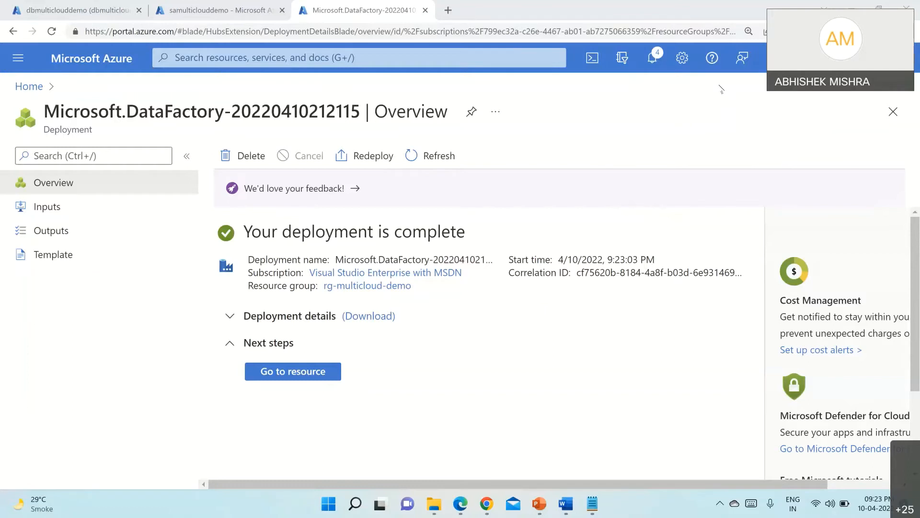
- Open the adfmulticloud factory overview, scroll to Getting started, then return to the Solution Design slide
left_click(303, 378)
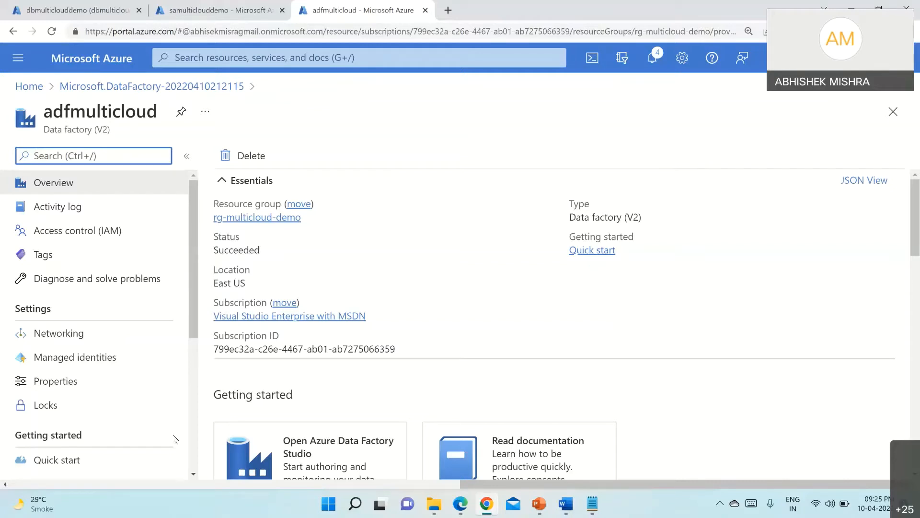
scroll(175, 439, "down", 3)
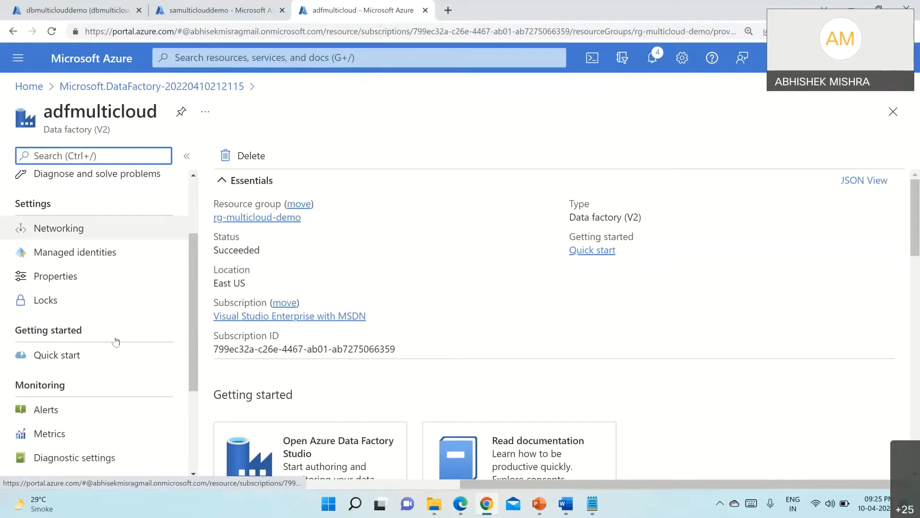
scroll(115, 341, "down", 3)
scroll(115, 341, "up", 5)
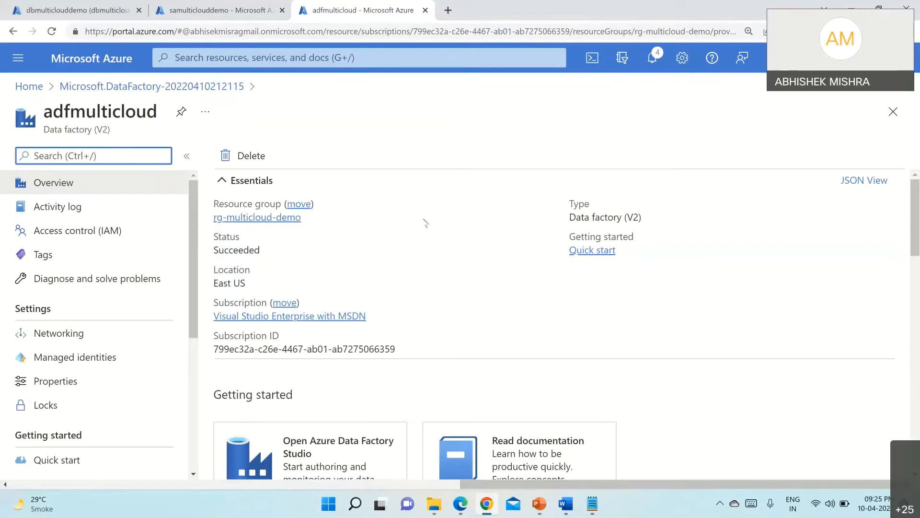
scroll(425, 223, "down", 2)
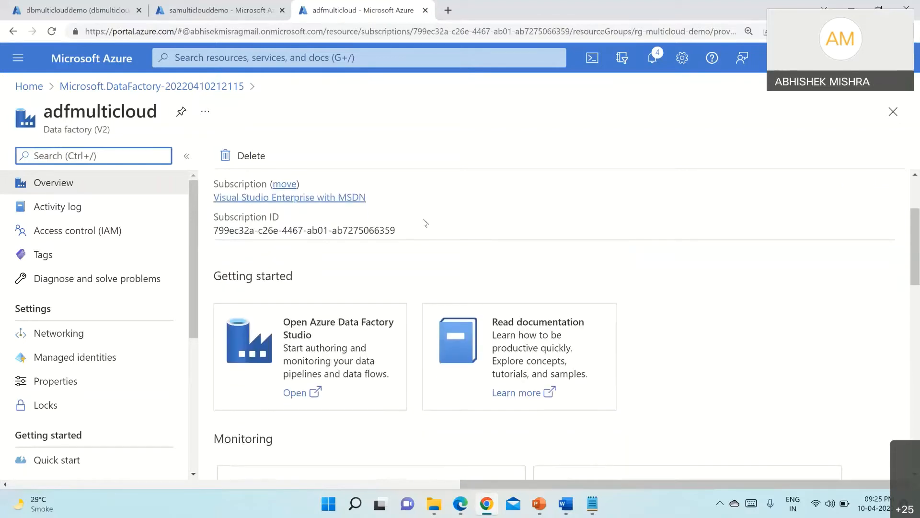
left_click(206, 115)
left_click(540, 506)
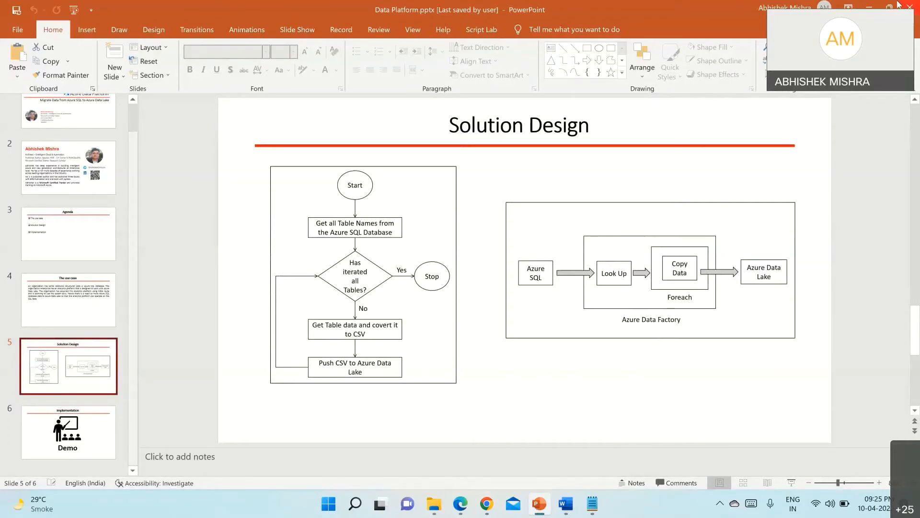
- Minimise the presentation and launch Azure Data Factory Studio for adfmulticloud in a new tab
left_click(869, 5)
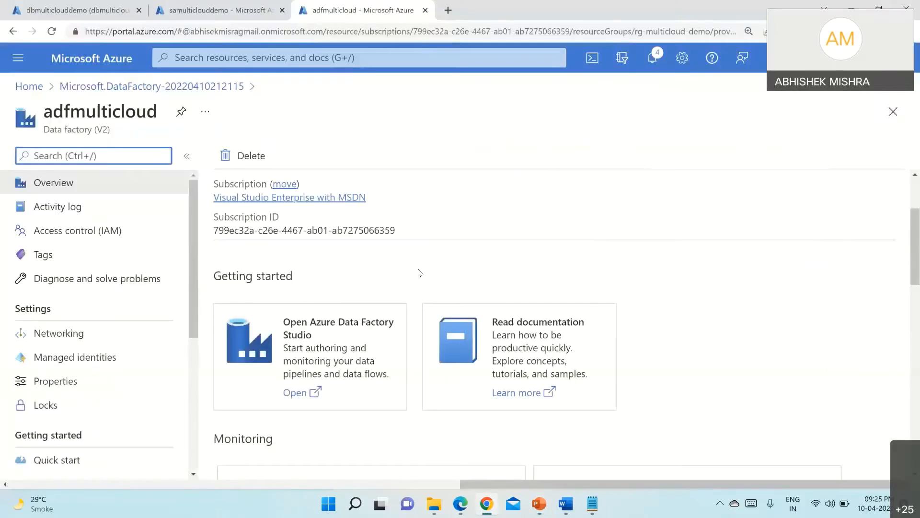
left_click(332, 327)
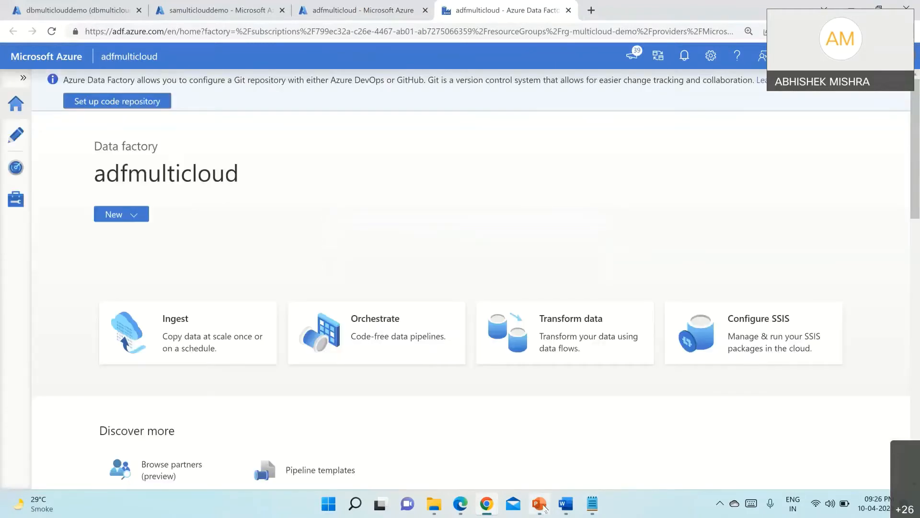
left_click(542, 505)
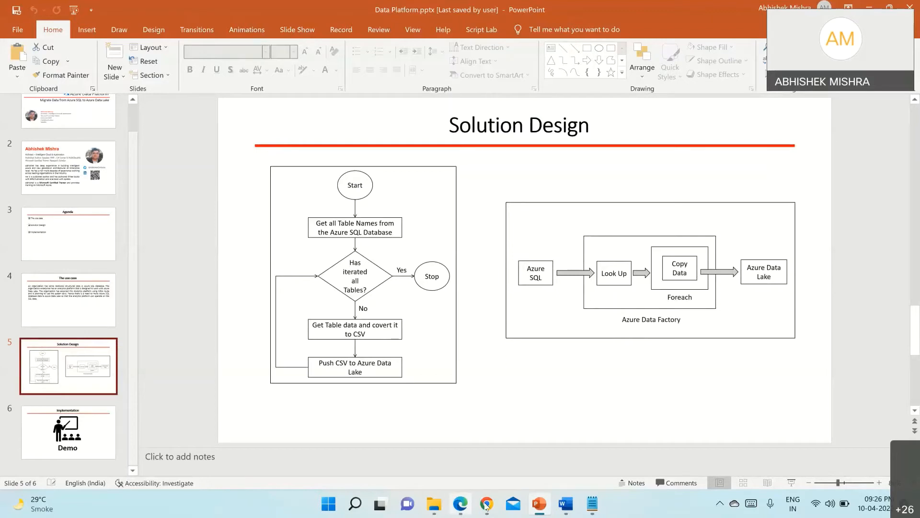
mouse_move(458, 506)
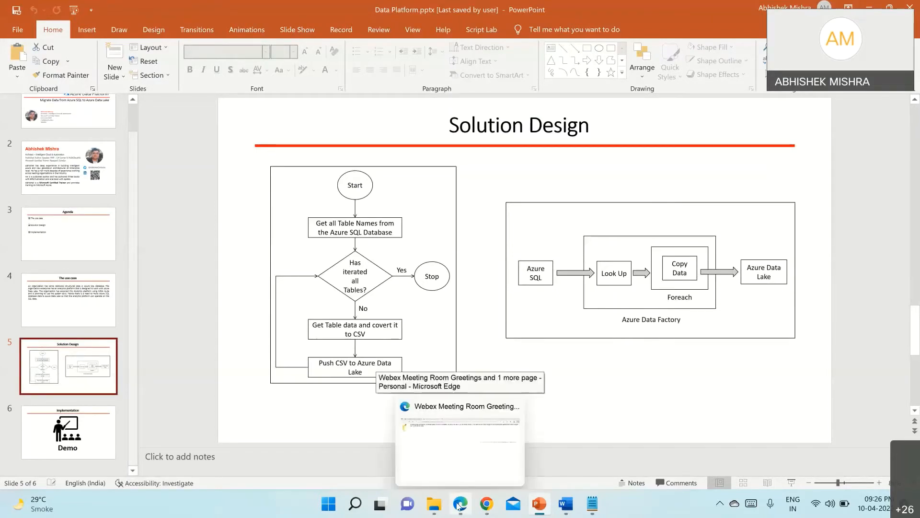
left_click(487, 504)
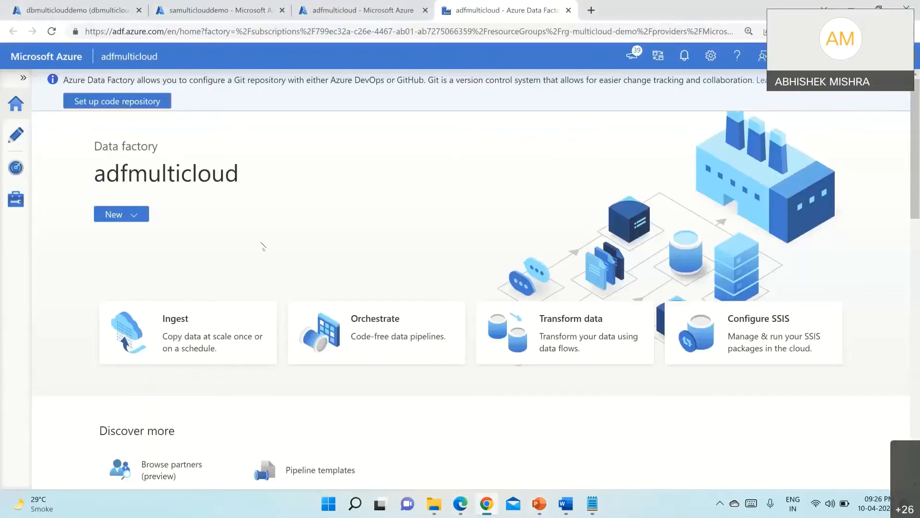
scroll(263, 247, "down", 1)
scroll(264, 246, "up", 1)
- Bring the Notepad notes containing the SQL query to the front
key("super+r")
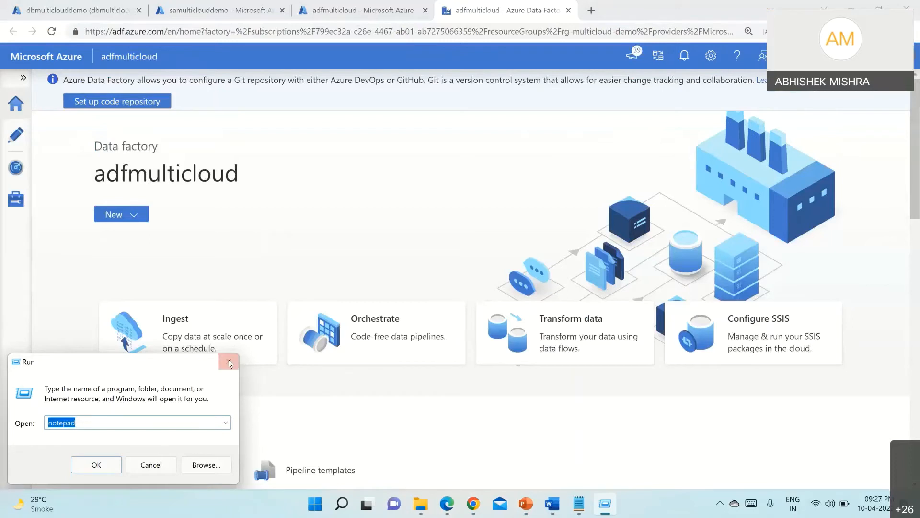
left_click(228, 362)
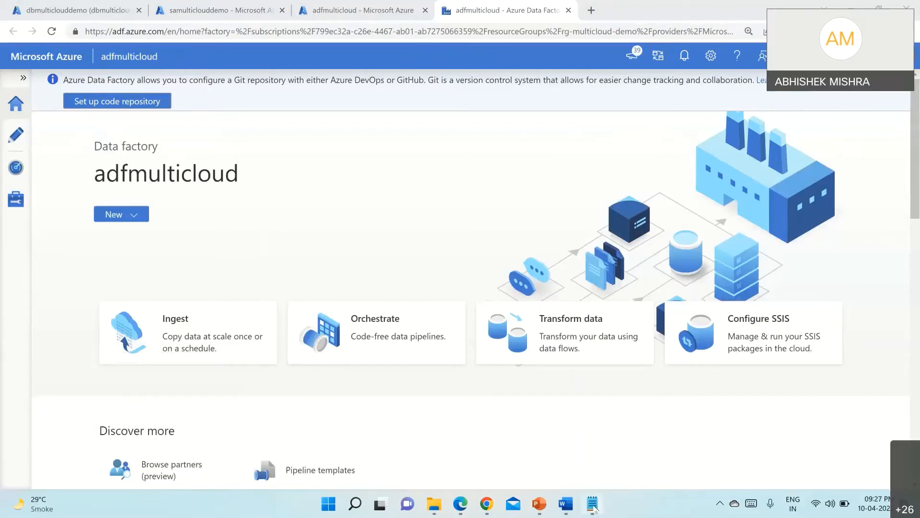
left_click(593, 507)
scroll(399, 249, "up", 7)
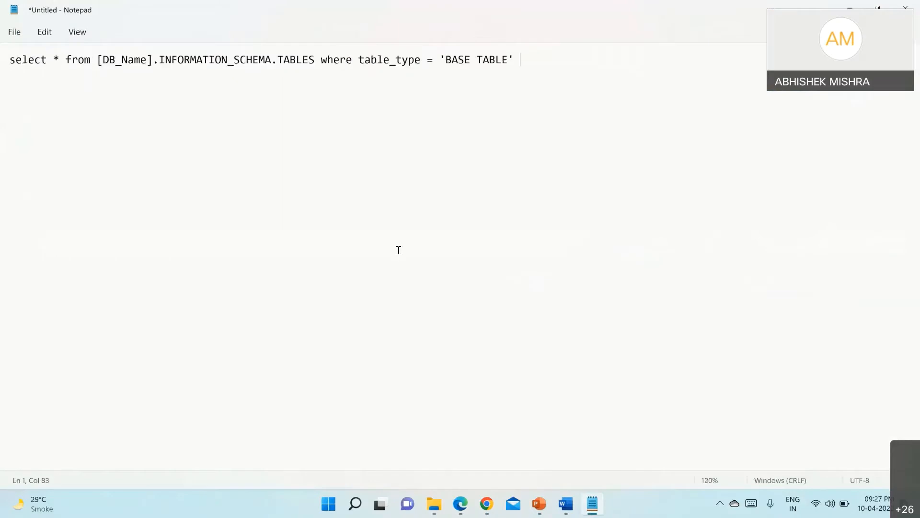
- Add the line '1. Create Linked Service to Azure SQL Database' and begin line '2.'
key("Return")
key("Return")
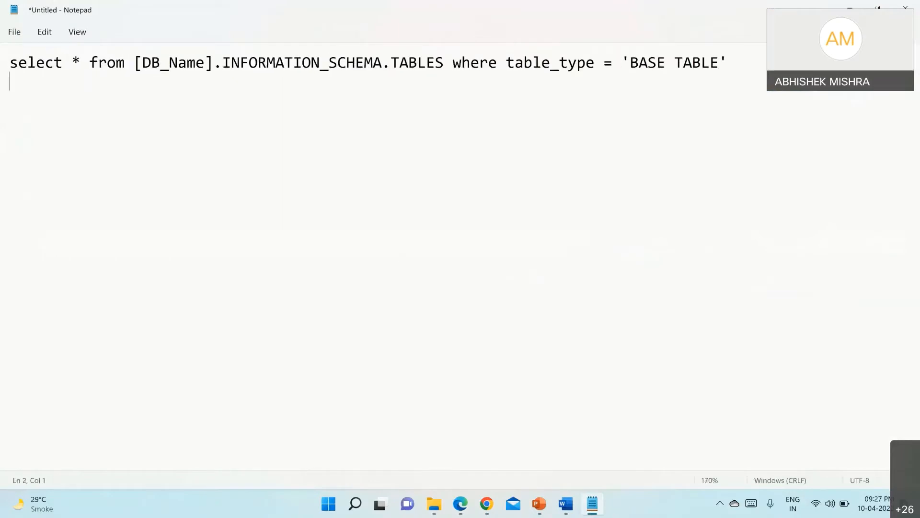
type("1.")
type("Linke")
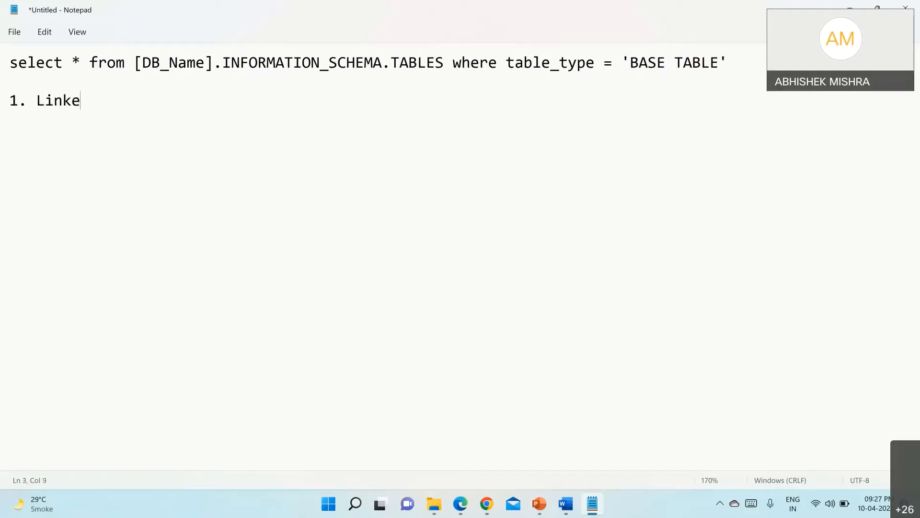
type("d Service to Dat")
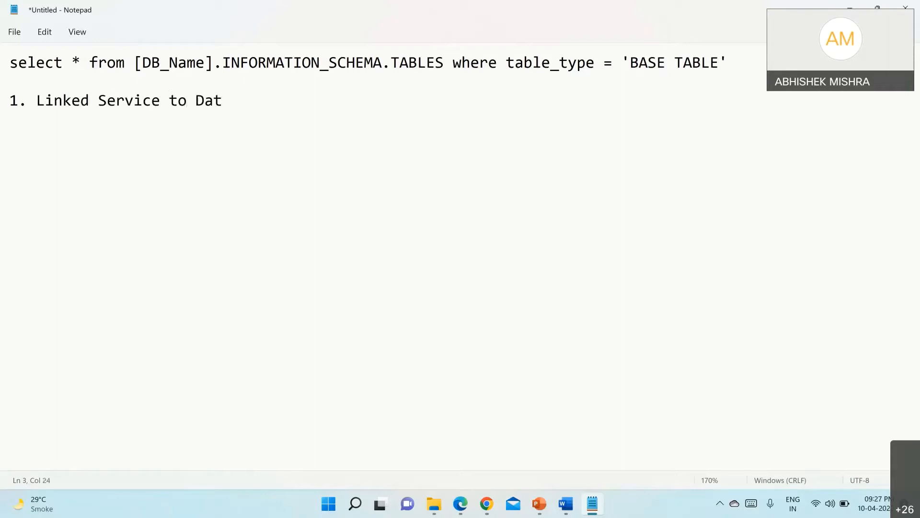
type("abase")
key("Left")
key("Left")
key("Left")
key("Left")
key("Left")
key("Left")
key("Left")
key("Left")
key("Left")
key("Left")
key("Left")
key("Left")
key("Left")
key("Left")
key("Left")
key("Left")
key("Left")
key("Left")
key("Left")
key("Left")
key("Left")
key("Left")
key("Left")
key("Left")
key("Left")
key("Left")
type("Creat")
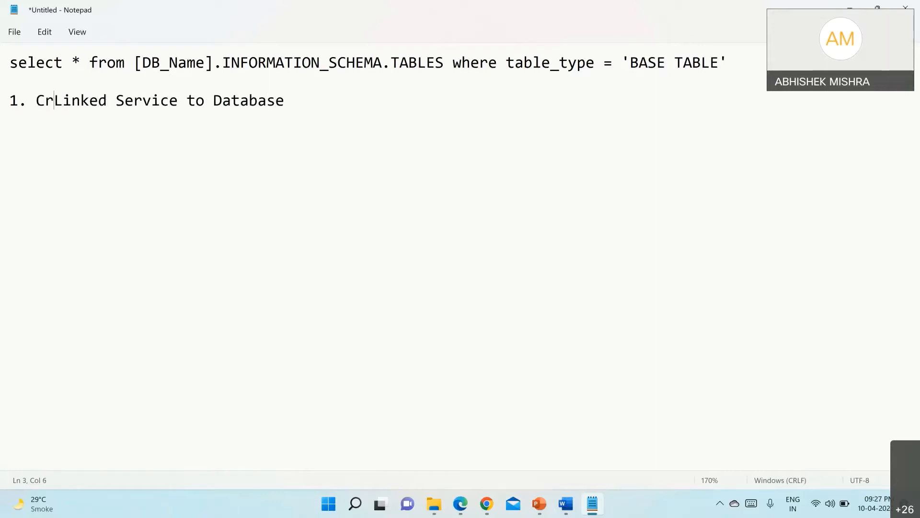
type("e")
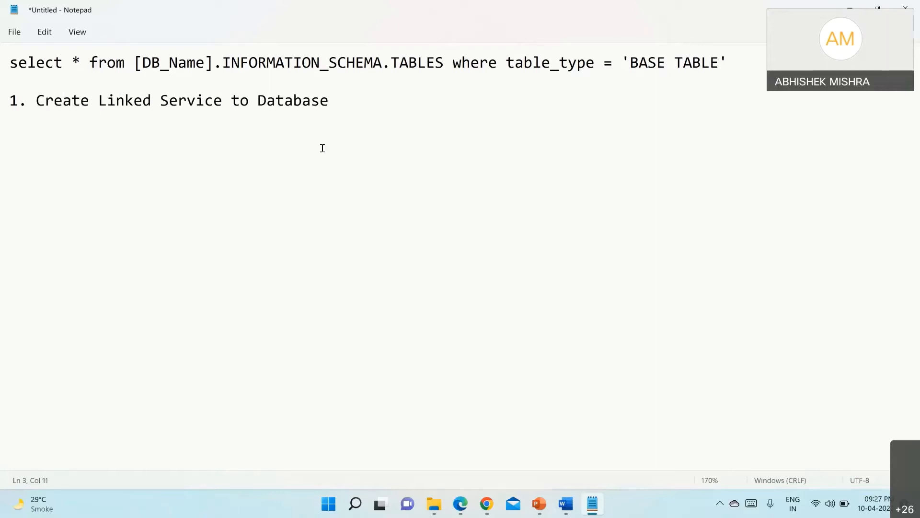
left_click(257, 100)
type("Azure SQL")
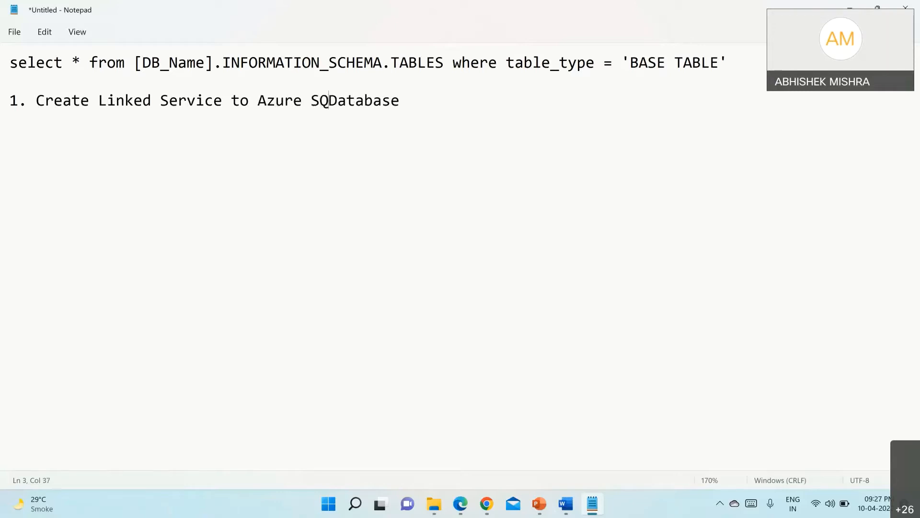
left_click(422, 101)
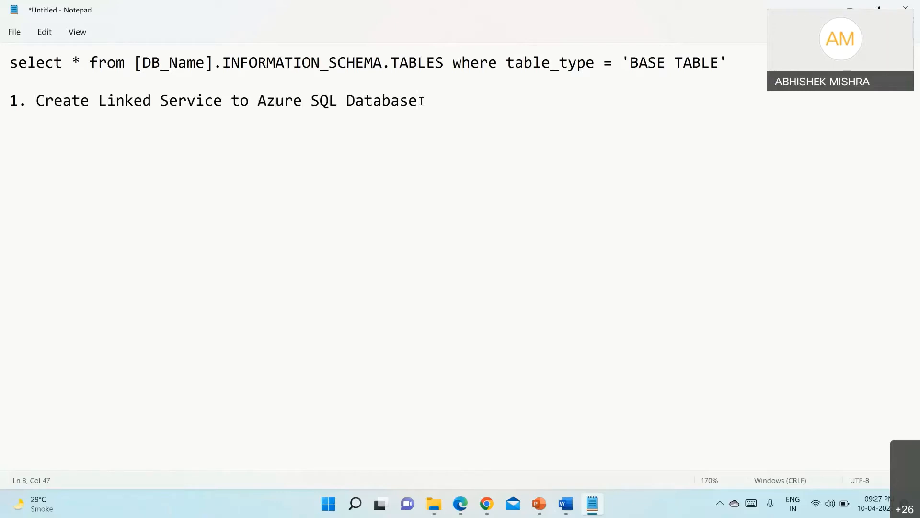
key("Return")
type("2.")
- Write step 2 'Create Linked Service to Azure Data Lake' and step 3 'Create a Dataset for Azure SQL Database'
type("Create Linked")
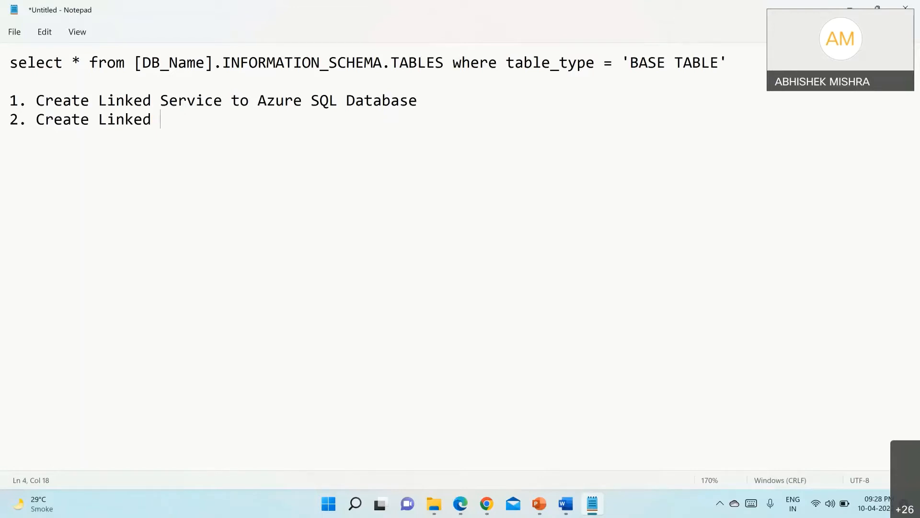
type("Service t")
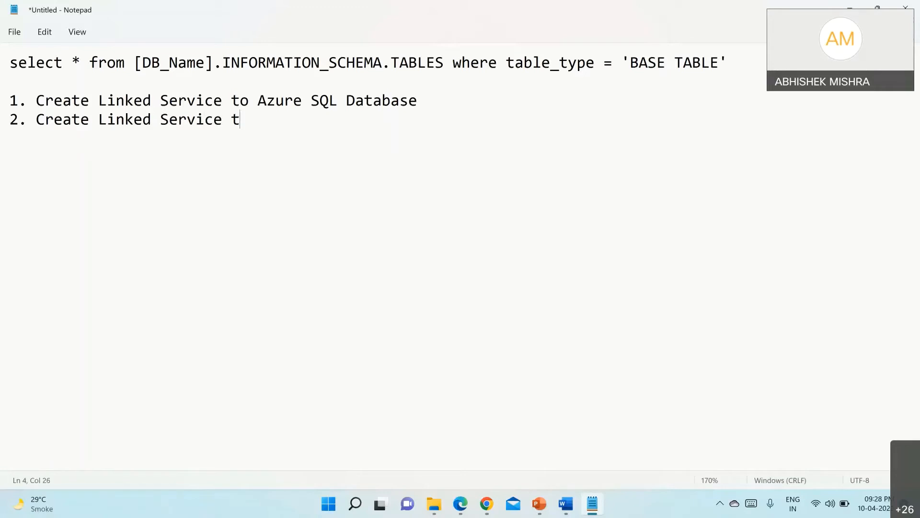
type("o Azure Data ")
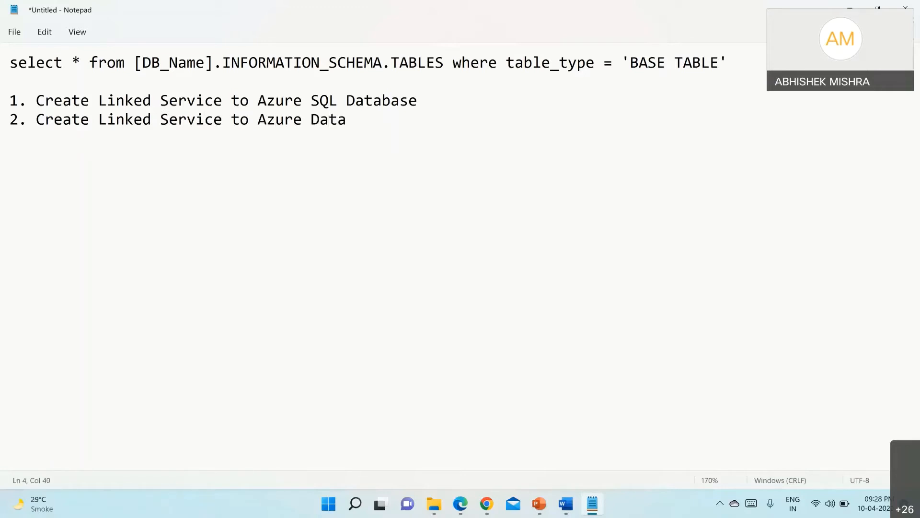
type("Lake")
key("Return")
type("3.")
type("Create")
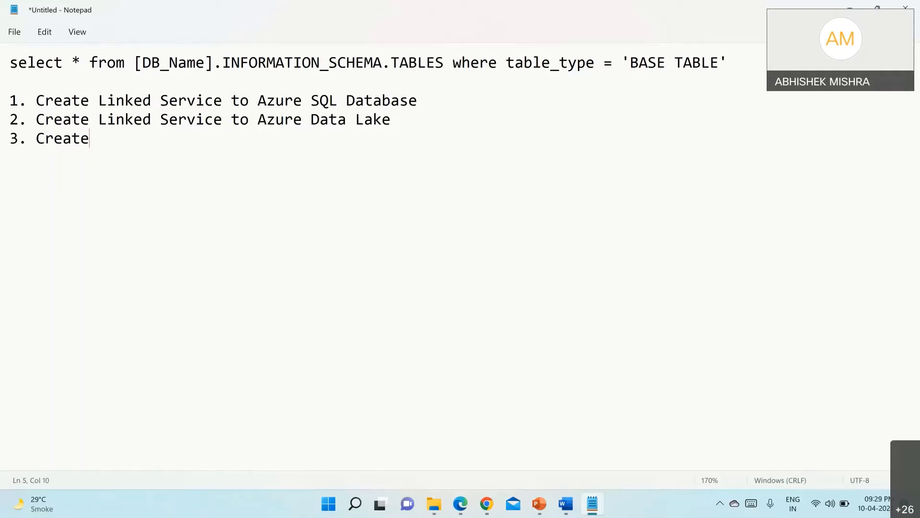
type(" a Dataset for A")
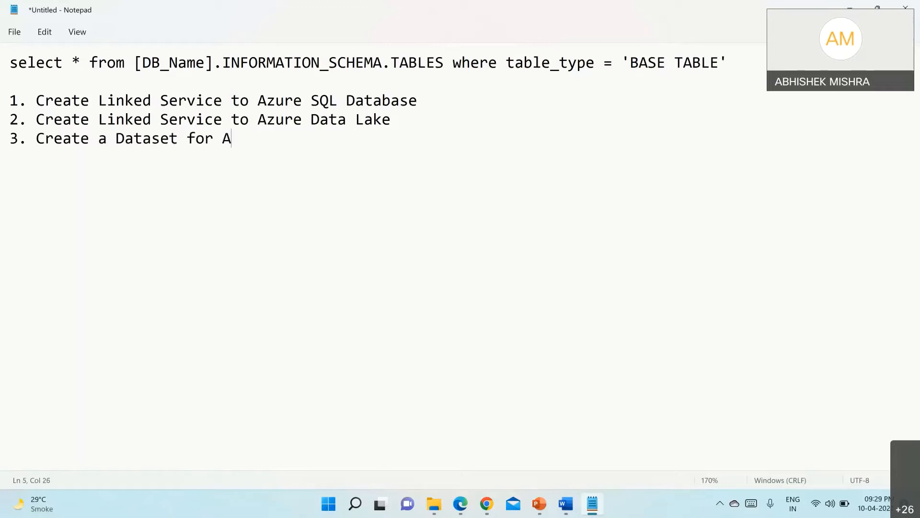
type("zure SQL Database")
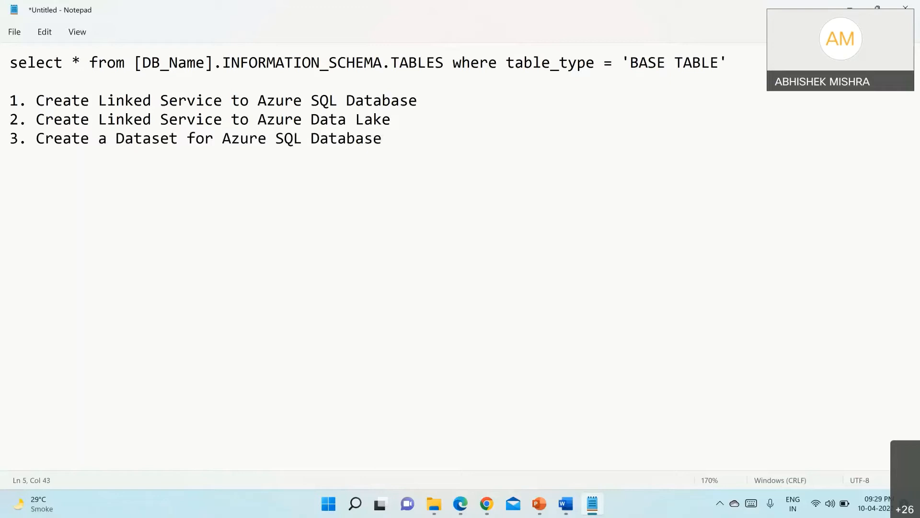
- Add step '4. Create a Dataset for Azure Data Lake' and start a fifth line
key("Return")
type("4")
key("BackSpace")
type("4. Create a Dataset")
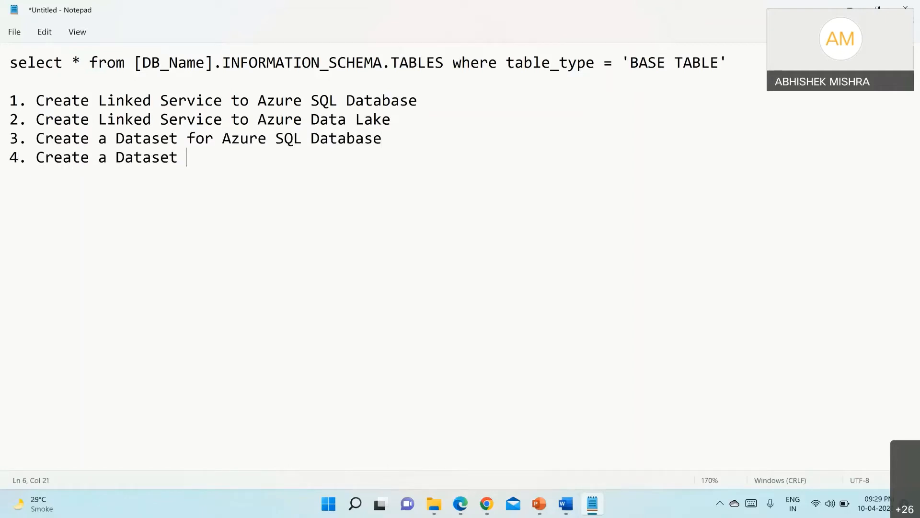
type("for Azure Data ")
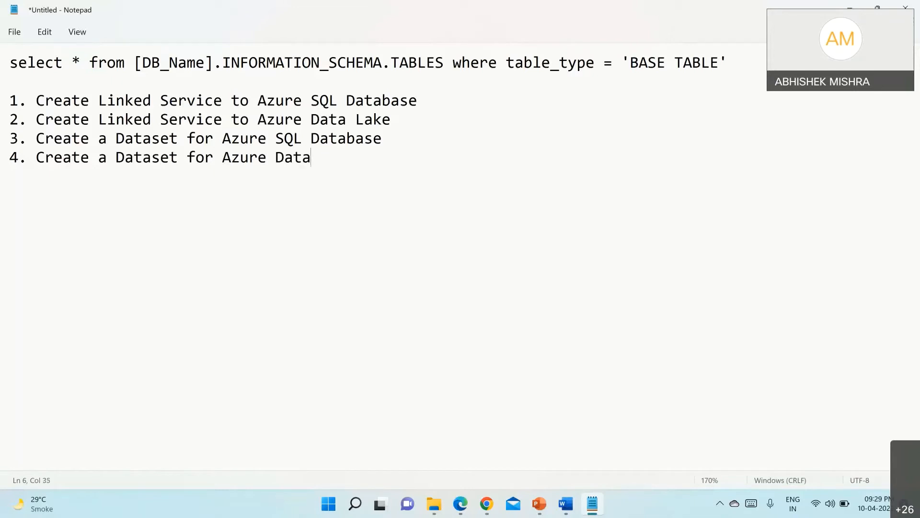
type("Lake")
key("Return")
- Write '5. Create Pipeline that will transfer the data from Azure SQL to Azure Data Lake'
type("5. Cr")
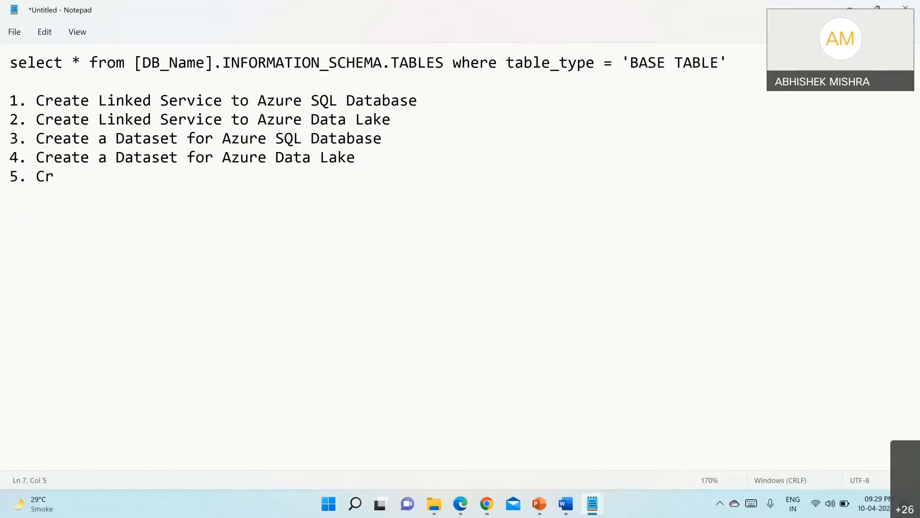
type("eate Piel")
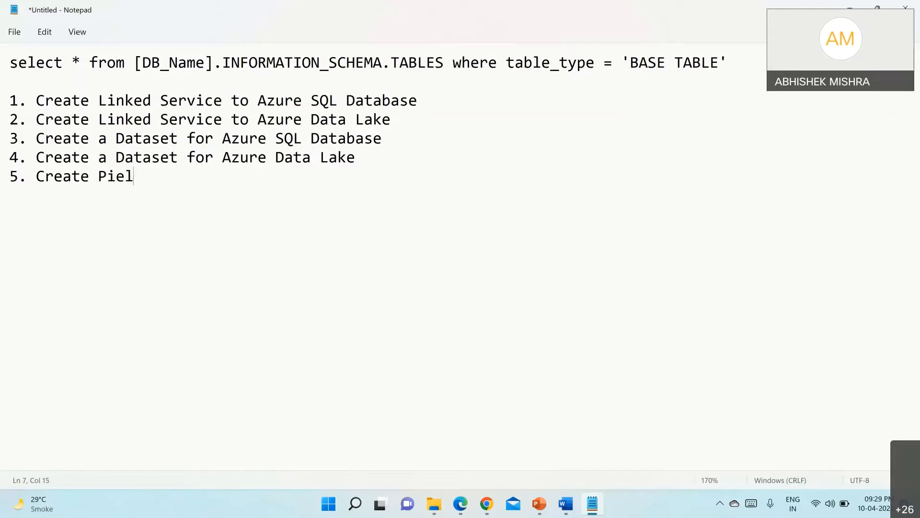
type("ine")
key("BackSpace")
key("BackSpace")
key("BackSpace")
key("BackSpace")
key("BackSpace")
type("peline that will t")
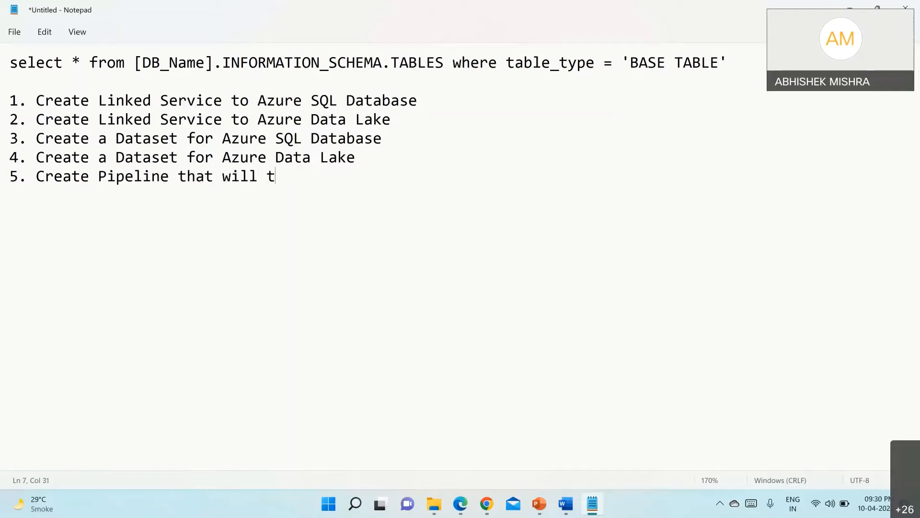
type("ransfer the")
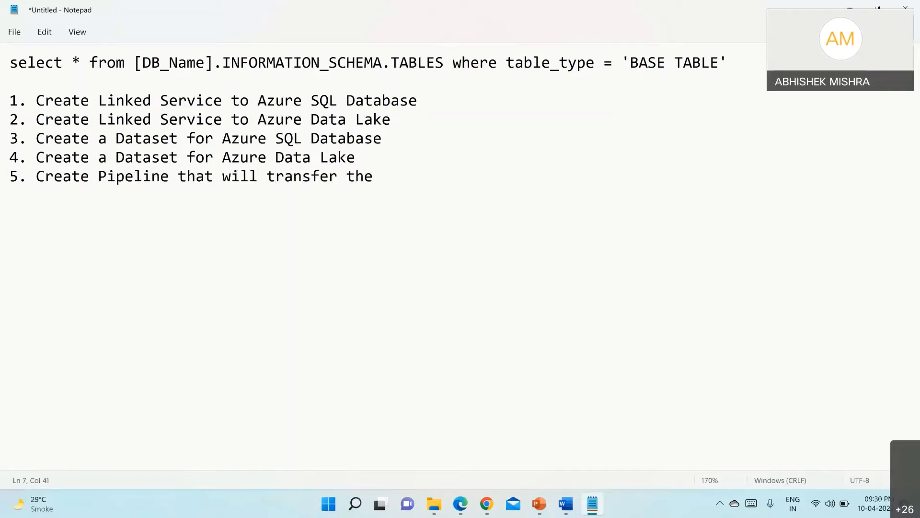
type(" data from")
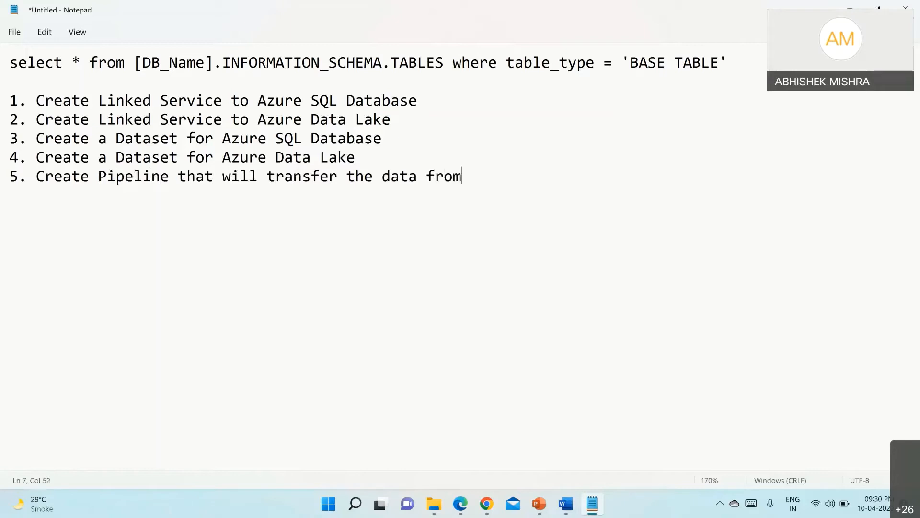
type(" Azure SQ")
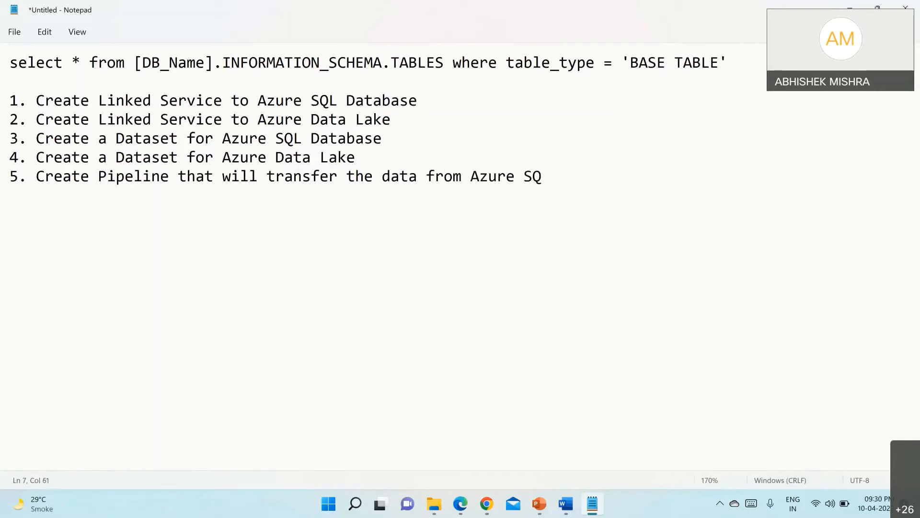
type("L to Azure")
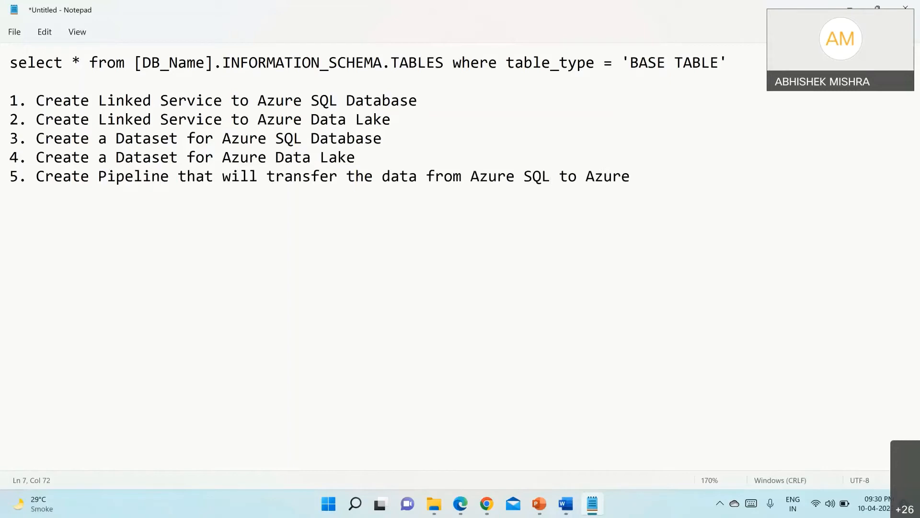
type(" Data Lake")
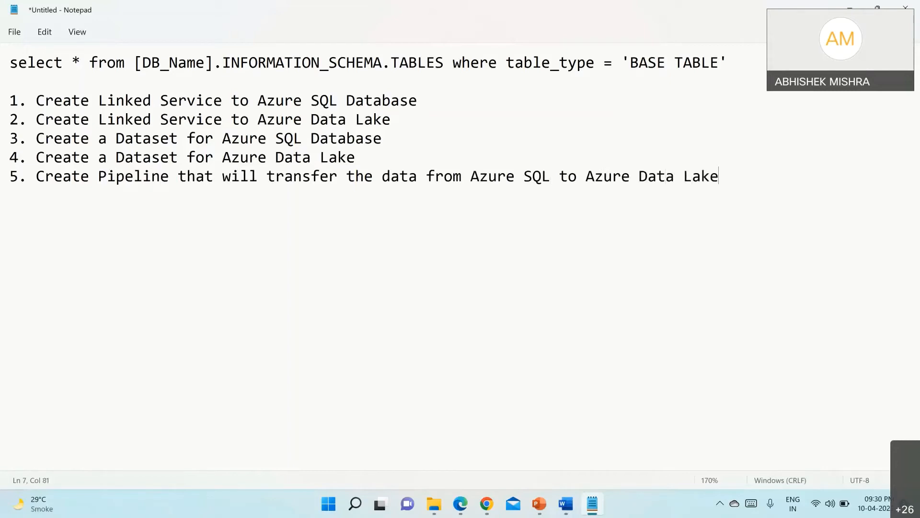
key("Return")
- Type sub-step 'i) Lookup -> Fetch the table names from Azure SQL', correcting typos along the way
type("i")
key("BackSpace")
type("}")
key("BackSpace")
type(") Lookup -<")
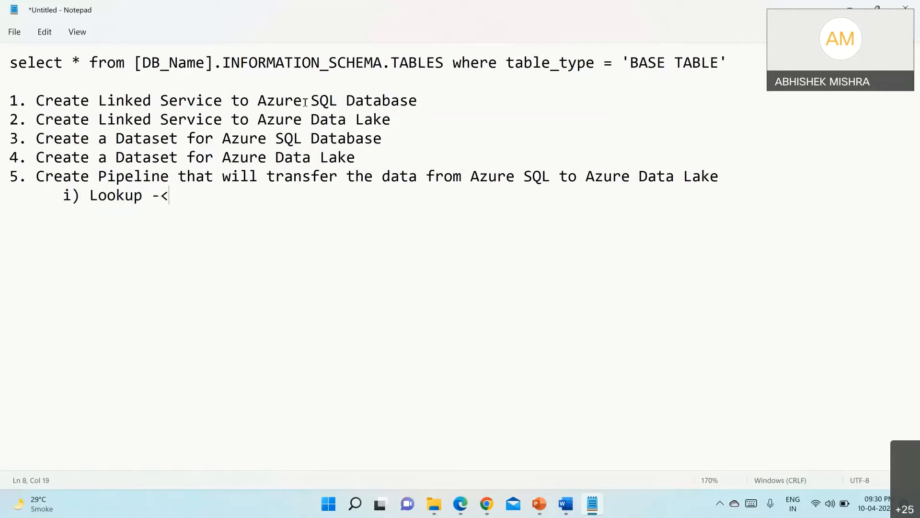
key("BackSpace")
type("> Copy data ")
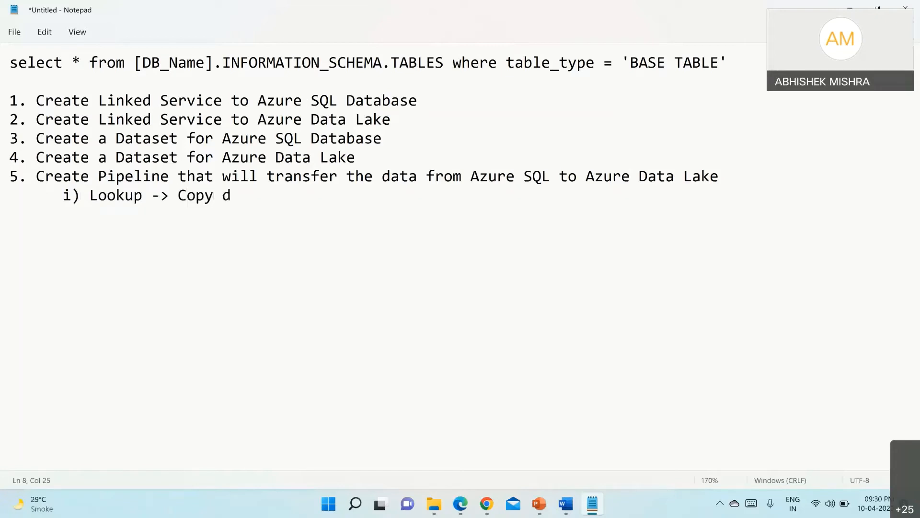
type("from")
key("BackSpace")
key("BackSpace")
key("BackSpace")
key("BackSpace")
key("BackSpace")
key("BackSpace")
key("BackSpace")
key("BackSpace")
key("BackSpace")
key("BackSpace")
key("BackSpace")
key("BackSpace")
key("BackSpace")
key("BackSpace")
type("REad the")
key("BackSpace")
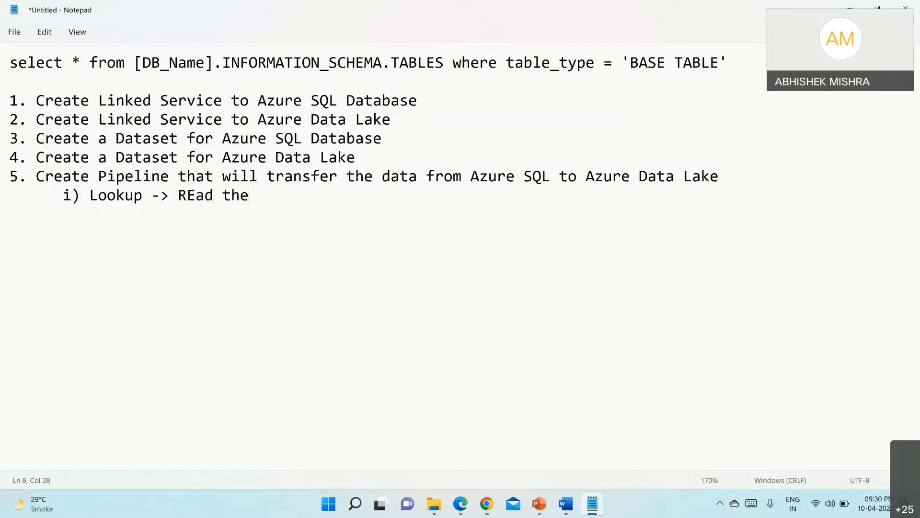
key("BackSpace")
key("BackSpace")
key("BackSpace")
key("BackSpace")
key("BackSpace")
key("BackSpace")
key("BackSpace")
key("BackSpace")
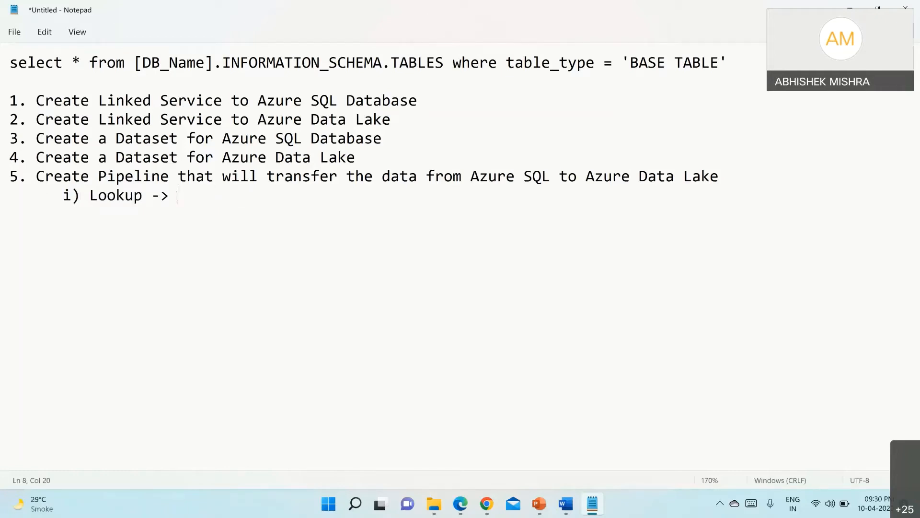
type("Fetch the ta")
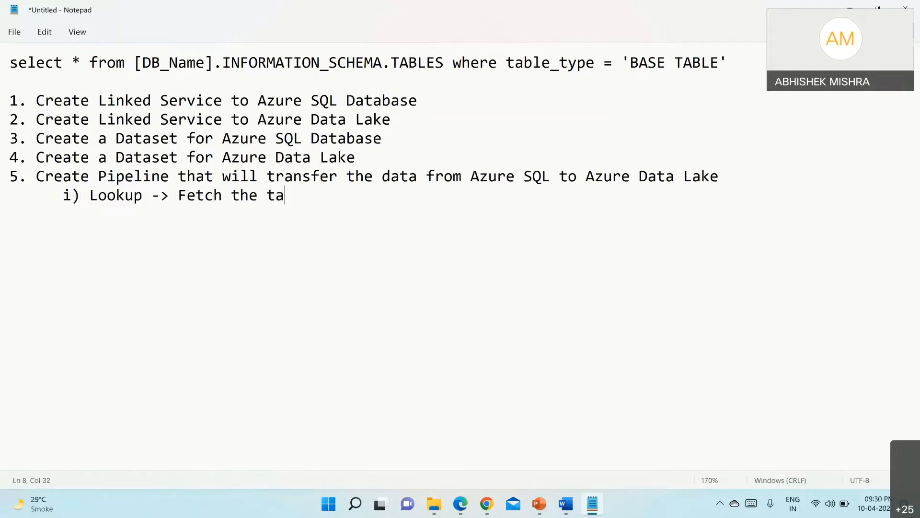
type("ble names ")
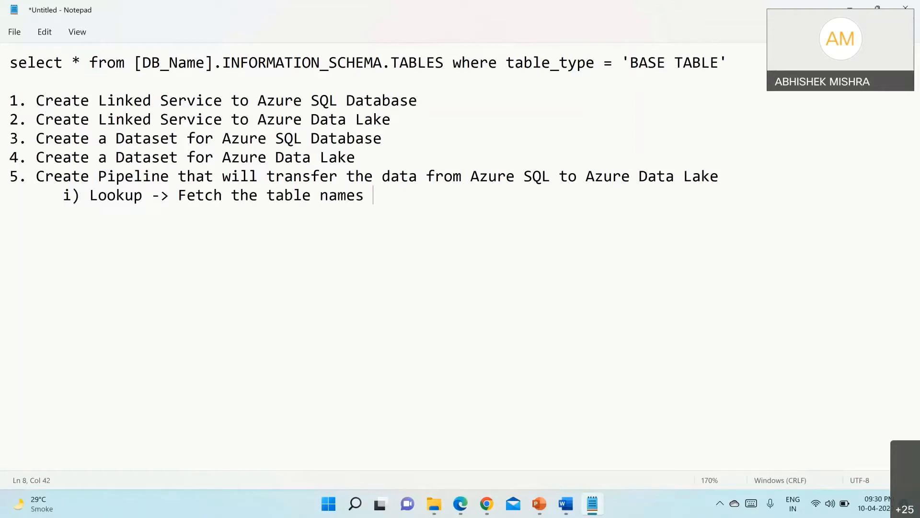
type("from Azu")
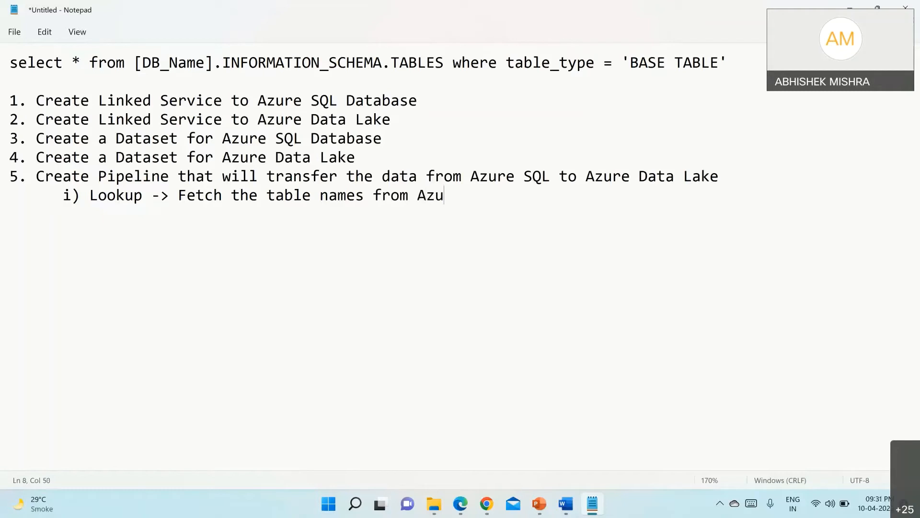
type("re SQL")
- Check the Azure SQL database's table list in the browser, then return to Notepad
left_click(487, 504)
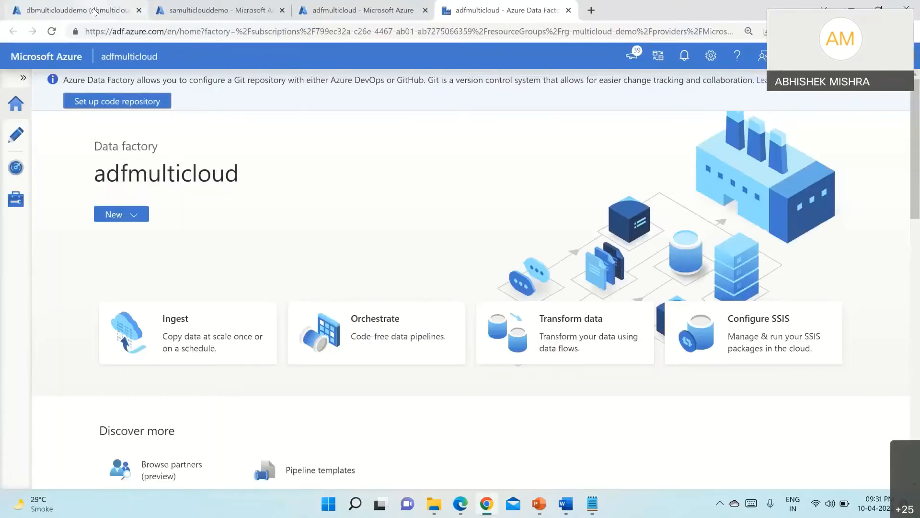
left_click(95, 12)
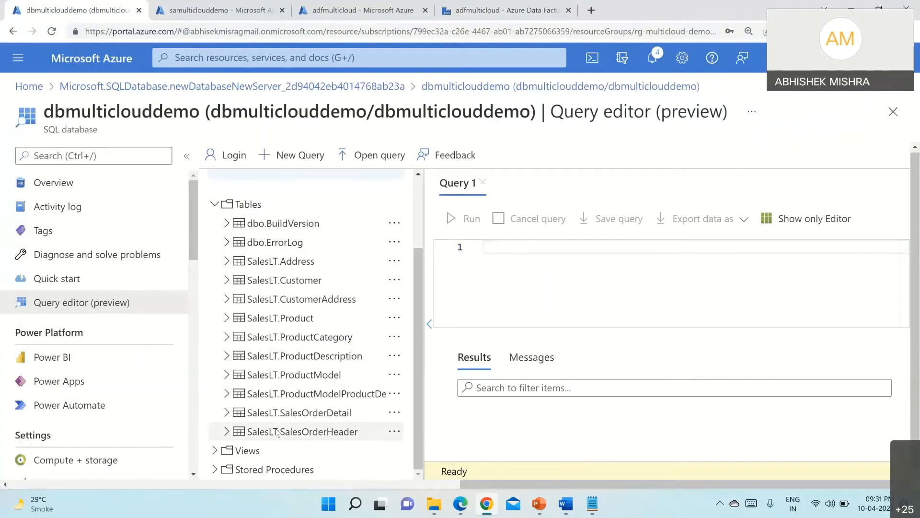
left_click(593, 504)
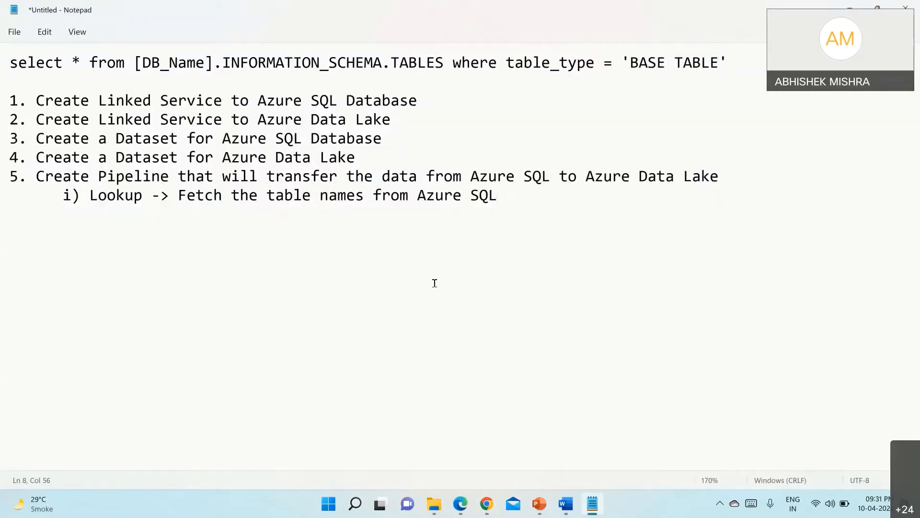
- Add 'ii) Foreach -> Iterate over the table names' and 'iii) Copy Data -> Will perform the actual copy task'
key("Return")
type("ii)")
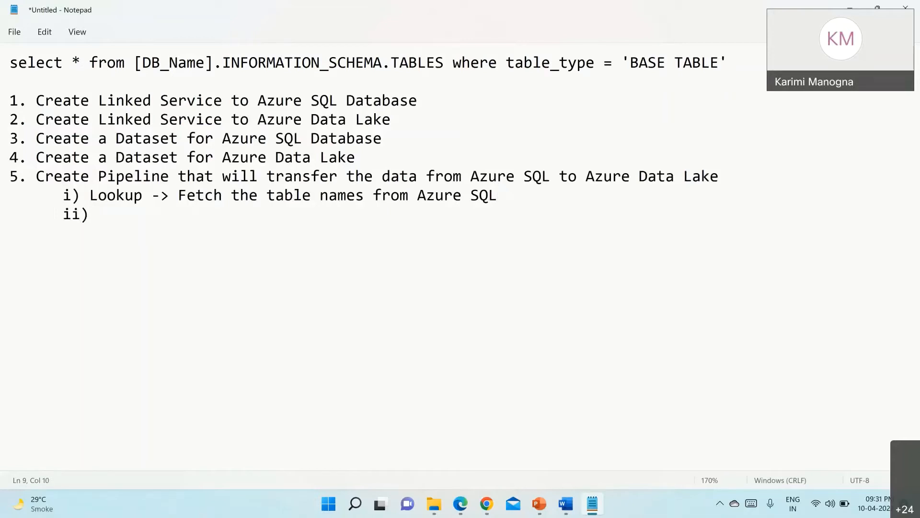
type(" F")
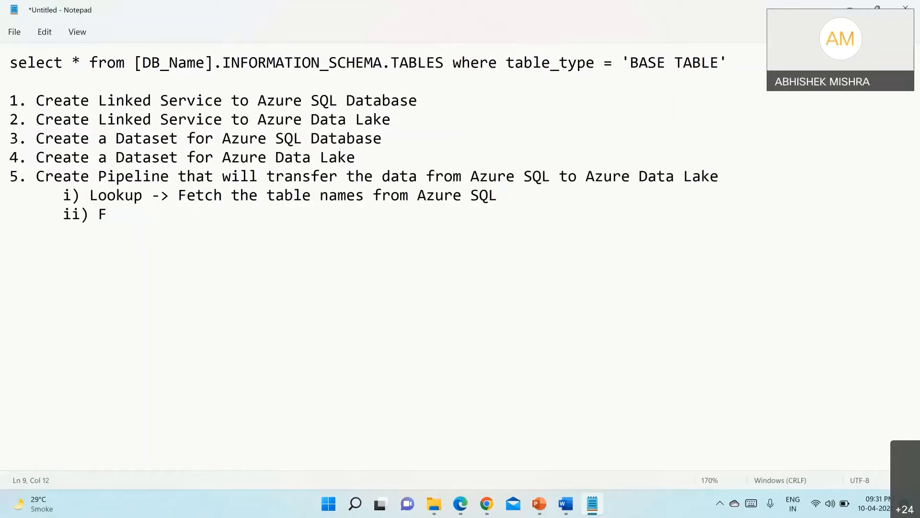
type("oreach -> Iter")
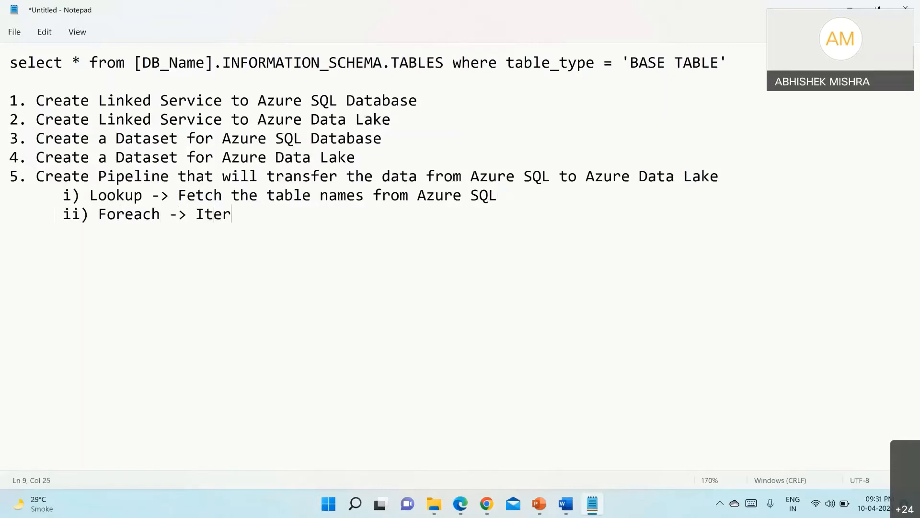
type("ate over t")
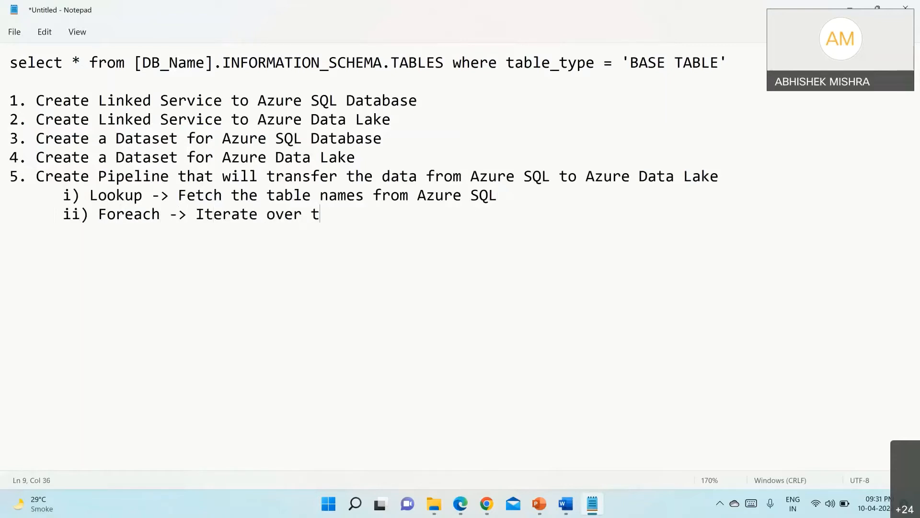
type("he table")
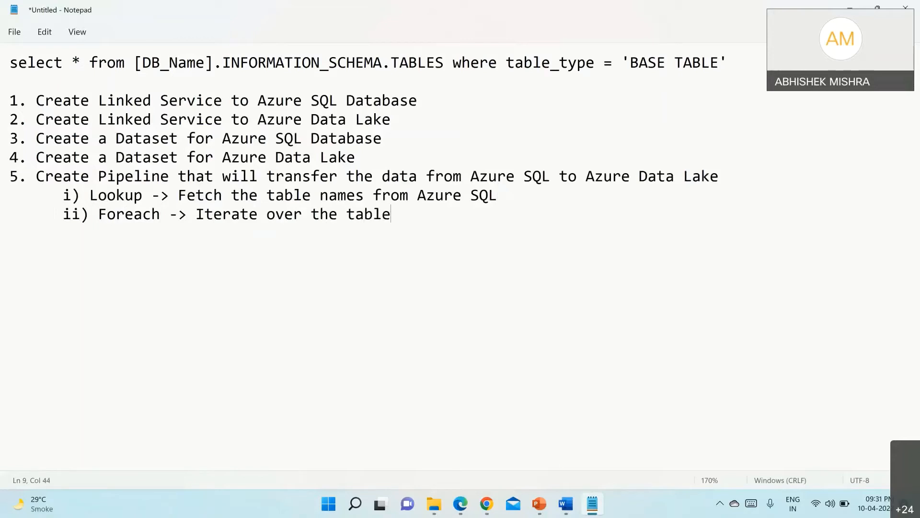
type(" names")
key("Return")
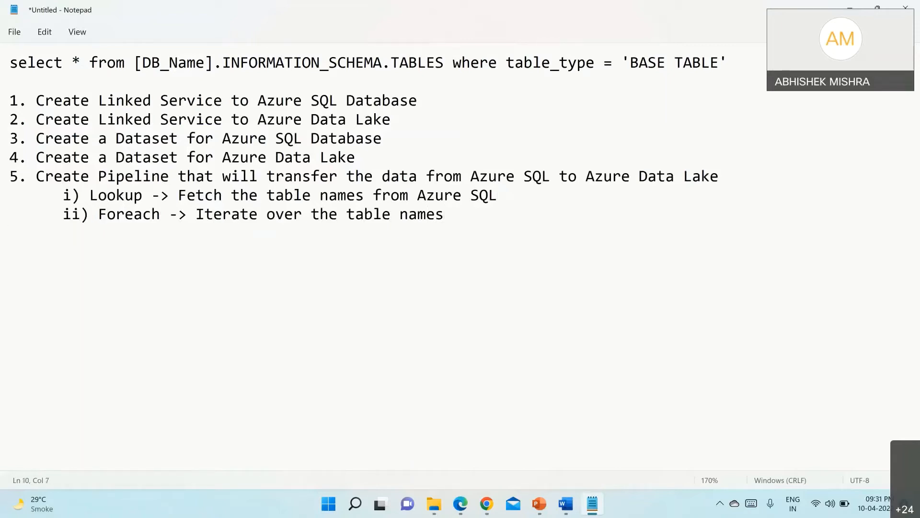
type("iii)")
type("Copy Data")
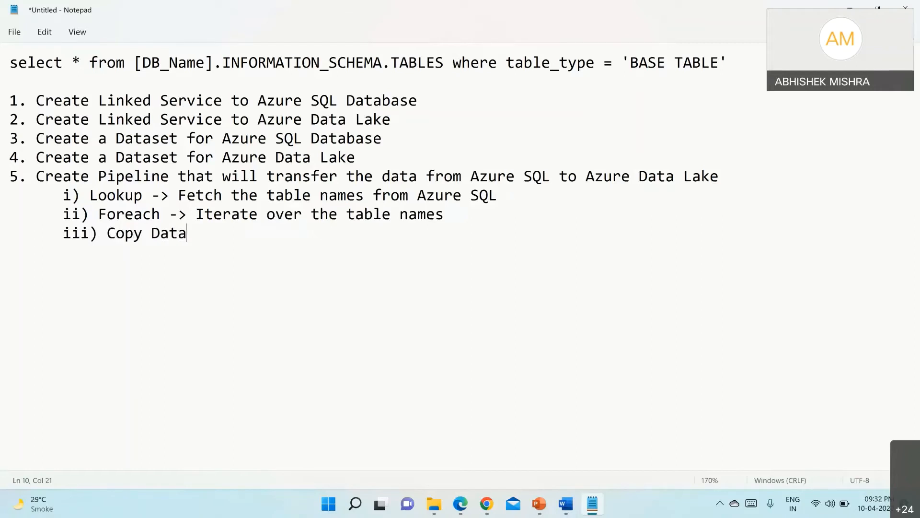
type(" -> Will perfor")
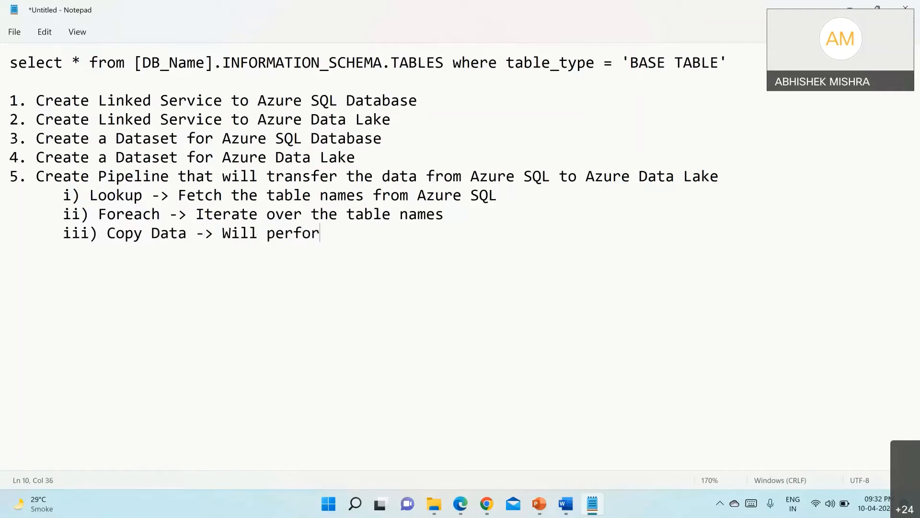
type("m the actual ")
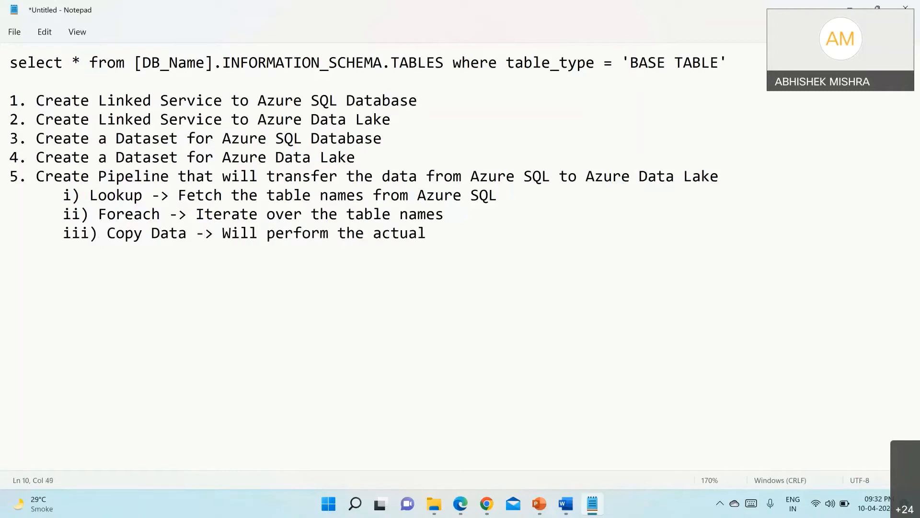
type("copy tas")
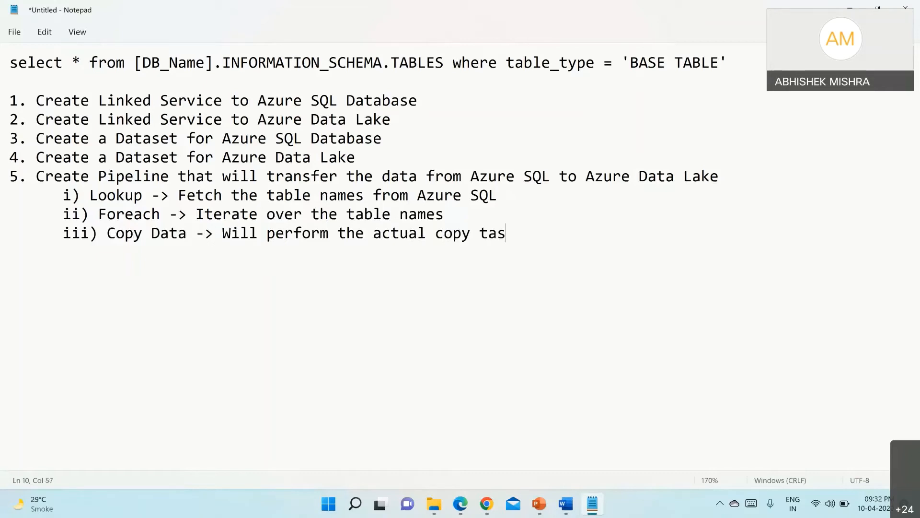
type("k")
- In Data Factory Studio, go to the Manage hub's Linked services page and start a new linked service
left_click(486, 503)
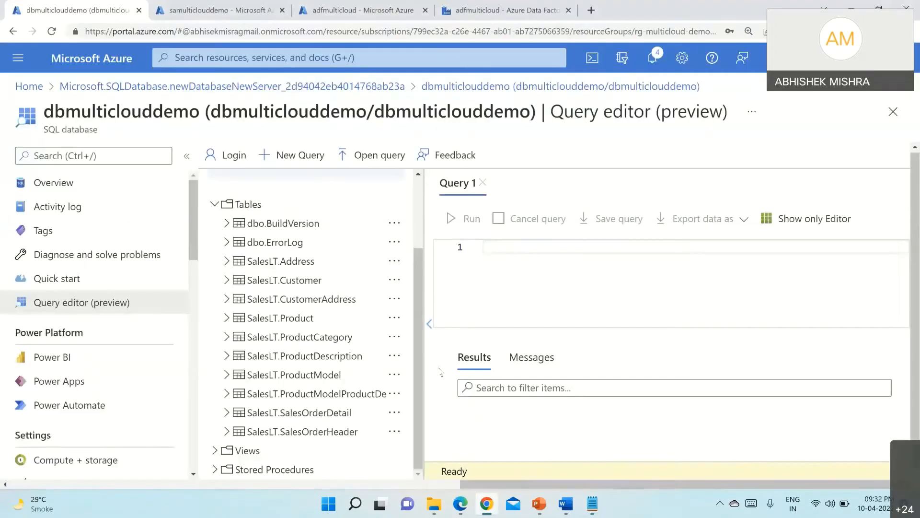
left_click(354, 10)
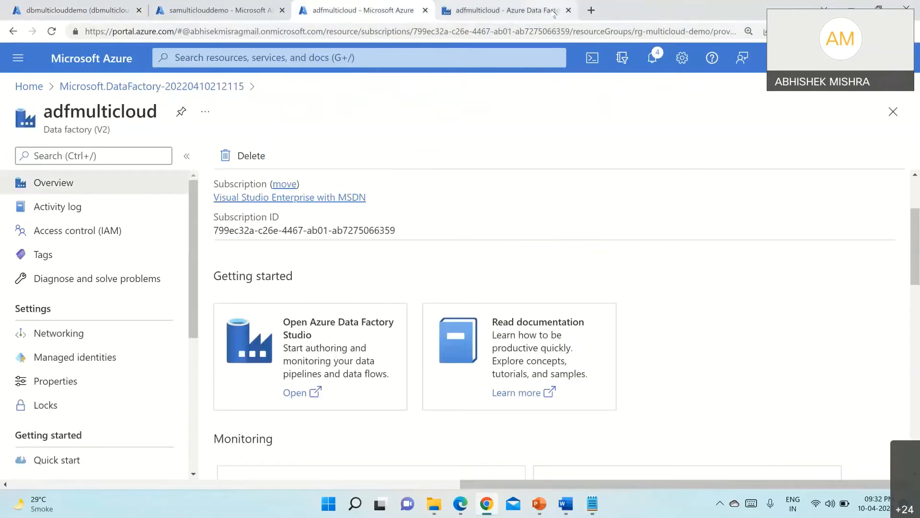
left_click(554, 12)
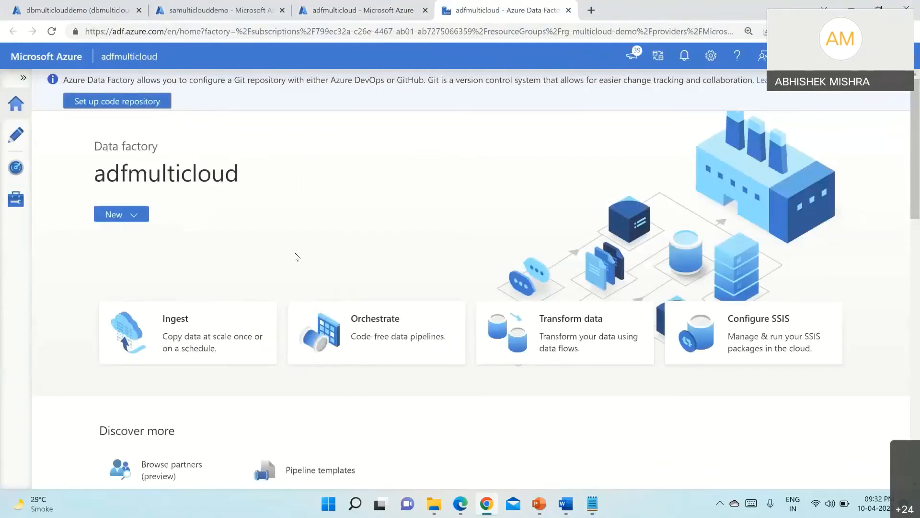
left_click(23, 78)
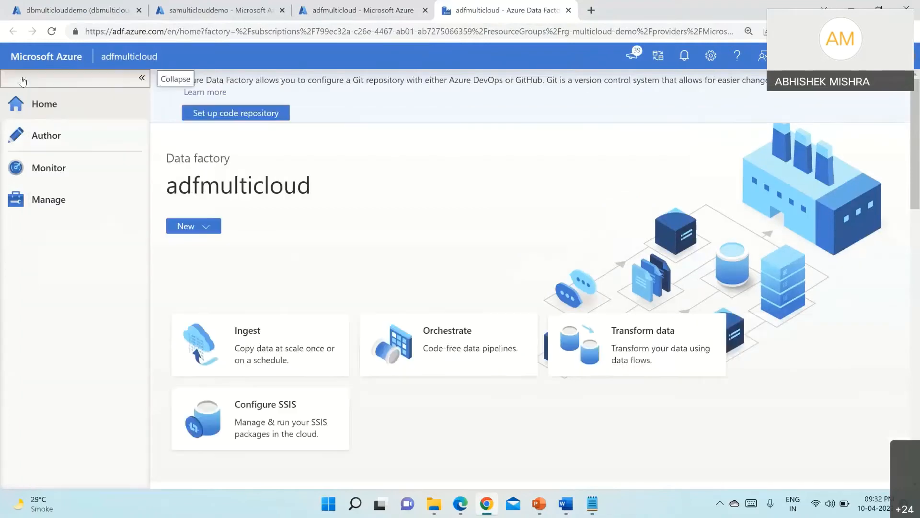
left_click(48, 202)
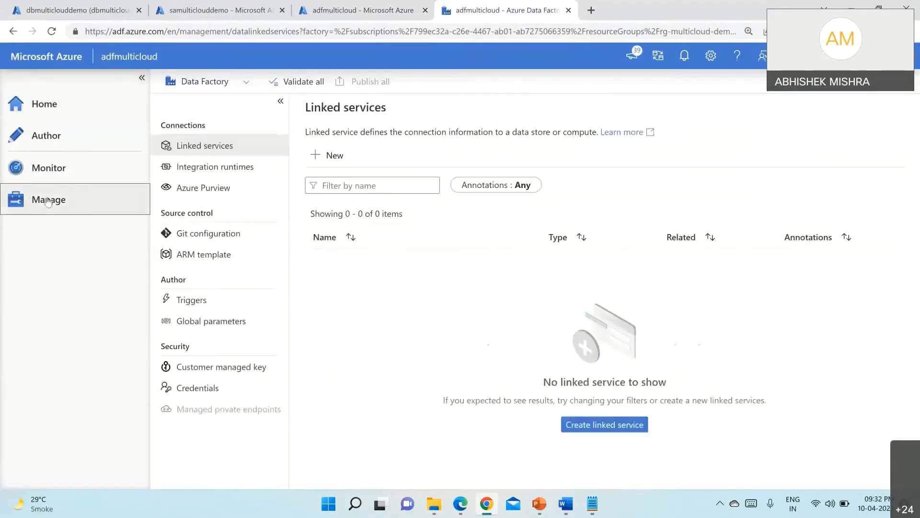
left_click(328, 156)
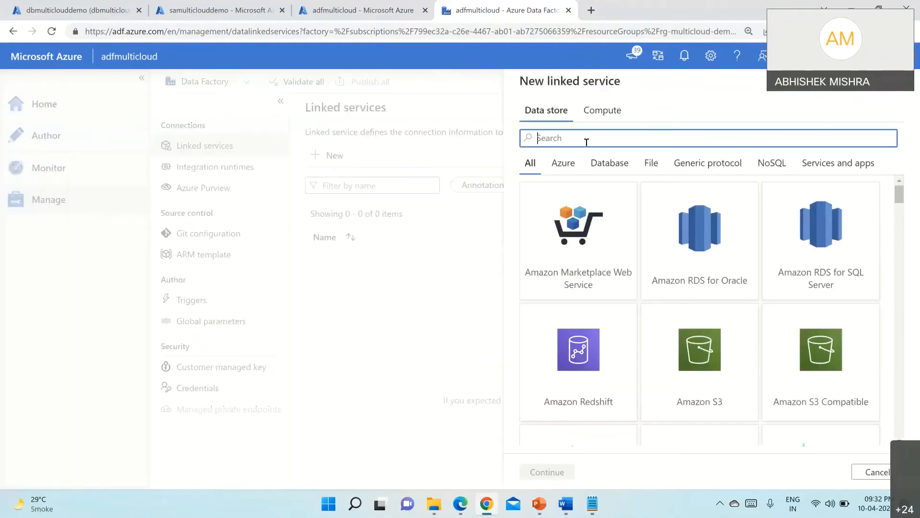
- Search connectors for 'Azure SQL', pick Azure SQL Database and continue to its settings form
left_click(901, 198)
left_click_drag(900, 248, 899, 192)
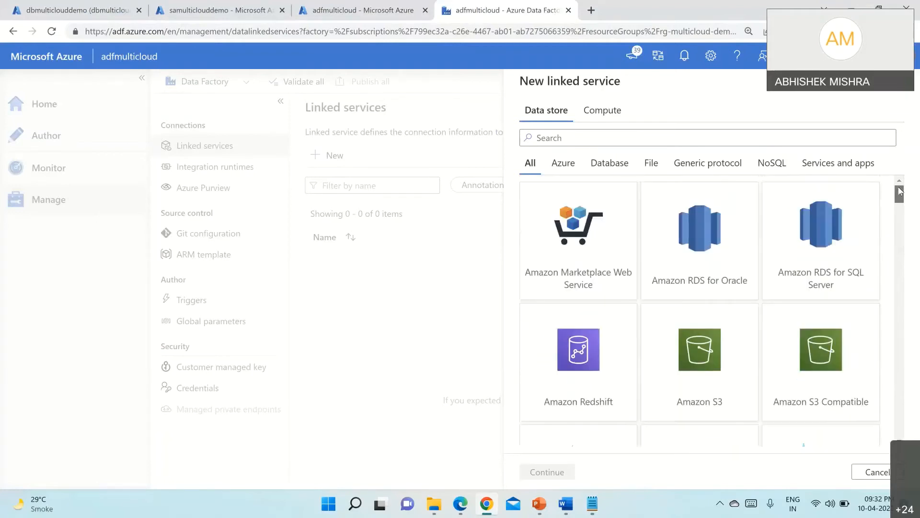
left_click(639, 137)
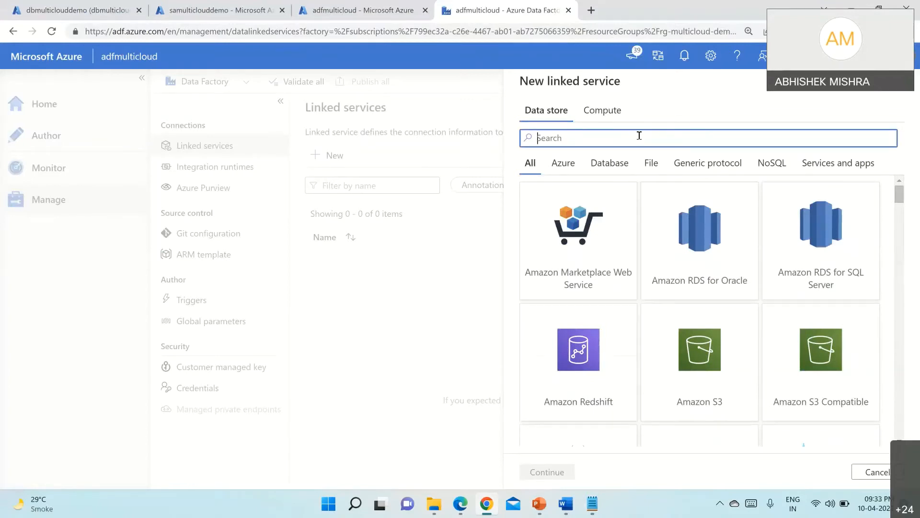
type("Azure SQ")
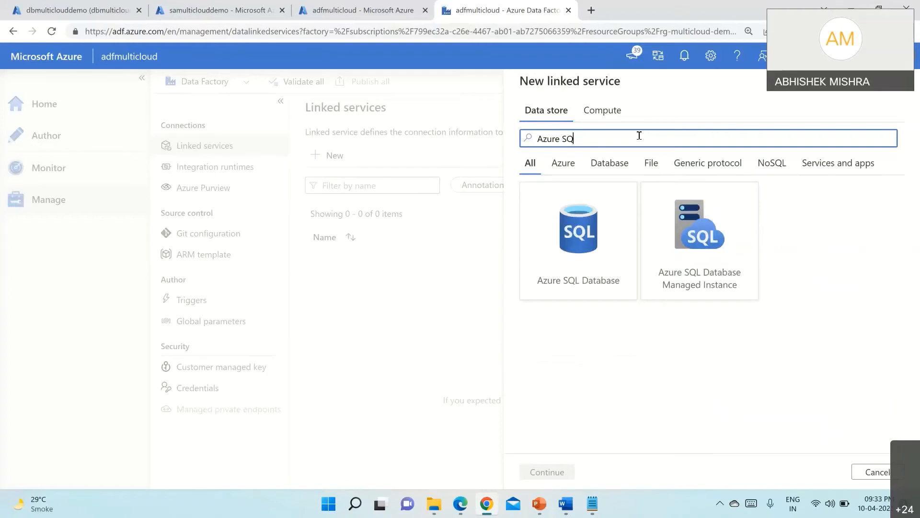
type("L")
left_click(584, 222)
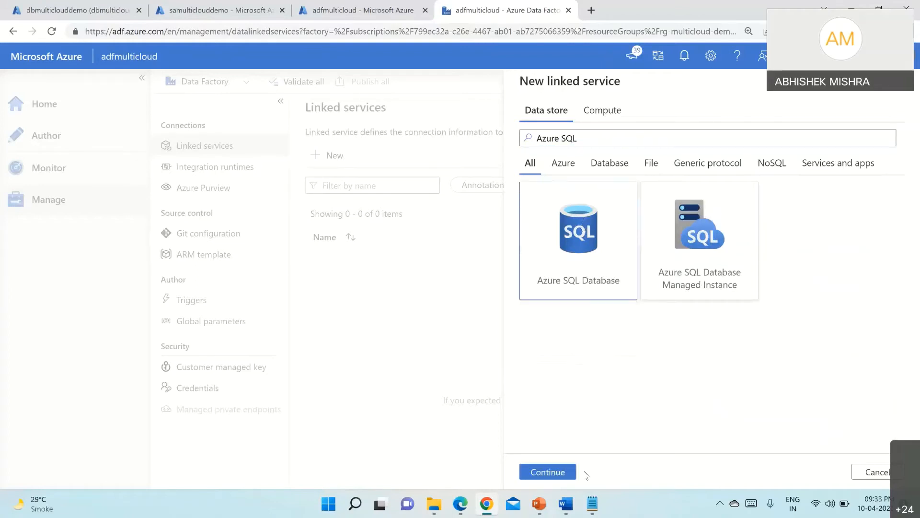
left_click(552, 472)
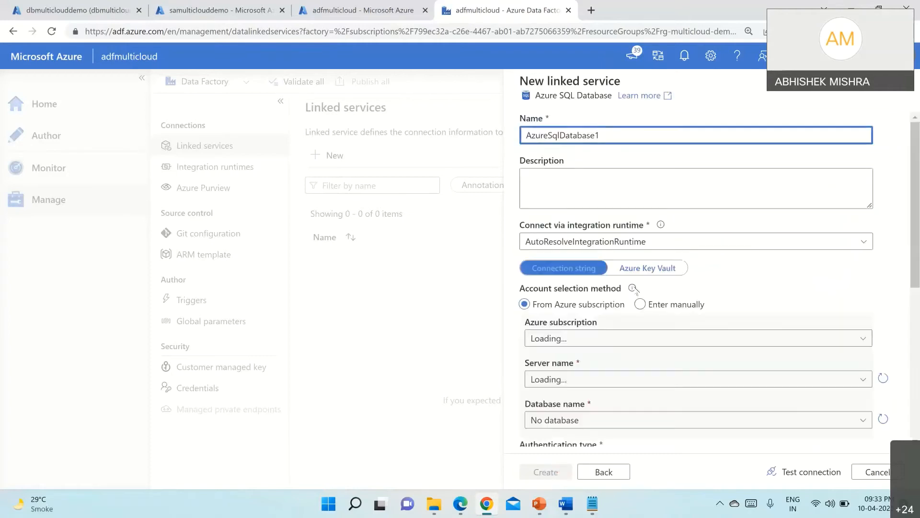
- Select the Visual Studio Enterprise with MSDN subscription, server dbmulticlouddemo and database dbmulticlouddemo
scroll(757, 279, "down", 2)
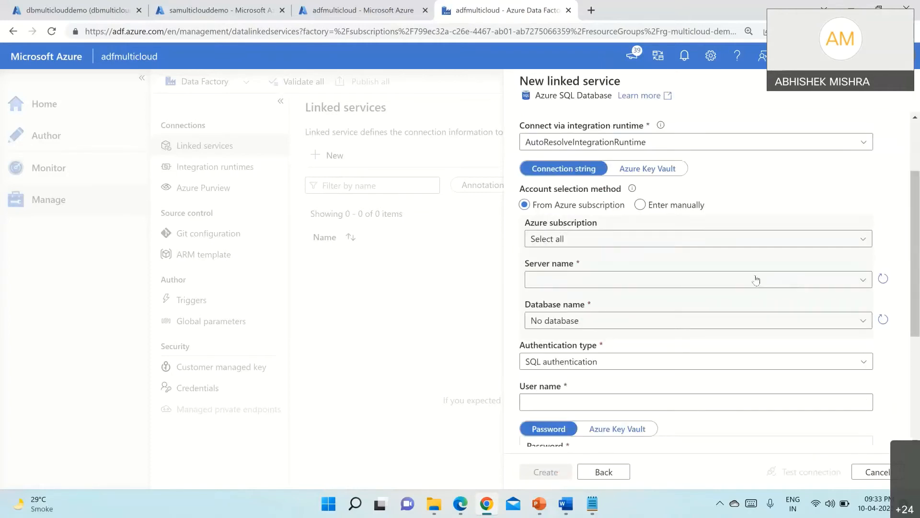
left_click(863, 240)
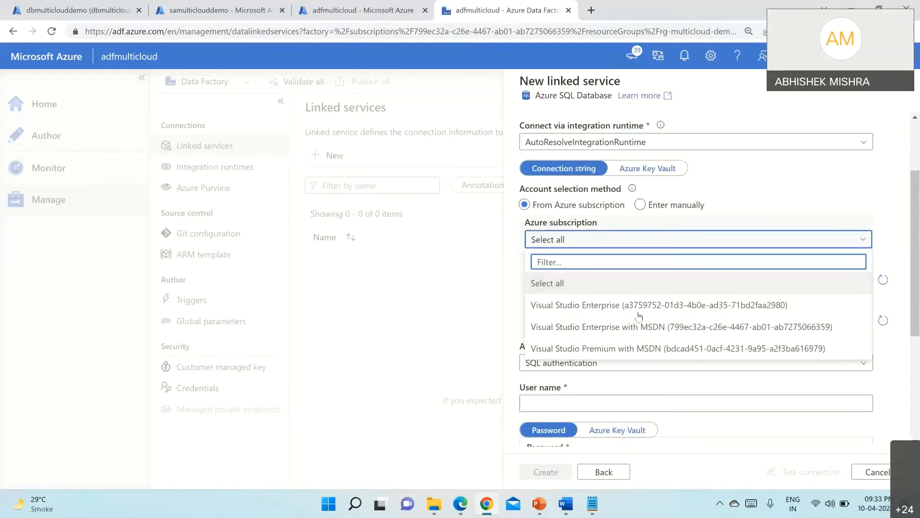
left_click(629, 326)
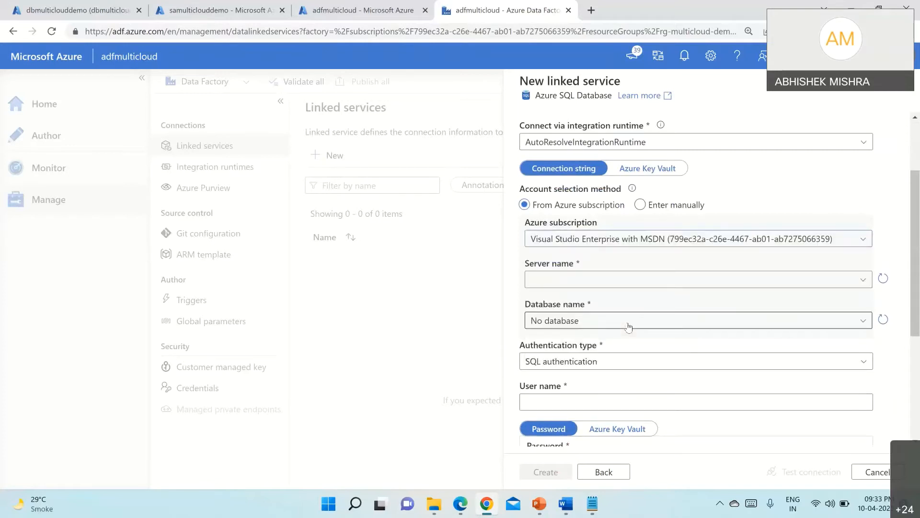
left_click(862, 280)
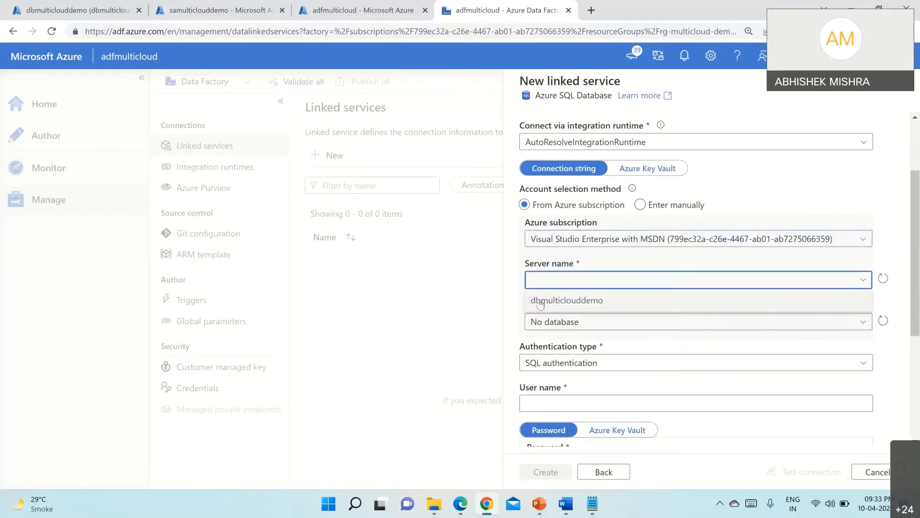
left_click(554, 300)
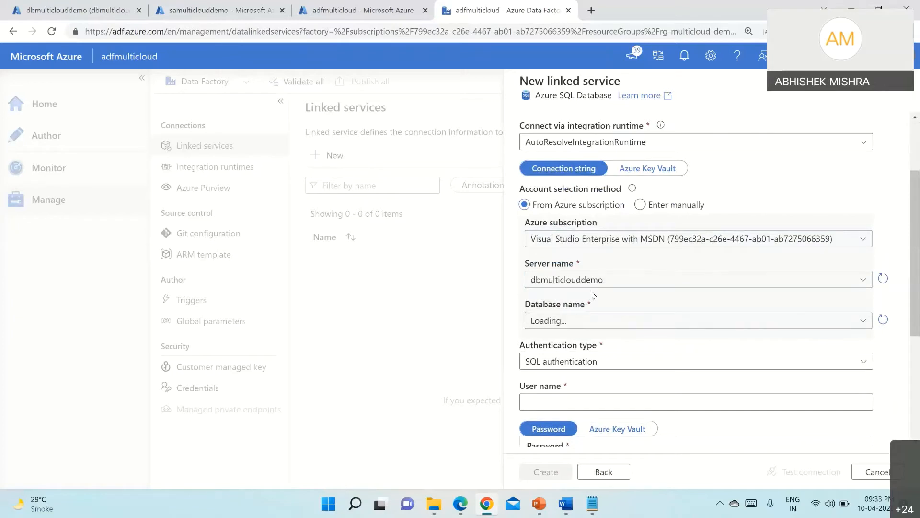
left_click(862, 324)
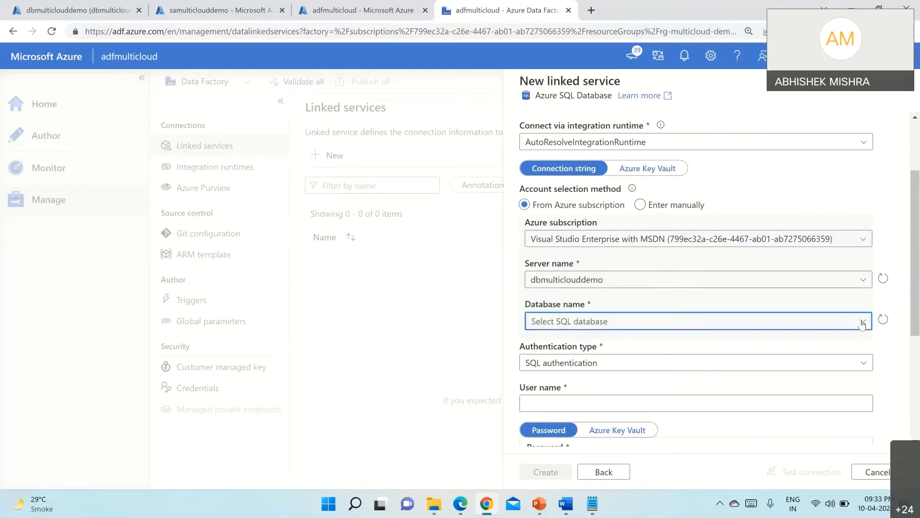
left_click(544, 345)
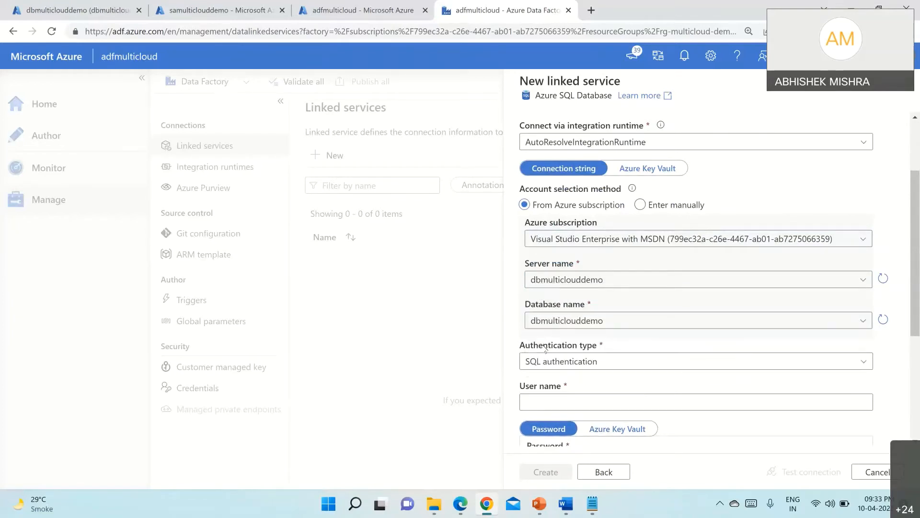
- Enter the SQL authentication user name and password
scroll(658, 381, "down", 2)
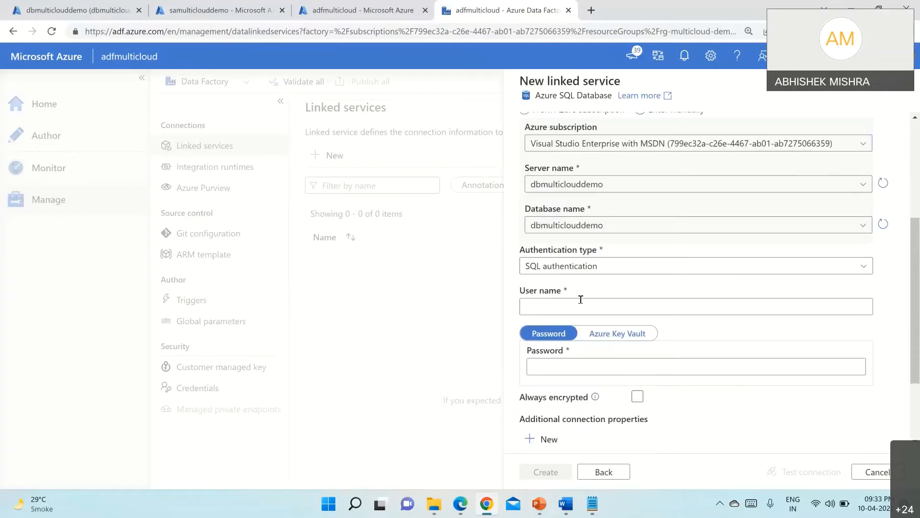
left_click(580, 299)
type("a")
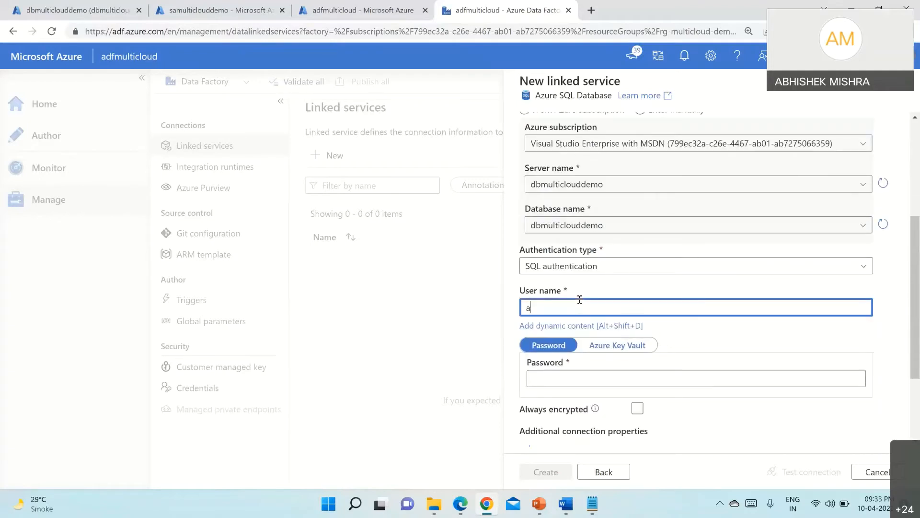
type("bhisekmisra")
left_click(567, 377)
type("••••••")
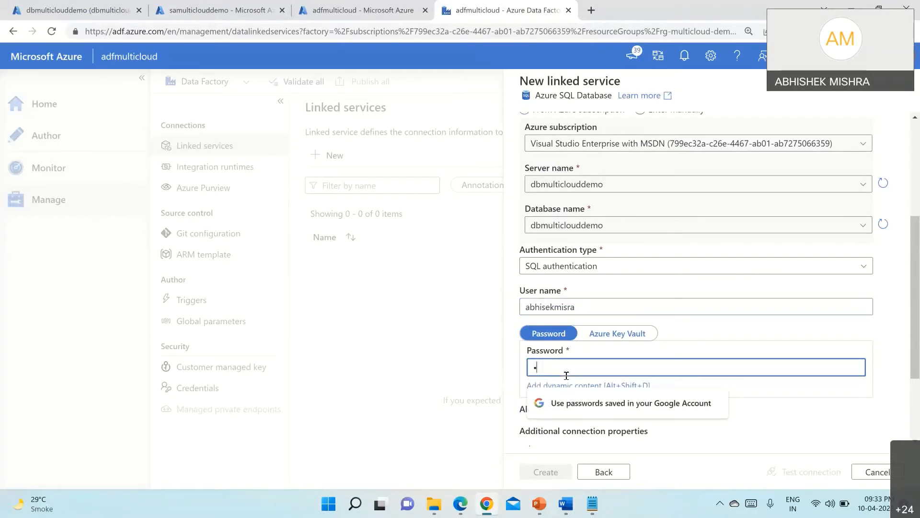
type("•••••")
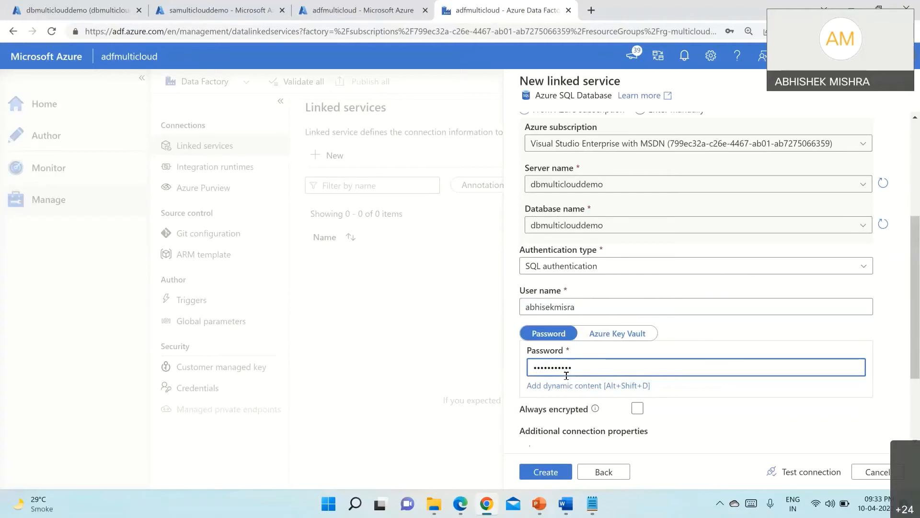
type("••••")
scroll(752, 424, "down", 3)
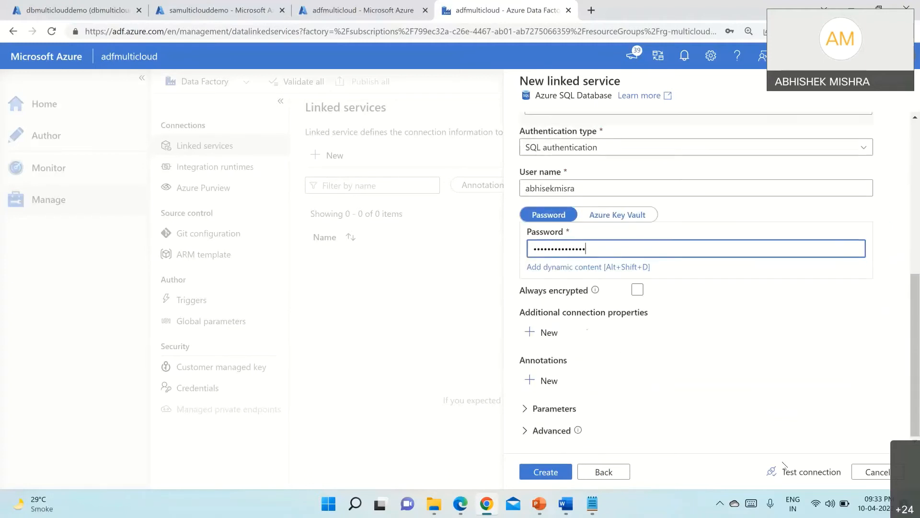
- Test the Azure SQL connection successfully and create linked service AzureSqlDatabase1
left_click(793, 475)
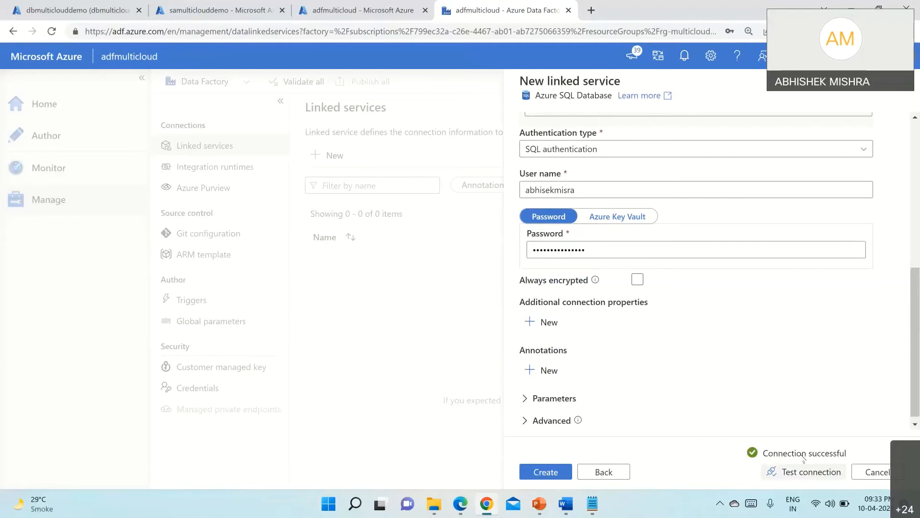
left_click(552, 474)
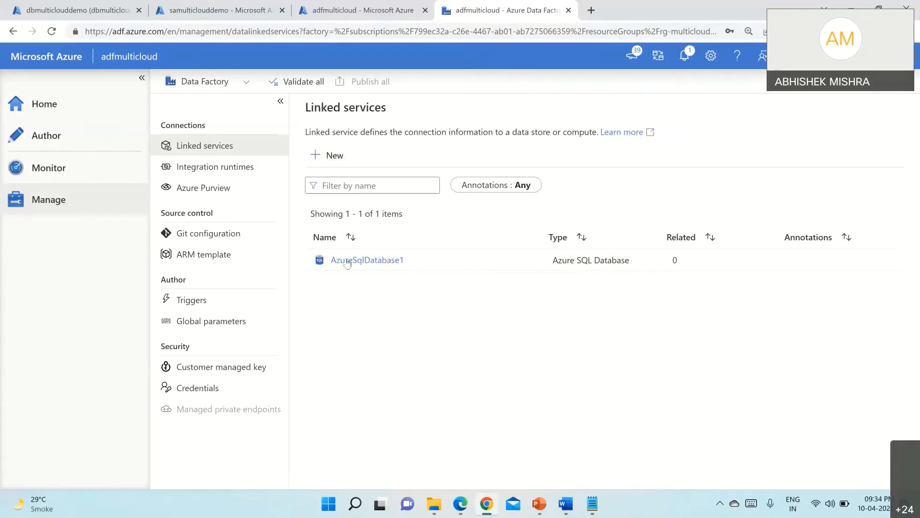
- Start a new linked service, search 'Azure Data Lake' and continue with Azure Data Lake Storage Gen2
left_click(340, 162)
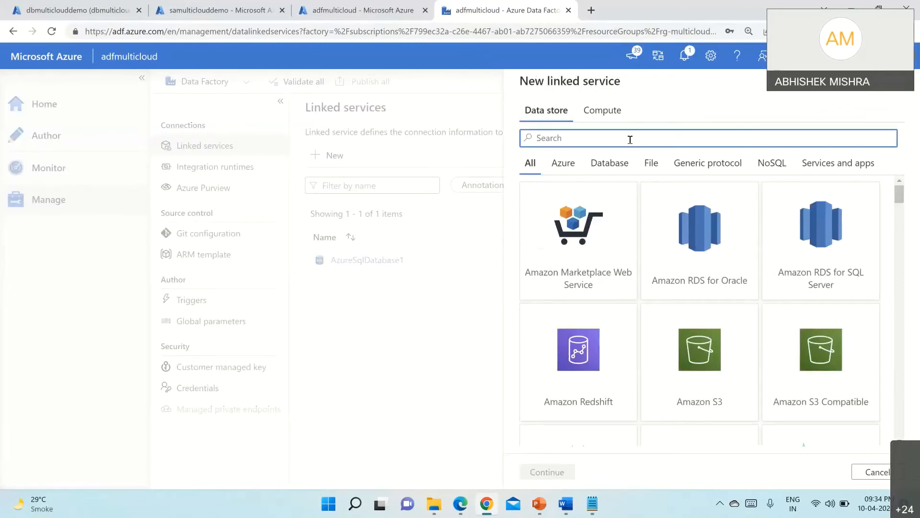
left_click(591, 504)
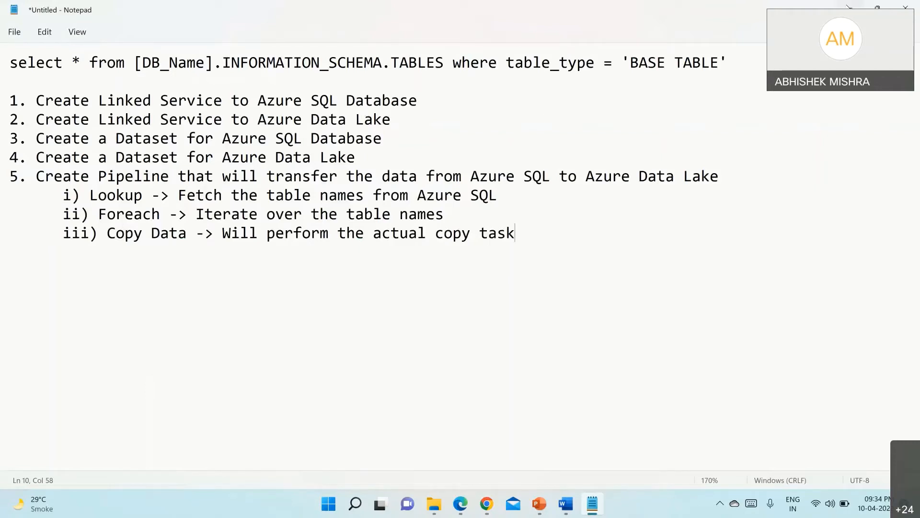
left_click(848, 9)
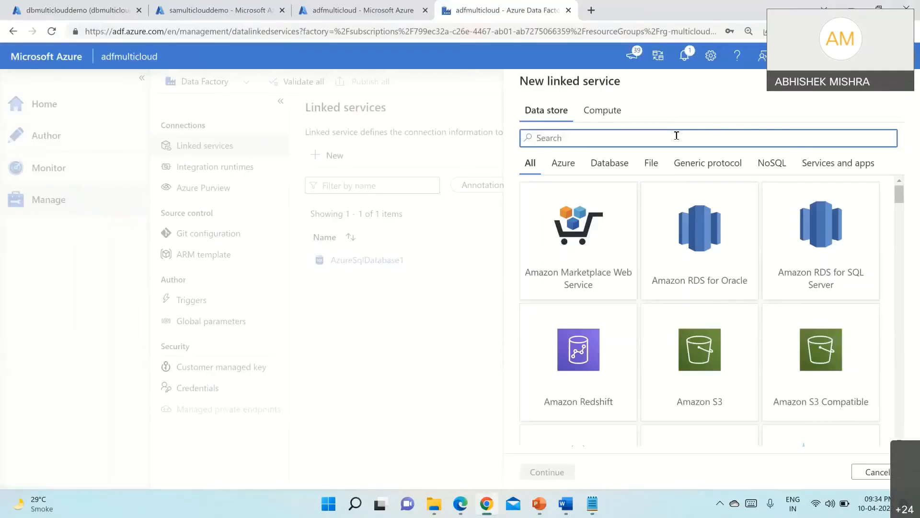
type("Azure Data")
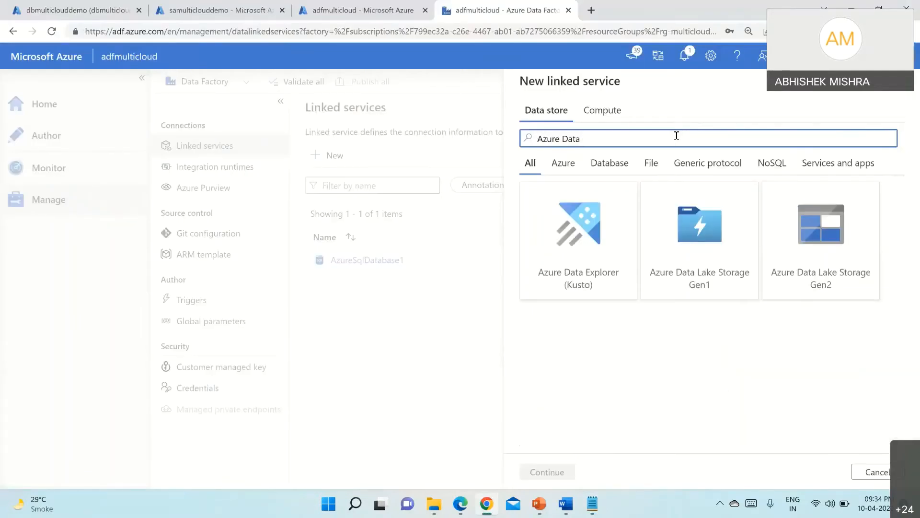
type(" Lake")
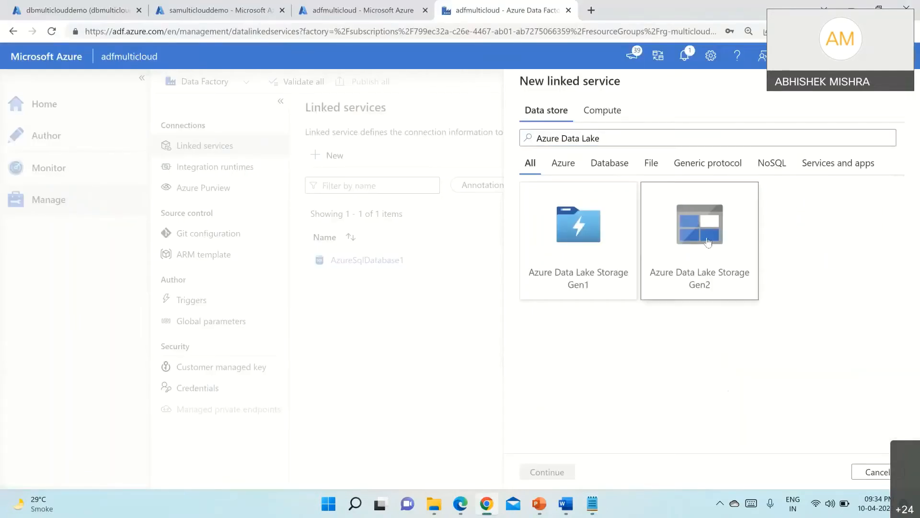
left_click(708, 241)
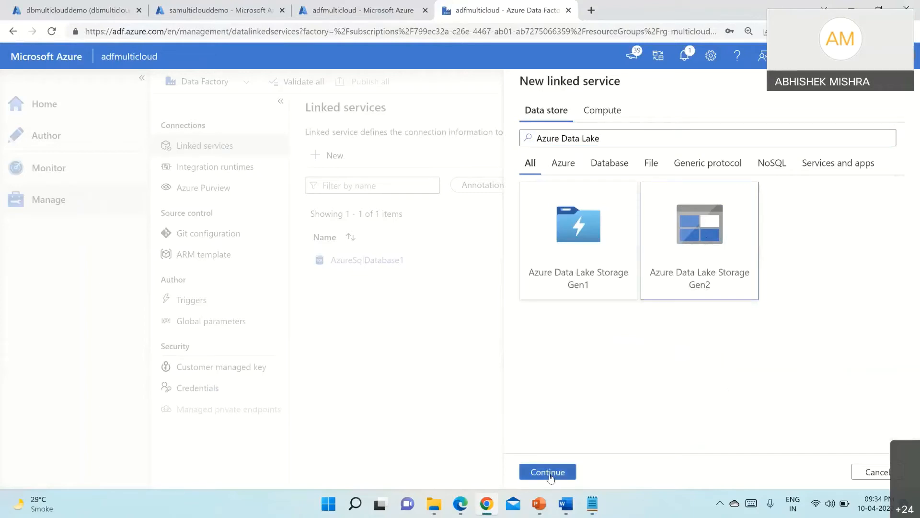
left_click(548, 472)
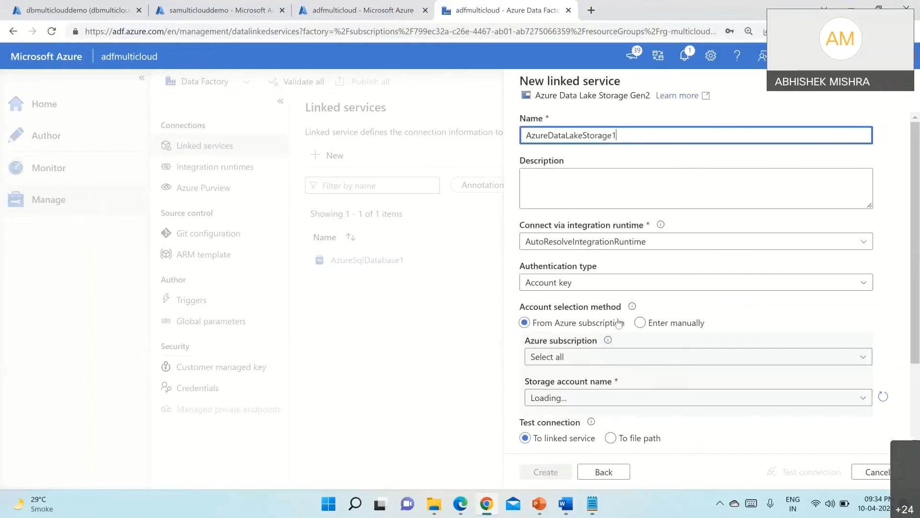
- Point AzureDataLakeStorage1 at storage account samulticlouddemo under the MSDN subscription, test it, and create it
left_click(611, 359)
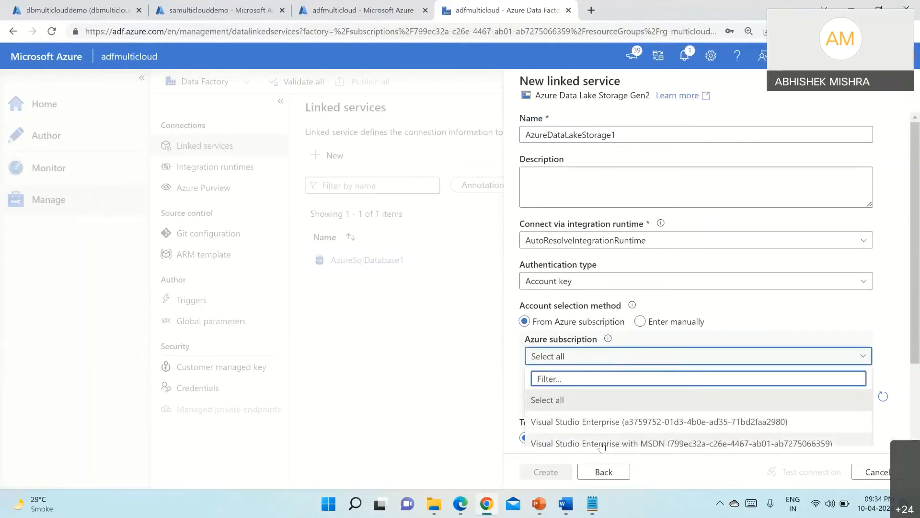
left_click(666, 442)
scroll(666, 399, "down", 2)
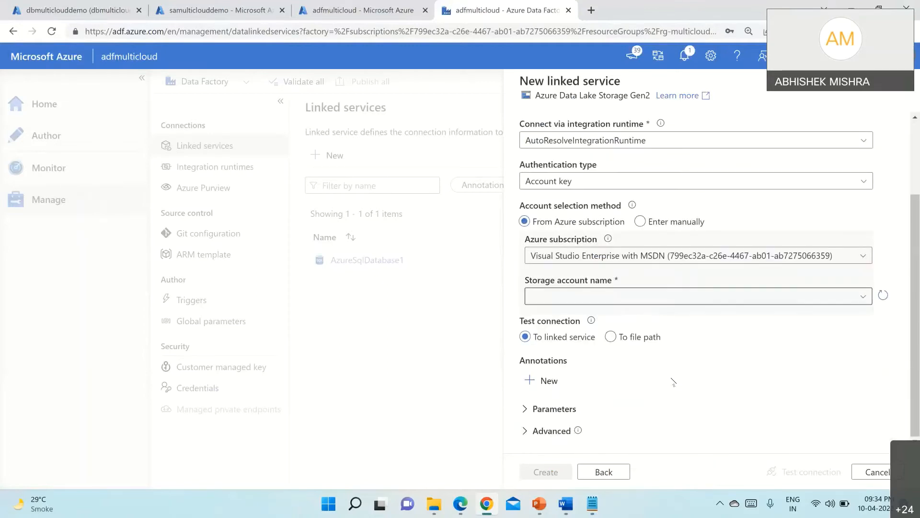
left_click(683, 297)
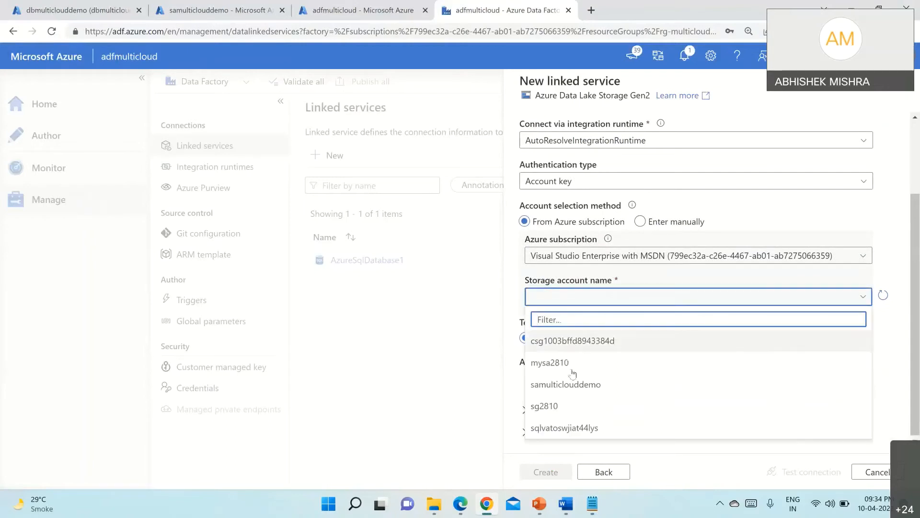
left_click(593, 389)
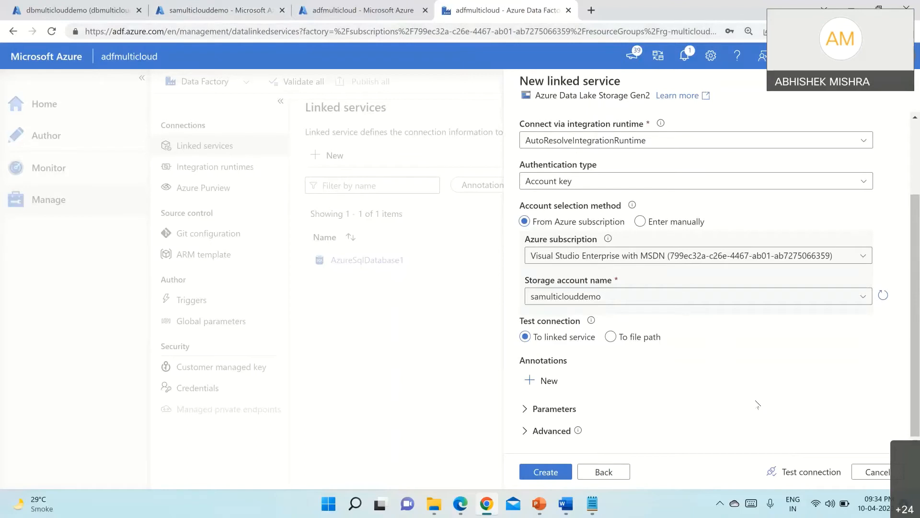
left_click(806, 472)
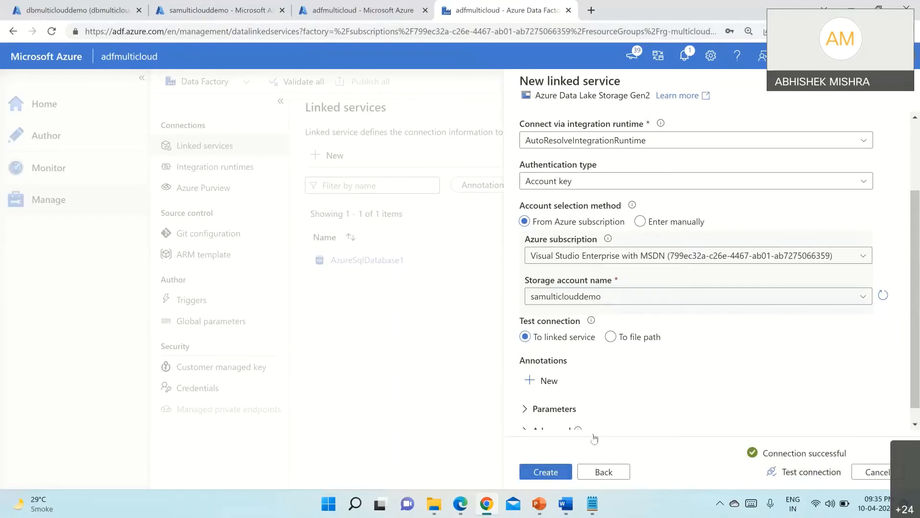
left_click(551, 471)
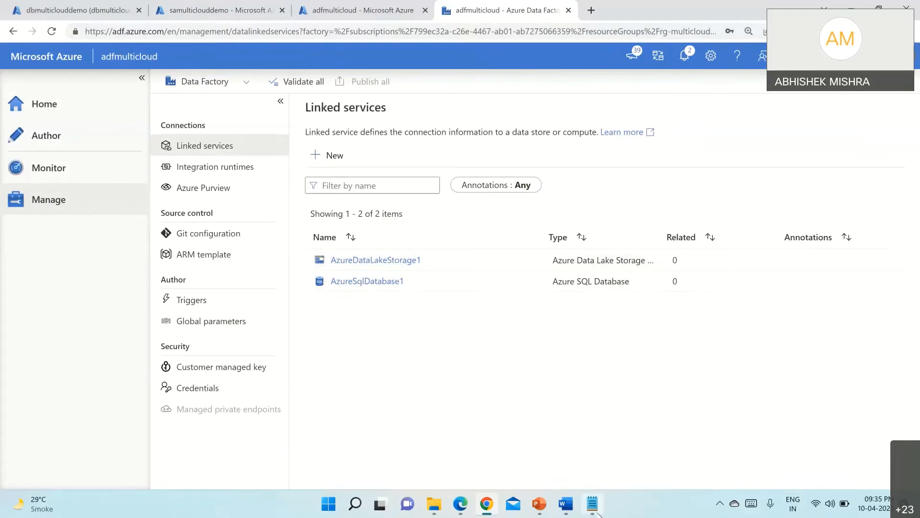
- Review the plan in Notepad, then return to Data Factory's Author hub
left_click(593, 504)
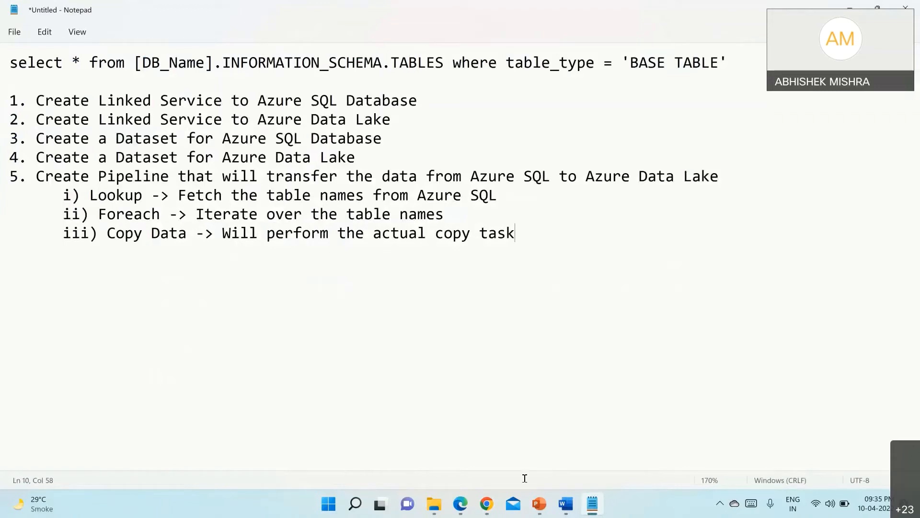
mouse_move(460, 508)
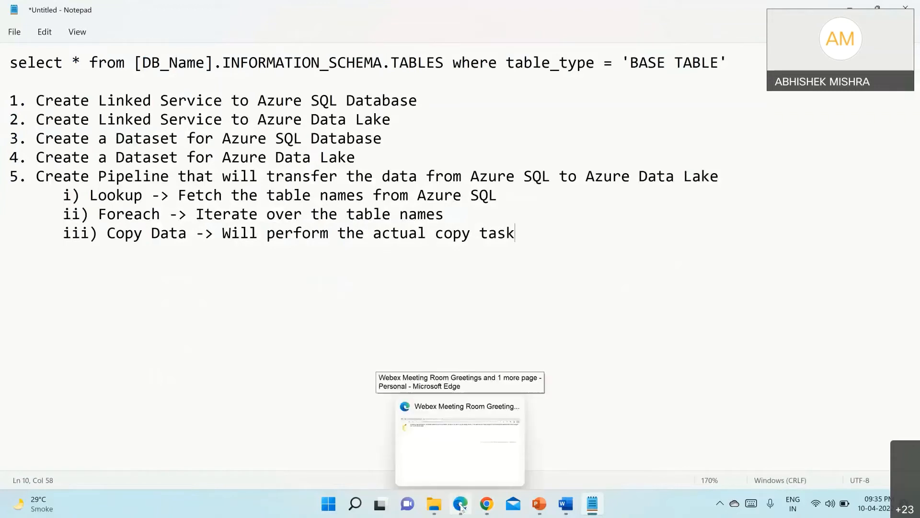
left_click(486, 503)
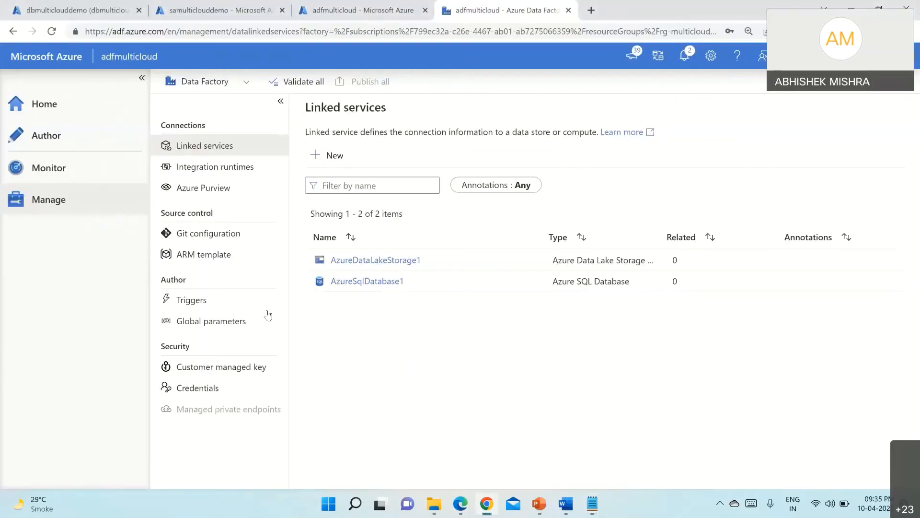
left_click(58, 140)
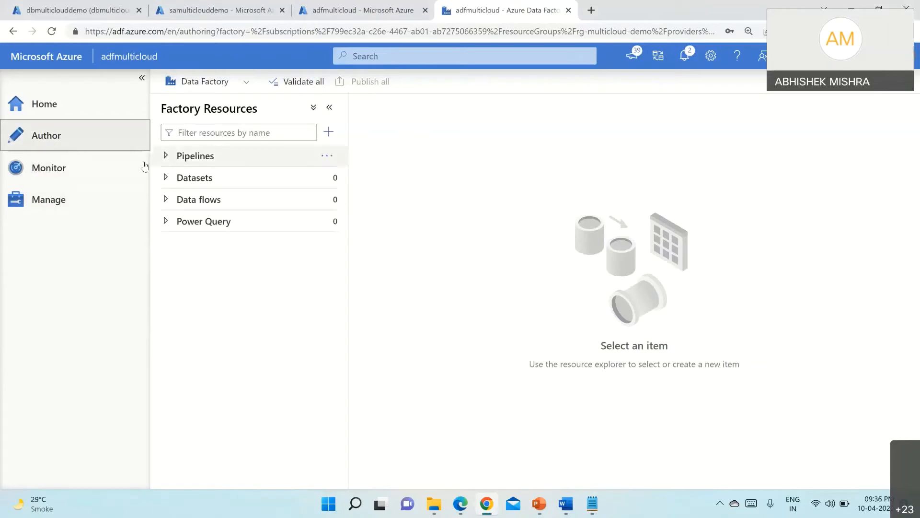
- Create Azure SQL Database dataset AzureSqlTable1 using linked service AzureSqlDatabase1
left_click(326, 178)
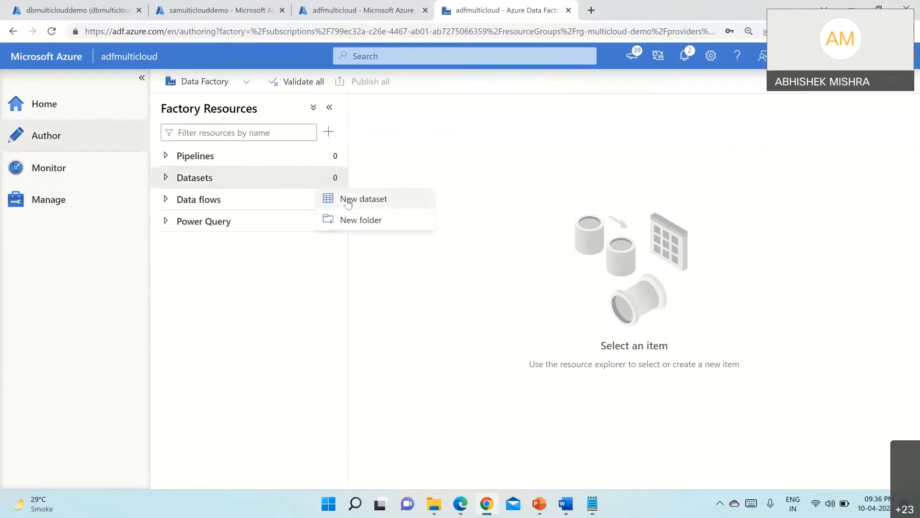
left_click(348, 203)
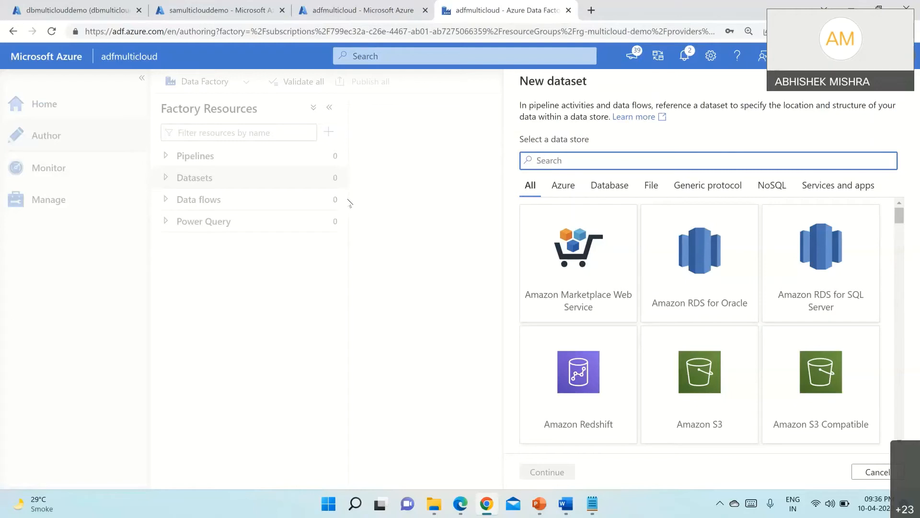
type("azure")
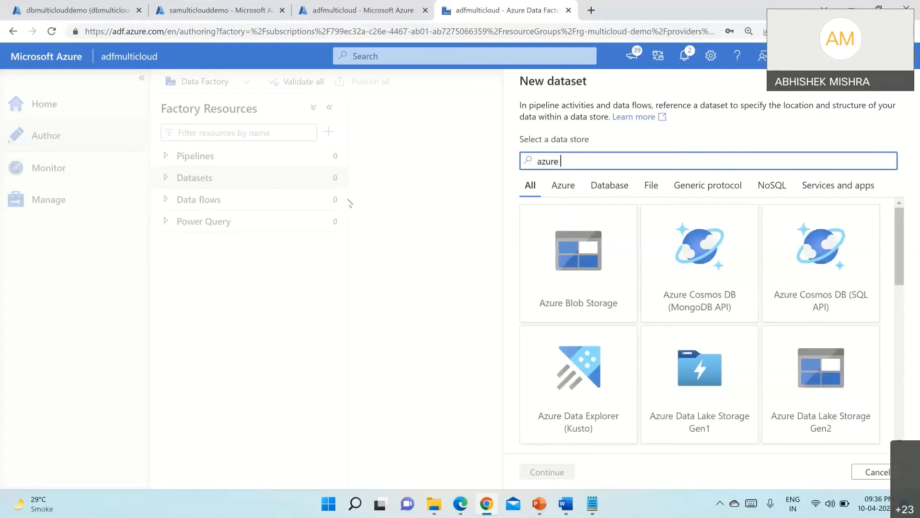
type(" sql")
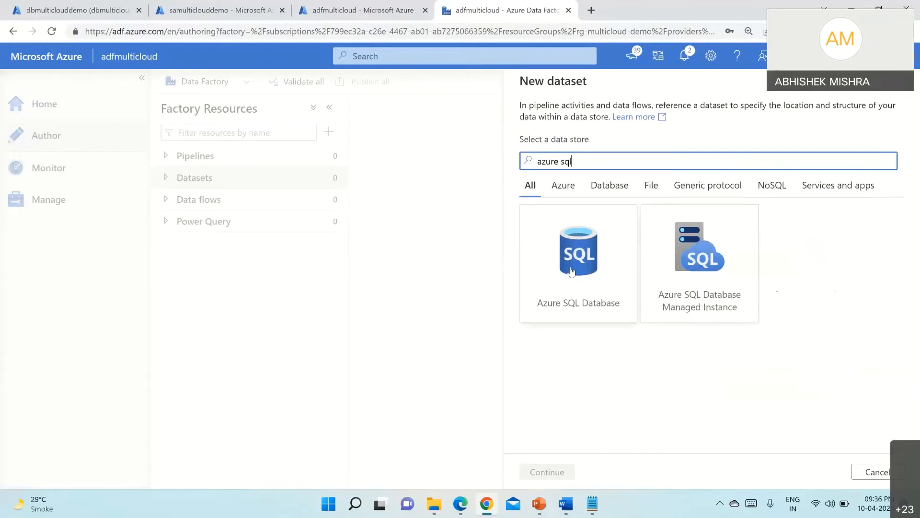
left_click(555, 268)
left_click(553, 474)
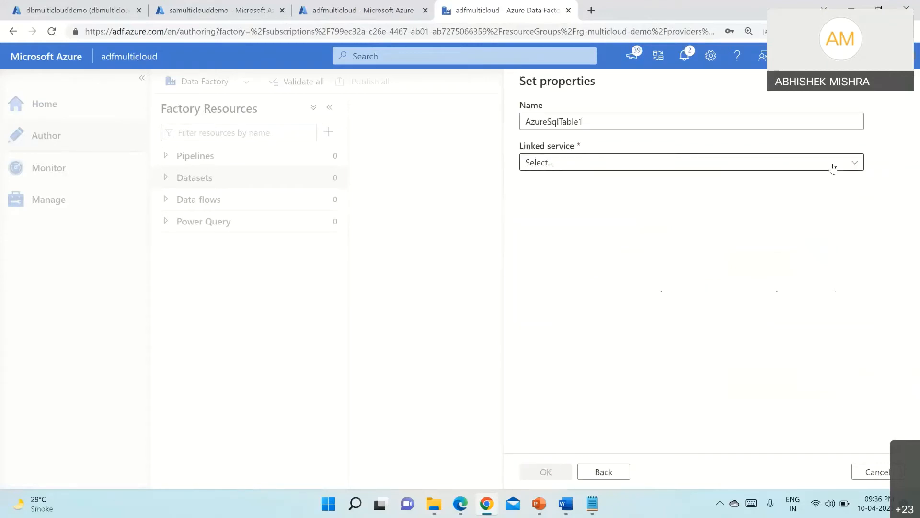
left_click(833, 165)
left_click(554, 251)
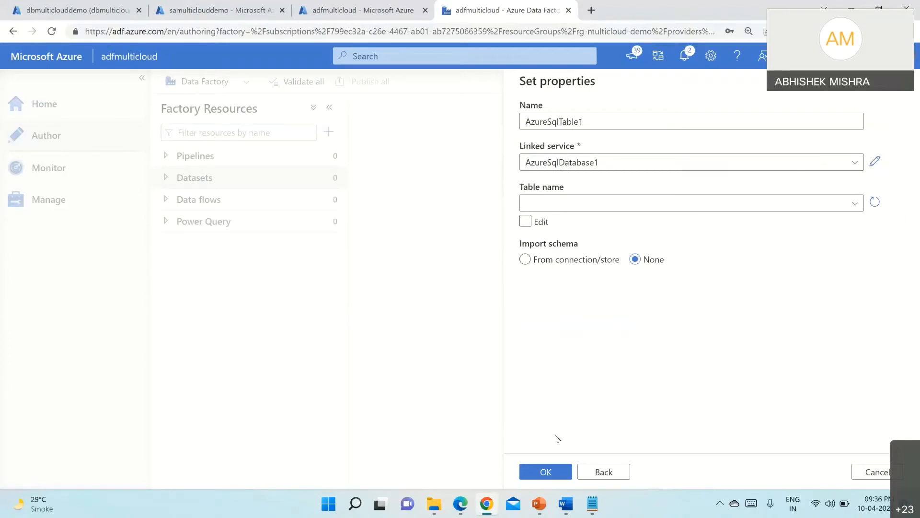
left_click(544, 473)
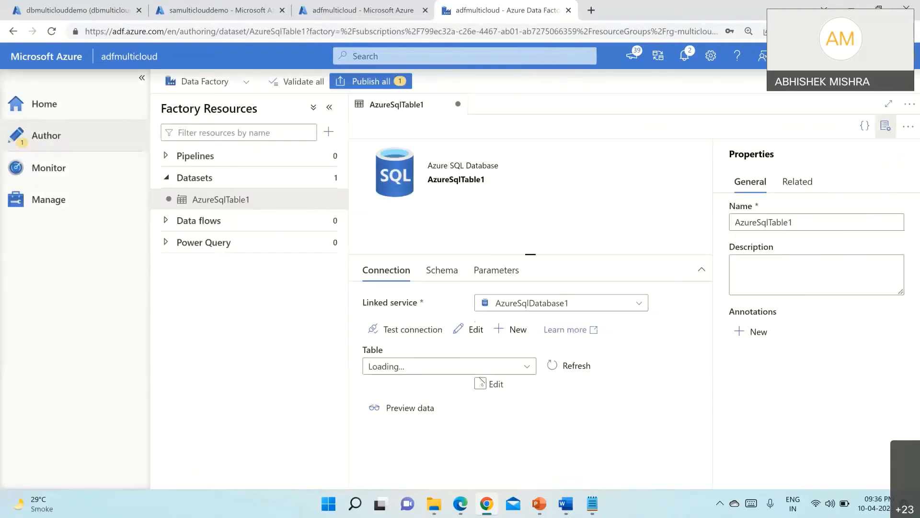
- Show the AzureSqlTable1 dataset's Parameters tab, after checking the Solution Design slide
left_click(492, 272)
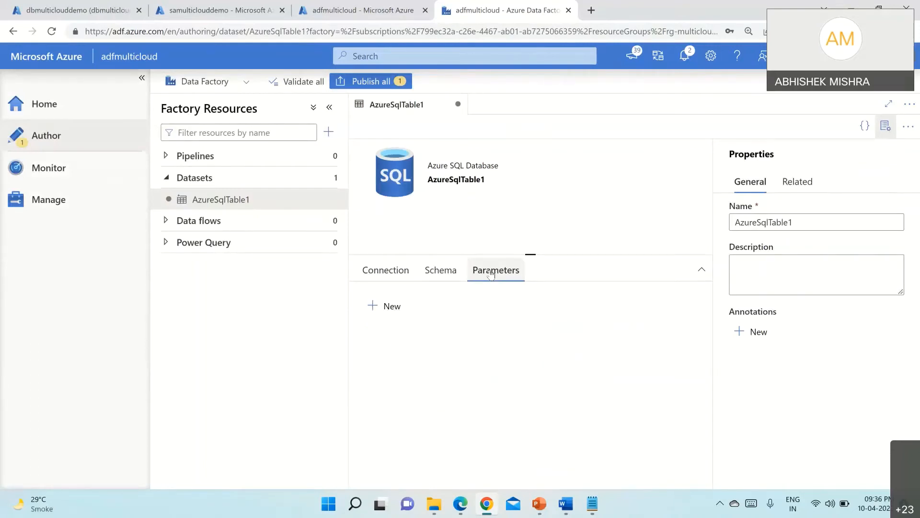
left_click(537, 502)
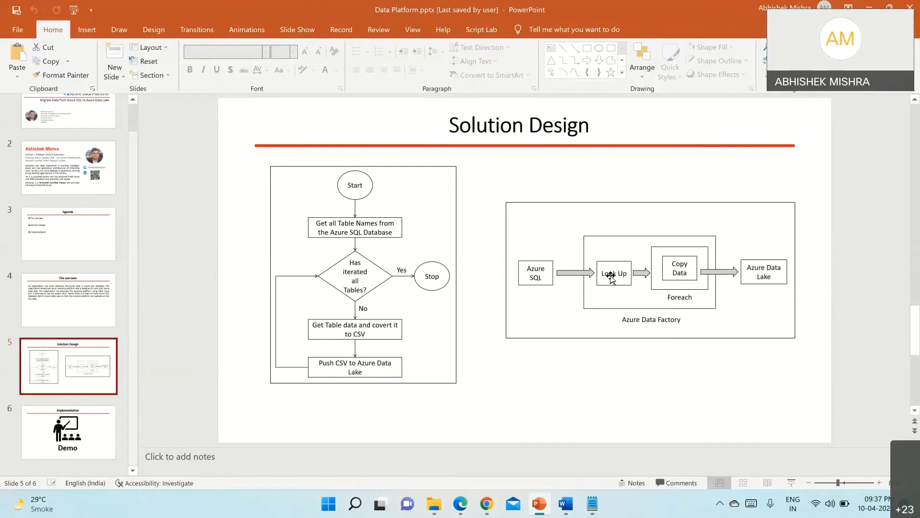
left_click(866, 6)
- Add String parameters TableName and TableSchema, then bring back the Solution Design slide
left_click(381, 306)
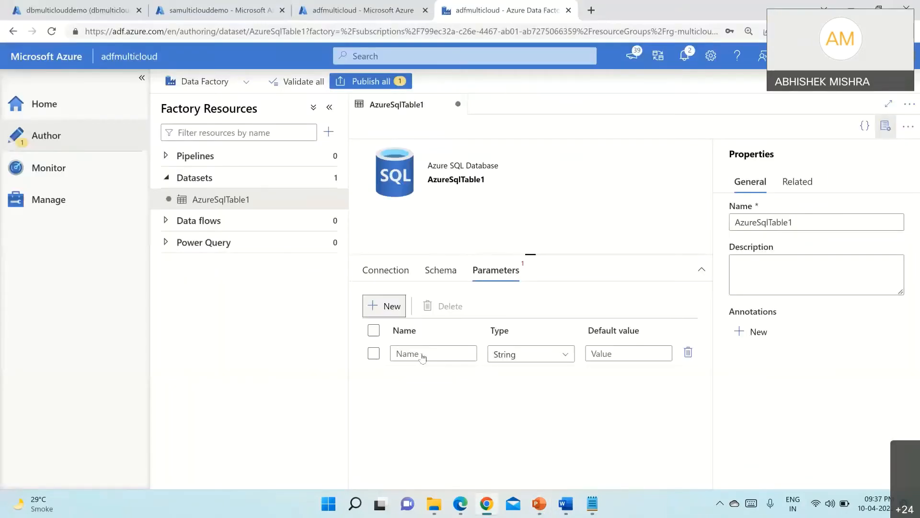
left_click(423, 353)
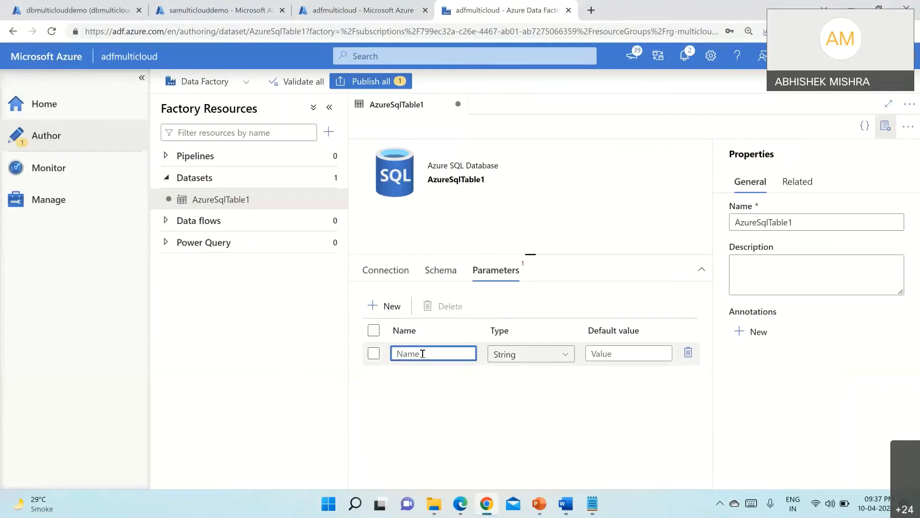
type("TableName")
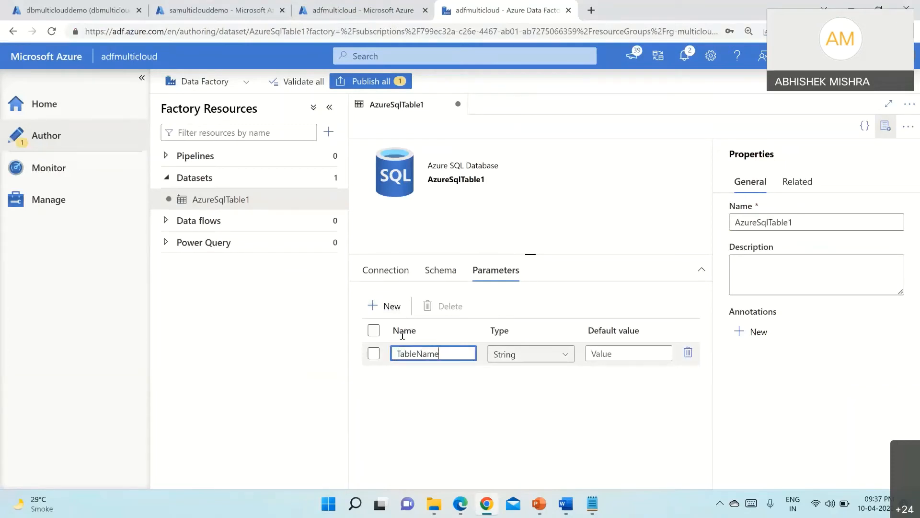
left_click(384, 306)
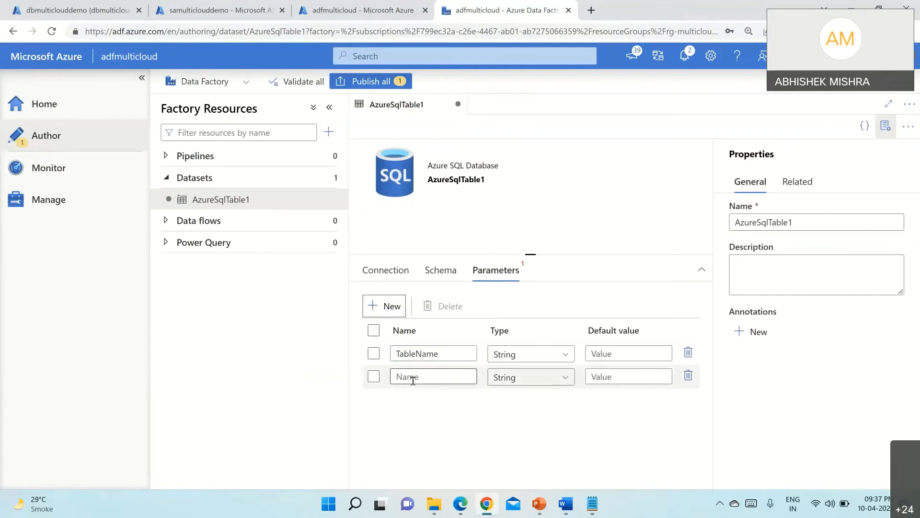
left_click(413, 379)
type("Table")
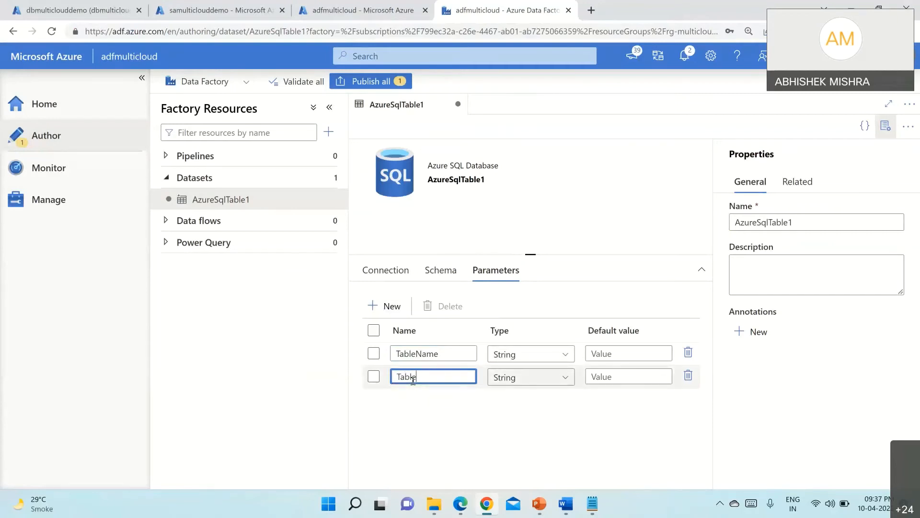
type("Schema")
left_click(420, 414)
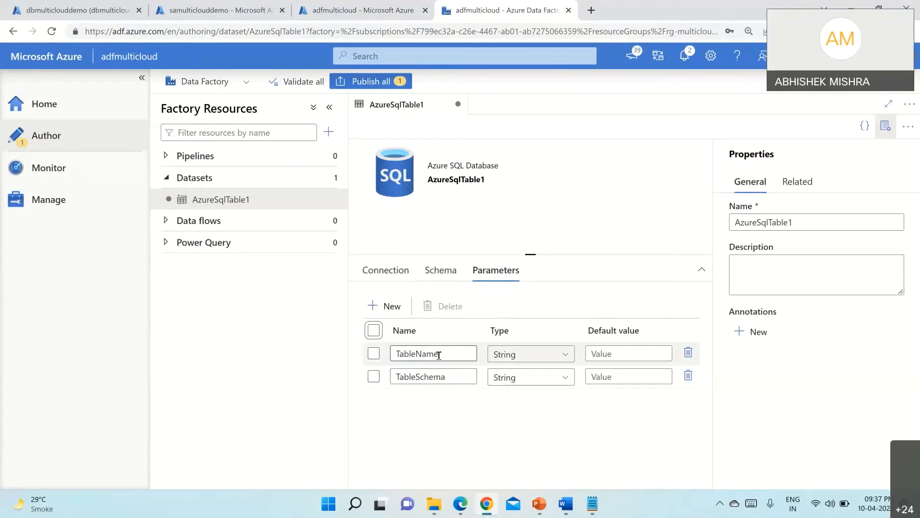
left_click(539, 504)
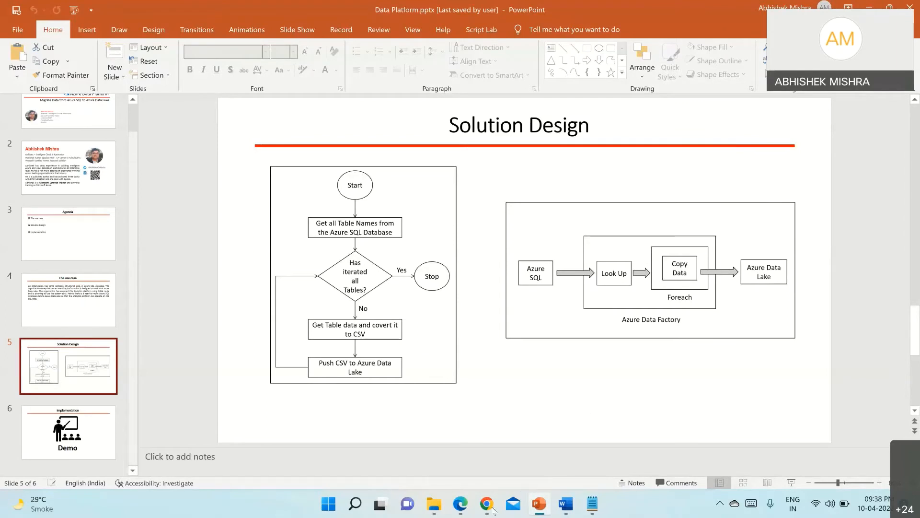
- Bring the 'adfmulticloud - Azure Data Factory' Chrome window to the front
mouse_move(493, 511)
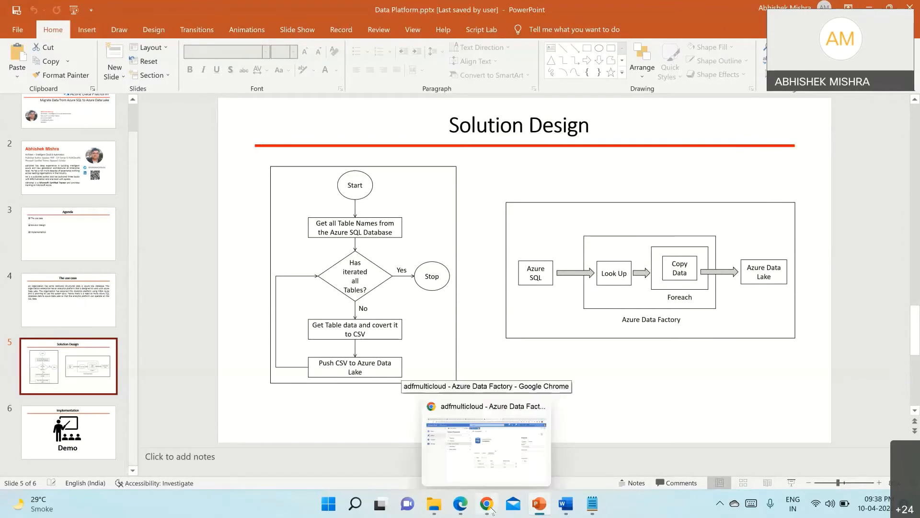
left_click(463, 441)
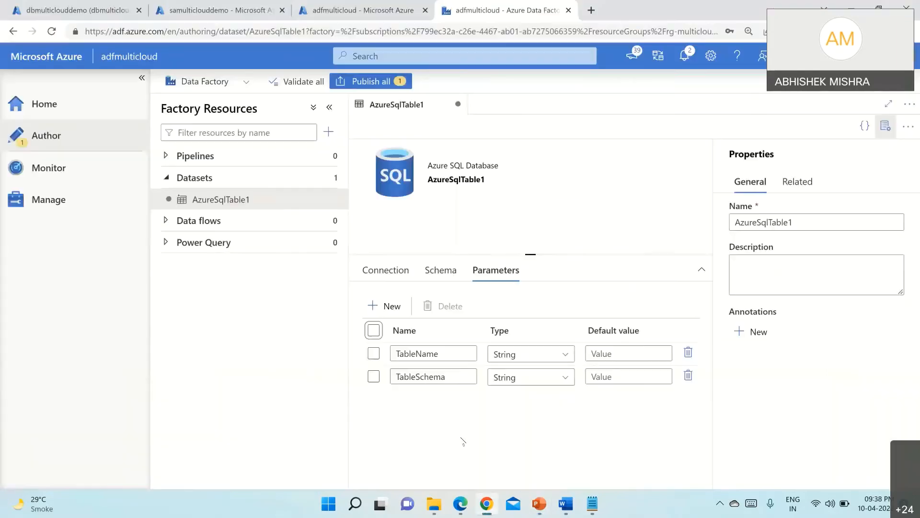
- Enable manual table entry on the AzureSqlTable1 Connection tab
left_click(395, 277)
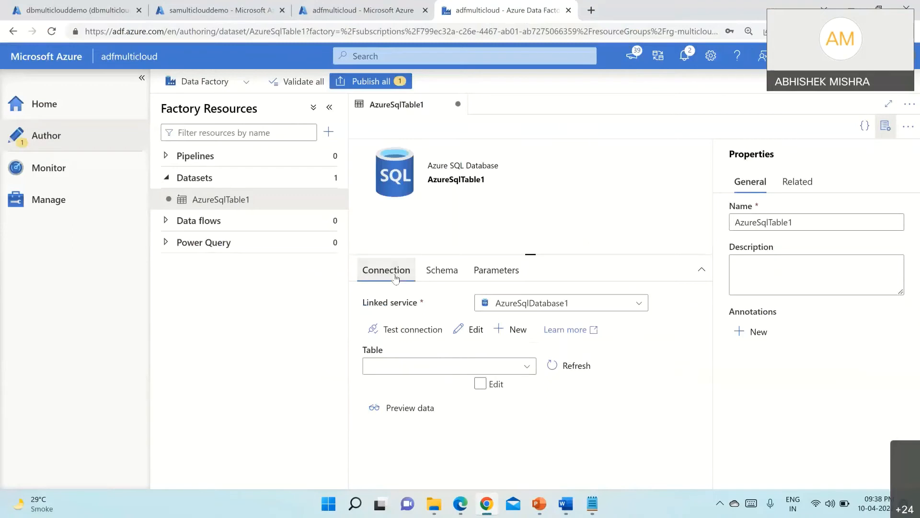
left_click(480, 383)
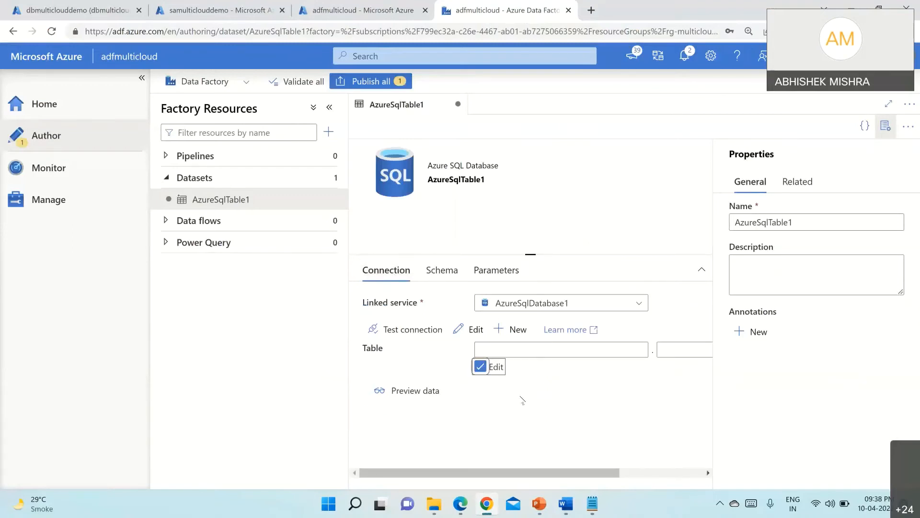
scroll(521, 397, "right", 1)
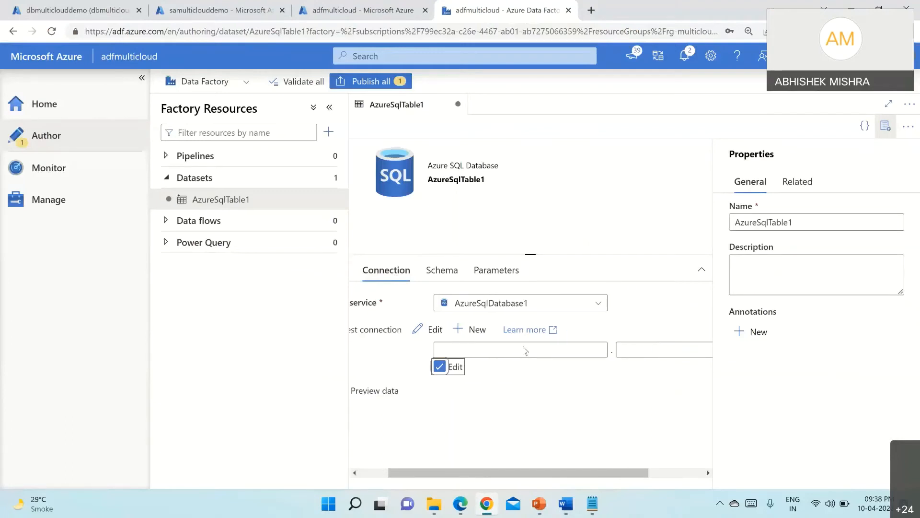
scroll(516, 372, "left", 1)
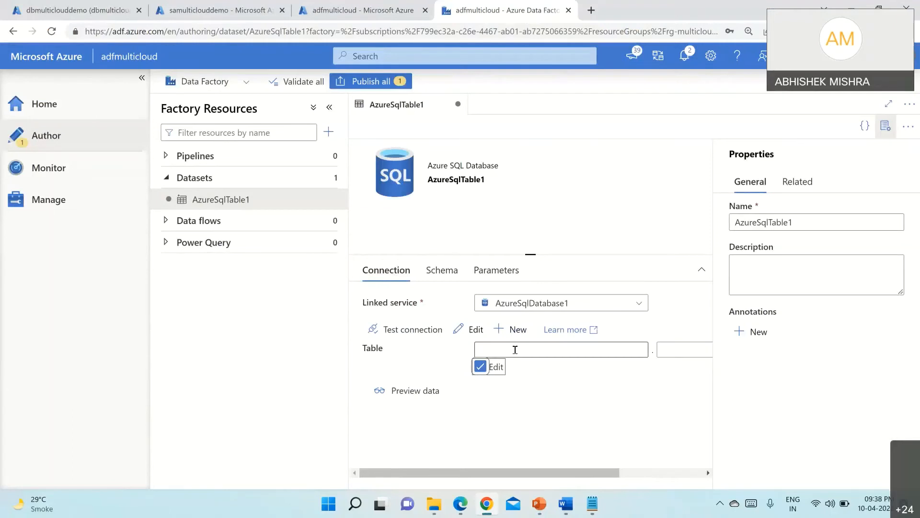
left_click(515, 349)
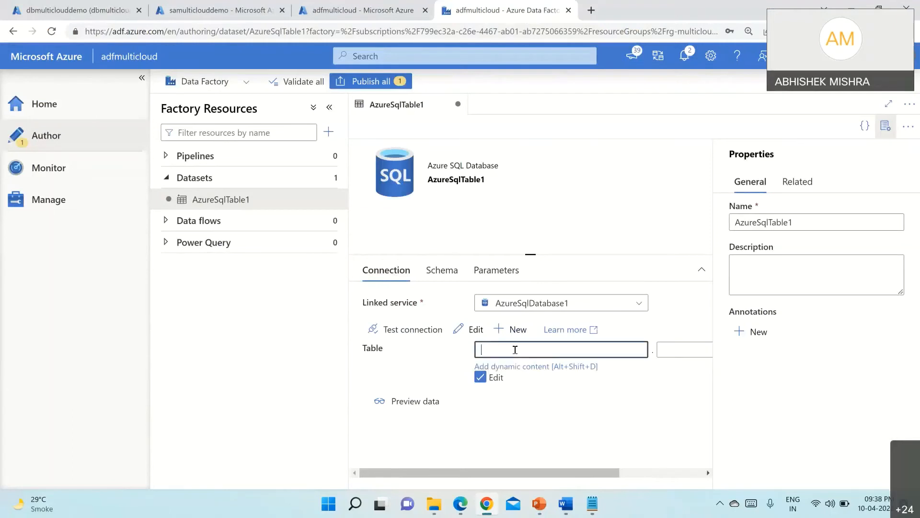
left_click(533, 367)
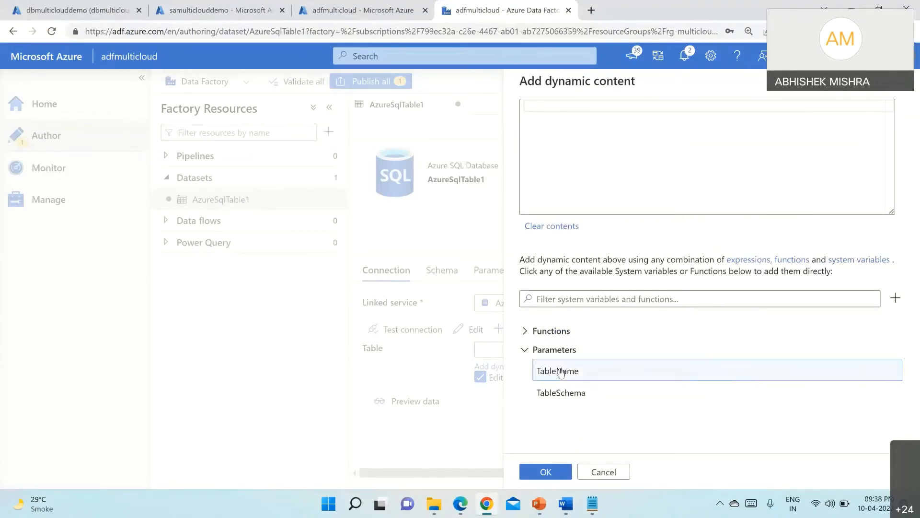
left_click(561, 372)
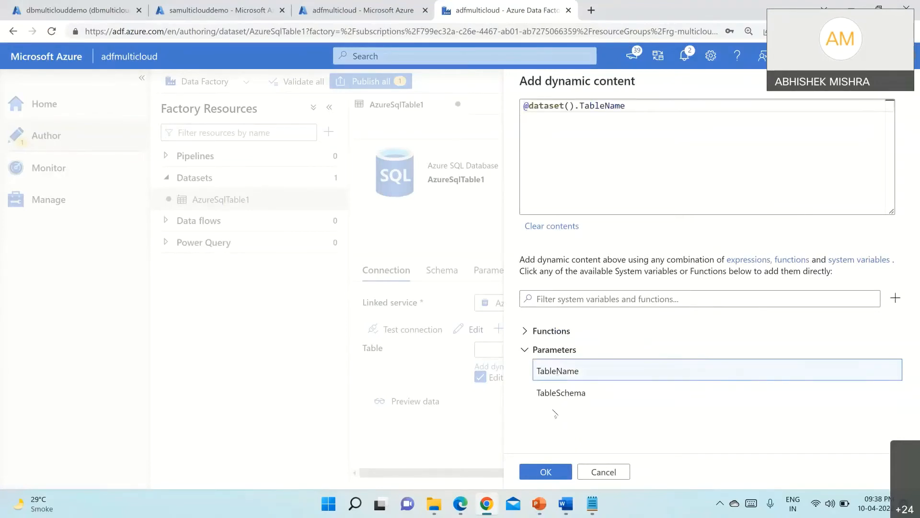
left_click(545, 472)
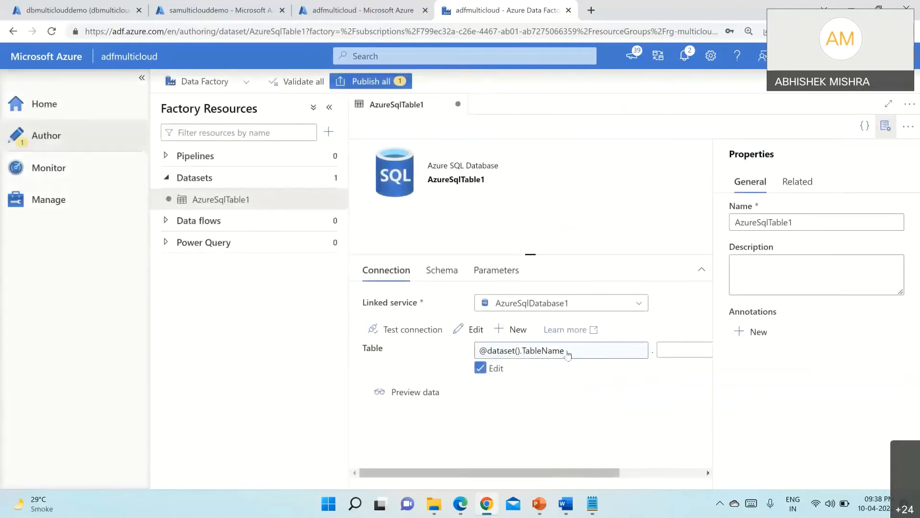
left_click(639, 350)
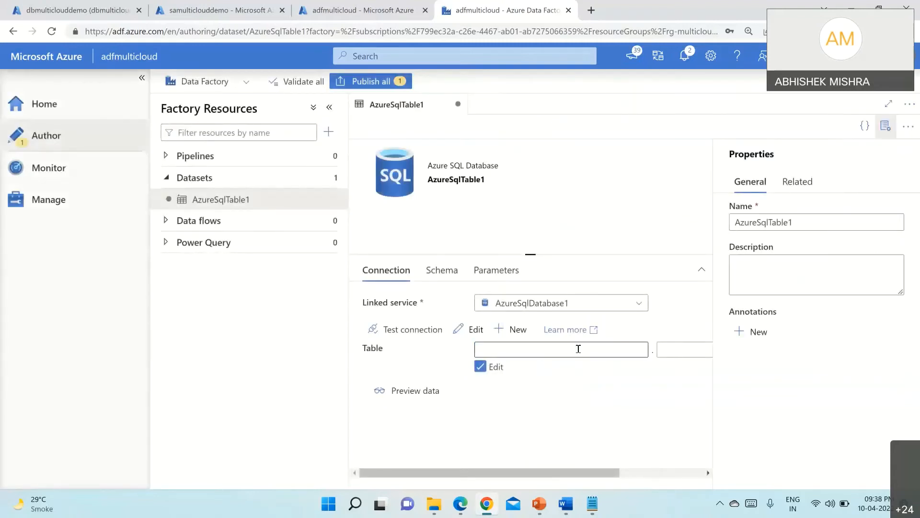
left_click(578, 348)
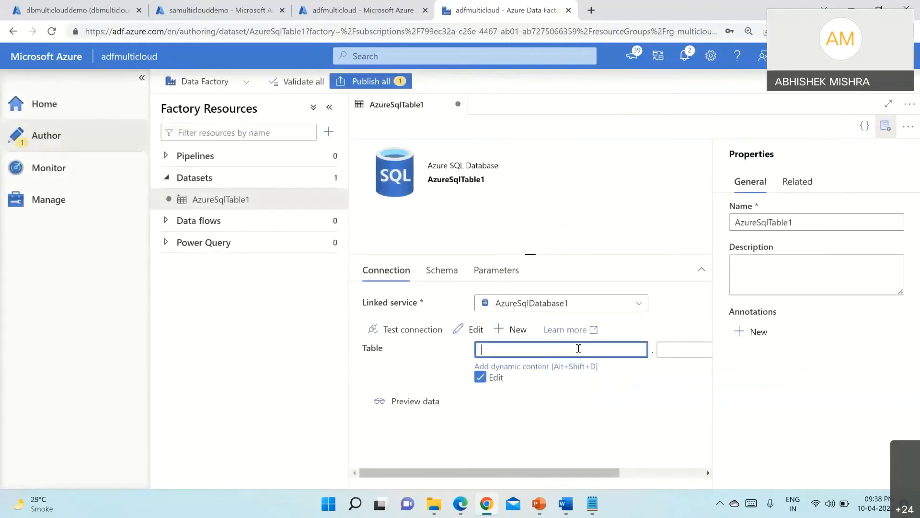
left_click(518, 368)
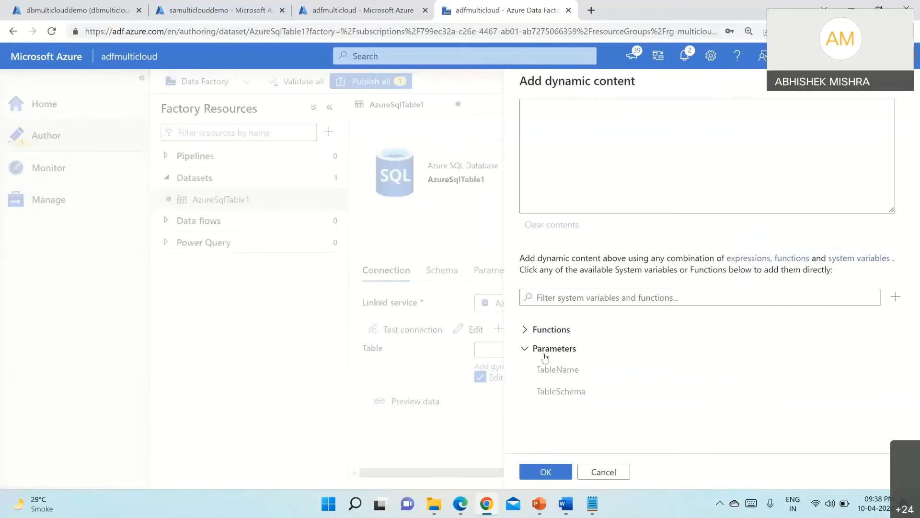
left_click(544, 391)
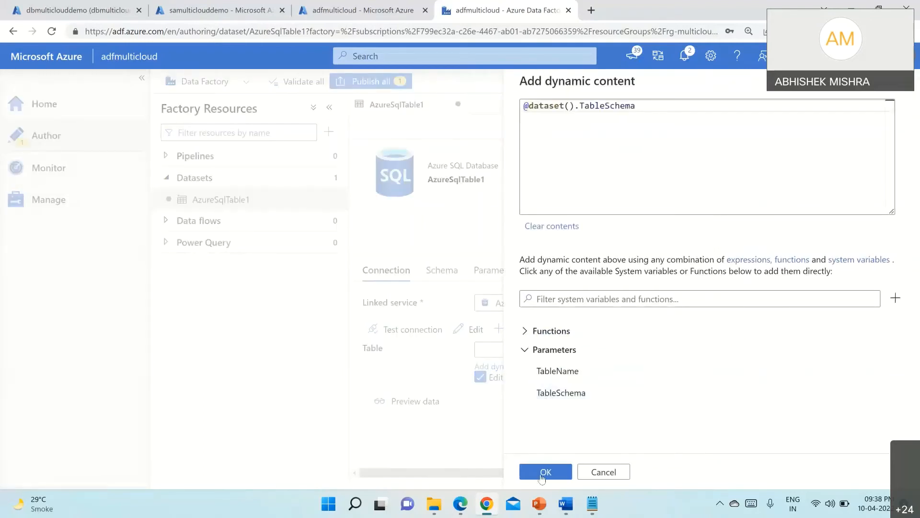
left_click(542, 475)
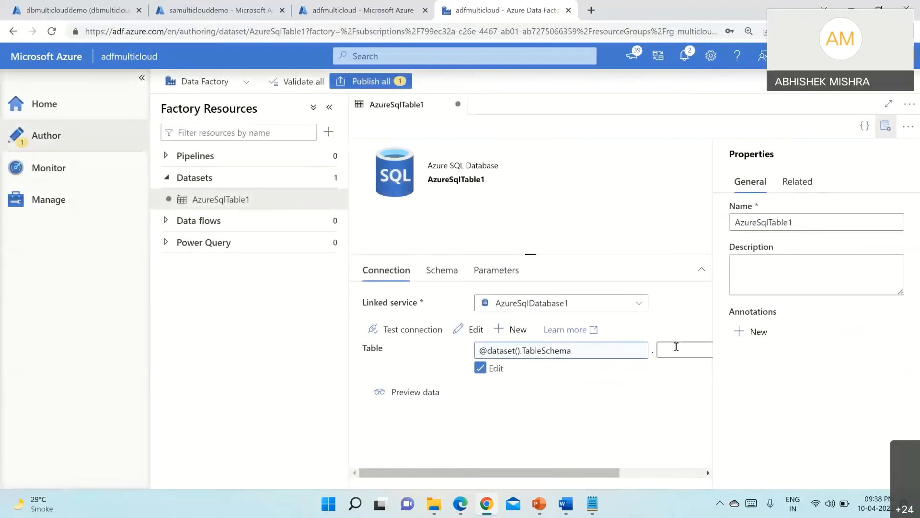
left_click(676, 346)
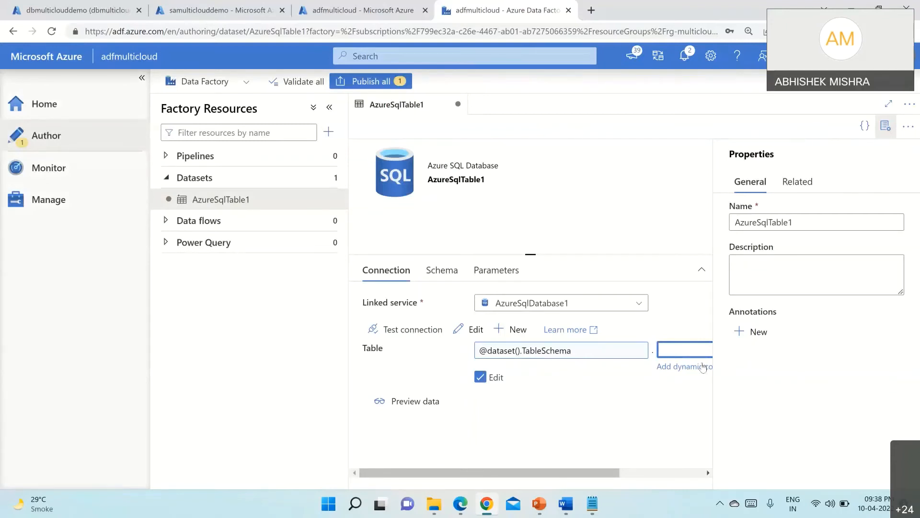
left_click(703, 367)
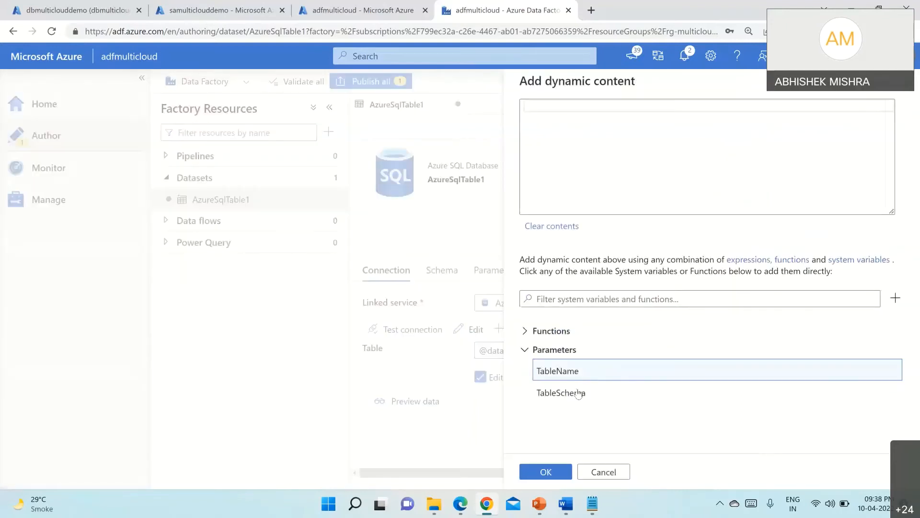
left_click(572, 374)
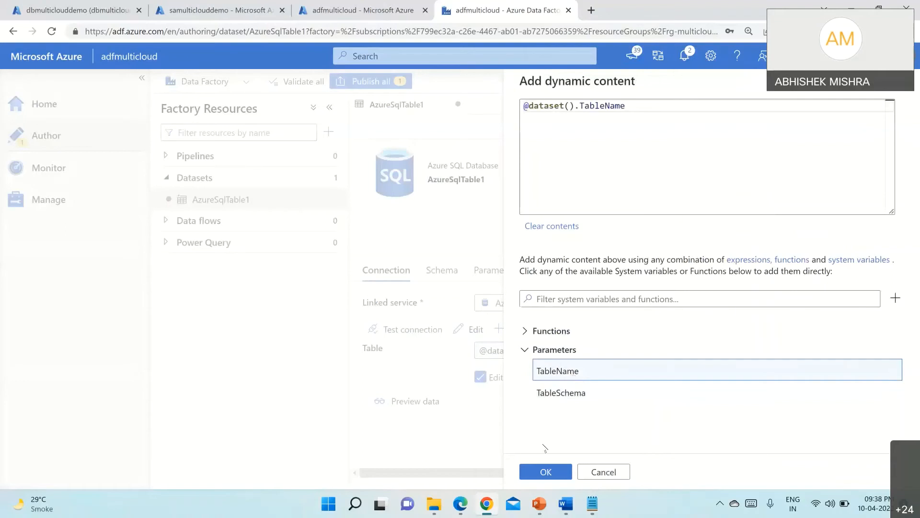
left_click(545, 472)
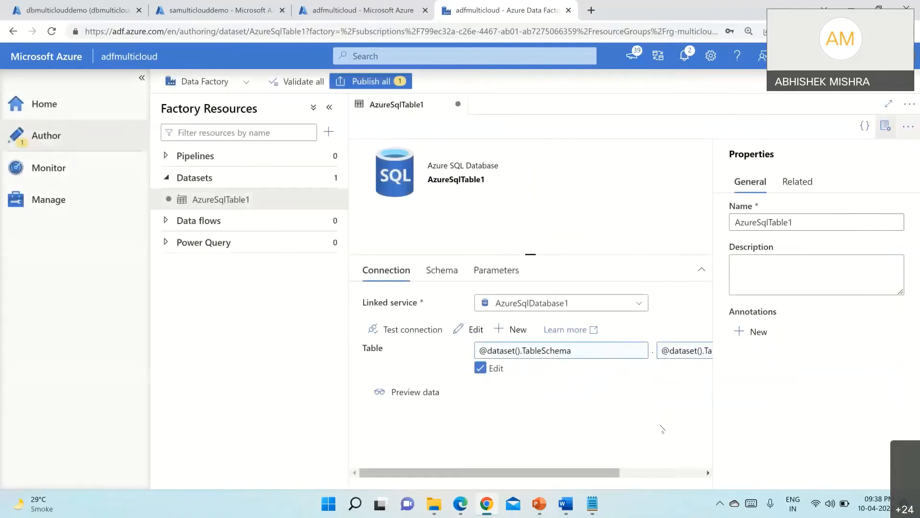
left_click_drag(595, 471, 678, 471)
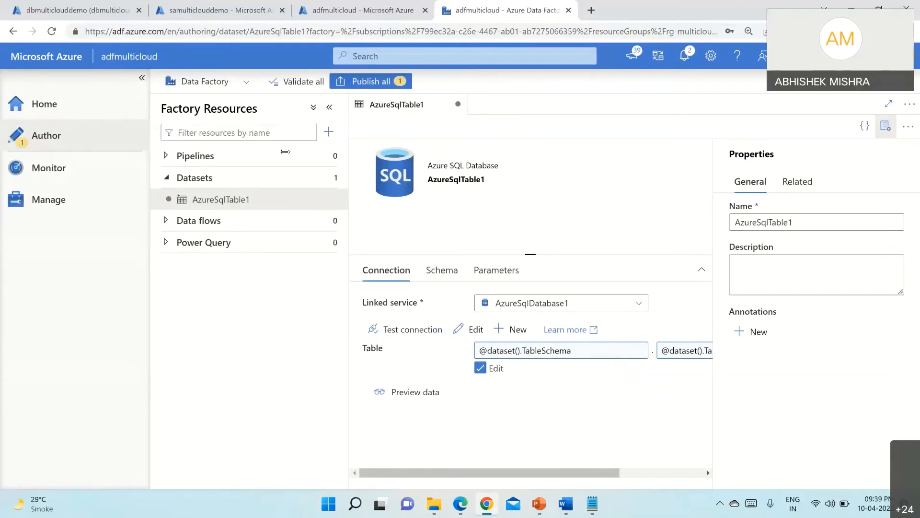
- Start a new Azure Data Lake Storage Gen2 dataset in DelimitedText format
mouse_move(294, 178)
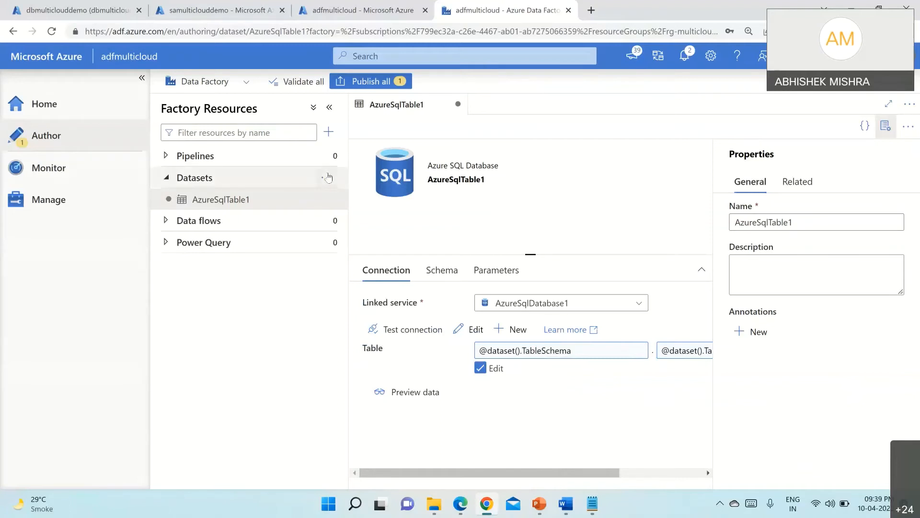
left_click(329, 177)
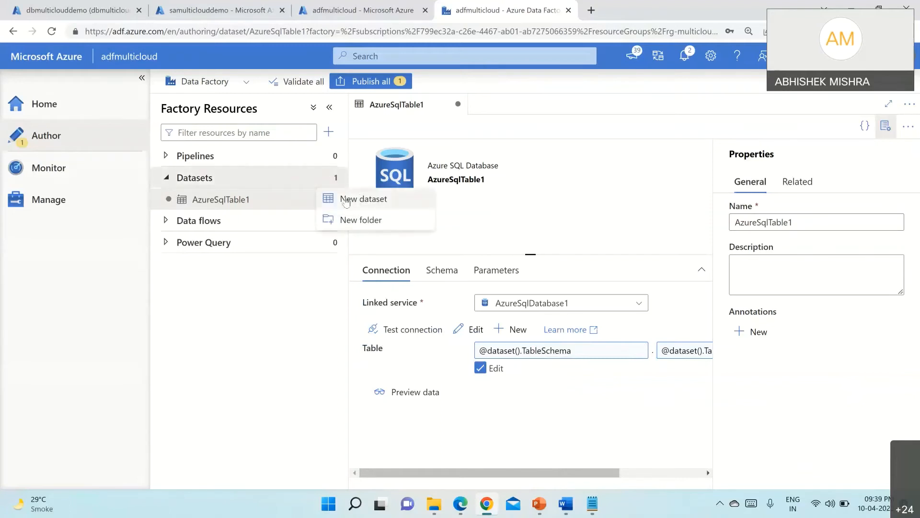
left_click(346, 202)
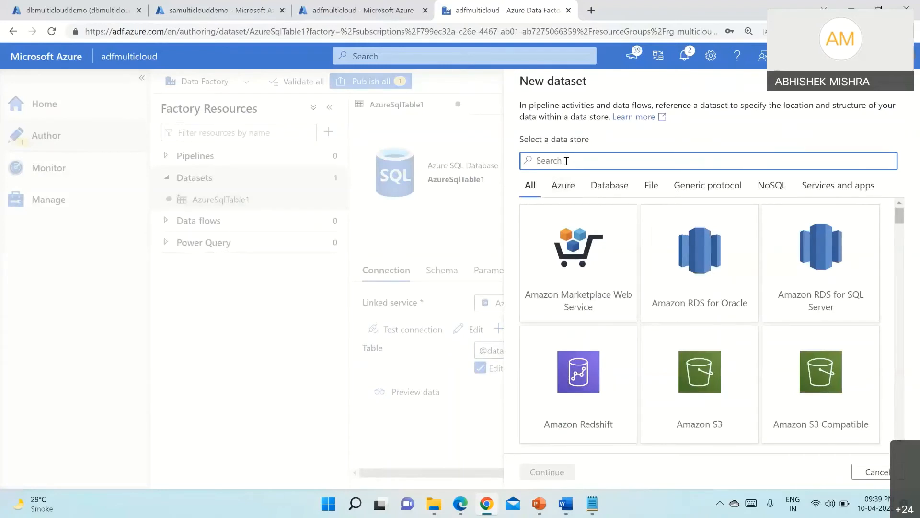
type("Azu")
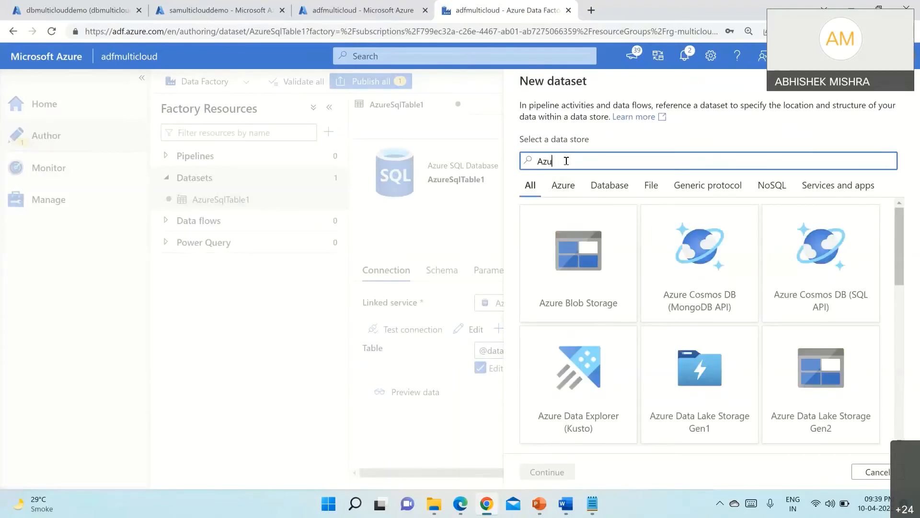
type("re Da")
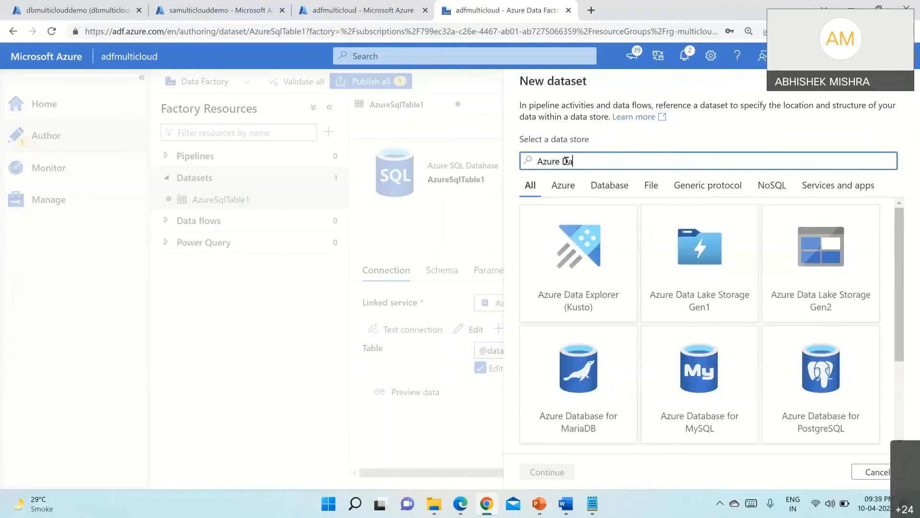
type("ta")
left_click(815, 267)
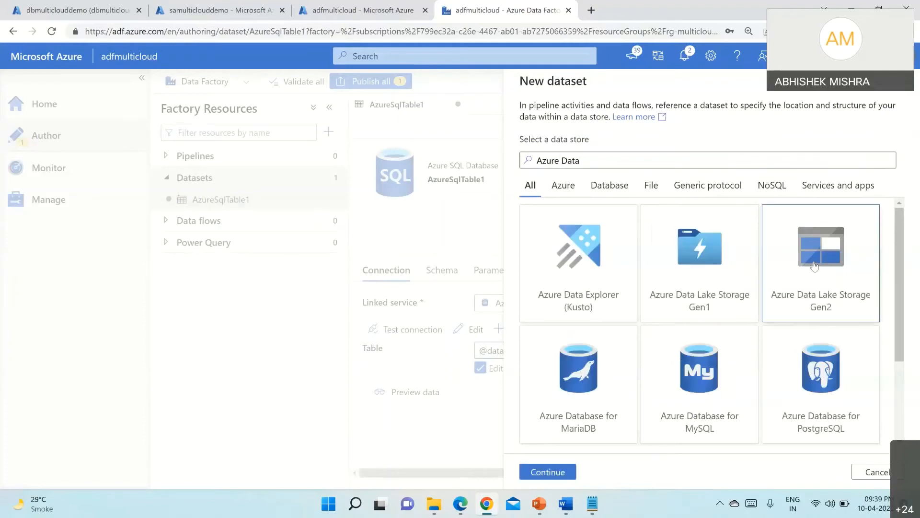
left_click(549, 472)
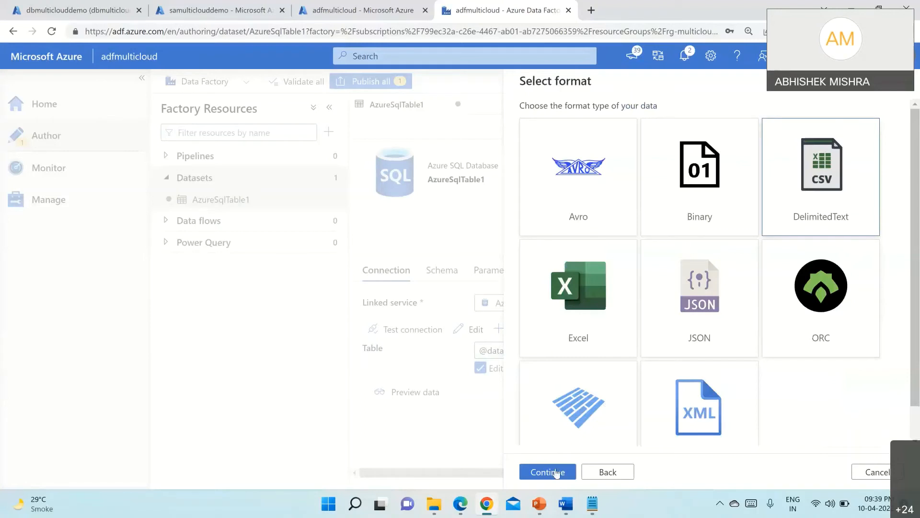
left_click(555, 473)
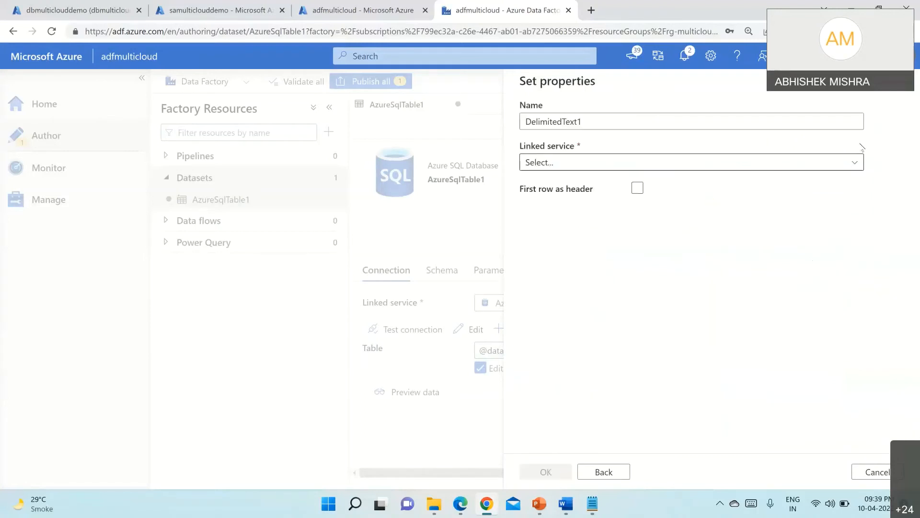
- Link the dataset to AzureDataLakeStorage1, then bring up the Notepad step notes
left_click(855, 162)
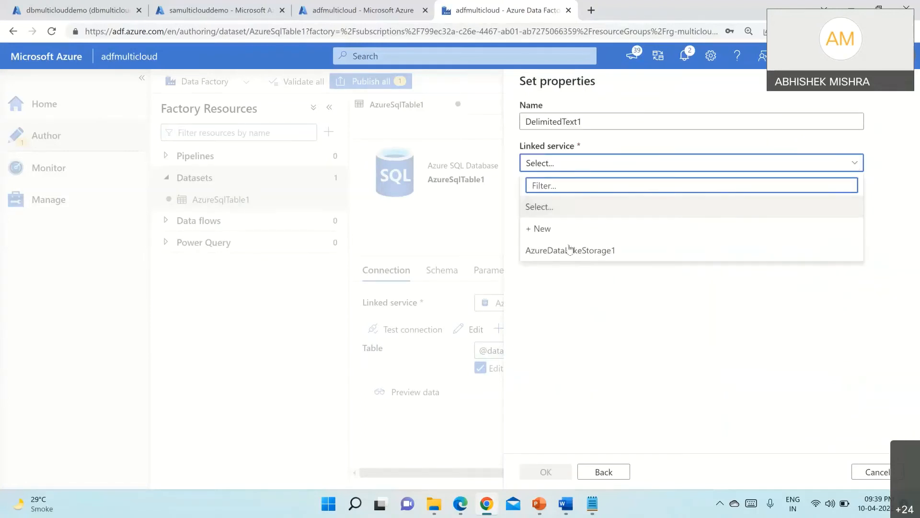
left_click(570, 252)
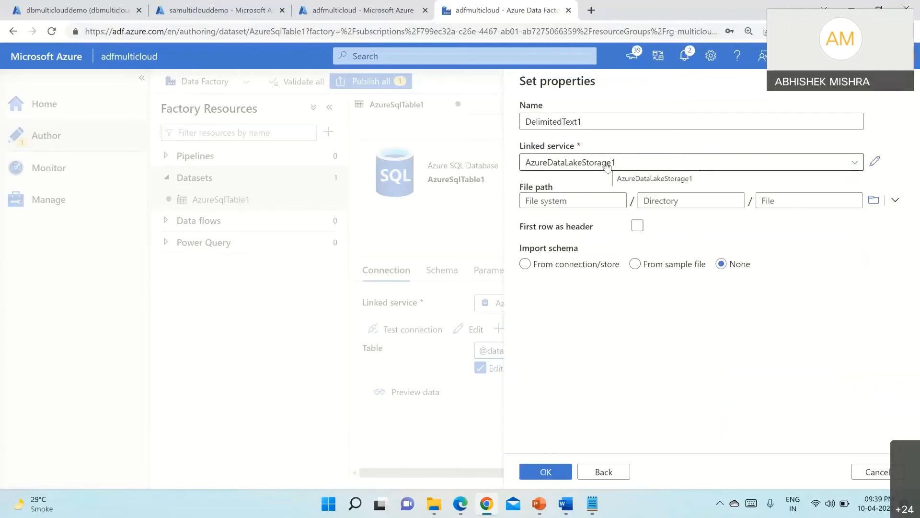
left_click(593, 504)
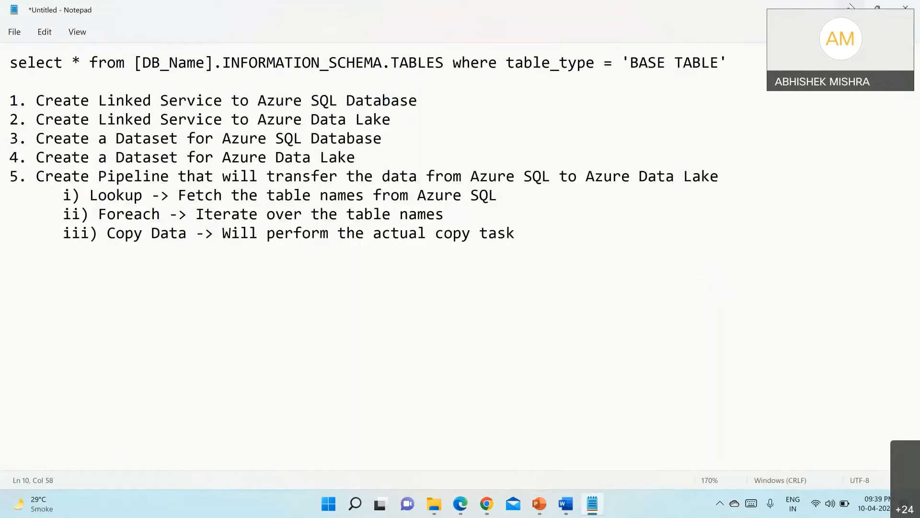
- Set the file path to the sqldata container and enable First row as header
left_click(851, 7)
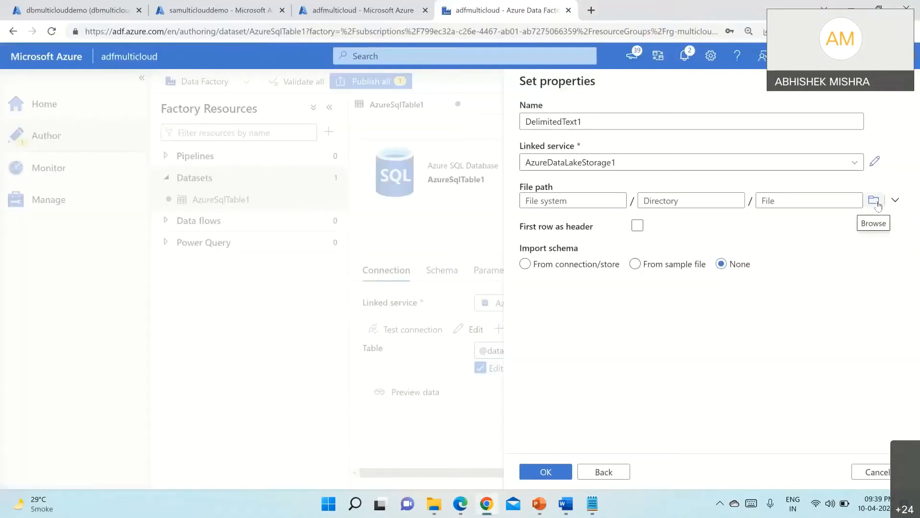
left_click(877, 204)
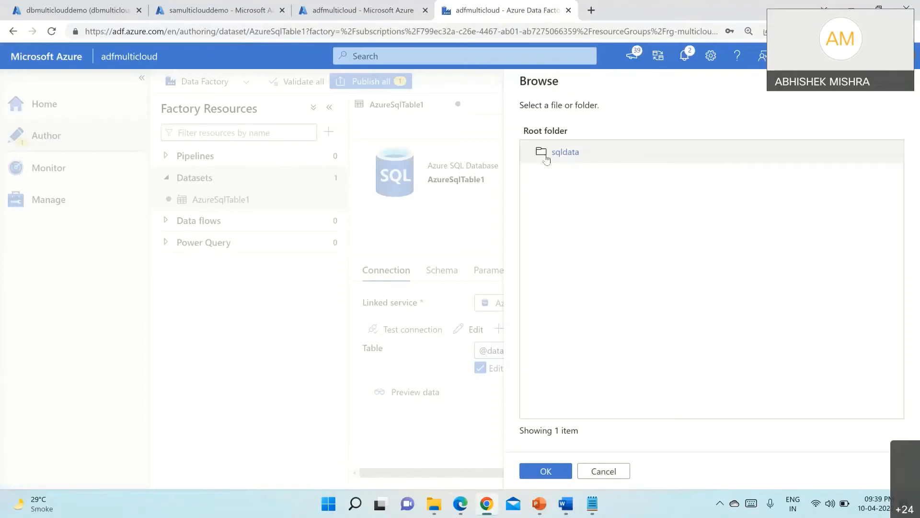
left_click(547, 158)
left_click(544, 471)
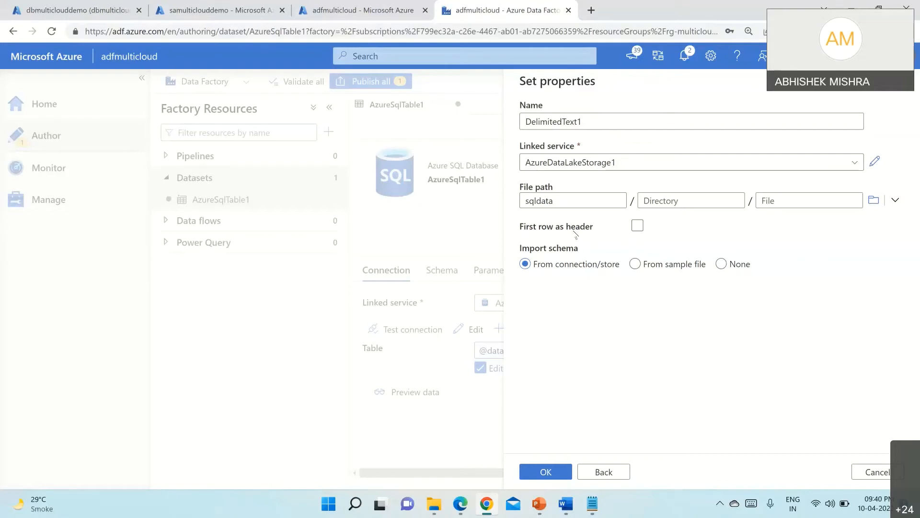
left_click(637, 226)
left_click(637, 226)
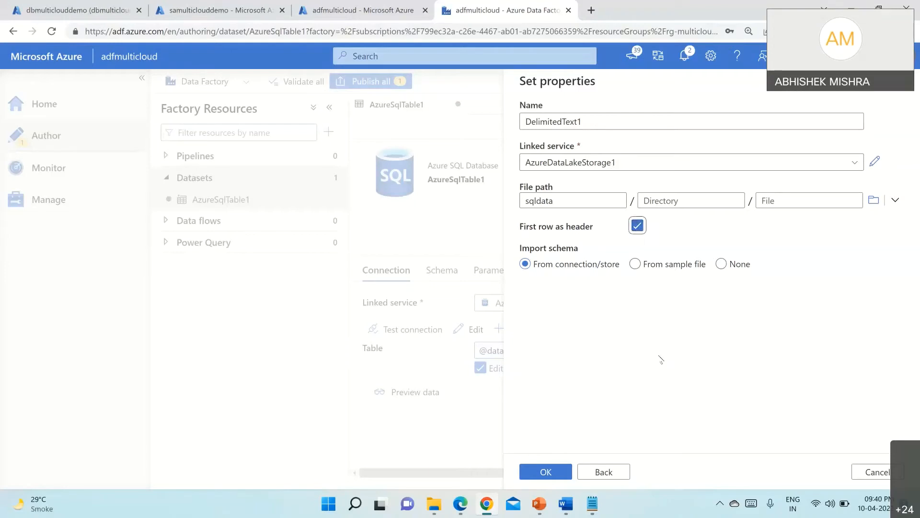
- Create the DelimitedText1 dataset and add a String parameter named FileName
left_click(557, 477)
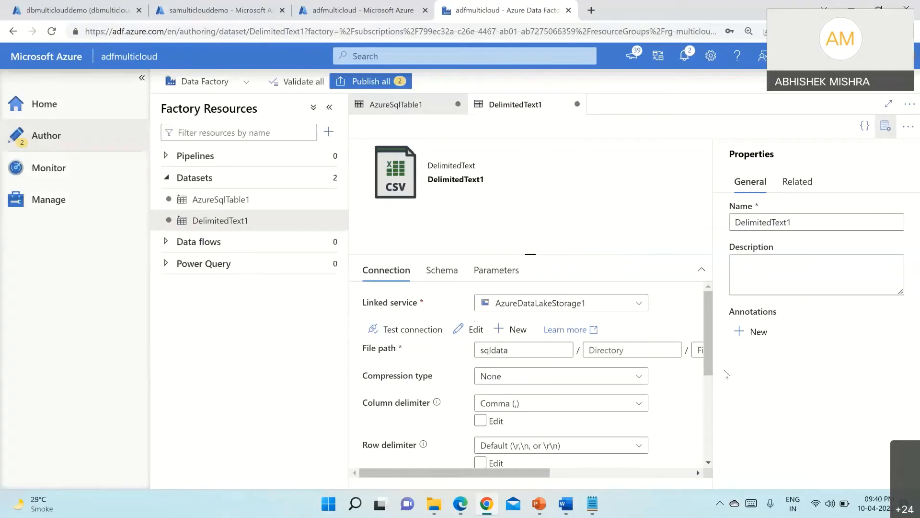
left_click(495, 276)
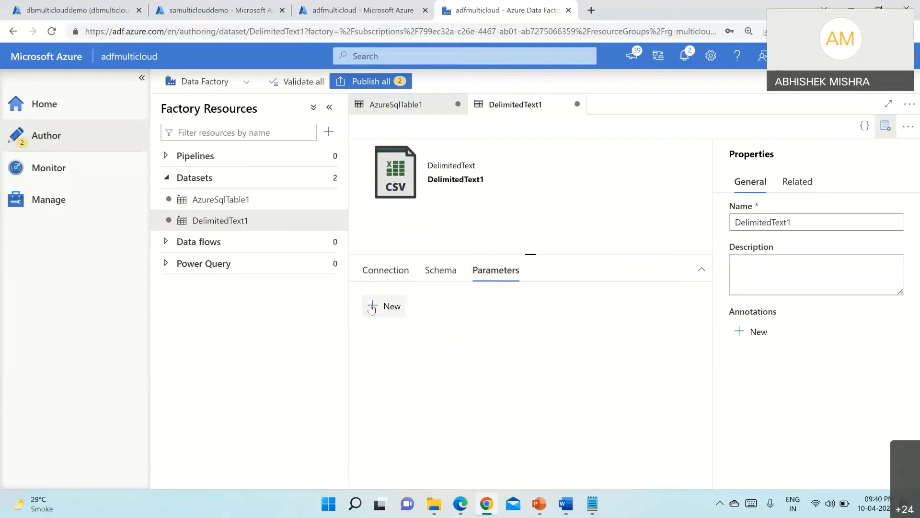
left_click(372, 307)
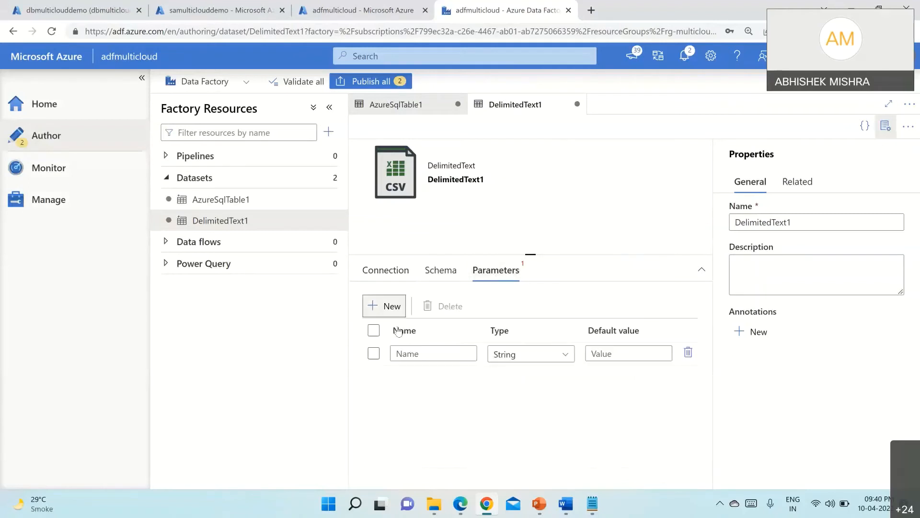
left_click(404, 354)
type("F")
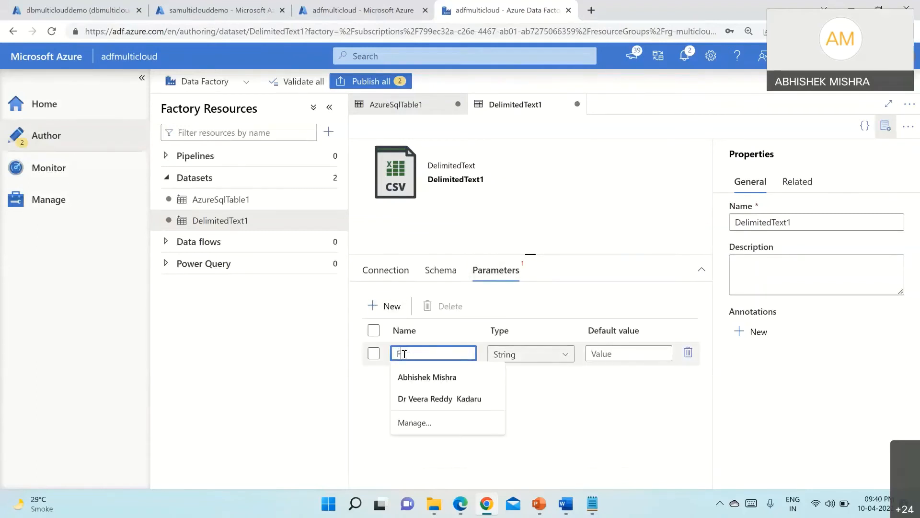
type("ileName")
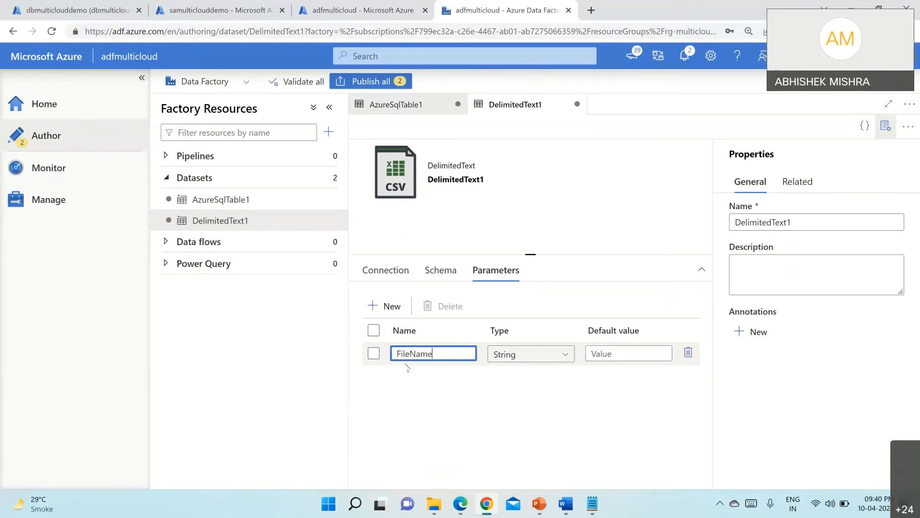
- Return to DelimitedText1's Connection settings and review them
left_click(379, 270)
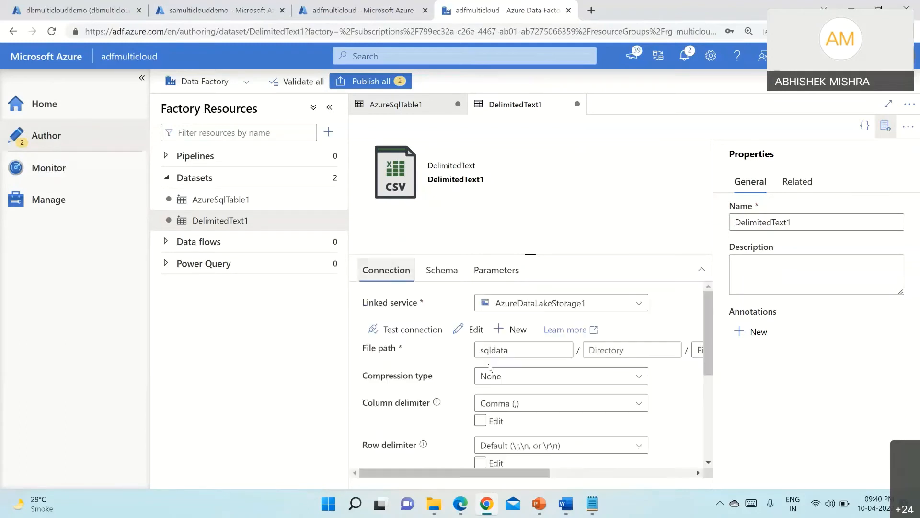
scroll(490, 368, "down", 1)
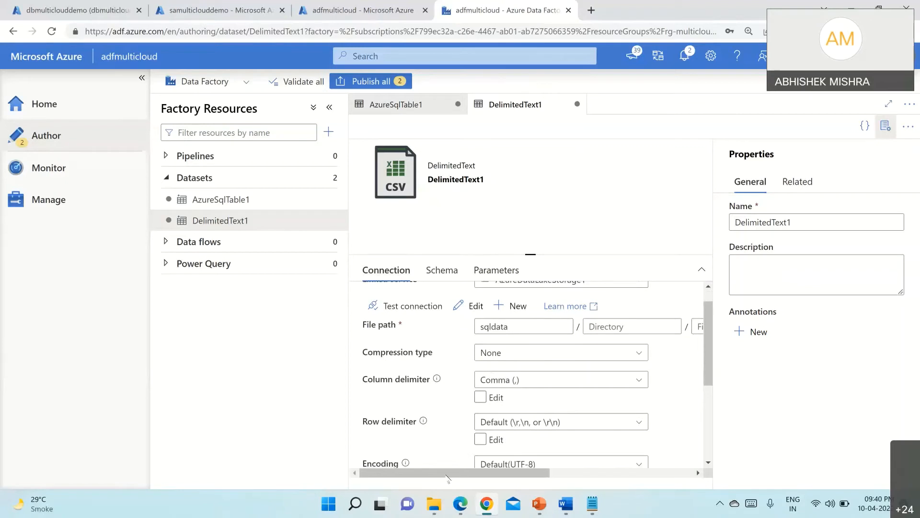
left_click_drag(463, 478, 482, 492)
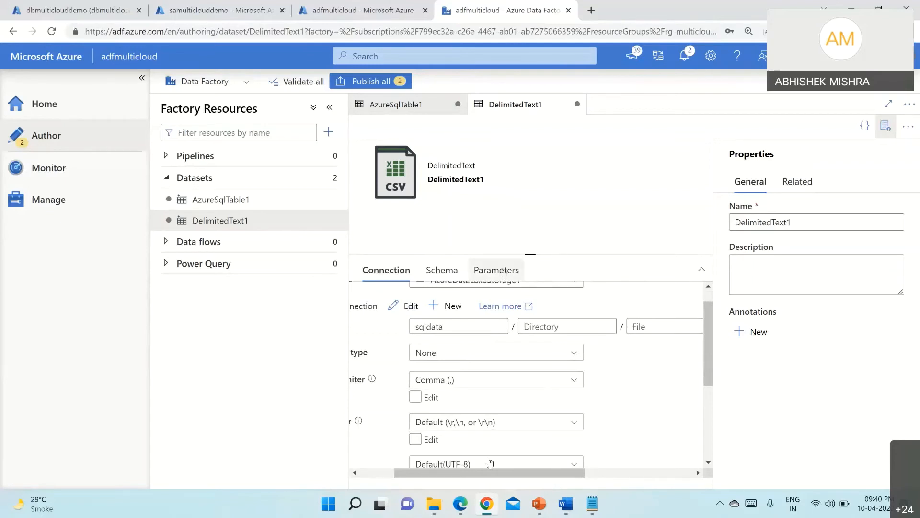
left_click_drag(474, 474, 440, 476)
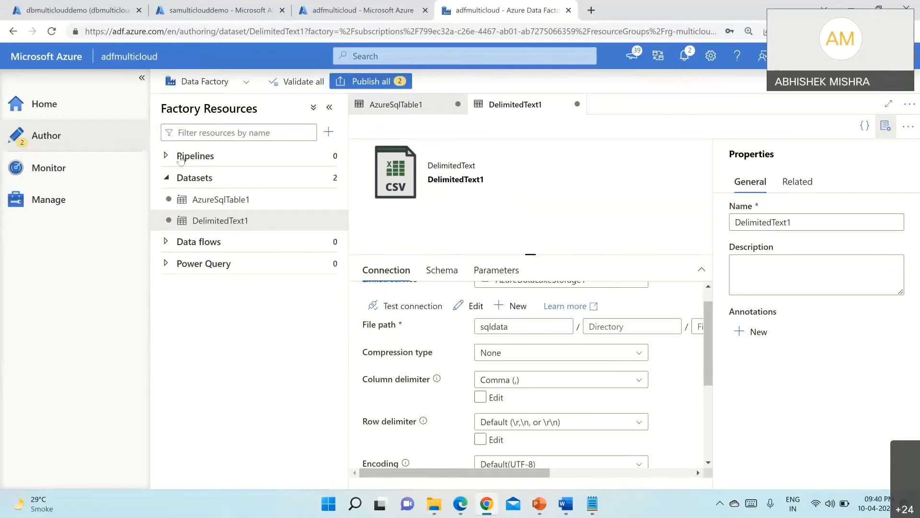
- Create pipeline1, check the step list in Notepad, and return to the pipeline
left_click(330, 156)
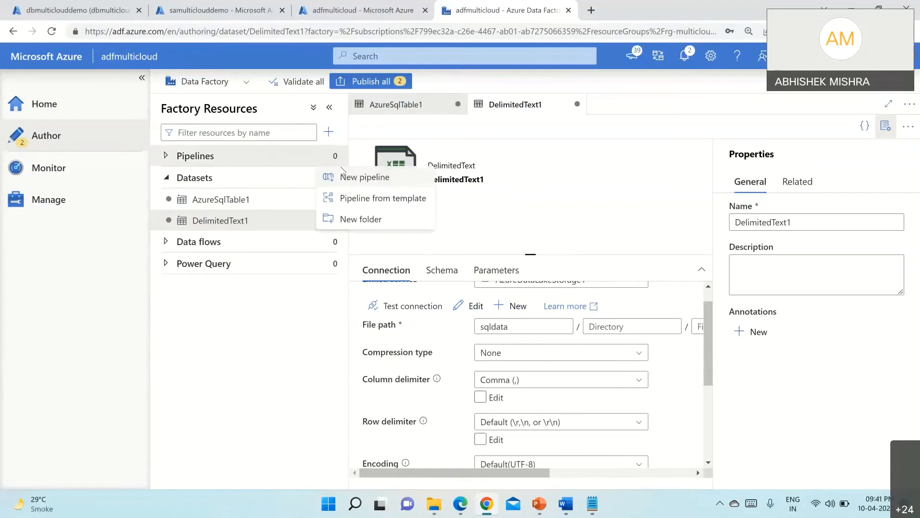
left_click(350, 176)
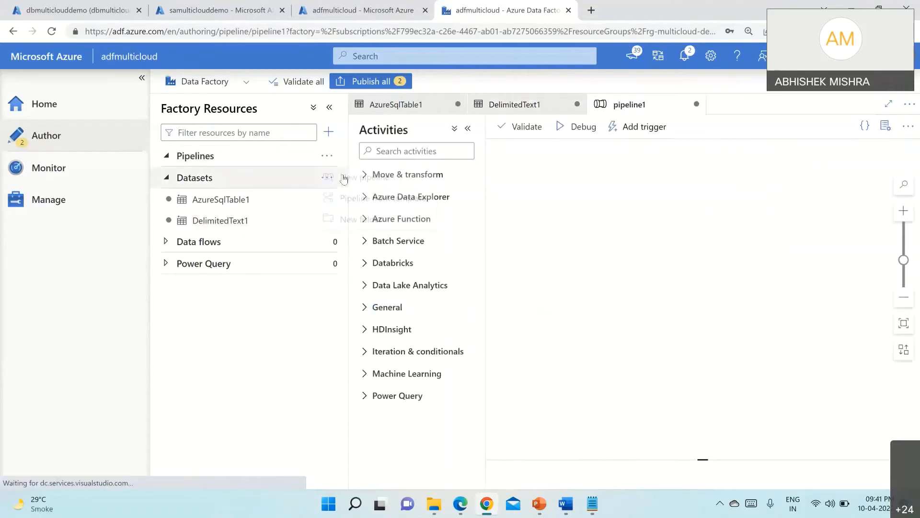
left_click(591, 505)
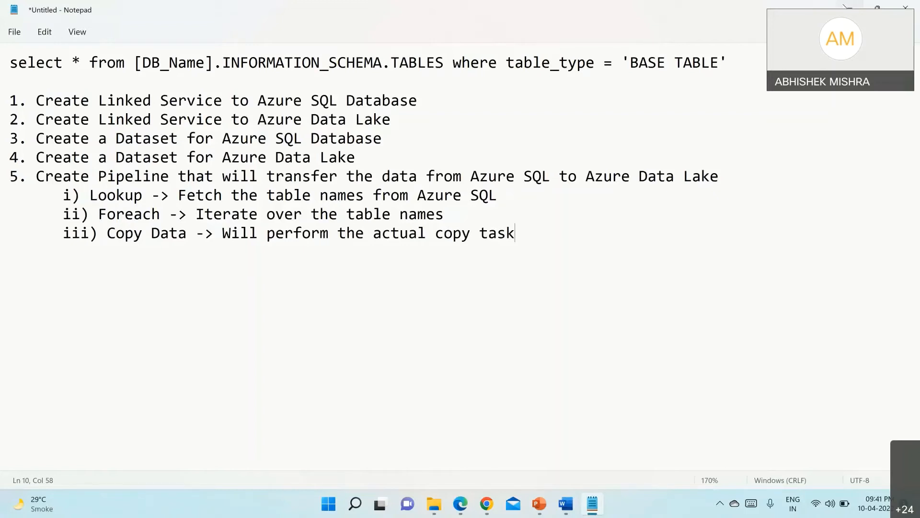
left_click(845, 6)
- Add a Lookup activity to the pipeline canvas, collapsing side panes for room
left_click(389, 150)
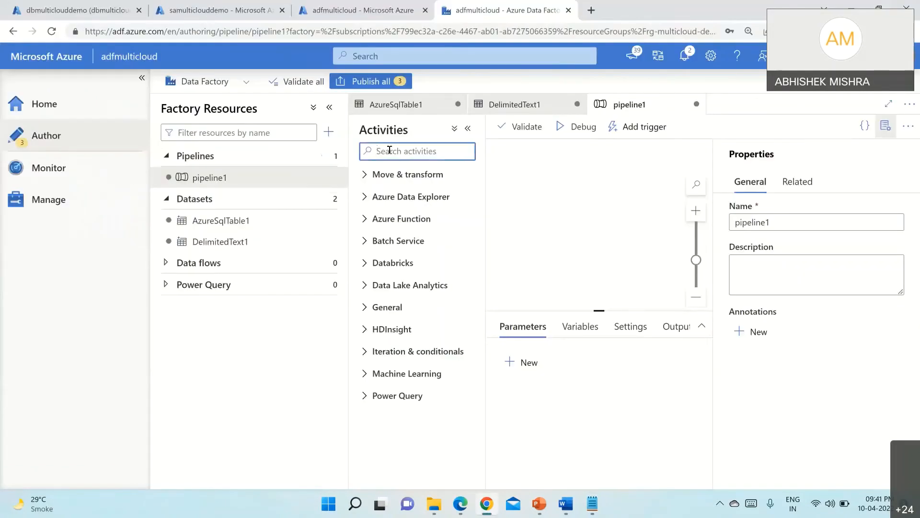
type("look")
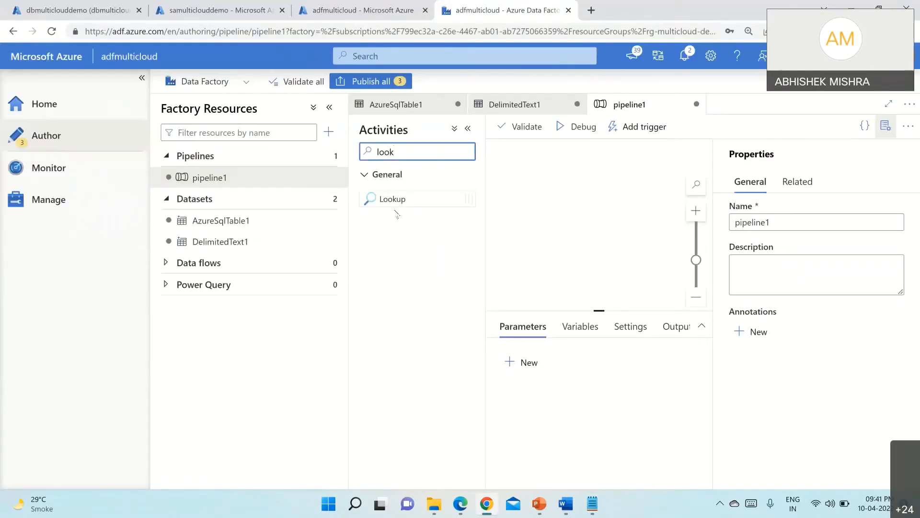
left_click_drag(392, 200, 544, 185)
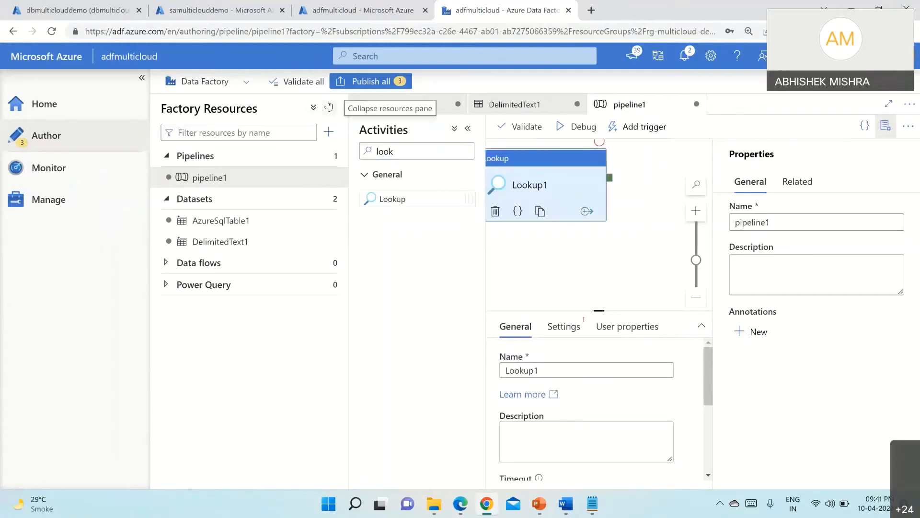
left_click(329, 106)
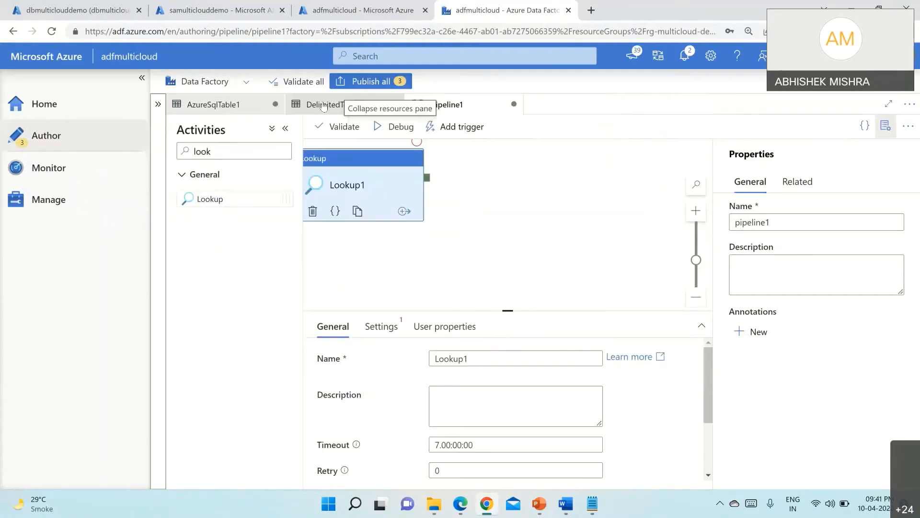
left_click(144, 77)
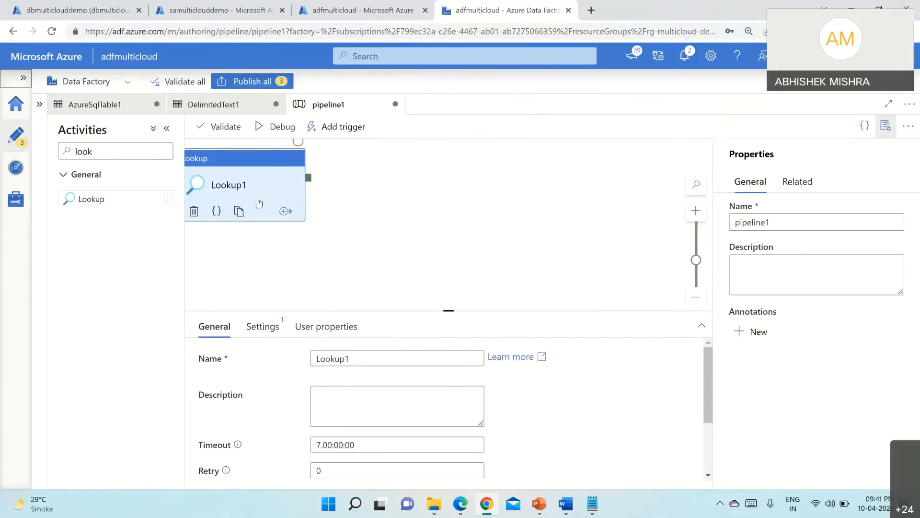
left_click_drag(244, 158, 270, 164)
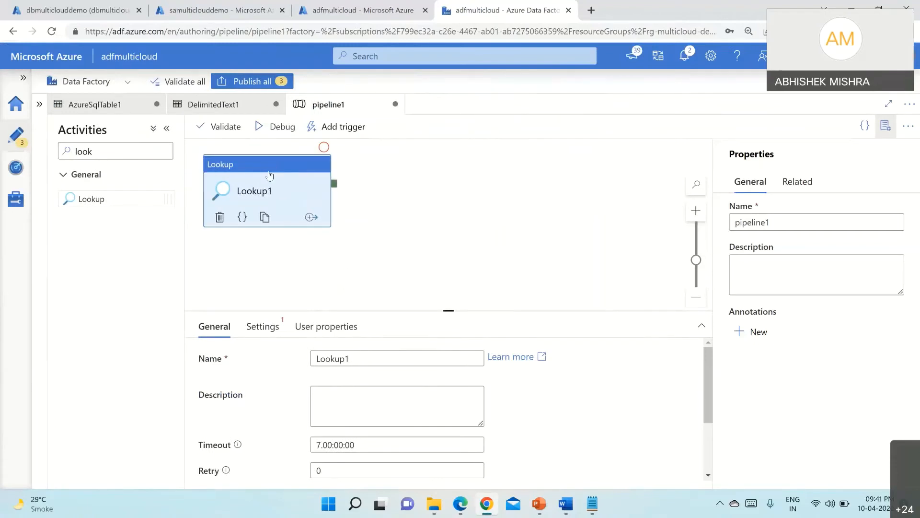
- Rename the Lookup activity to LookupSQLTableNames
left_click(269, 327)
left_click(214, 325)
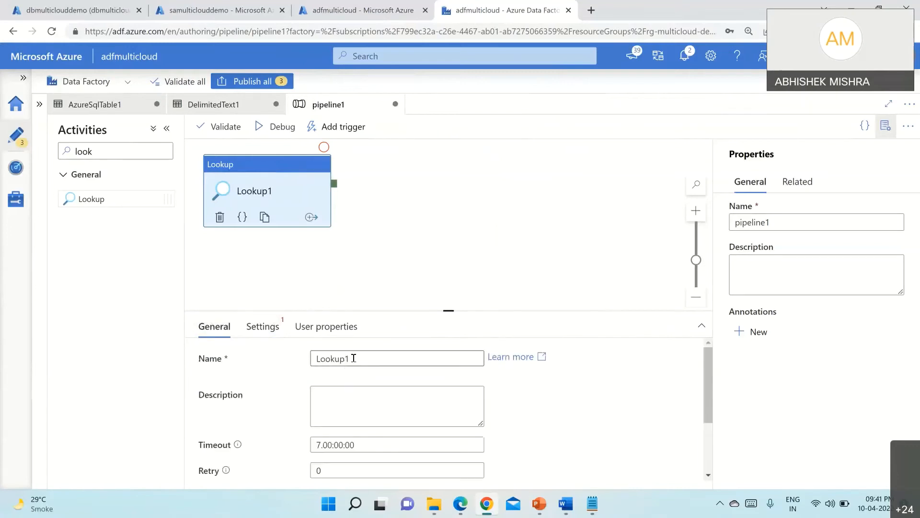
left_click_drag(353, 358, 301, 357)
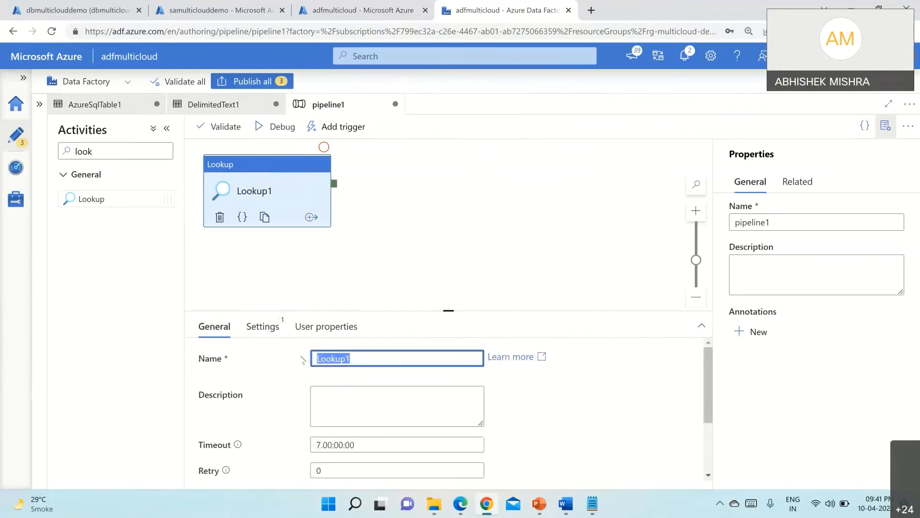
type("LookupSQL")
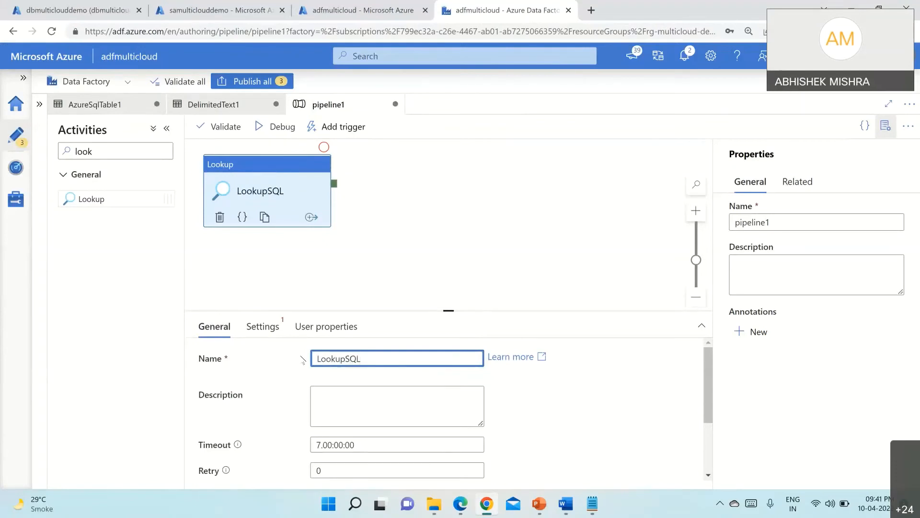
type("Data")
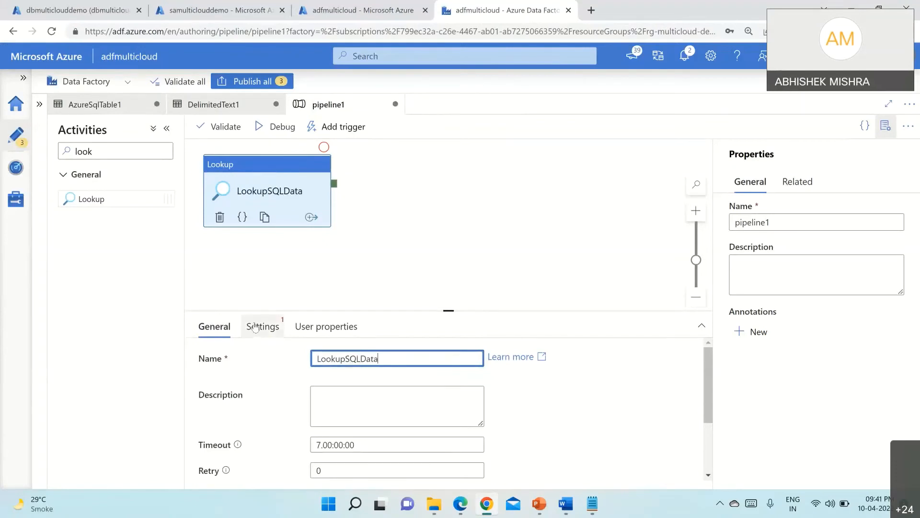
left_click(255, 328)
left_click(214, 326)
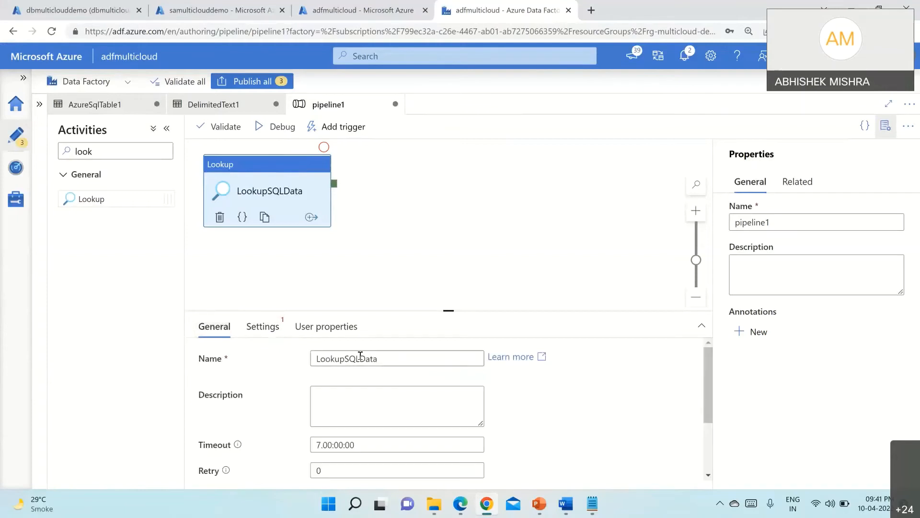
left_click_drag(361, 356, 399, 361)
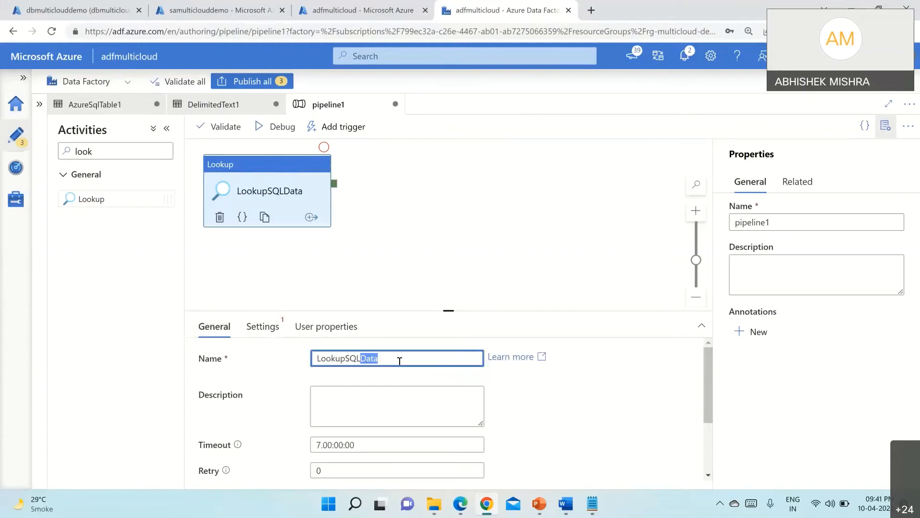
type("TableNames")
left_click(262, 326)
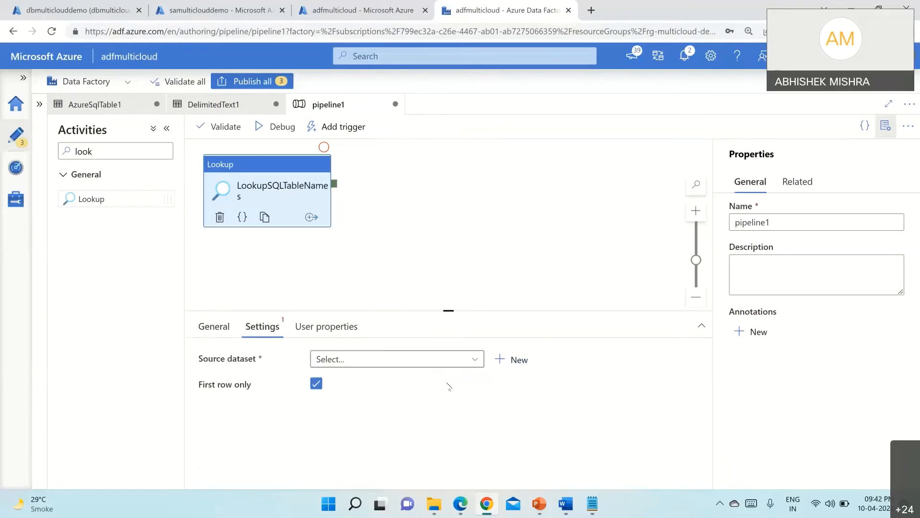
- Use AzureSqlTable1 as the Lookup source with TableName and TableSchema set to None
left_click(479, 360)
left_click(361, 402)
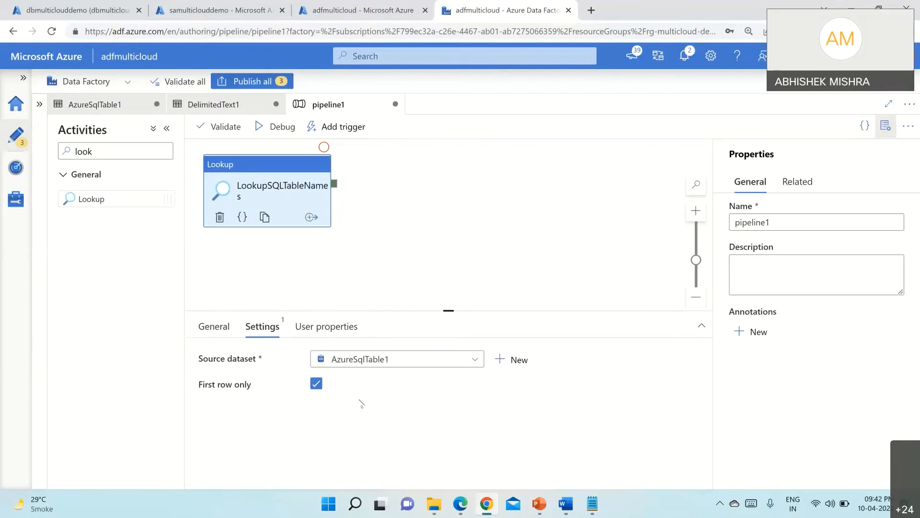
scroll(360, 402, "down", 2)
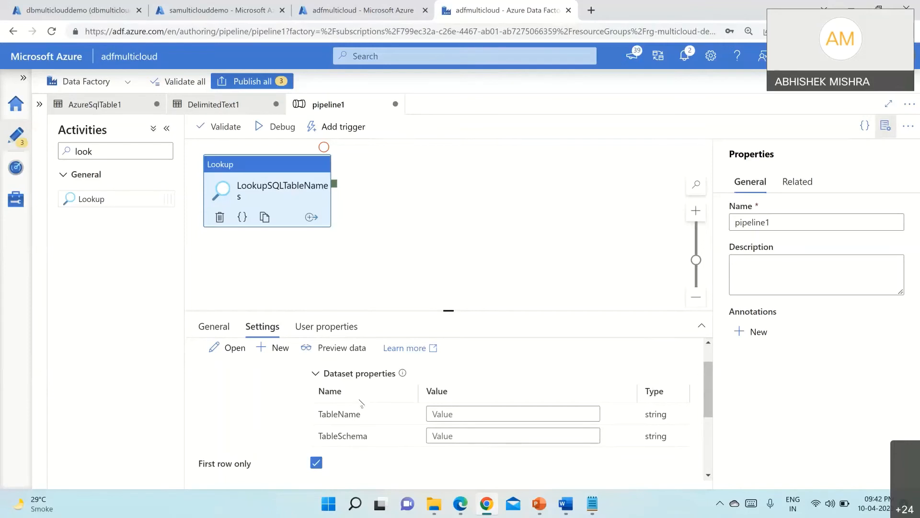
left_click(435, 412)
type("N")
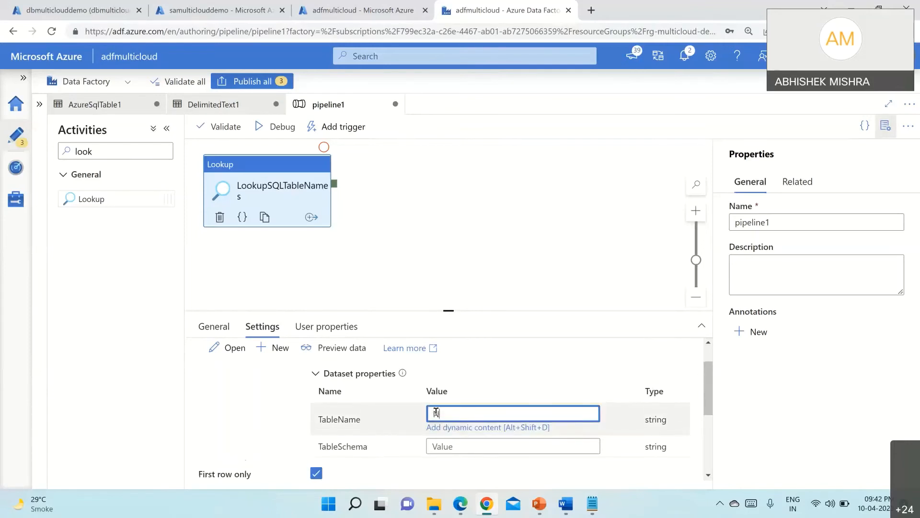
type("one")
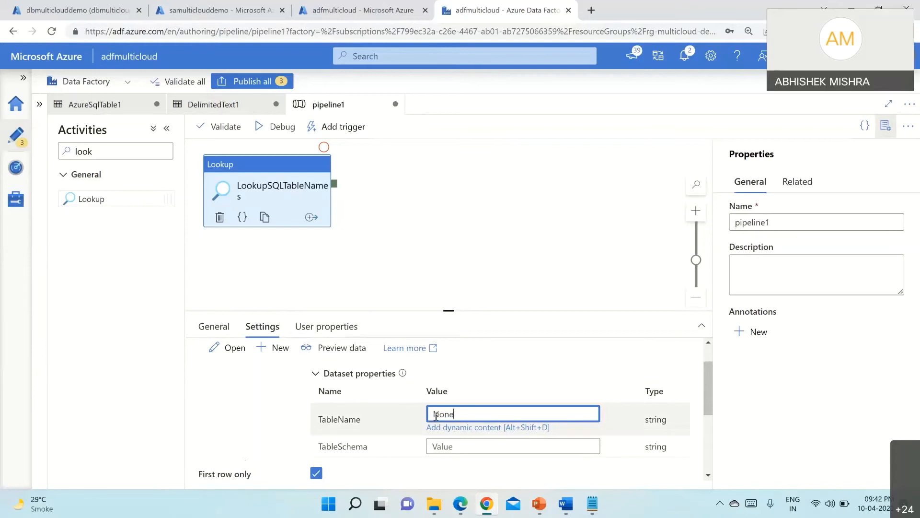
left_click(437, 449)
type("None")
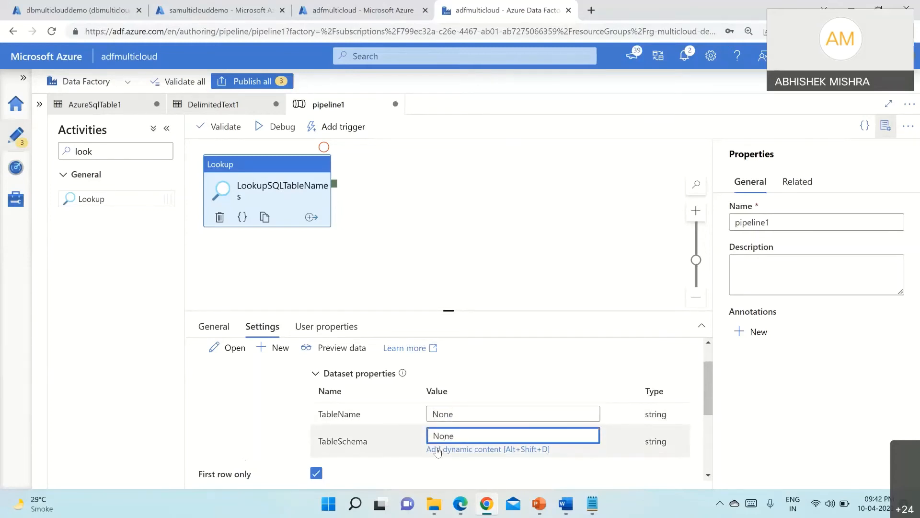
scroll(438, 450, "down", 1)
scroll(437, 450, "up", 1)
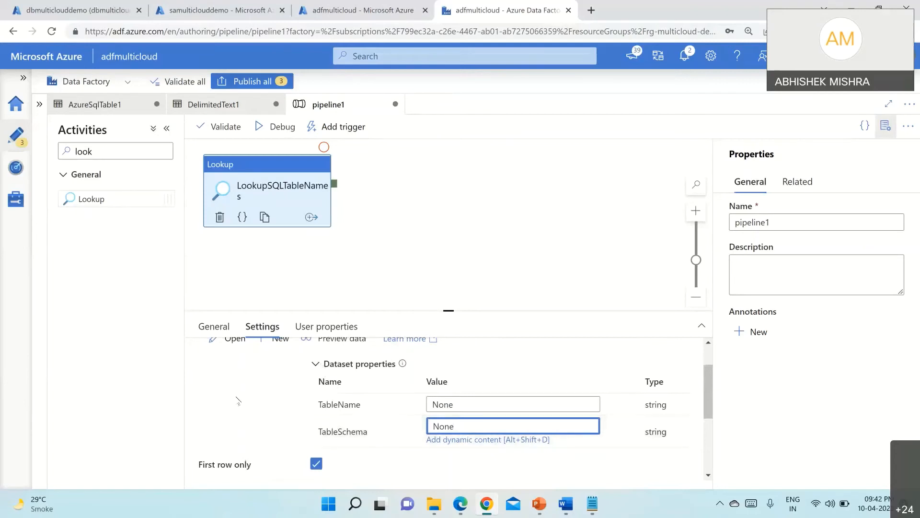
scroll(240, 402, "down", 2)
scroll(238, 401, "down", 1)
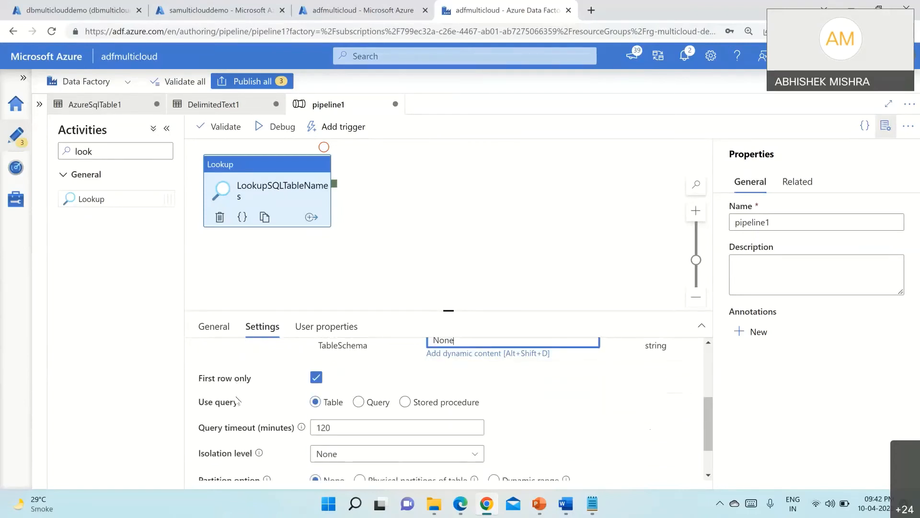
scroll(238, 401, "up", 2)
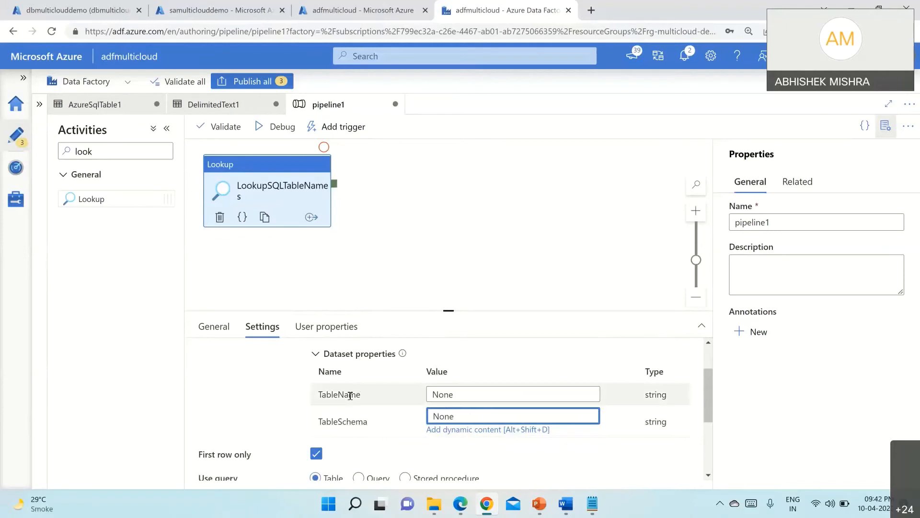
scroll(257, 420, "down", 2)
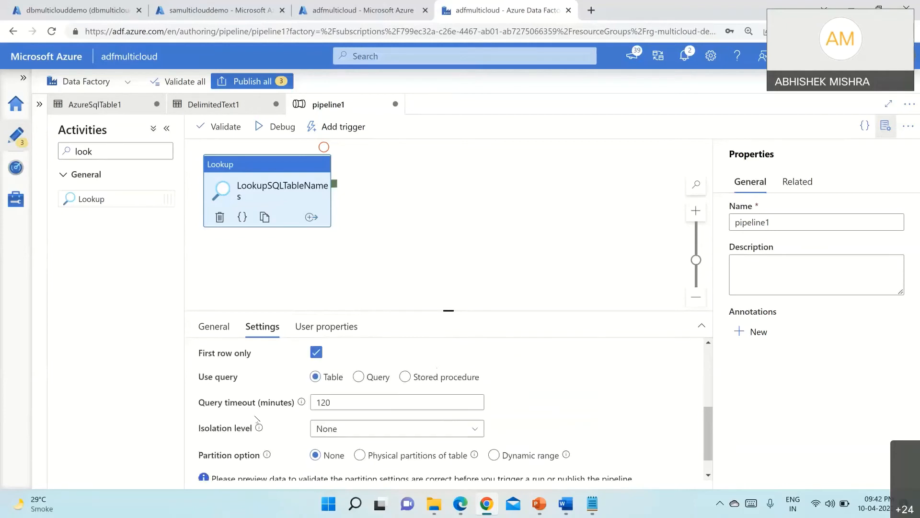
- Switch the Lookup to use a query and copy the table-listing SQL from the notes
left_click(358, 377)
left_click(591, 504)
left_click_drag(727, 62, 9, 63)
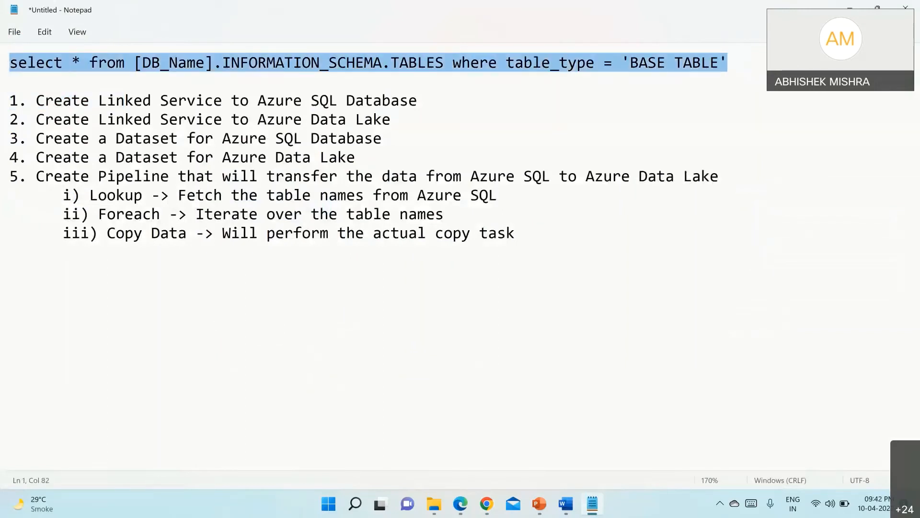
left_click(855, 4)
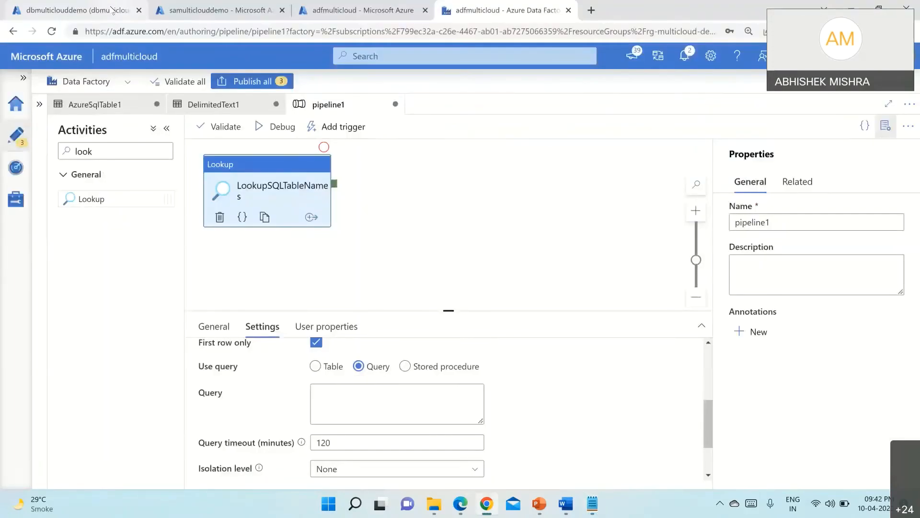
left_click(77, 11)
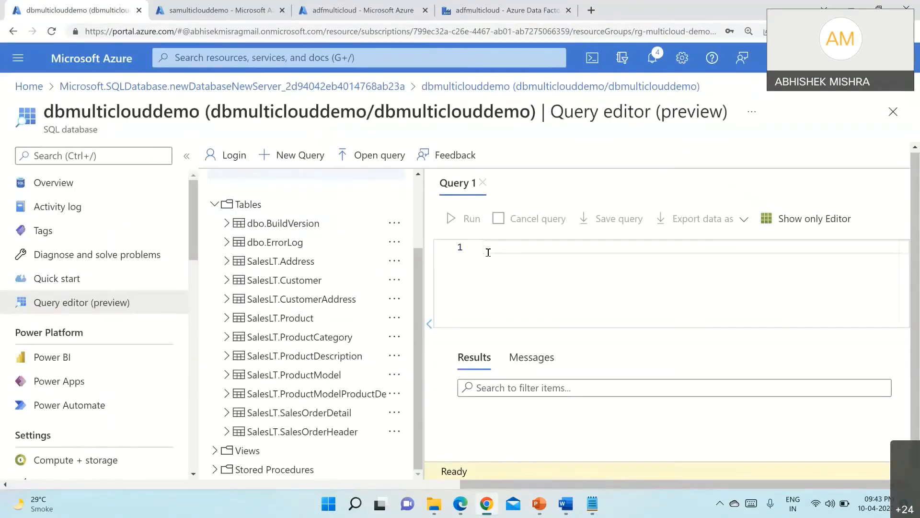
- Paste the table-listing query, replace [DB_Name] with dbmulticlouddemo, and run it
key("ctrl+v")
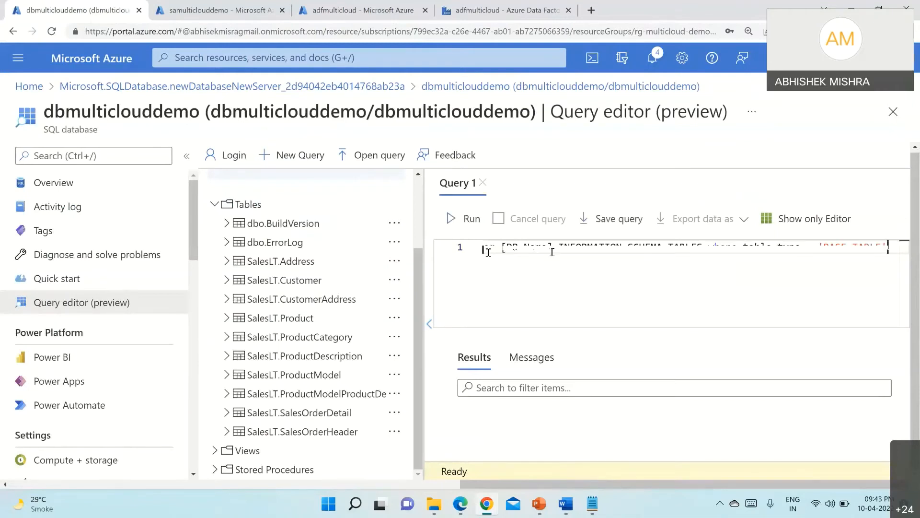
double_click(552, 251)
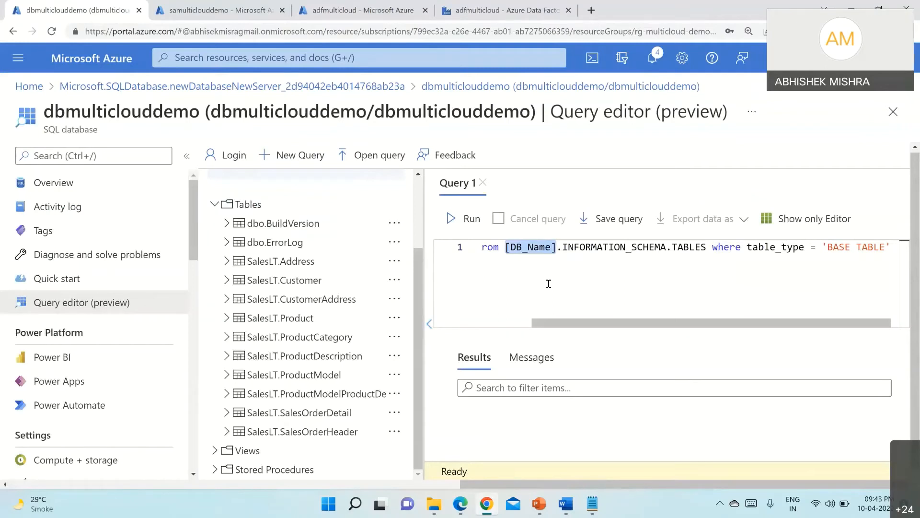
type("dbmult")
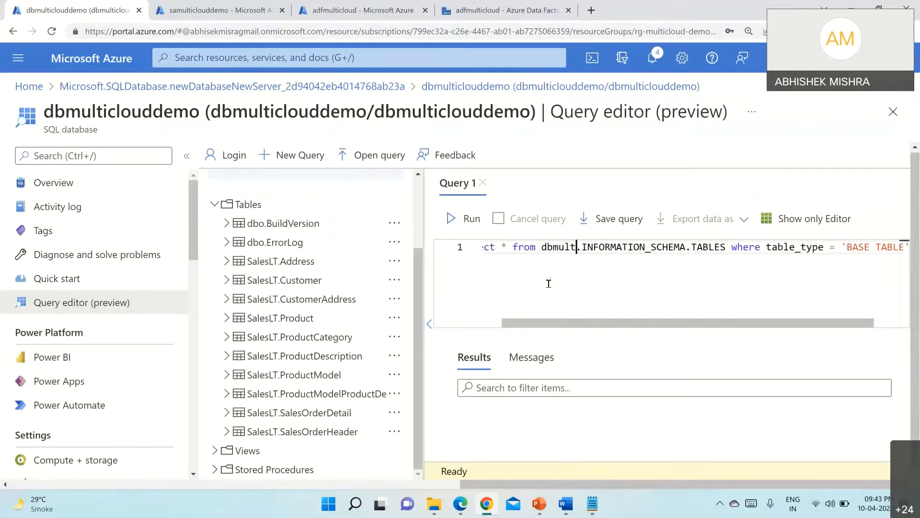
type("icloud")
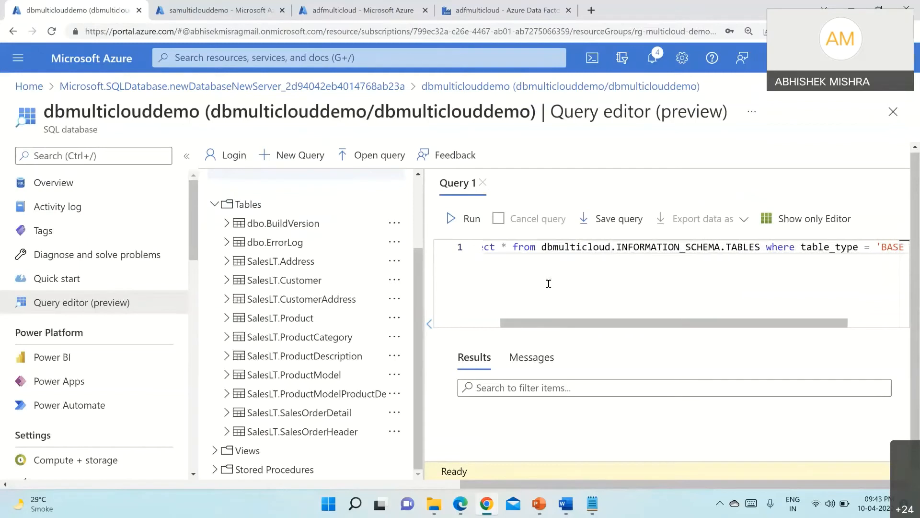
type("demo")
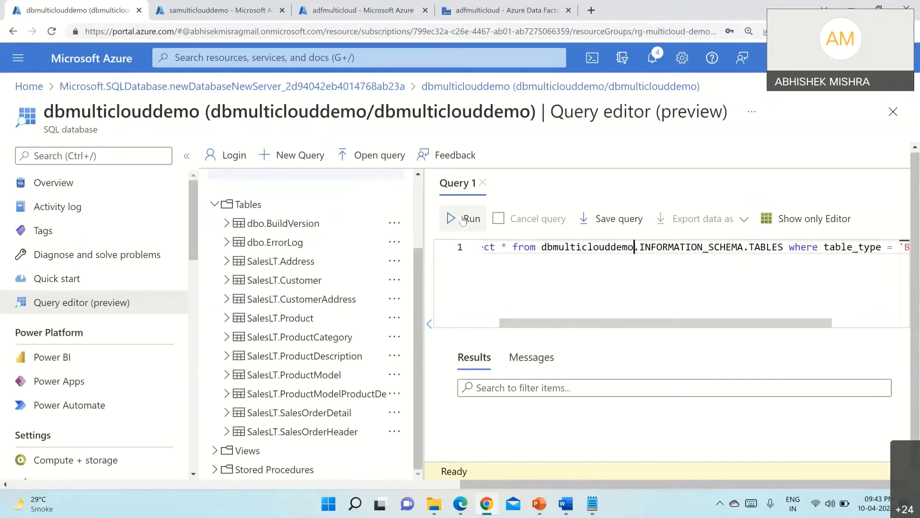
left_click(463, 220)
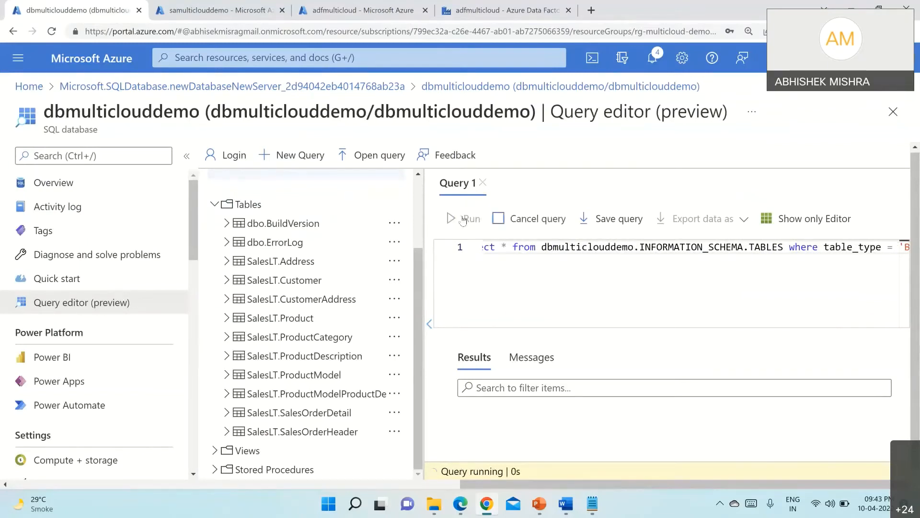
- Browse the returned base tables and select the query text to copy it
left_click(187, 158)
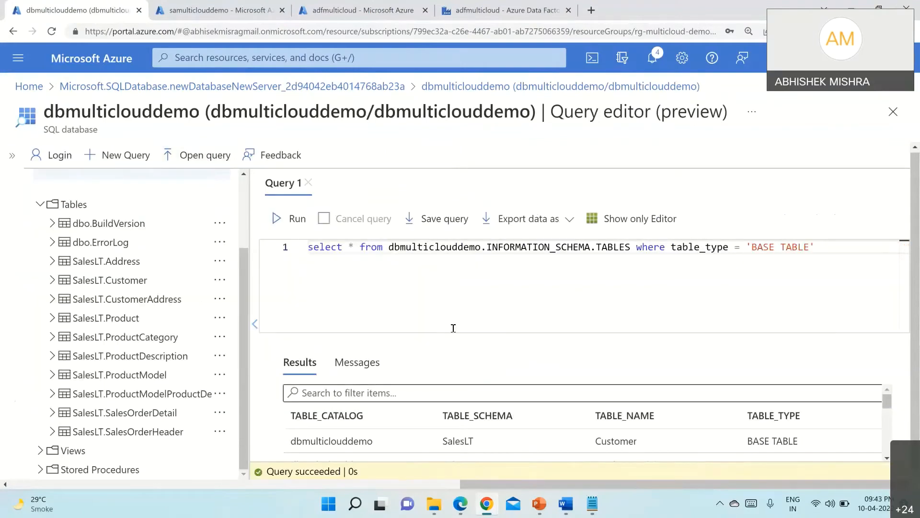
left_click(887, 458)
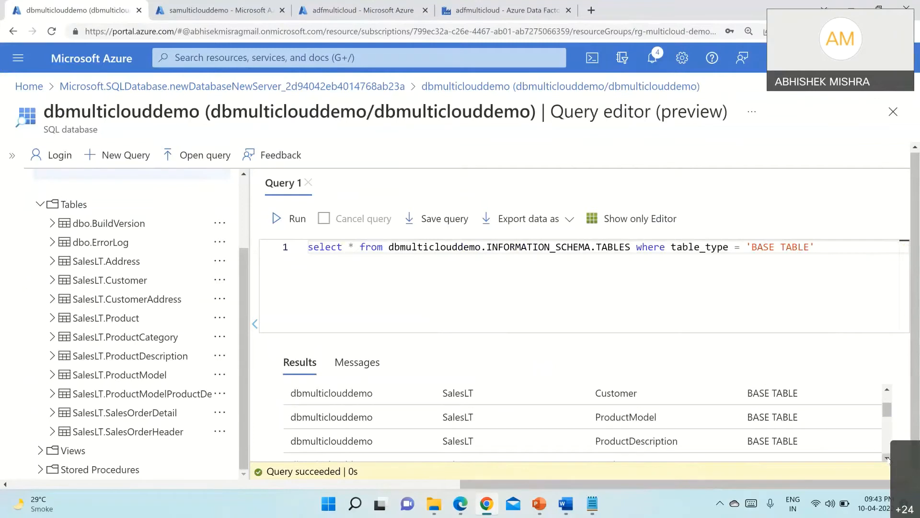
scroll(478, 455, "up", 2)
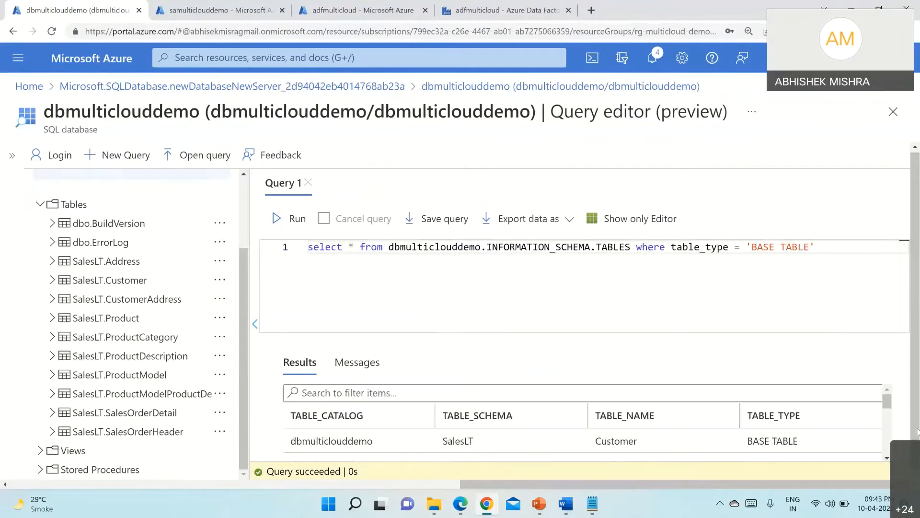
left_click(887, 458)
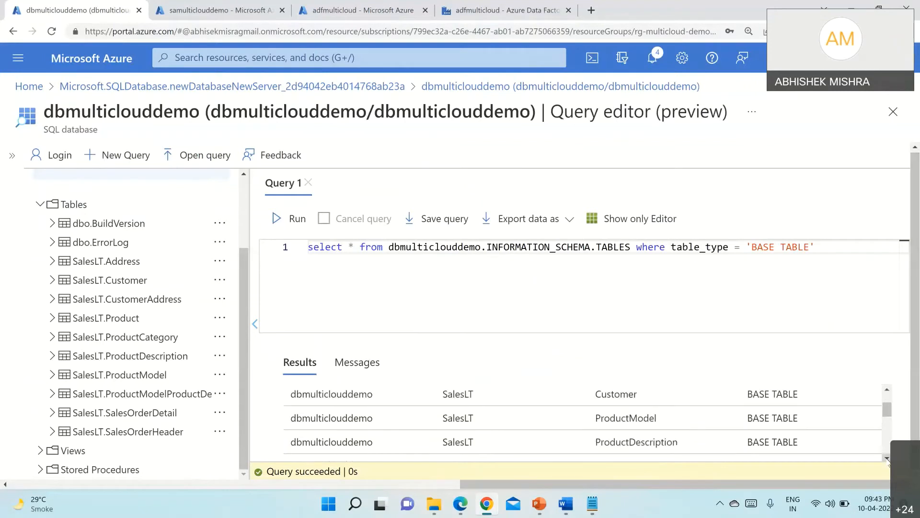
left_click(887, 458)
left_click(887, 458)
left_click(887, 458)
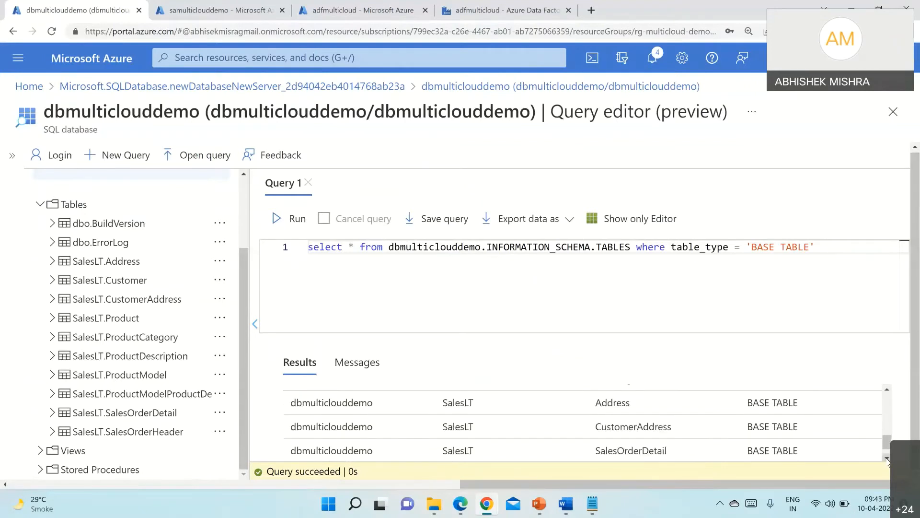
left_click(887, 458)
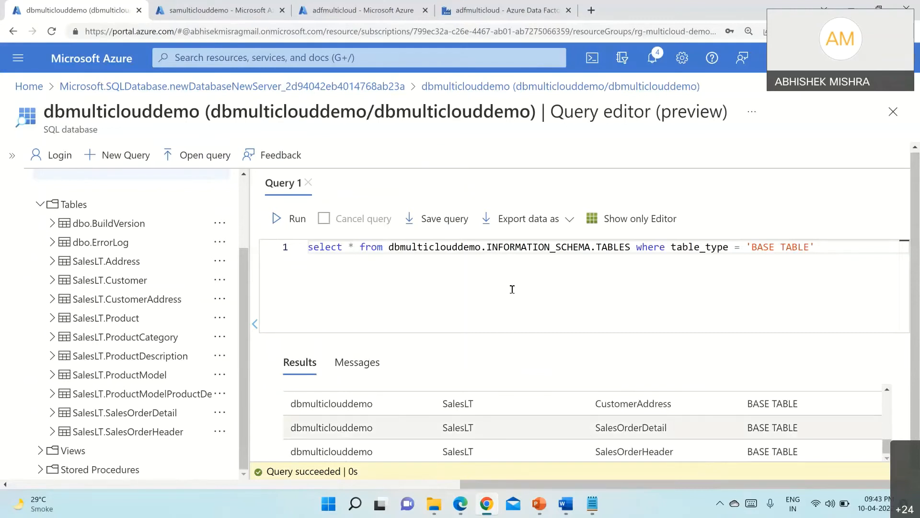
left_click_drag(331, 261, 308, 252)
key("ctrl+c")
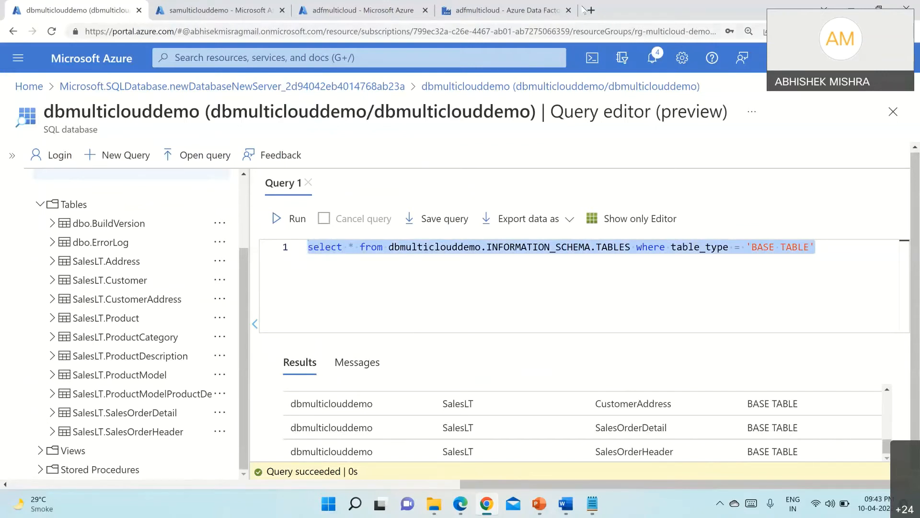
- Paste the INFORMATION_SCHEMA.TABLES base-table query into LookupSQLTableNames' Query box
left_click(555, 12)
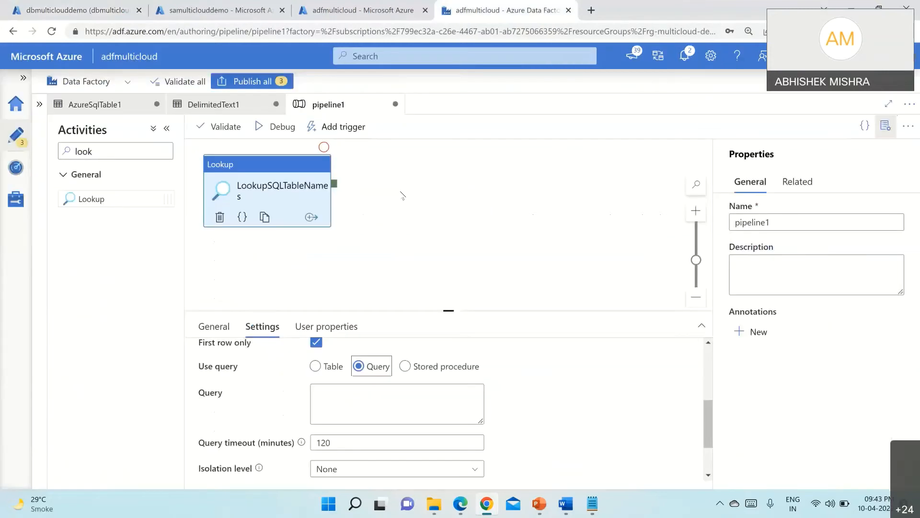
left_click(363, 402)
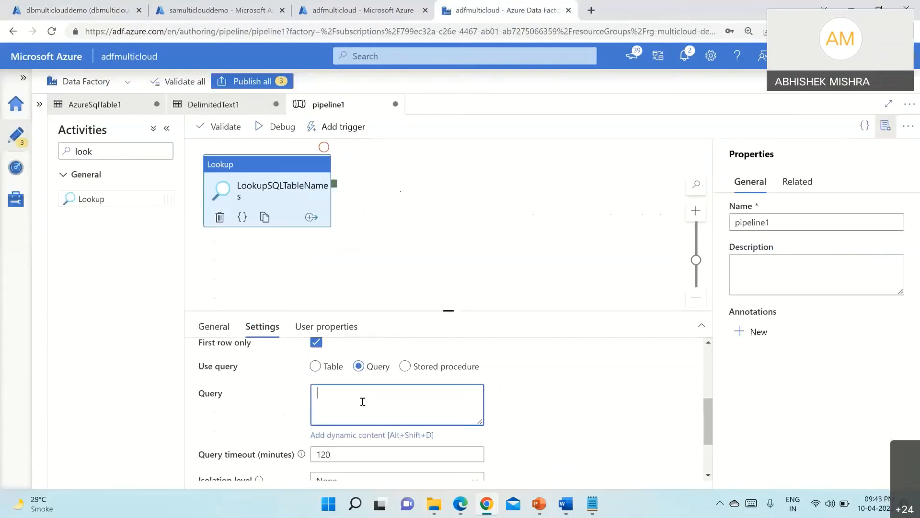
key("ctrl+v")
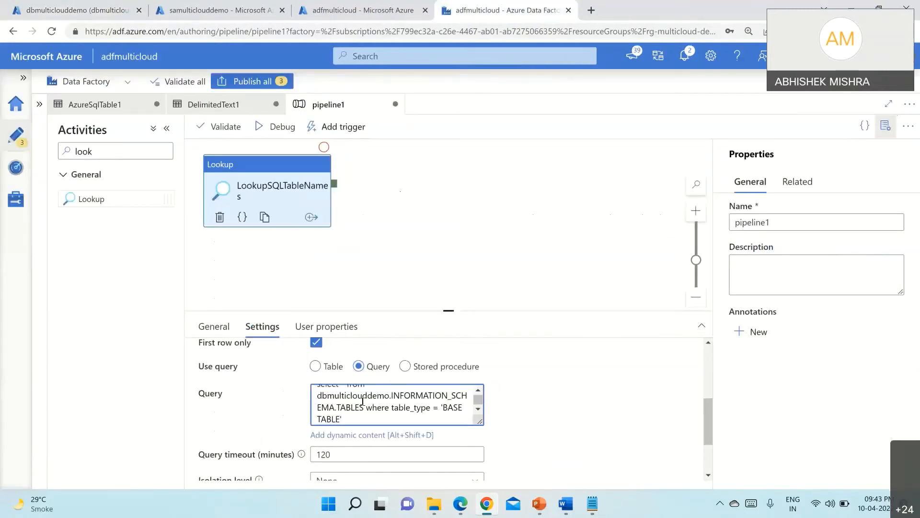
left_click(478, 408)
left_click_drag(480, 404, 551, 403)
scroll(559, 406, "down", 1)
scroll(562, 408, "down", 1)
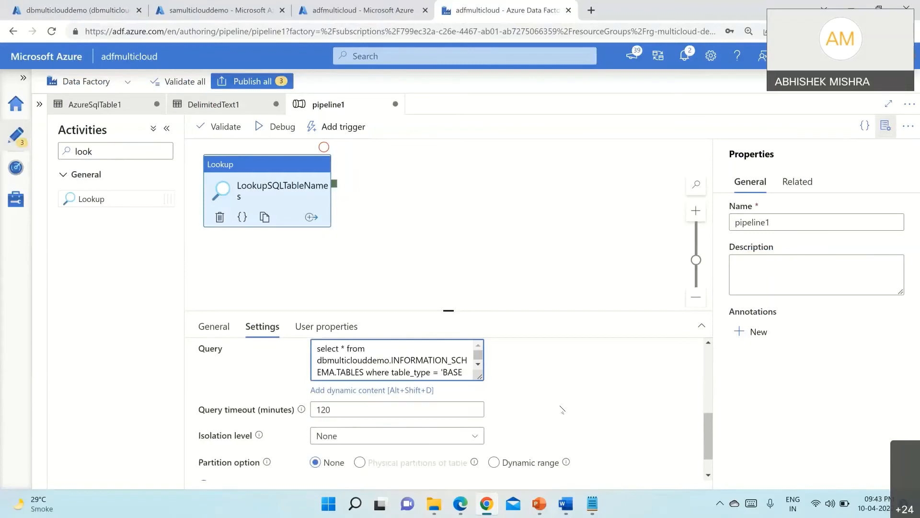
scroll(562, 408, "up", 1)
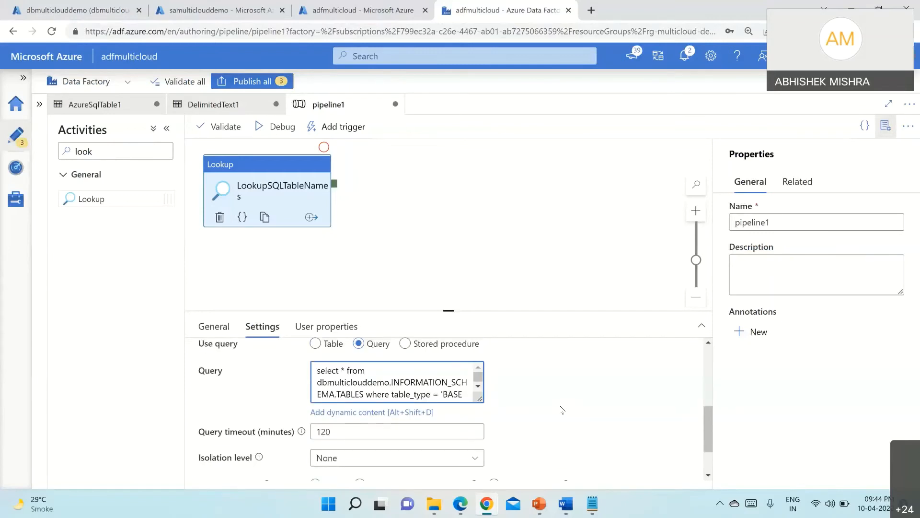
scroll(562, 408, "up", 1)
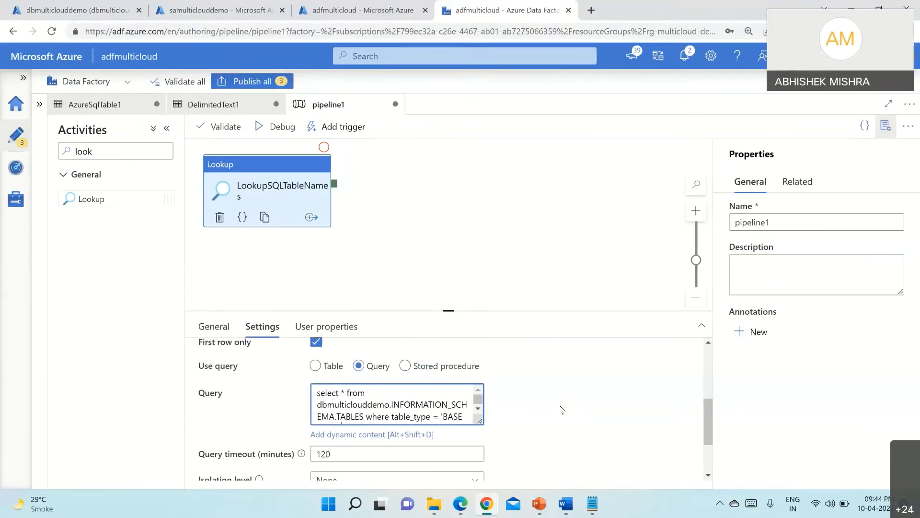
- Go to the dbmulticlouddemo Query editor tab, then restore Chrome down to reveal the PowerPoint Solution Design slide
left_click(95, 11)
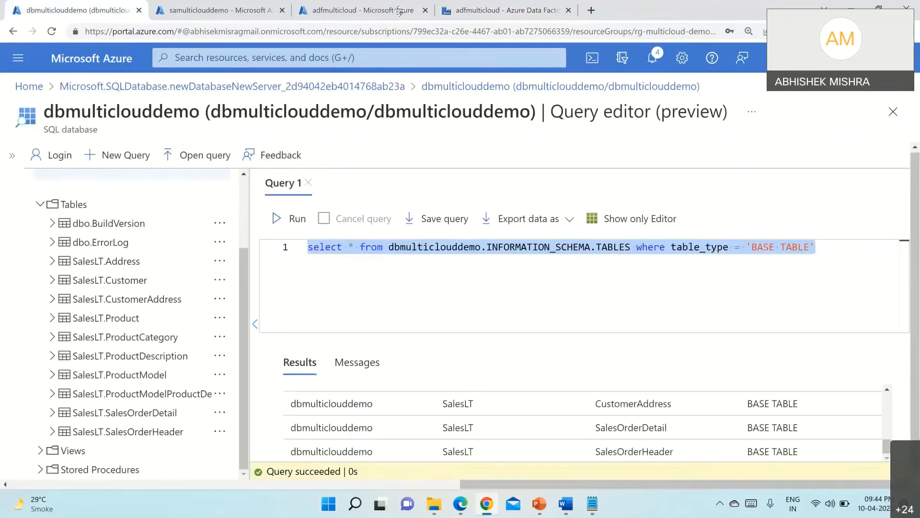
left_click(709, 154)
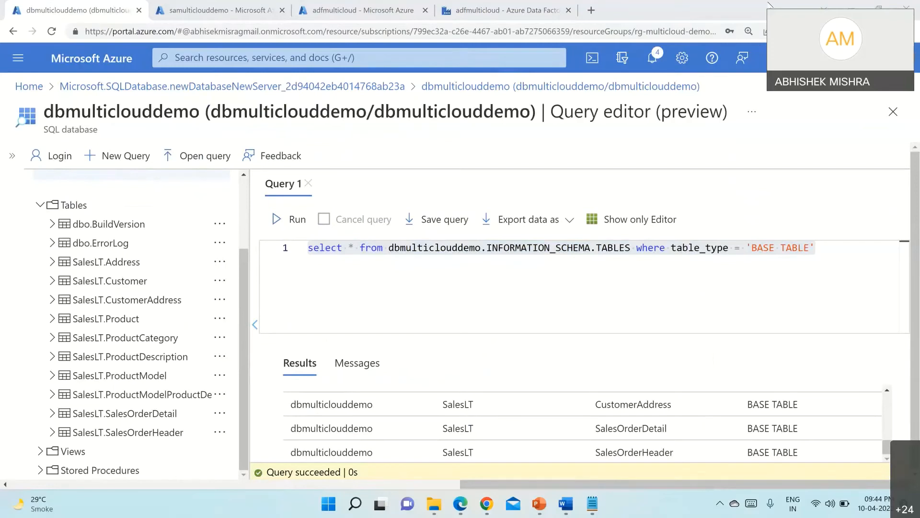
left_click(770, 5)
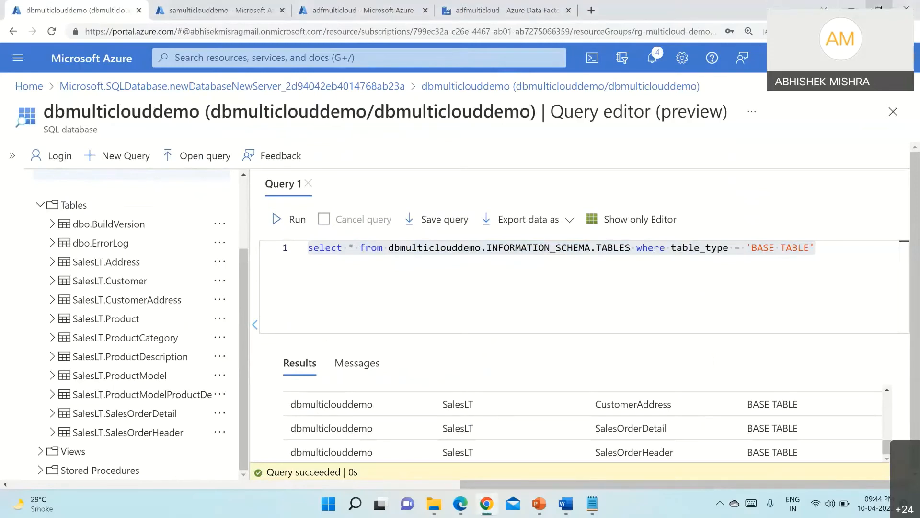
left_click(879, 8)
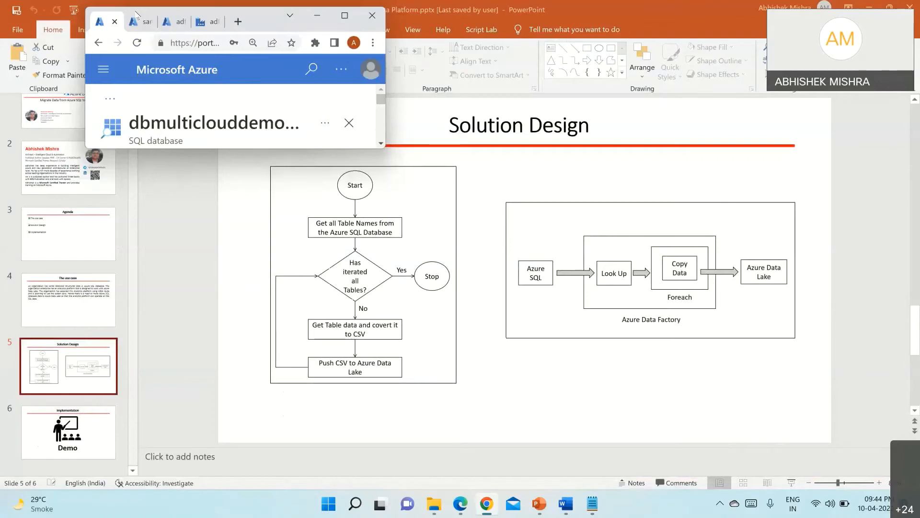
- Maximize Chrome again to show the completed dbmulticlouddemo deployment Overview
left_click(344, 15)
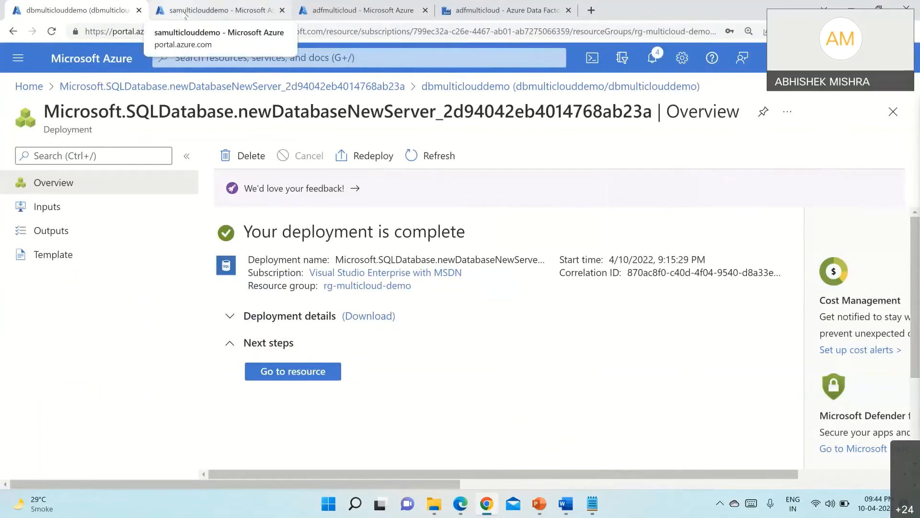
- Check the SQL query in the Notepad notes and return to the deployed SQL database in Azure Portal
left_click(599, 512)
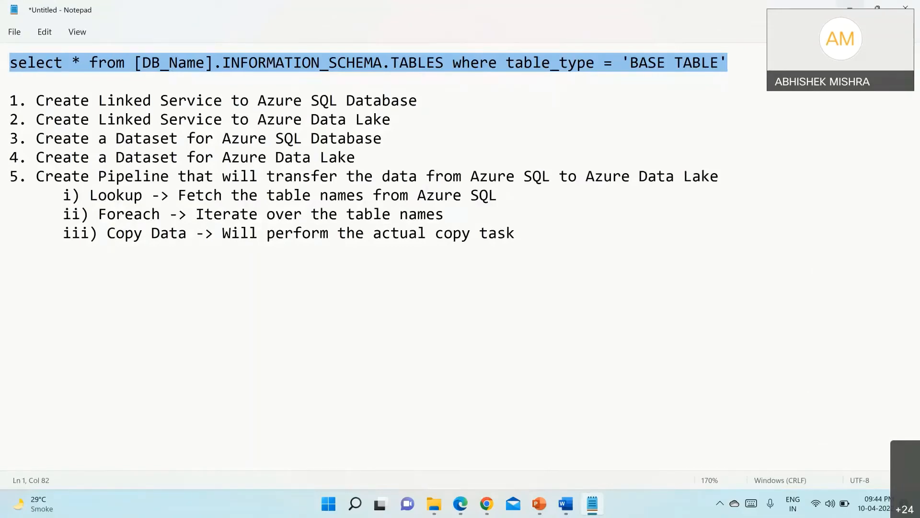
key("alt+Tab")
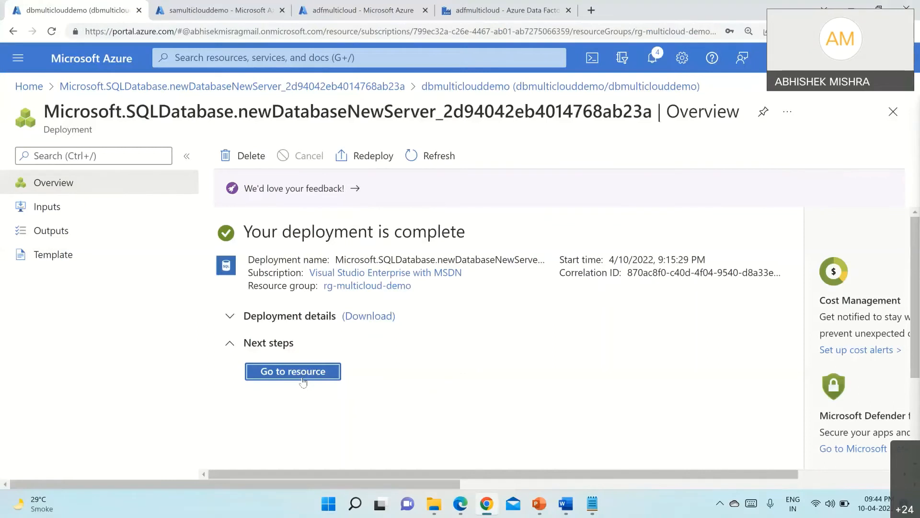
left_click(302, 375)
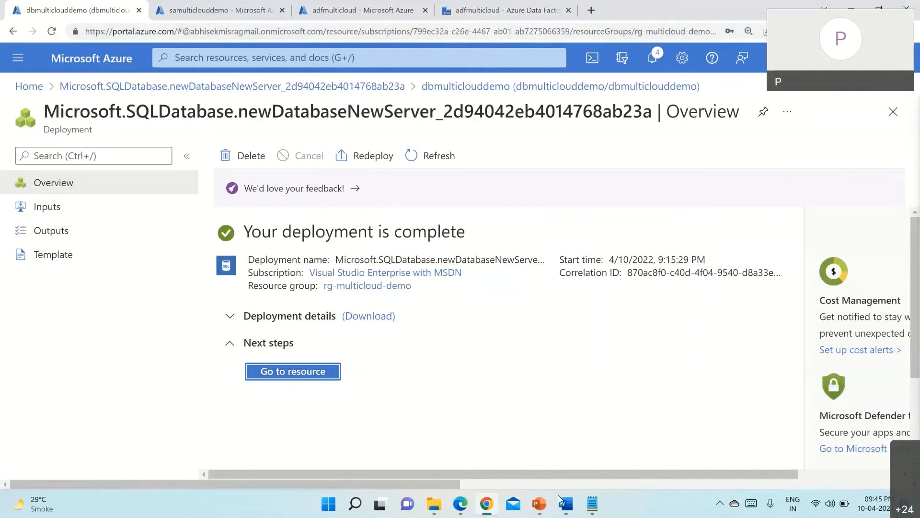
left_click(587, 503)
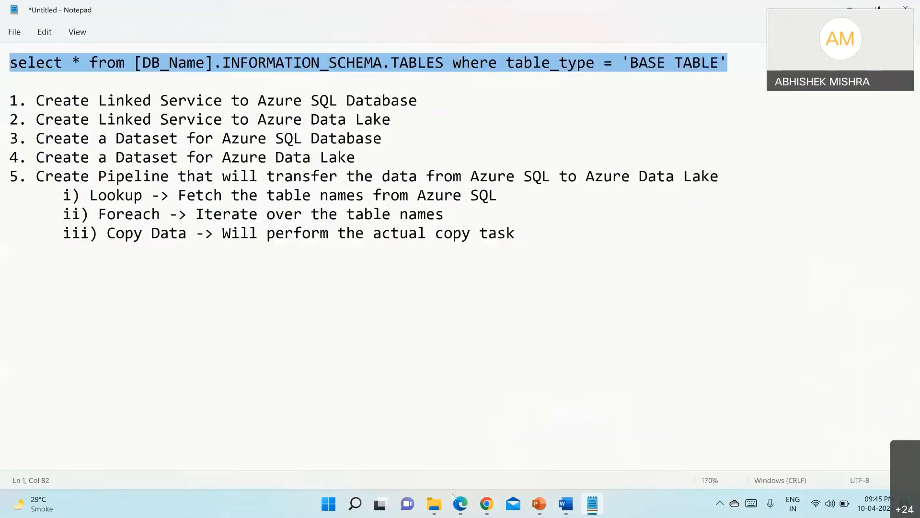
mouse_move(487, 504)
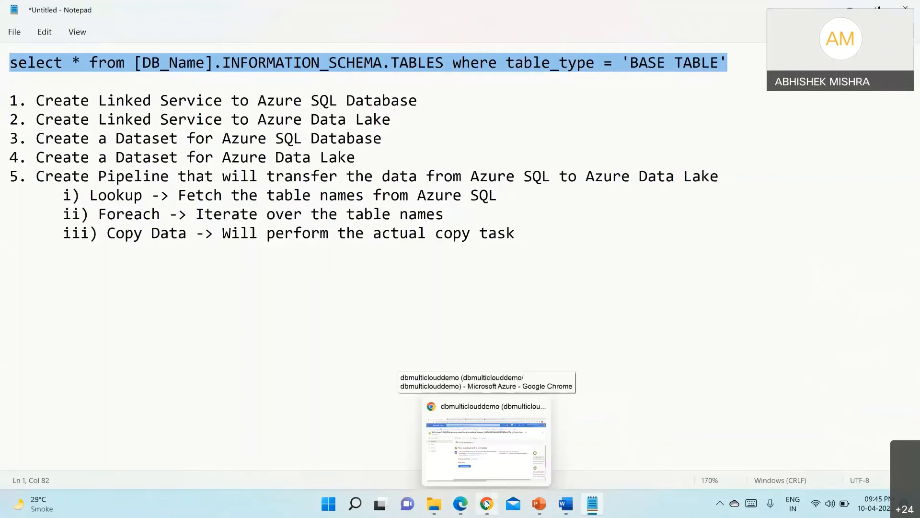
left_click(487, 503)
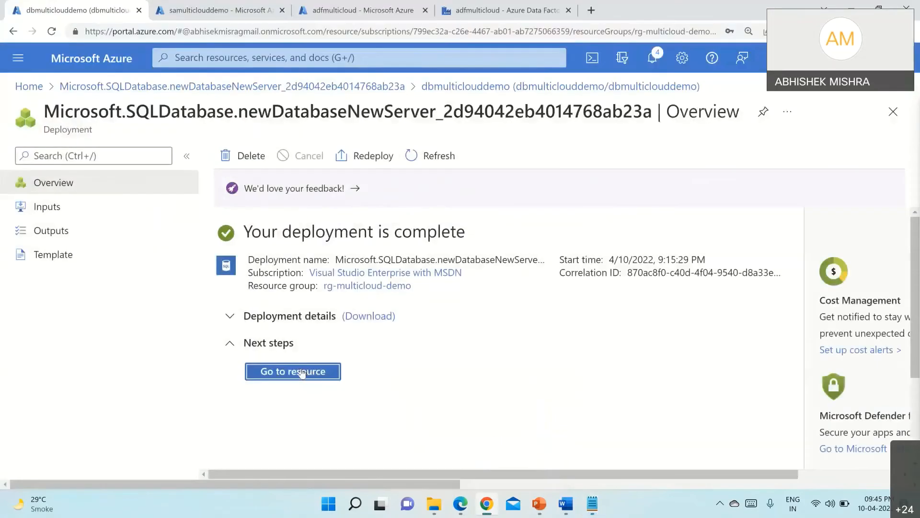
- Return to the SQL deployment Overview tab and reload the page from the address bar
left_click(208, 12)
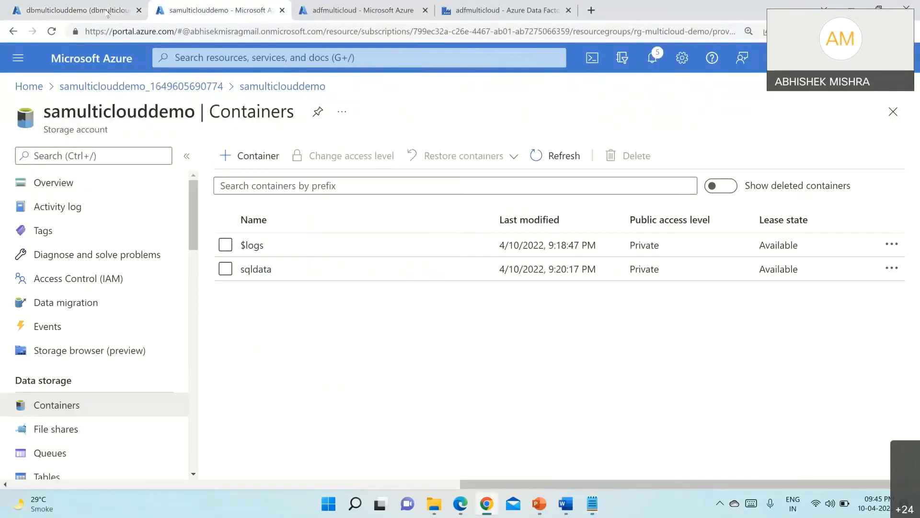
left_click(79, 11)
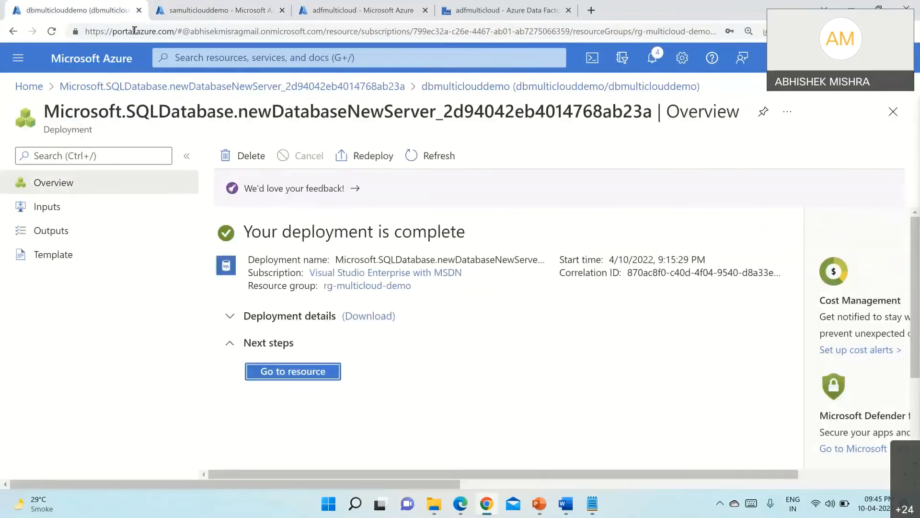
left_click(137, 32)
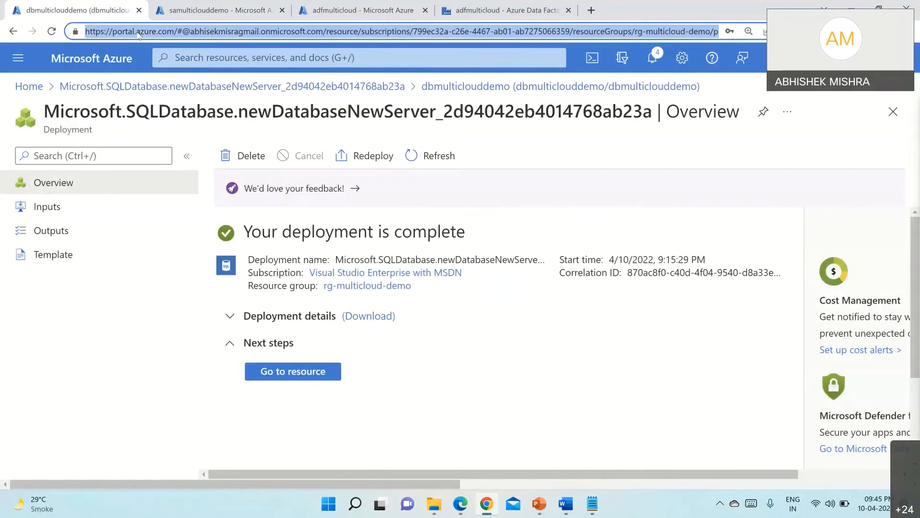
key("Return")
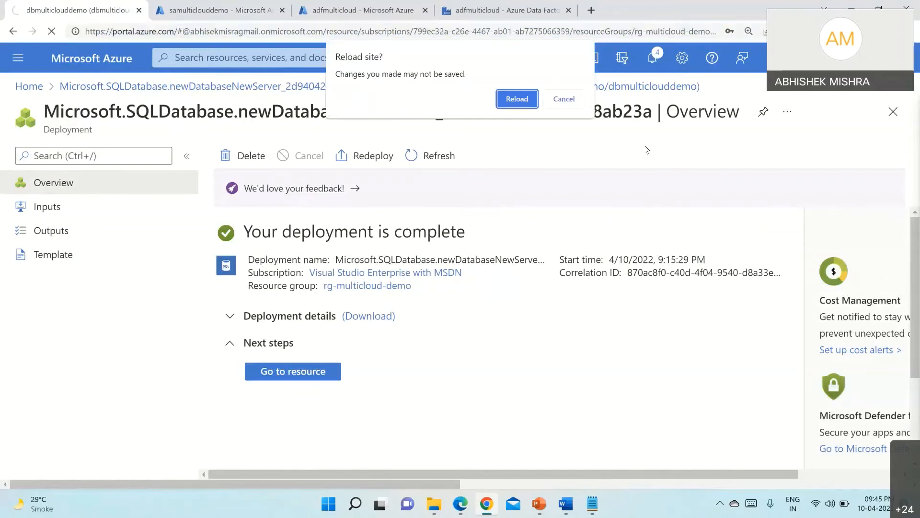
- Confirm the reload and sign in to the dbmulticlouddemo Query editor with the SQL login password
left_click(520, 99)
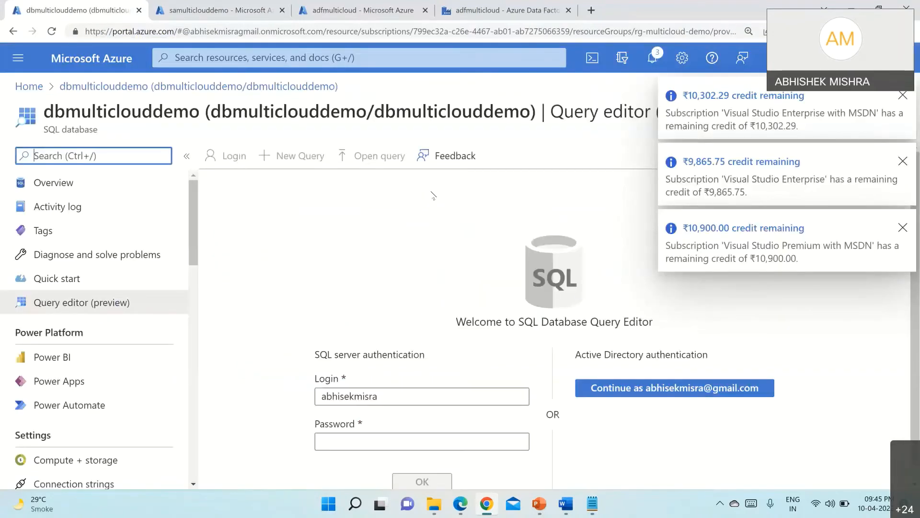
left_click(333, 438)
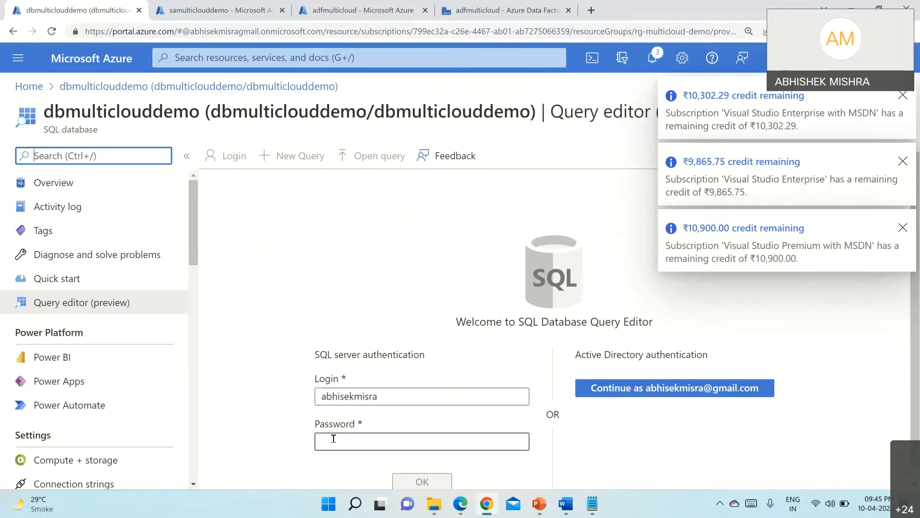
type("•••••")
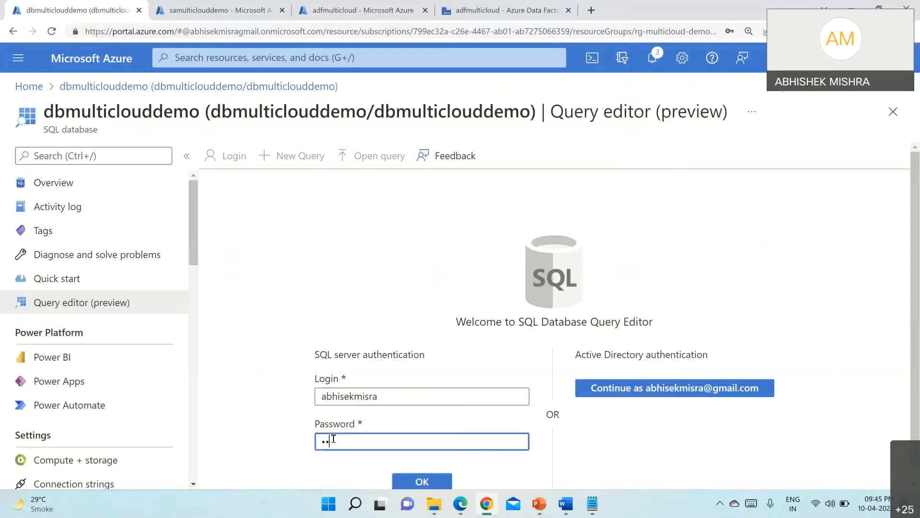
type("••••••••••")
left_click(420, 483)
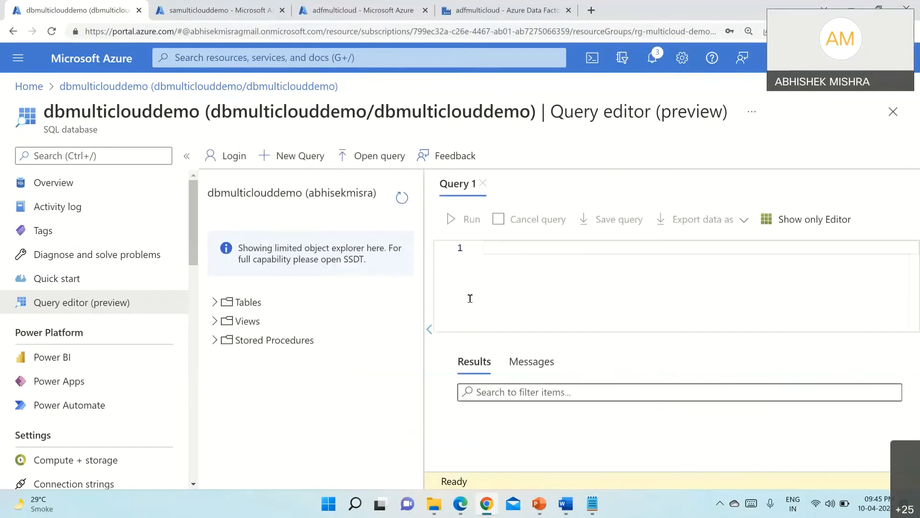
- Paste the INFORMATION_SCHEMA.TABLES listing query into Query 1 and run it
left_click(491, 253)
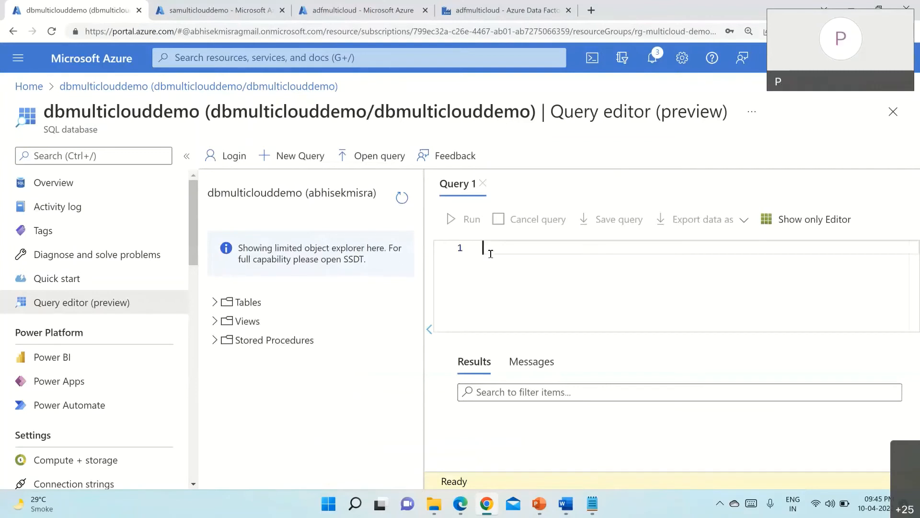
type("from [DB_Name].INFORMATION_SCHEMA.TABLES where table_type = 'BASE TABLE'")
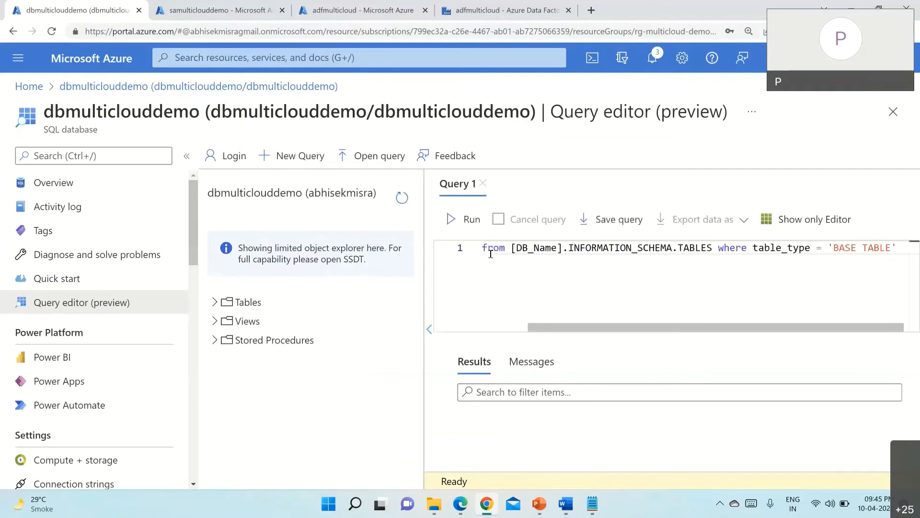
left_click_drag(484, 252, 481, 267)
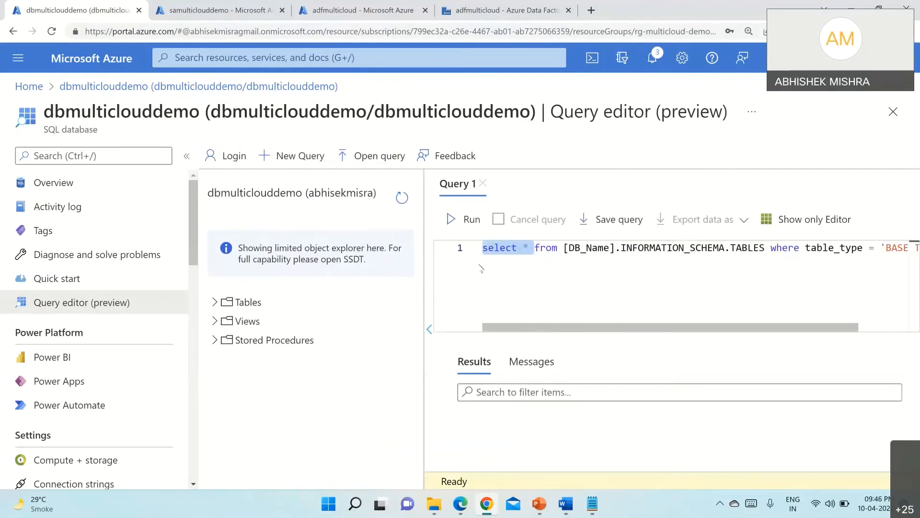
left_click(450, 218)
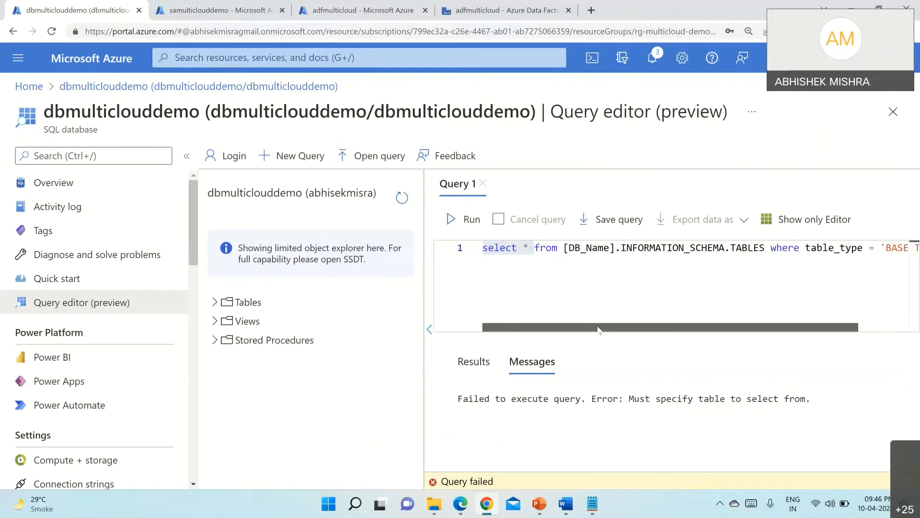
- Replace the [DB_Name] placeholder with dbmulticlouddemo and rerun the query successfully
left_click_drag(597, 327, 587, 329)
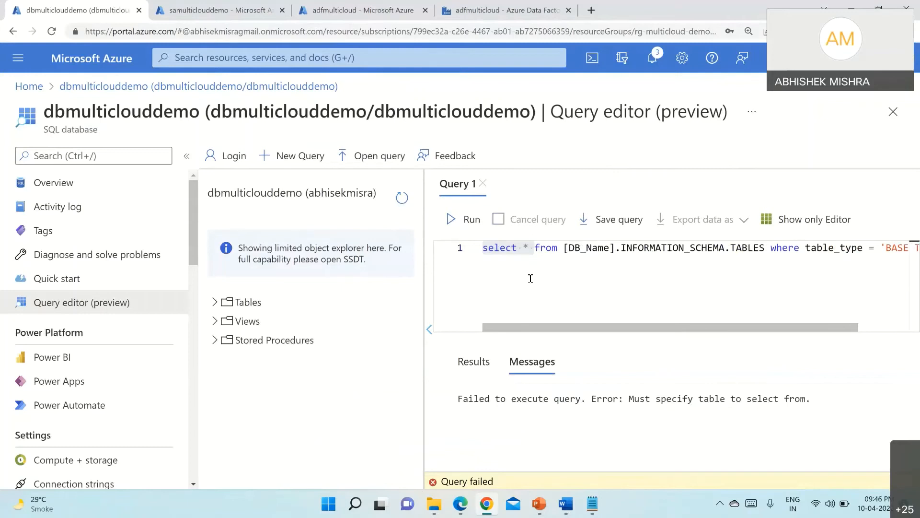
left_click_drag(530, 278, 551, 276)
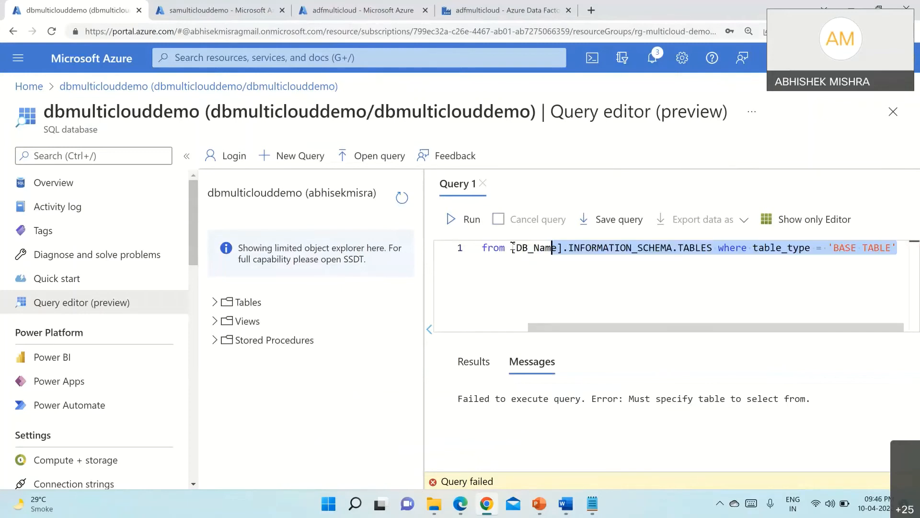
left_click_drag(513, 248, 563, 248)
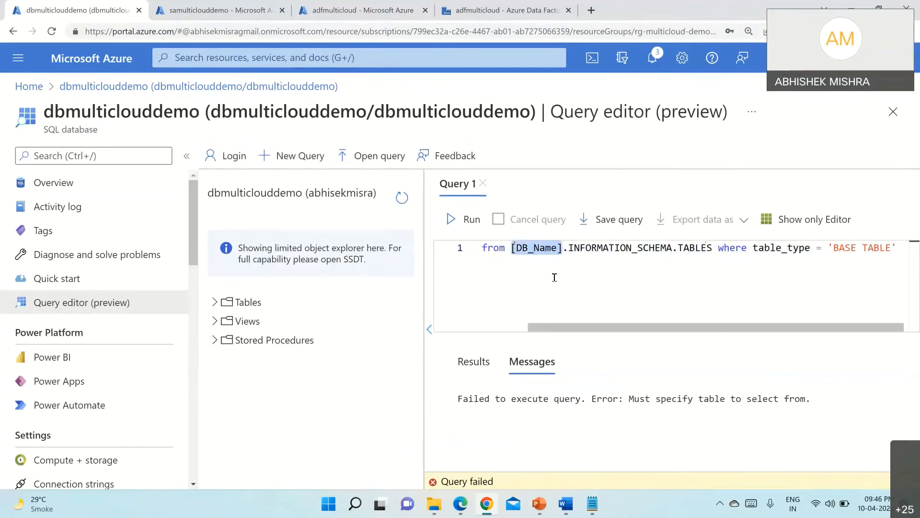
type("dbmulti")
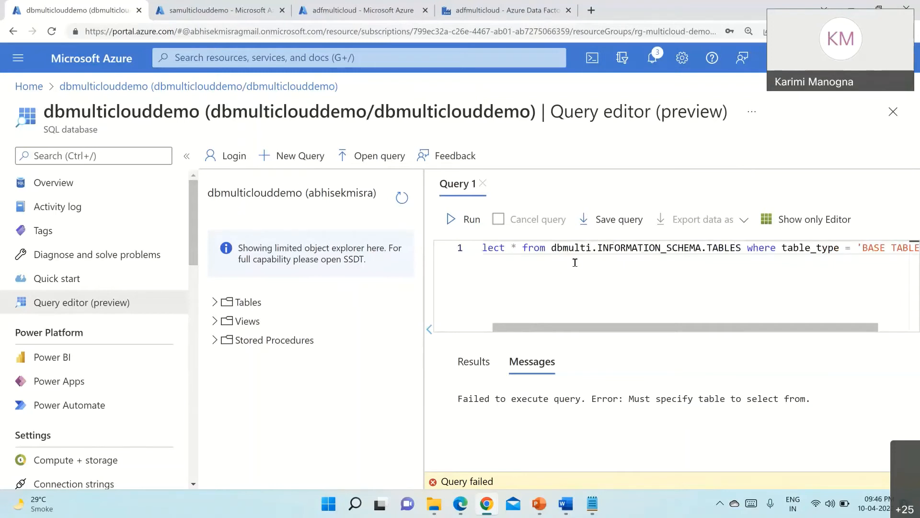
type("cloud")
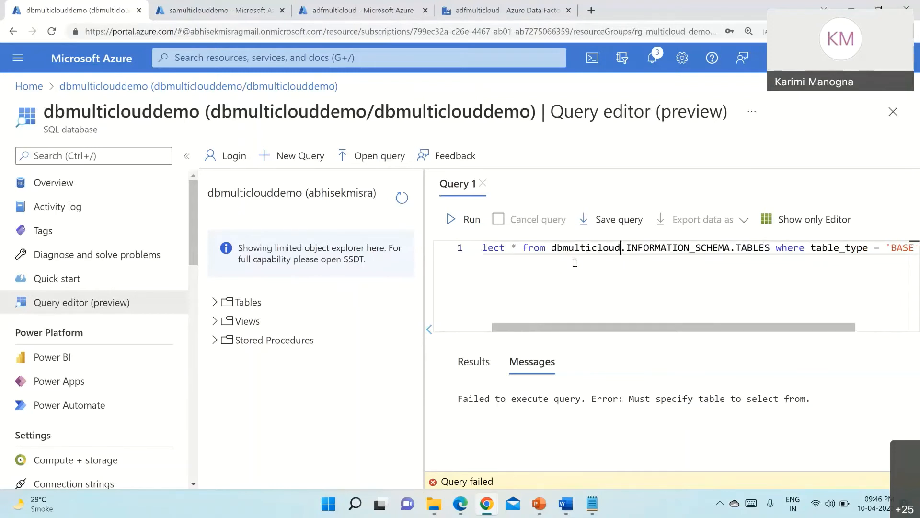
type("demo")
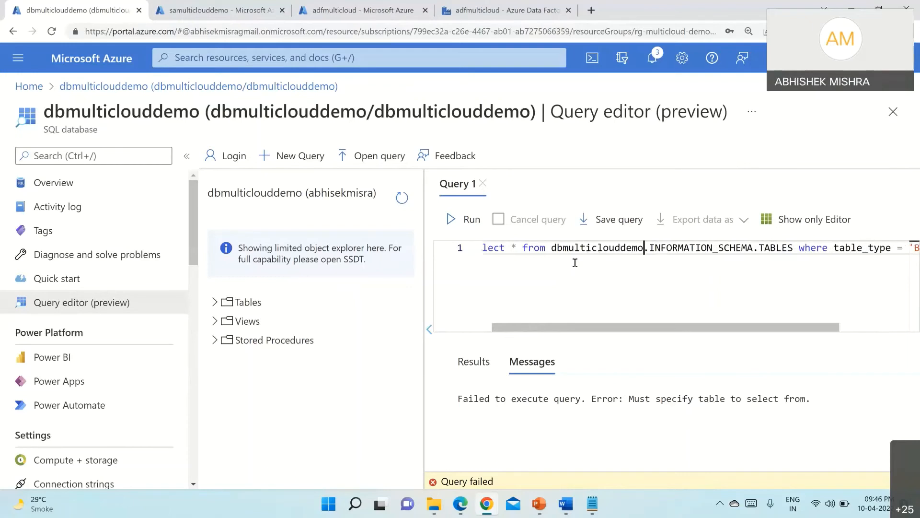
left_click(475, 221)
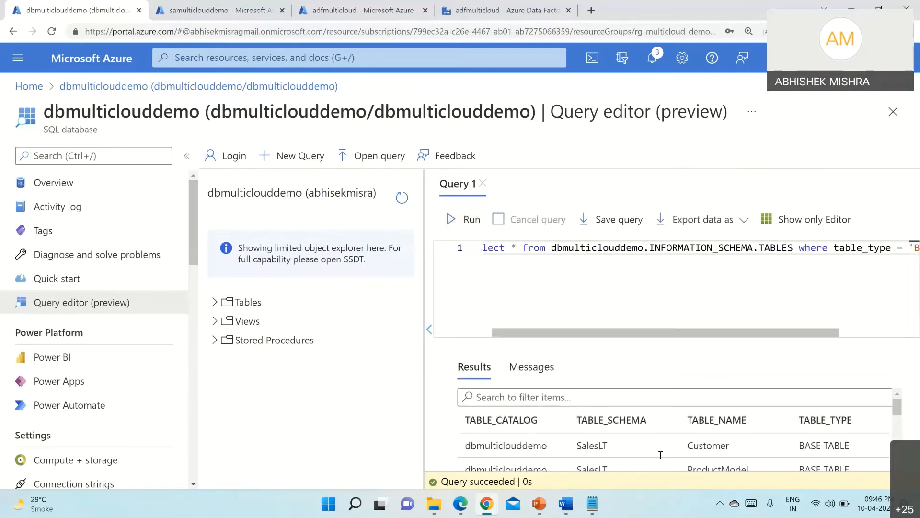
- Select the whole INFORMATION_SCHEMA.TABLES query and switch to the adfmulticloud Data Factory tab
scroll(661, 454, "down", 5)
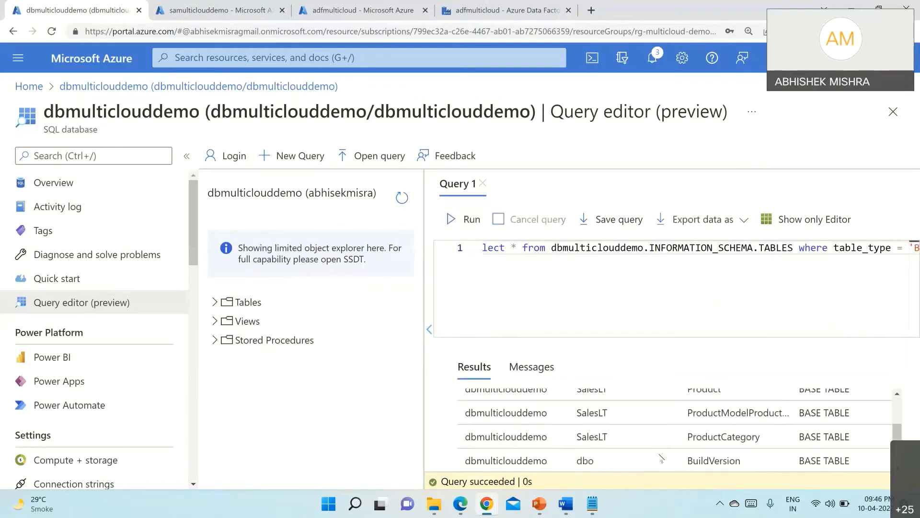
scroll(661, 457, "up", 5)
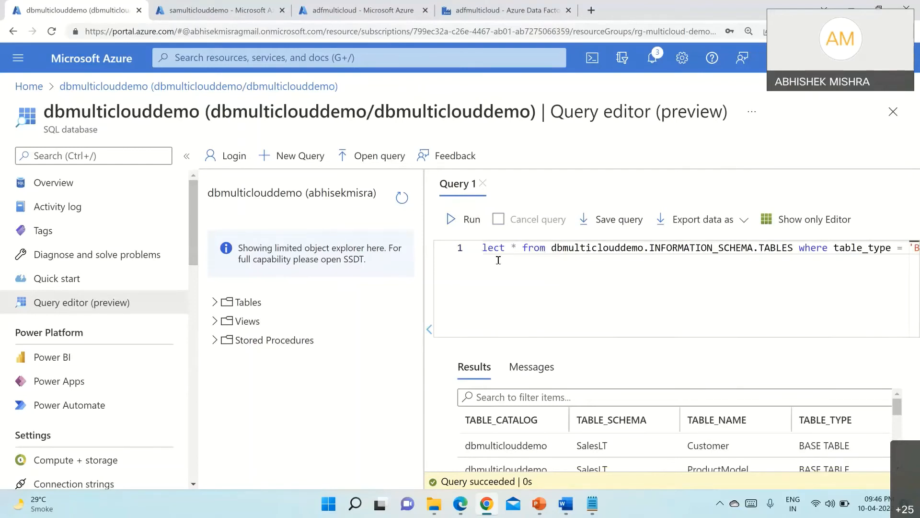
scroll(498, 252, "left", 1)
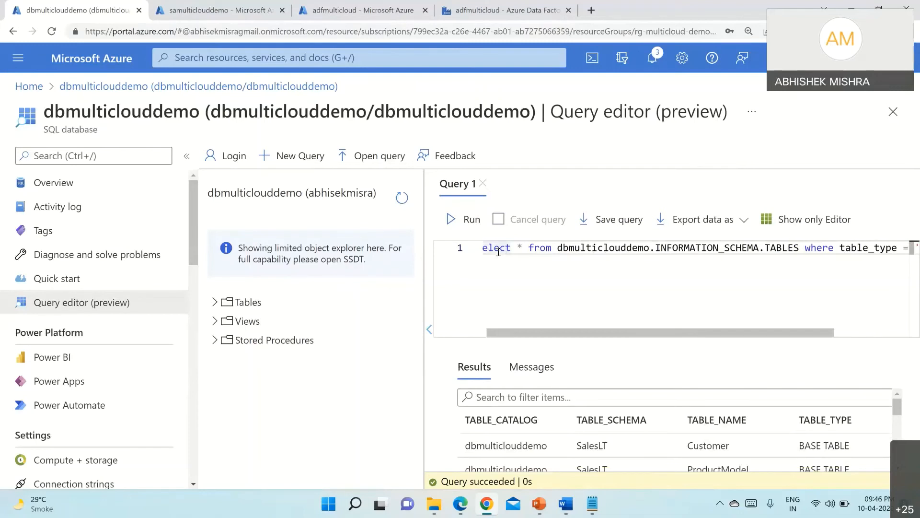
key("ctrl+a")
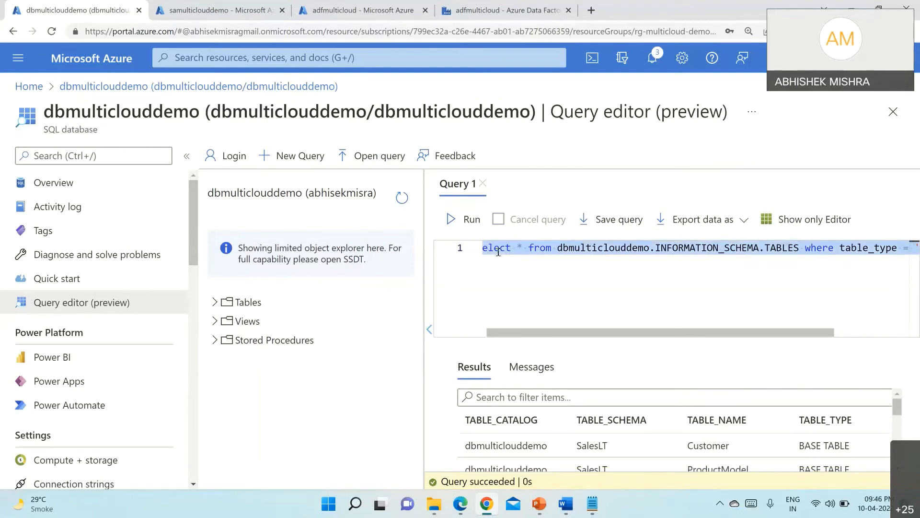
left_click(550, 13)
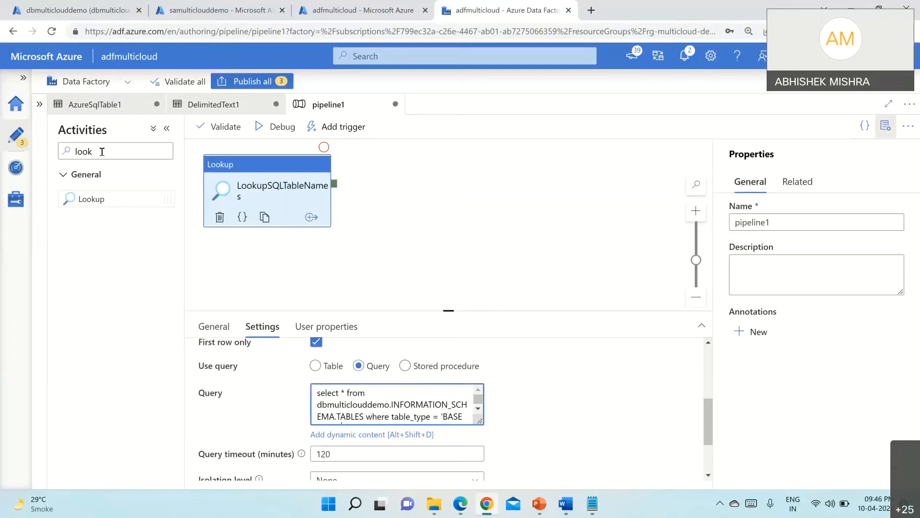
- Drop a ForEach activity onto pipeline1 and link it to LookupSQLTableNames' success output
left_click_drag(101, 152, 36, 146)
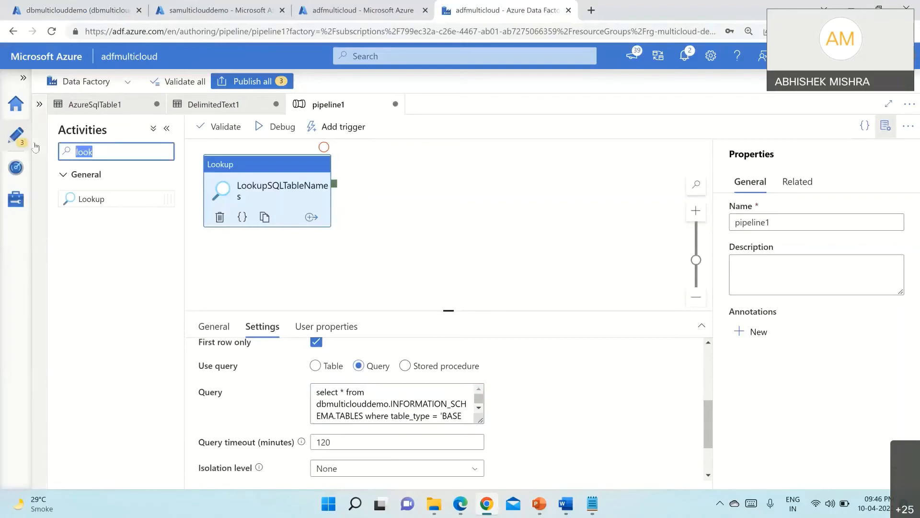
type("foreach")
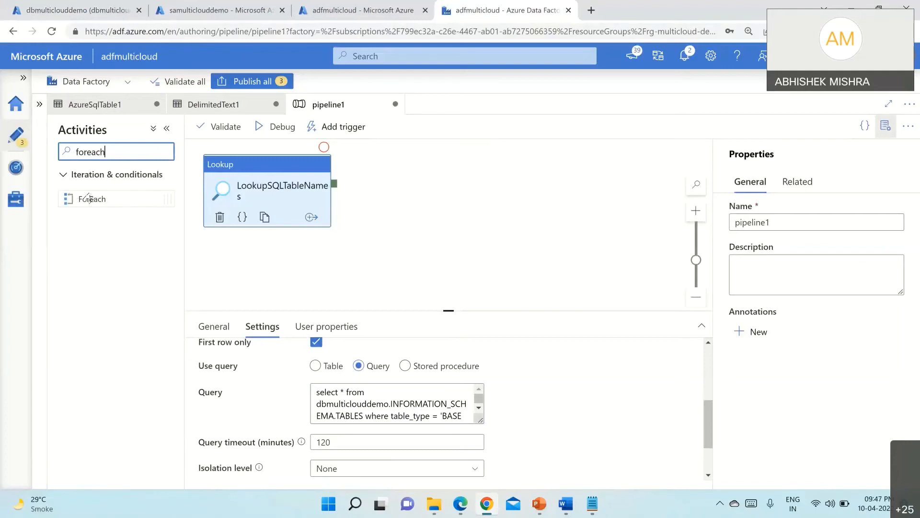
left_click_drag(88, 196, 471, 184)
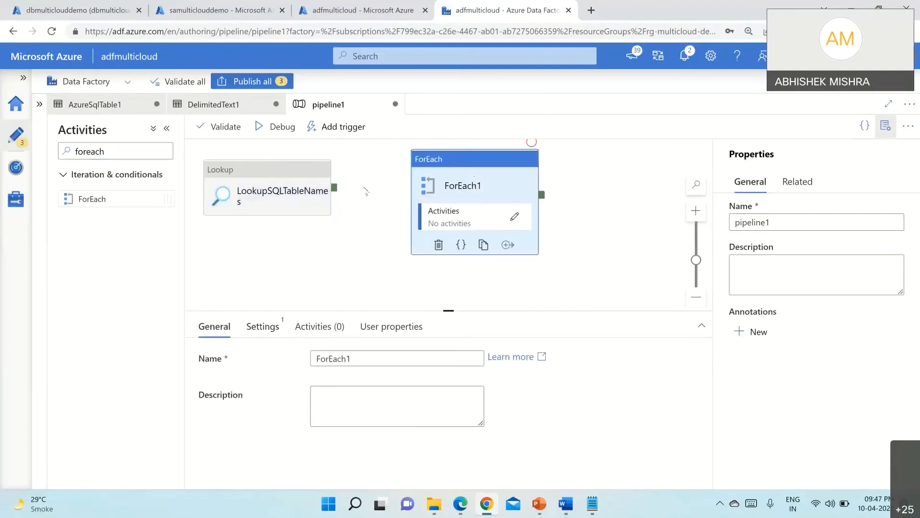
left_click_drag(335, 190, 416, 207)
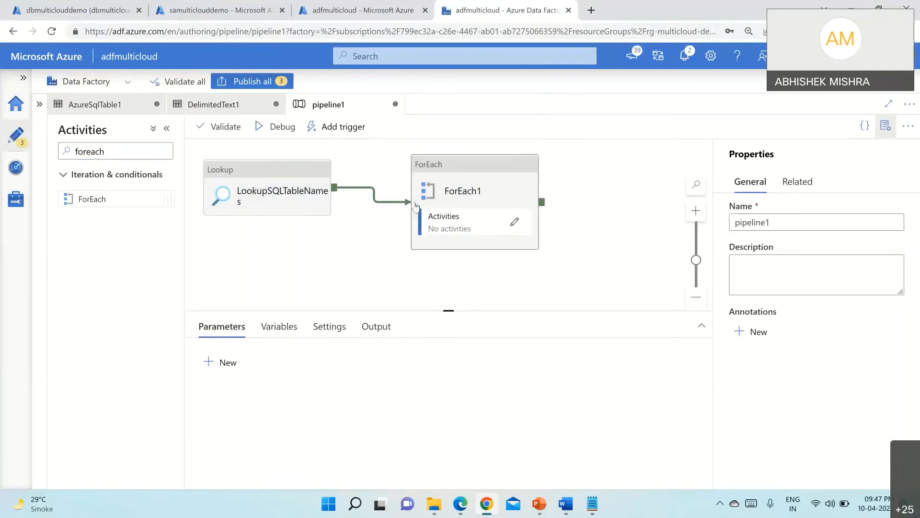
left_click(467, 191)
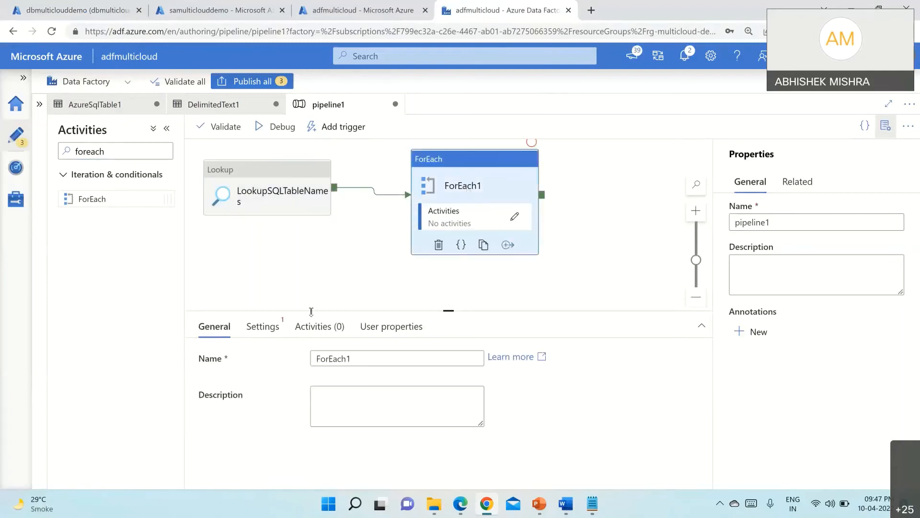
- Set ForEach1's Items to the LookupSQLTableNames output with .value appended, then review the expression
left_click(262, 336)
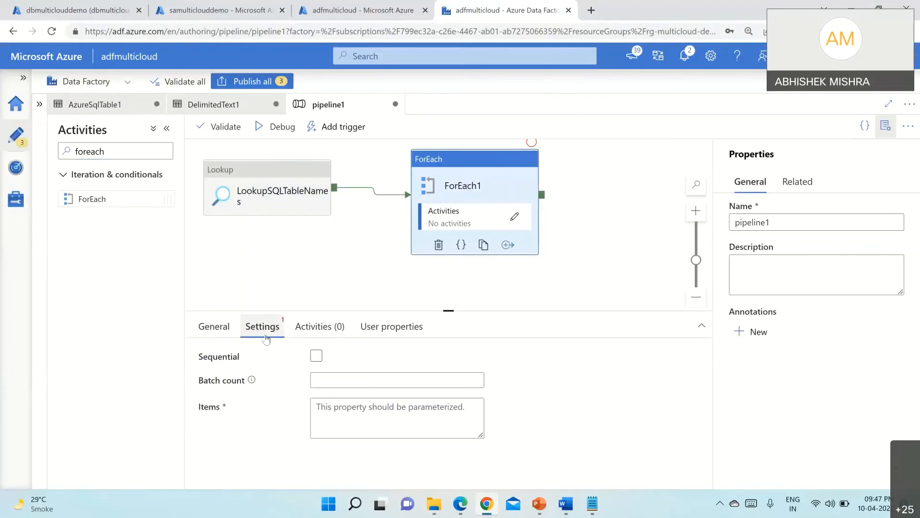
left_click(425, 407)
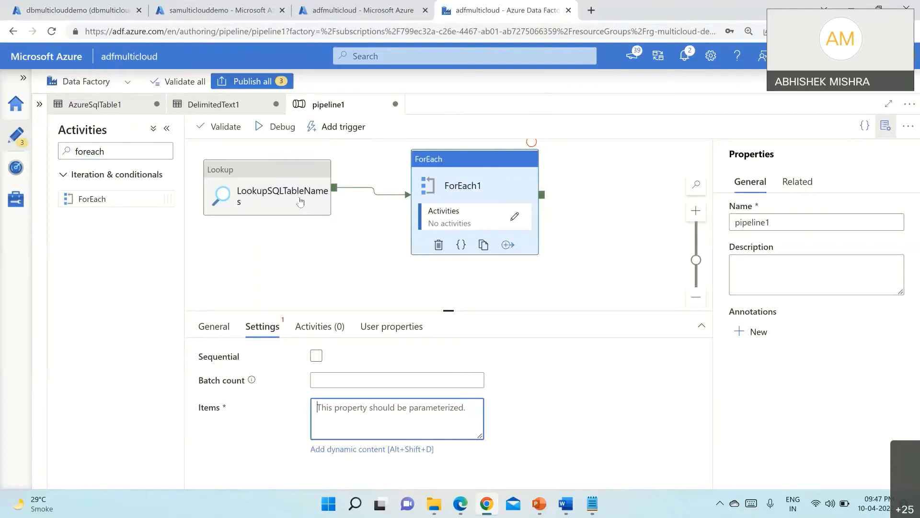
left_click(372, 449)
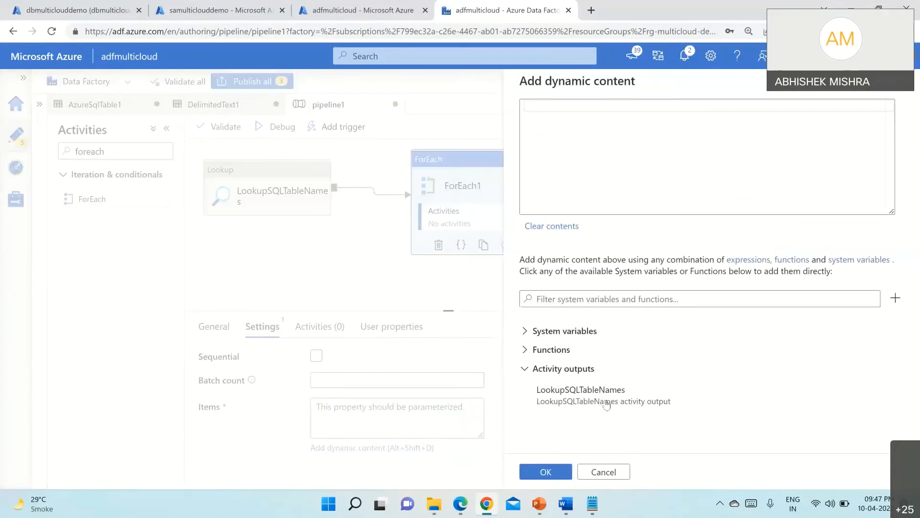
left_click(606, 404)
left_click(741, 133)
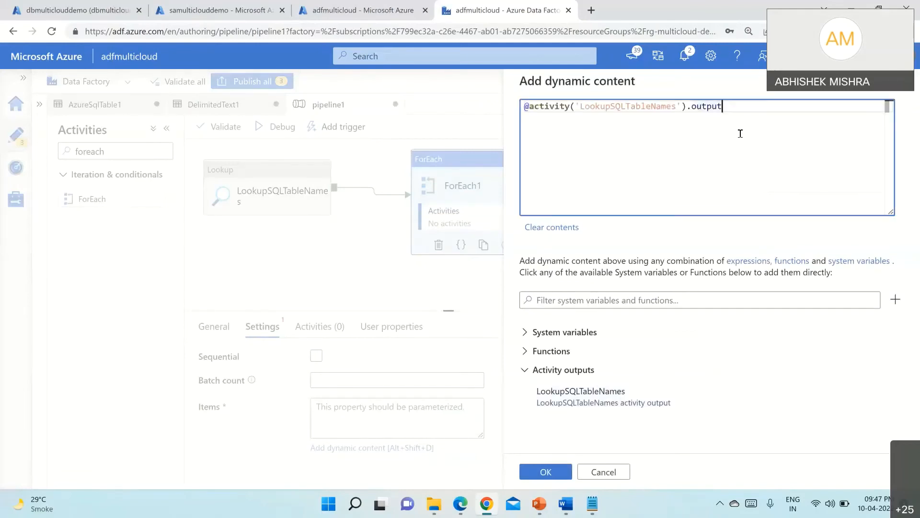
type(".")
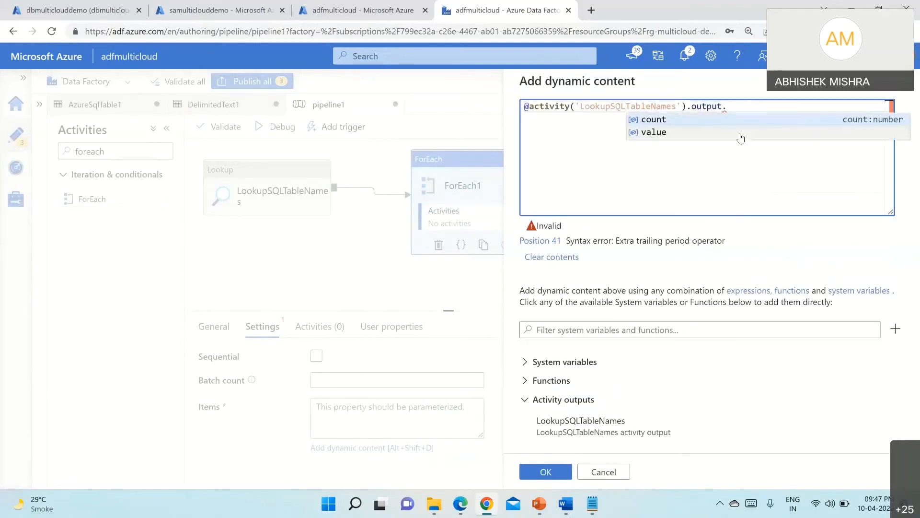
left_click(661, 134)
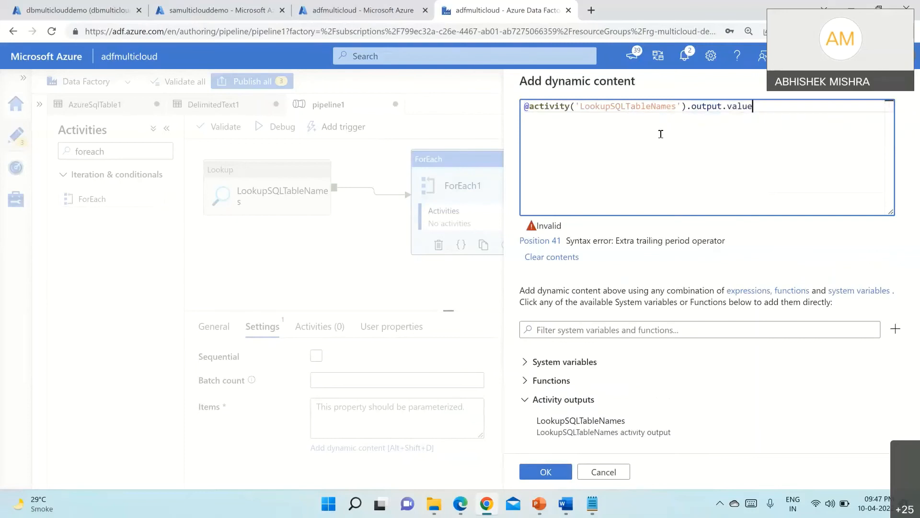
left_click(546, 471)
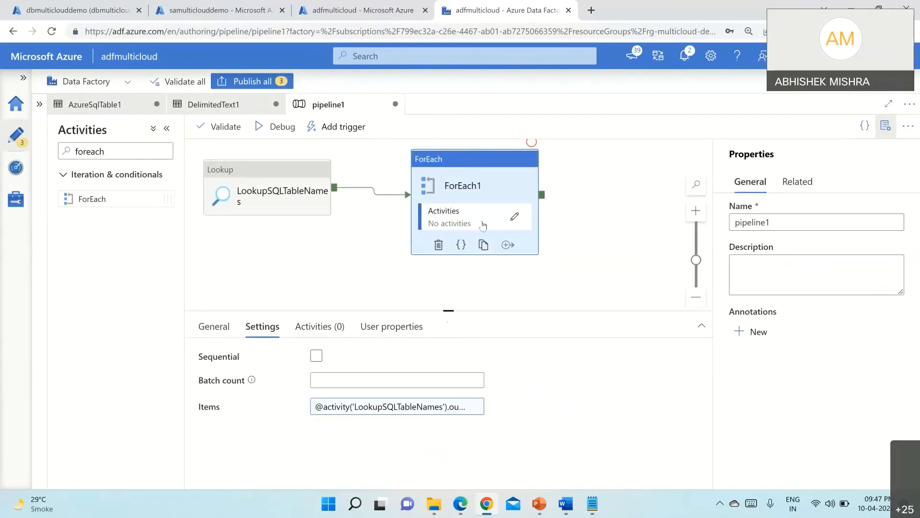
left_click(444, 407)
- Inside ForEach1's activity canvas, search 'copy' and drop in a Copy data activity
left_click(514, 220)
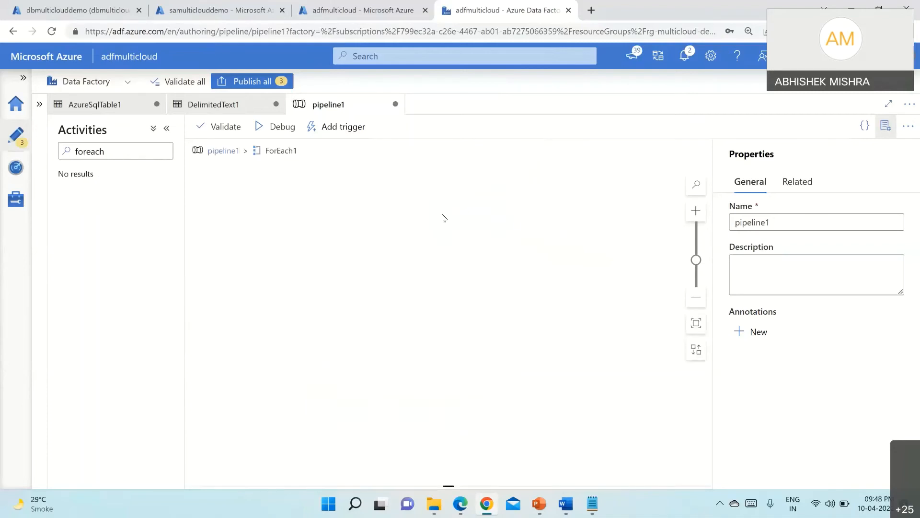
left_click_drag(131, 152, 70, 152)
type("cop")
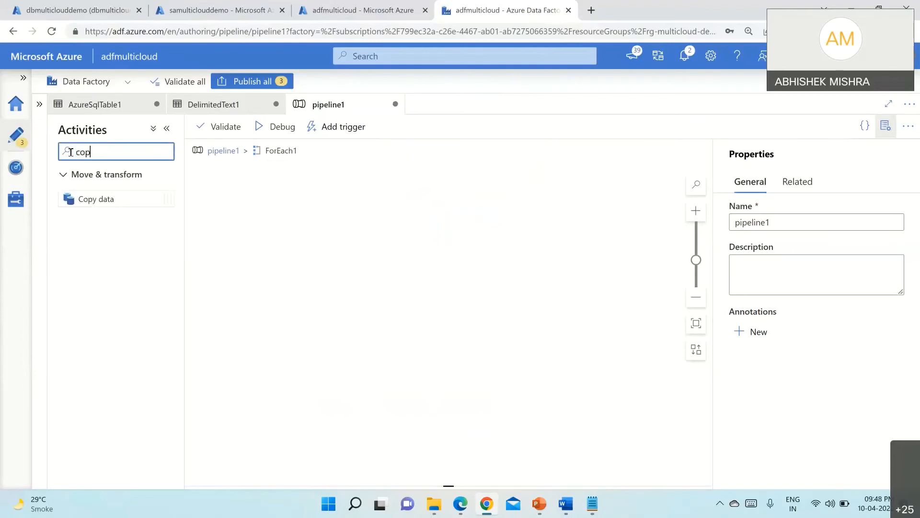
type("y")
left_click_drag(84, 198, 363, 227)
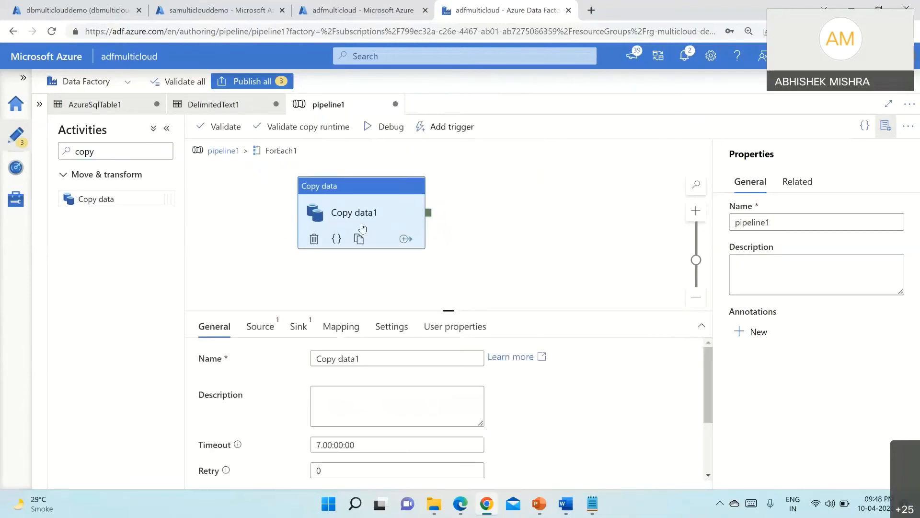
- Choose AzureSqlTable1 as the Copy data1 source dataset
left_click(267, 331)
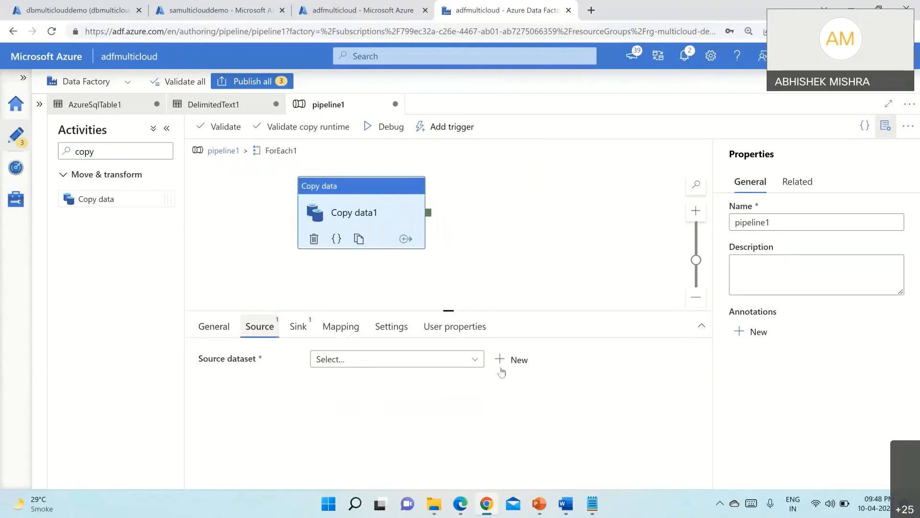
left_click(476, 361)
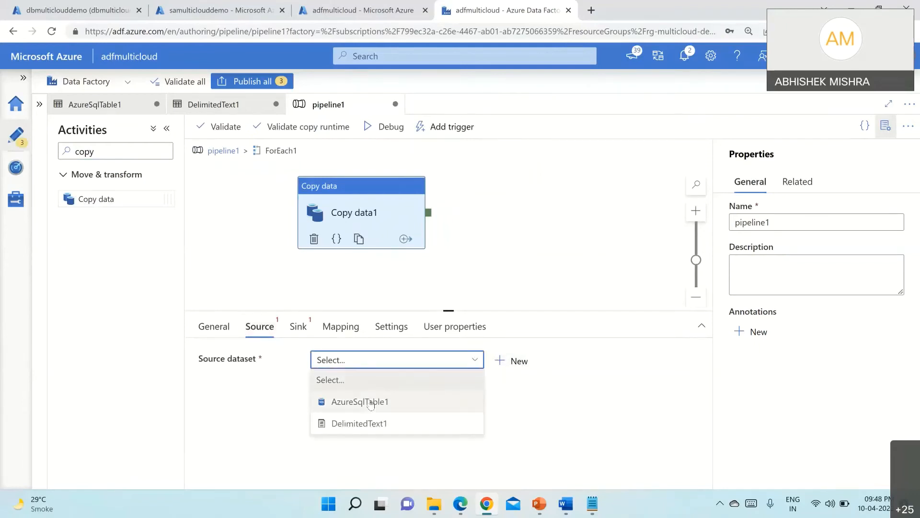
left_click(372, 403)
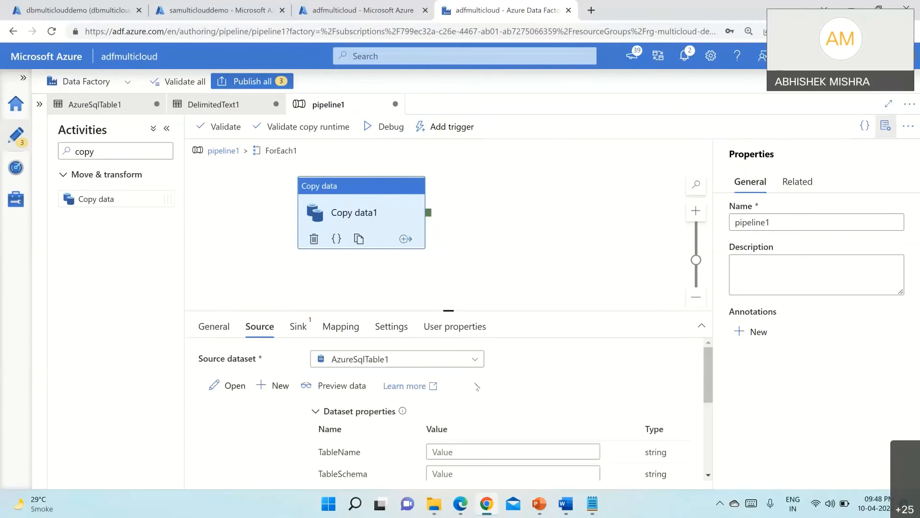
scroll(548, 381, "down", 1)
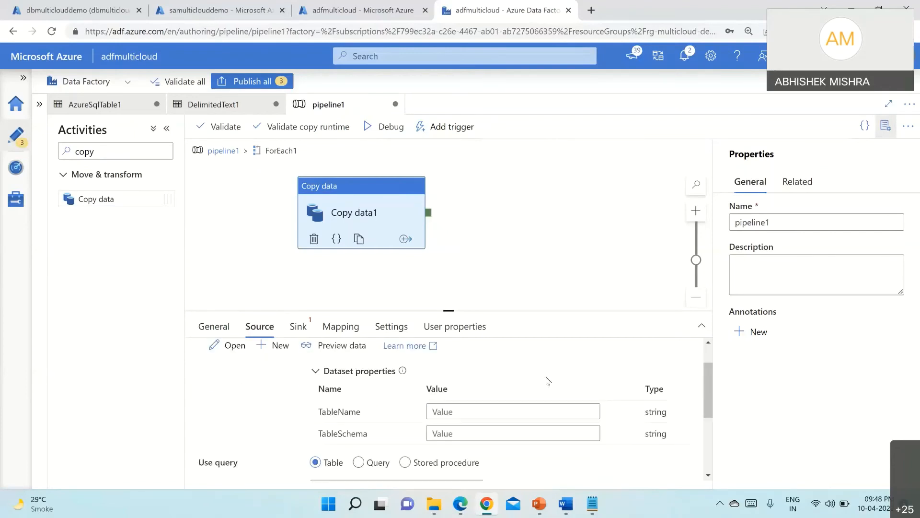
left_click(482, 410)
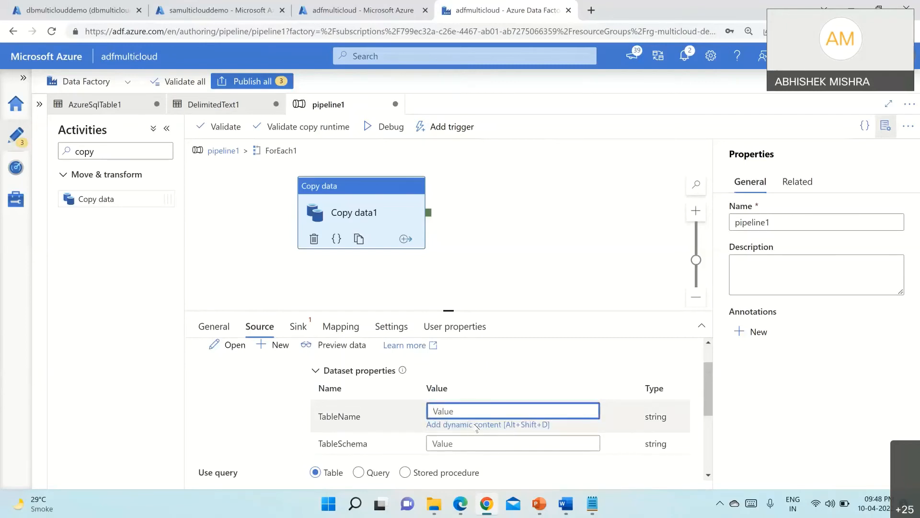
left_click(477, 425)
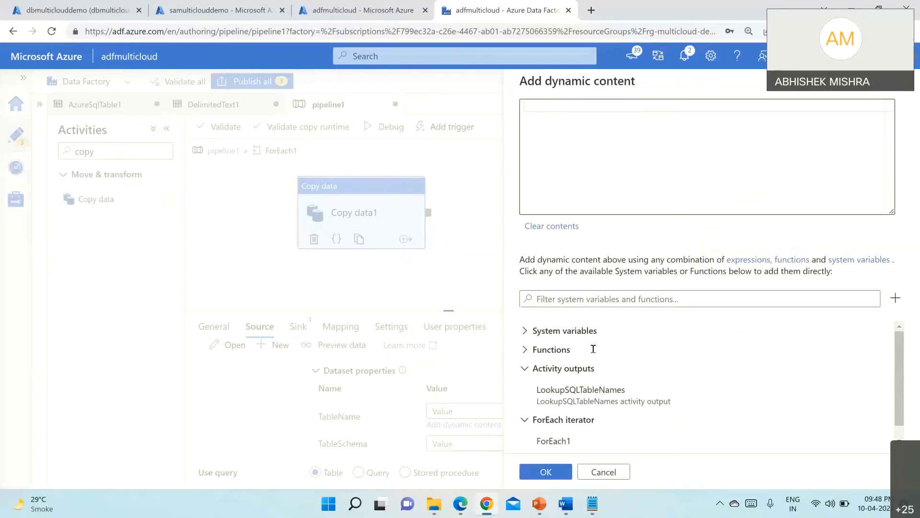
scroll(598, 430, "down", 1)
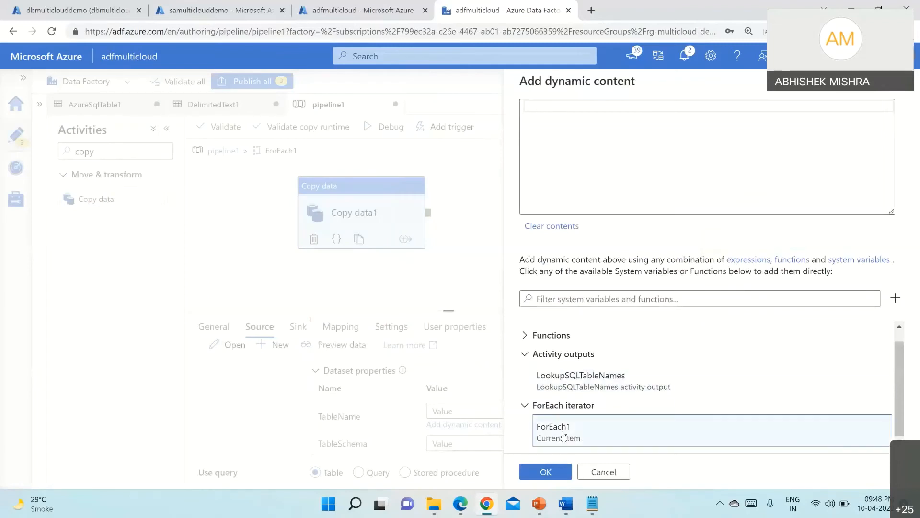
left_click(564, 435)
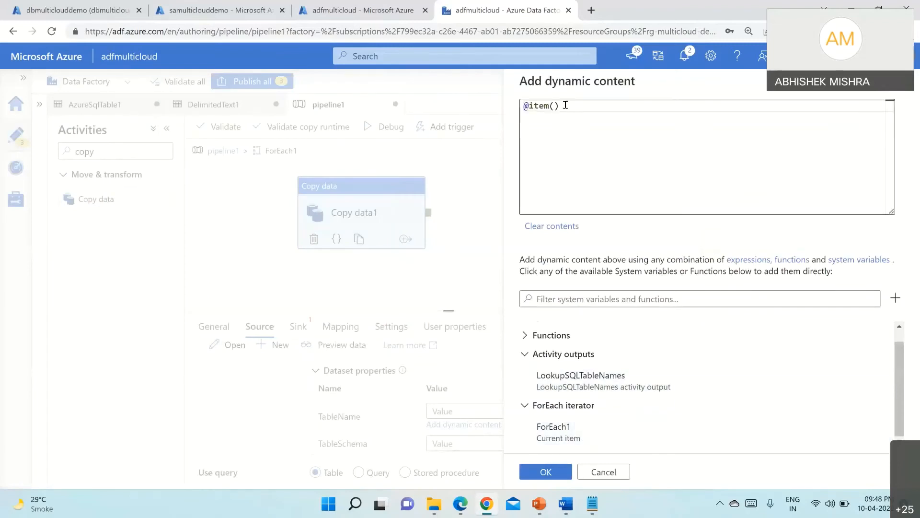
left_click(565, 104)
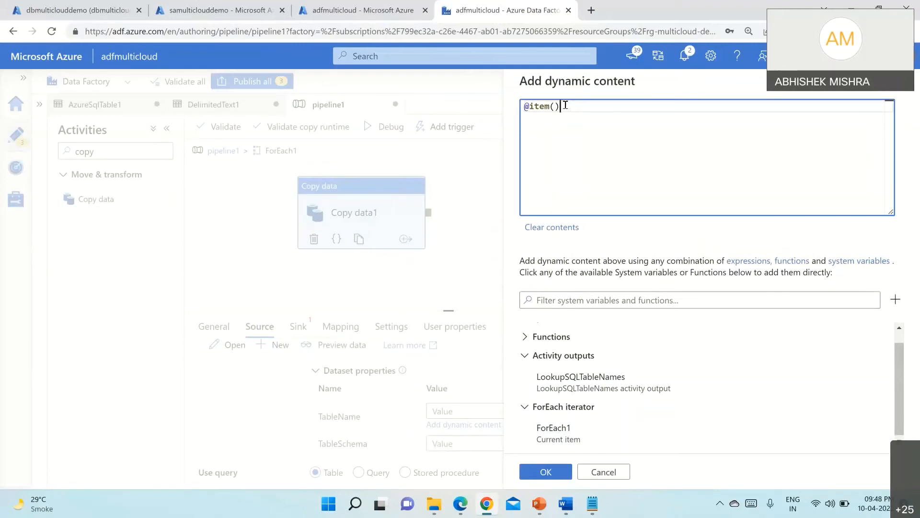
type(".")
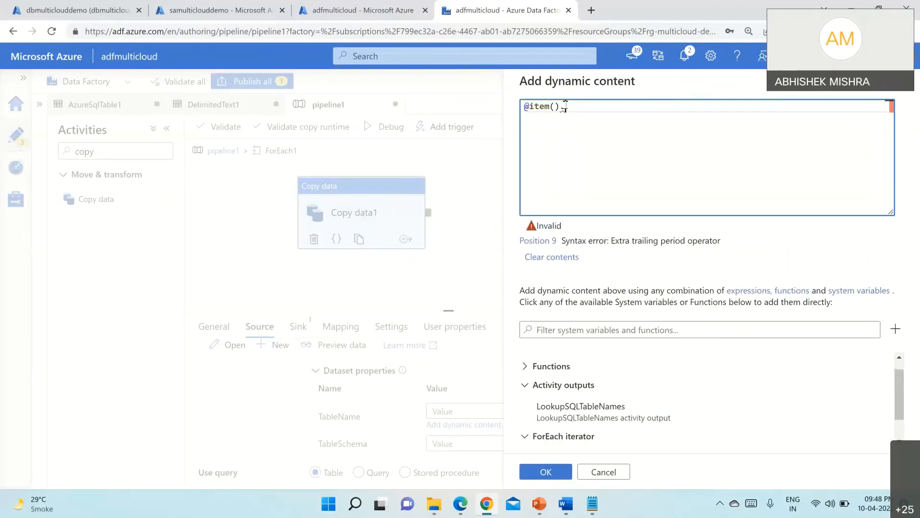
type("TABL")
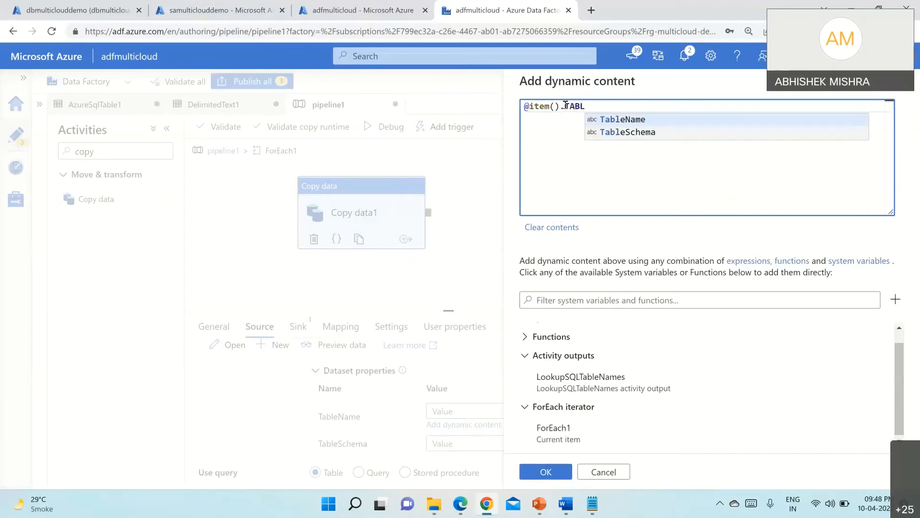
type("E")
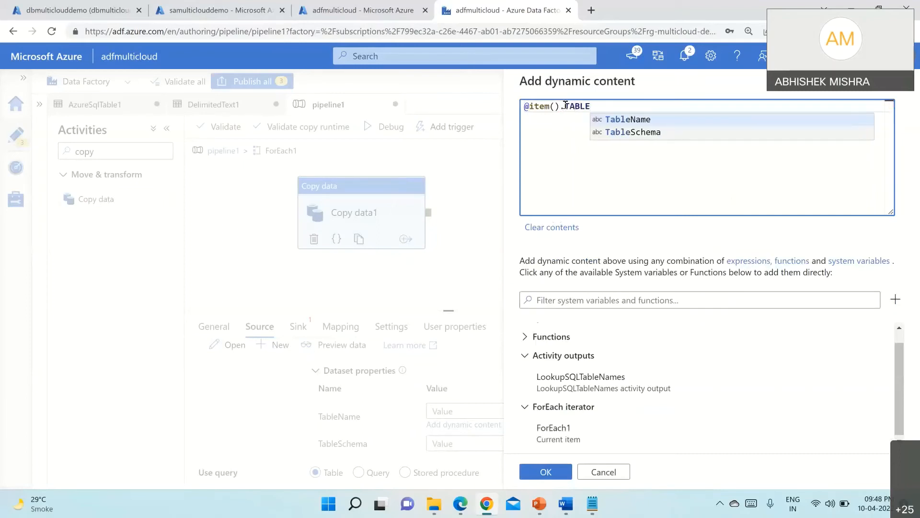
type("_NAM")
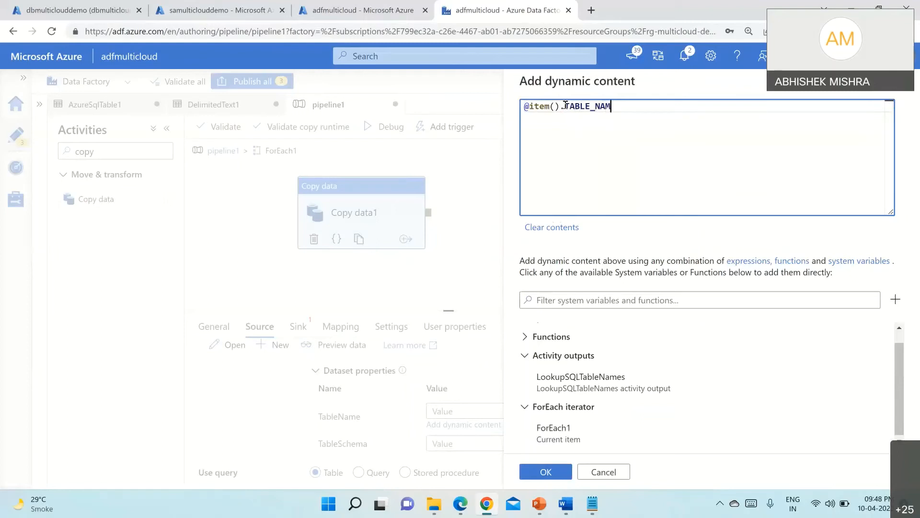
type("E")
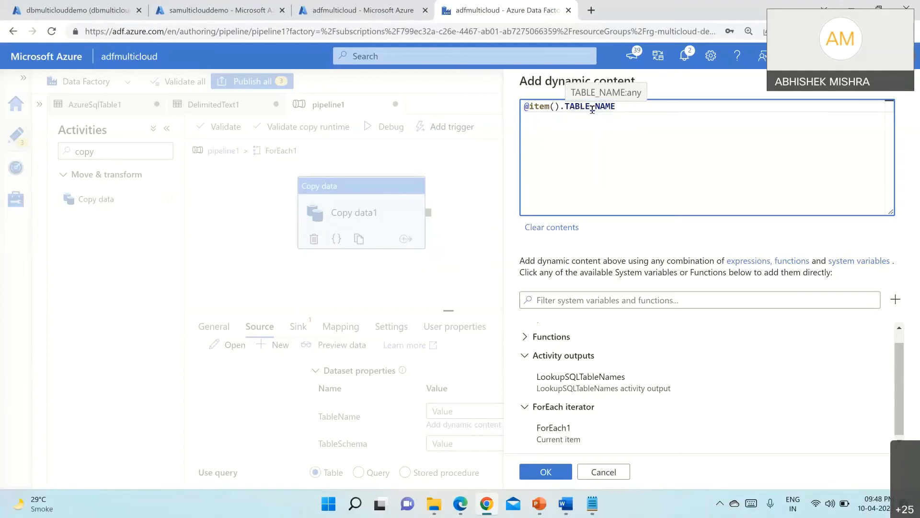
left_click(547, 472)
left_click(486, 434)
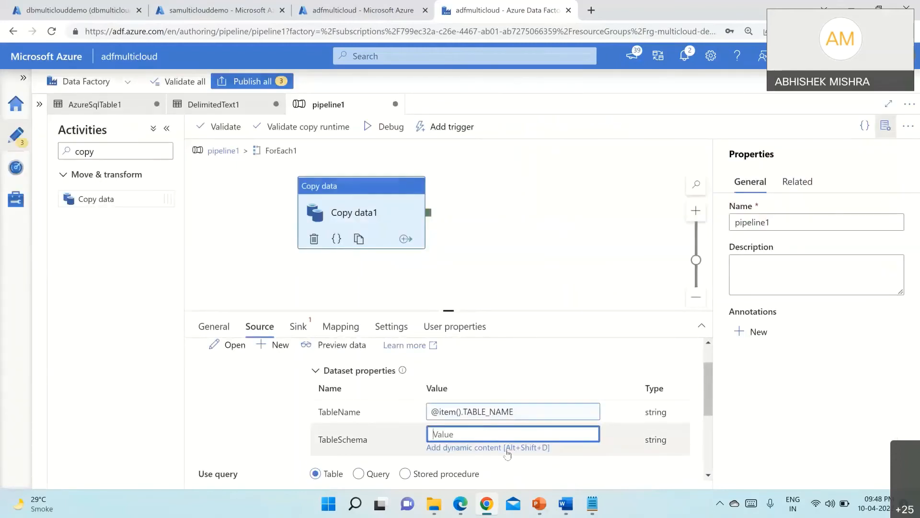
left_click(507, 449)
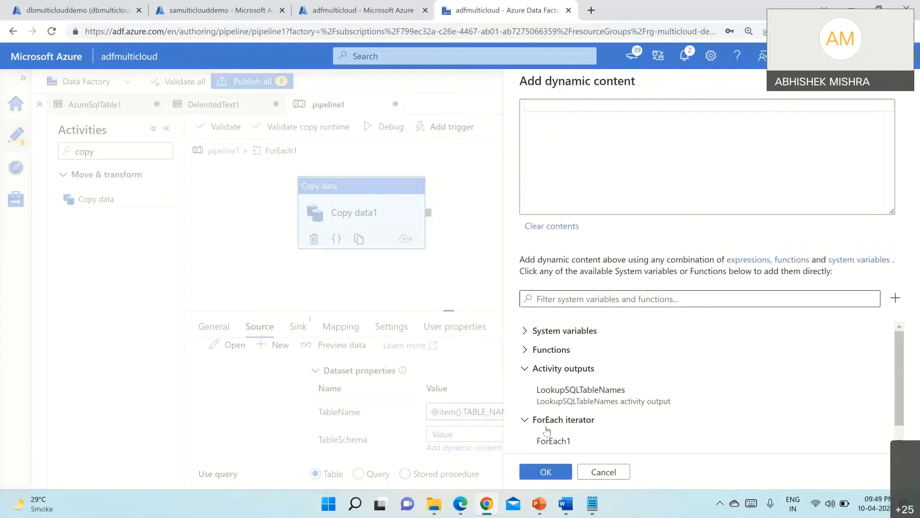
scroll(546, 438, "down", 1)
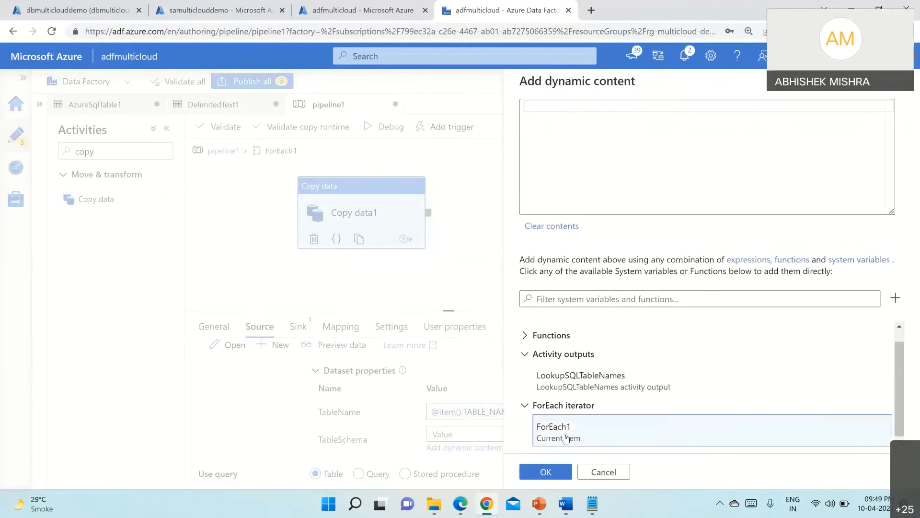
left_click(566, 438)
left_click(560, 108)
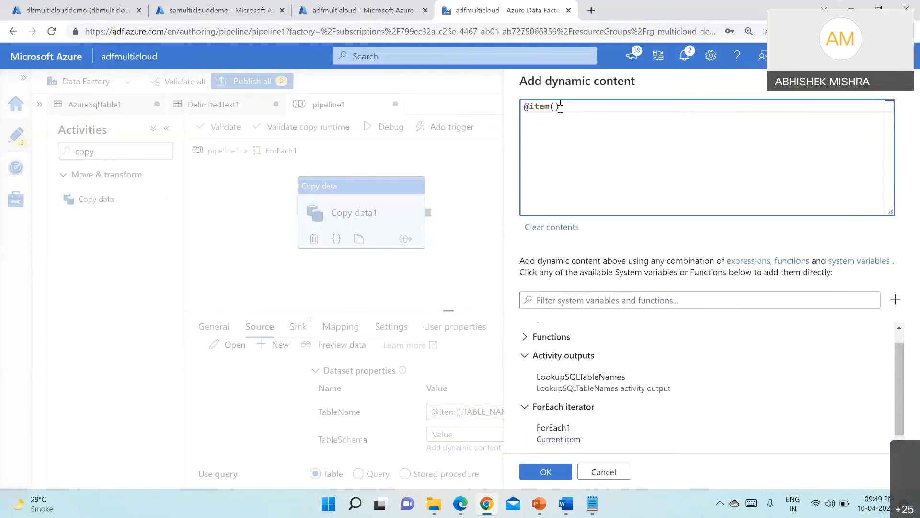
type(".TABLE")
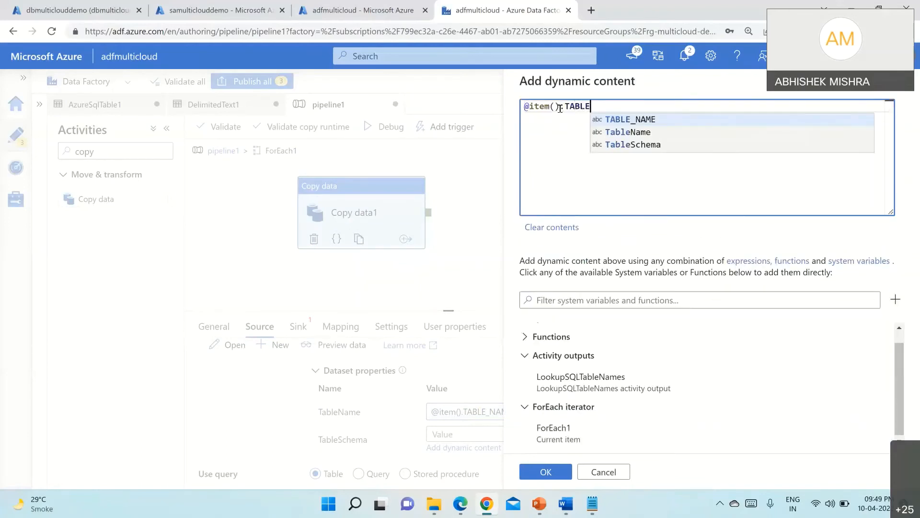
type("_")
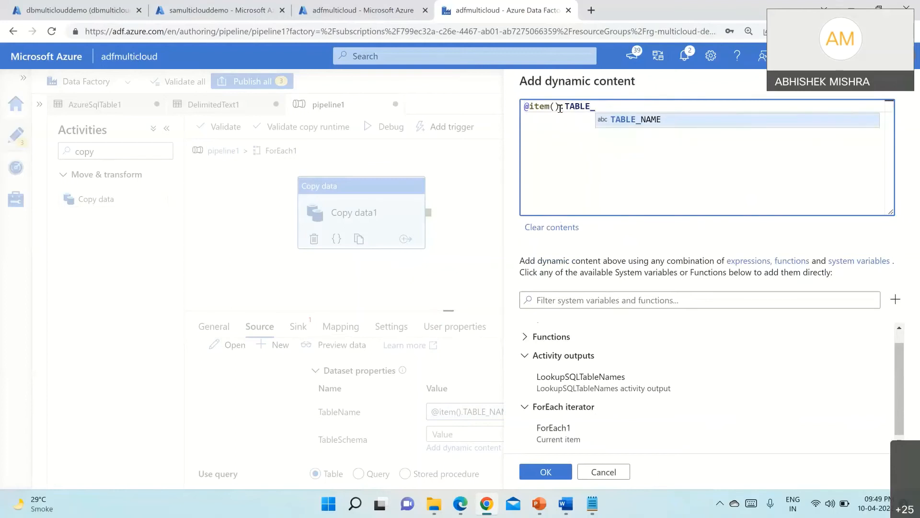
type("SCHEMA")
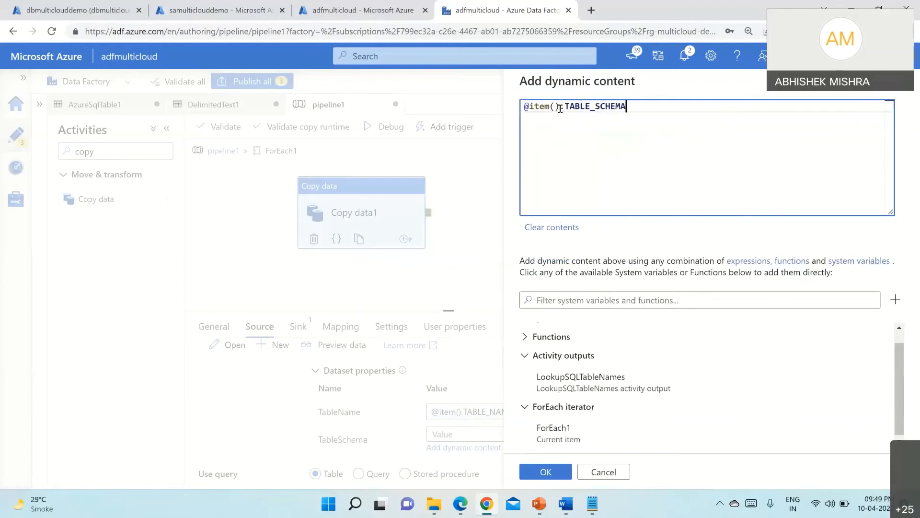
left_click(545, 472)
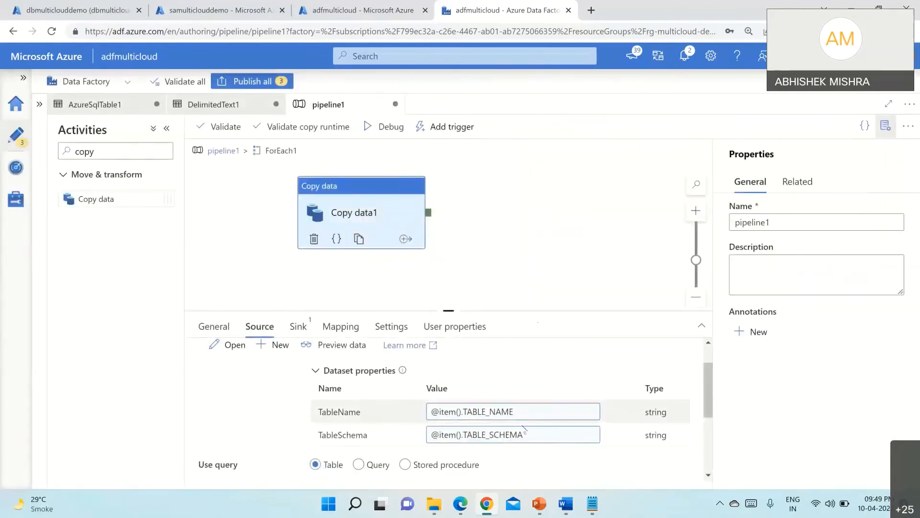
- Review the TableName and TableSchema expressions, then move to the Sink settings
scroll(524, 461, "down", 2)
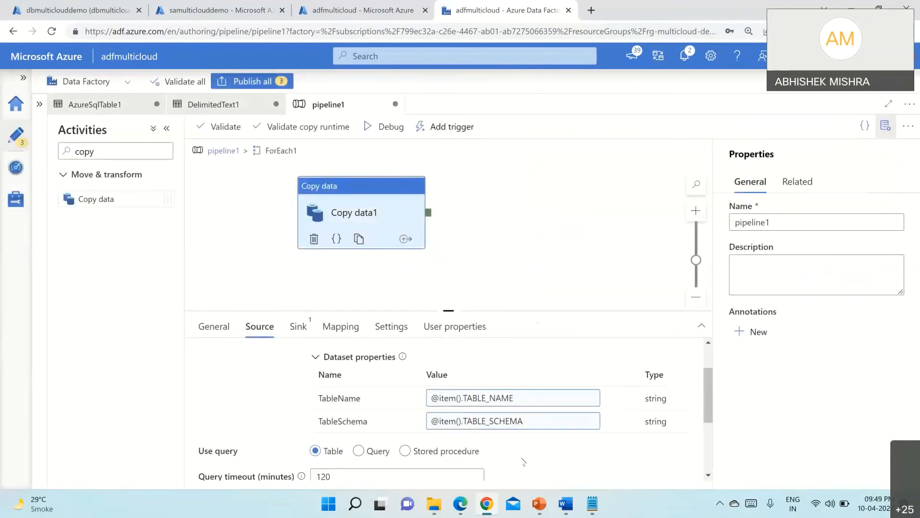
scroll(523, 461, "up", 2)
scroll(524, 462, "up", 1)
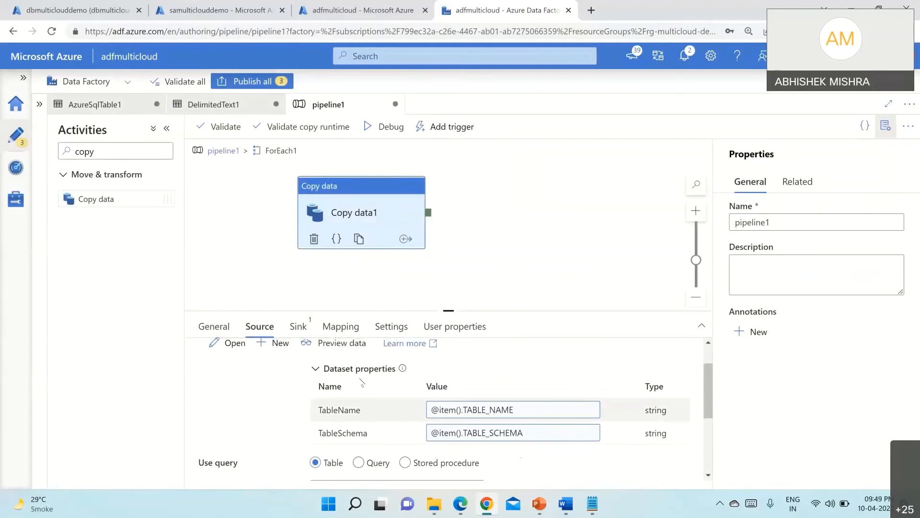
left_click(452, 414)
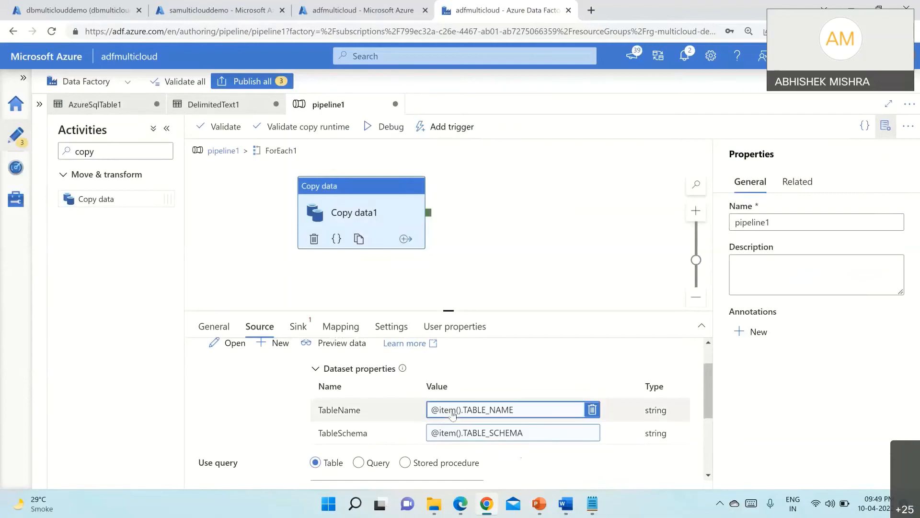
left_click(475, 434)
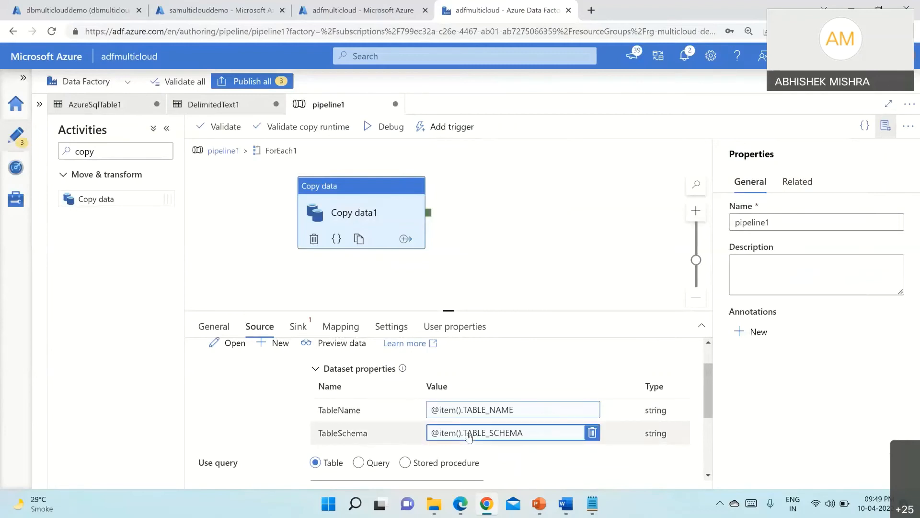
left_click(476, 411)
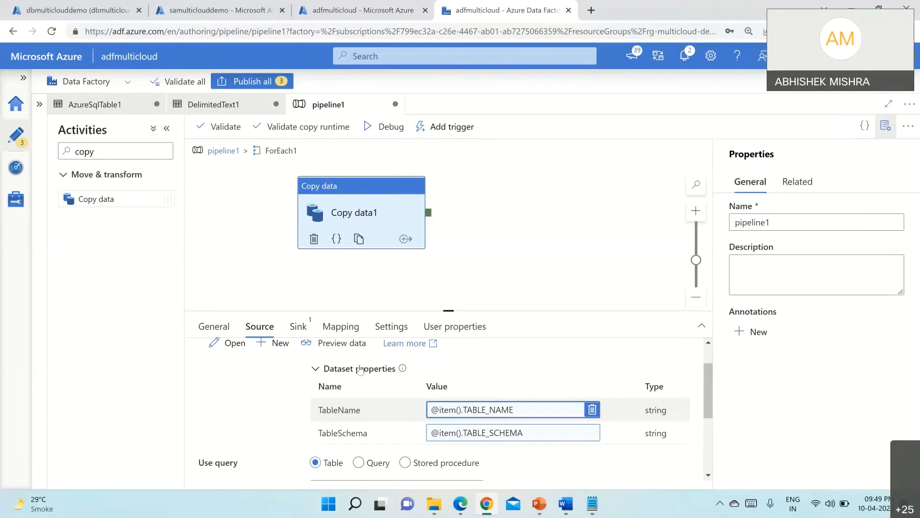
left_click(298, 326)
- Choose DelimitedText1 as the sink dataset and start editing its FileName value
left_click(478, 362)
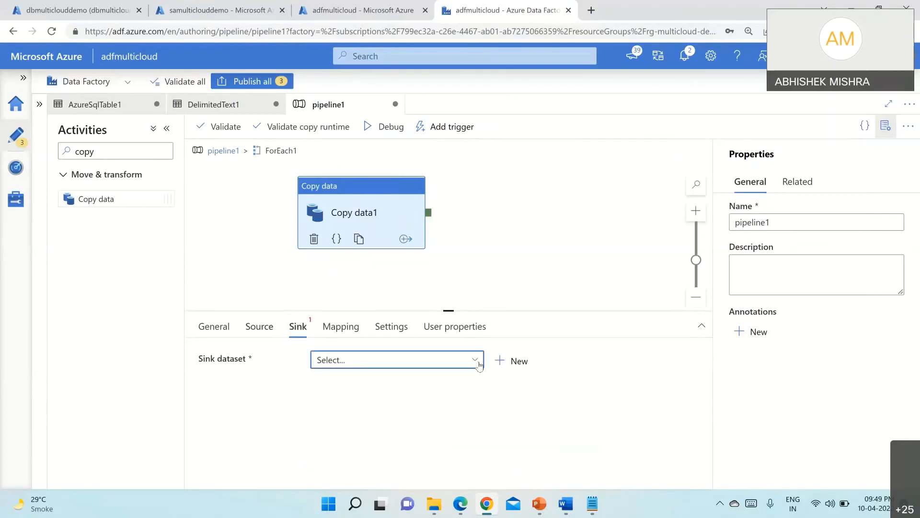
left_click(372, 423)
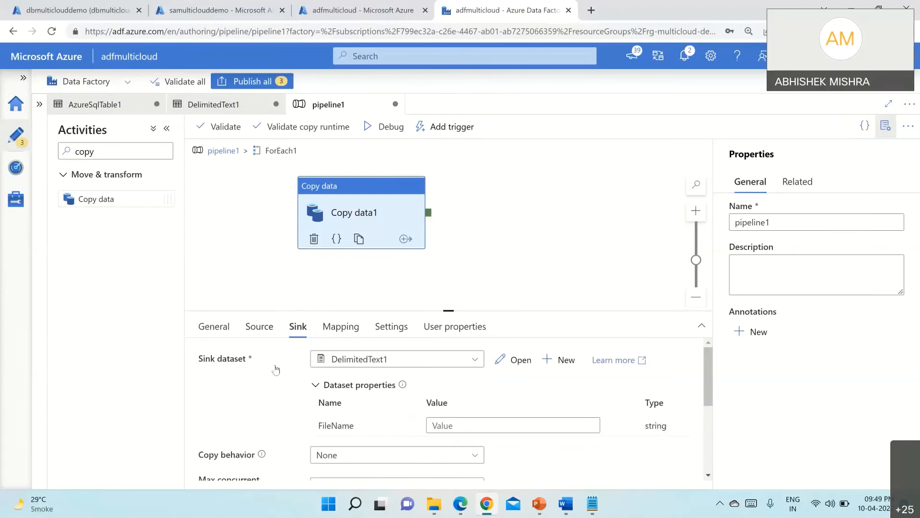
scroll(273, 369, "down", 1)
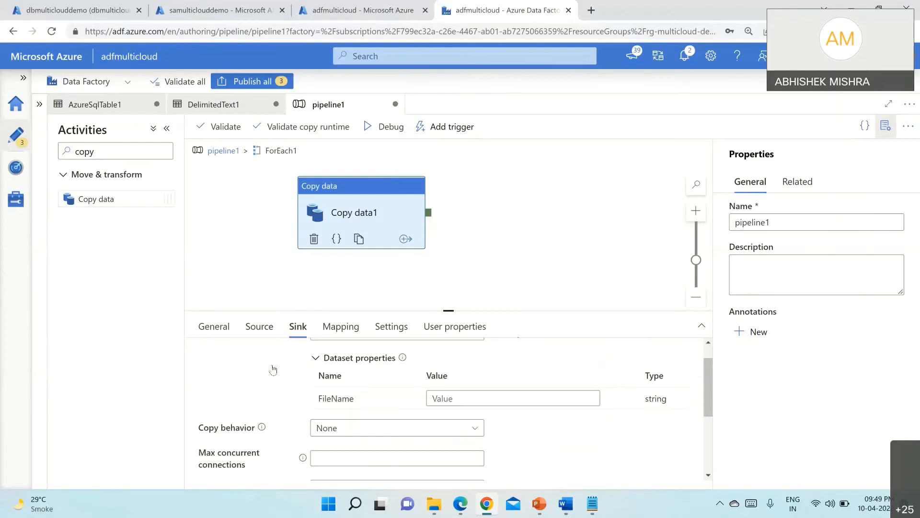
left_click(458, 396)
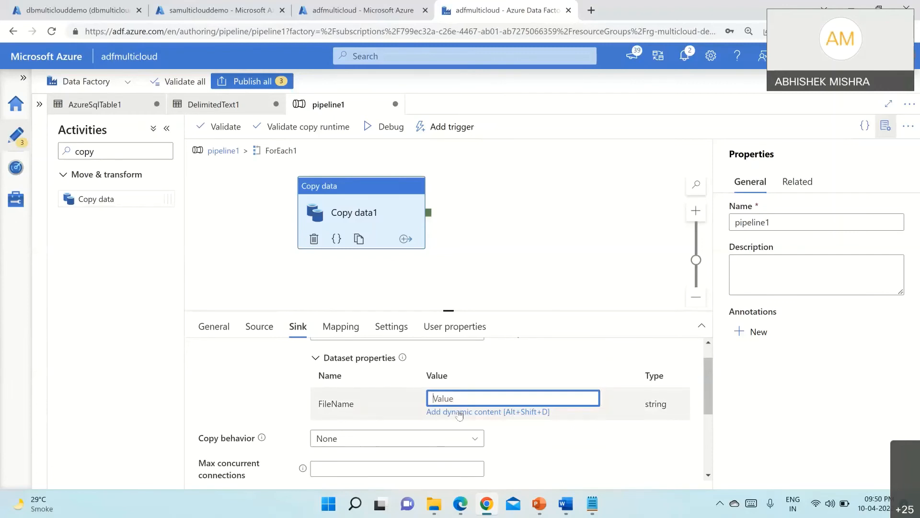
left_click(261, 328)
left_click(297, 327)
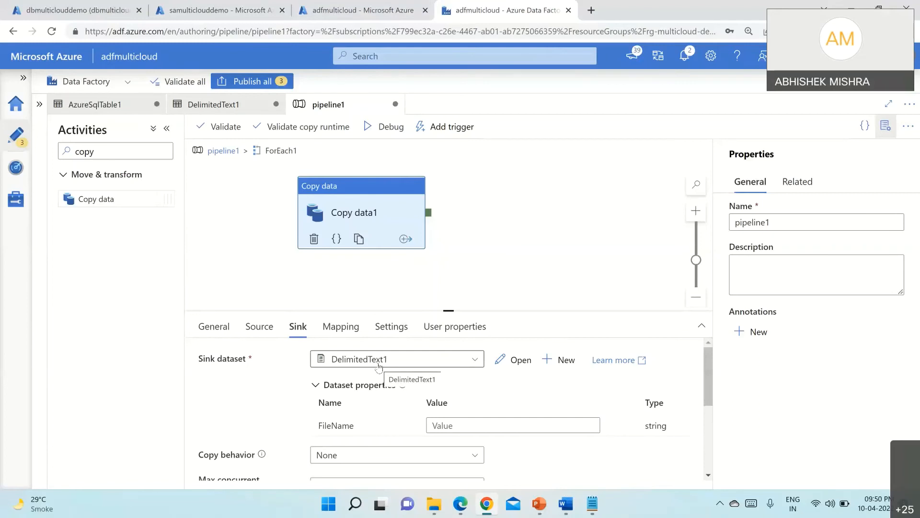
left_click(443, 424)
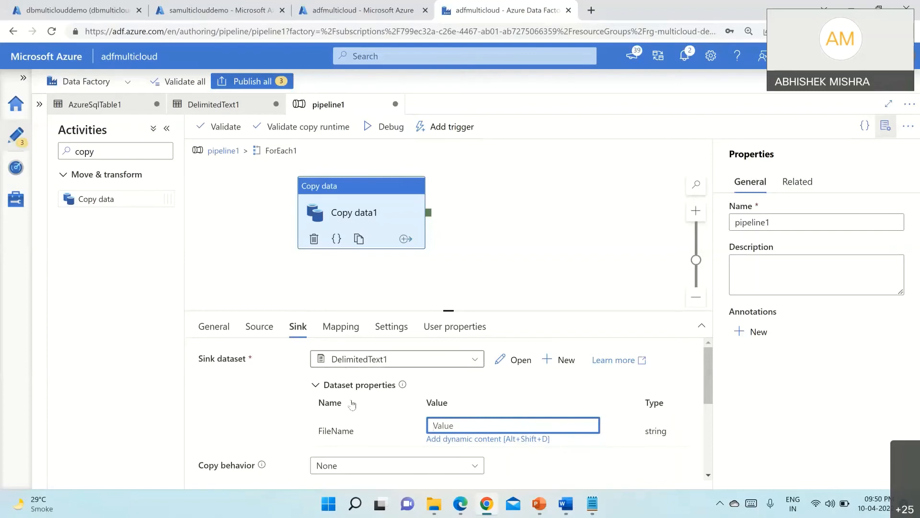
left_click(444, 439)
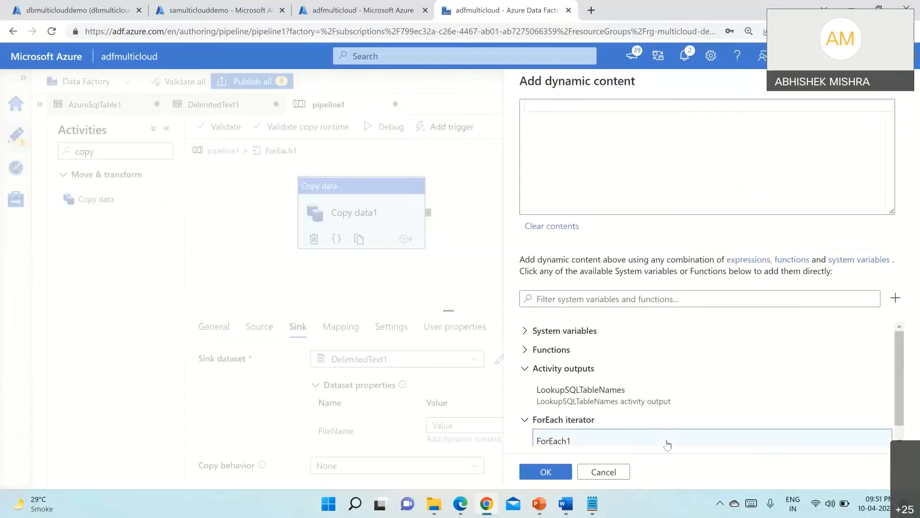
scroll(668, 444, "down", 1)
left_click(567, 439)
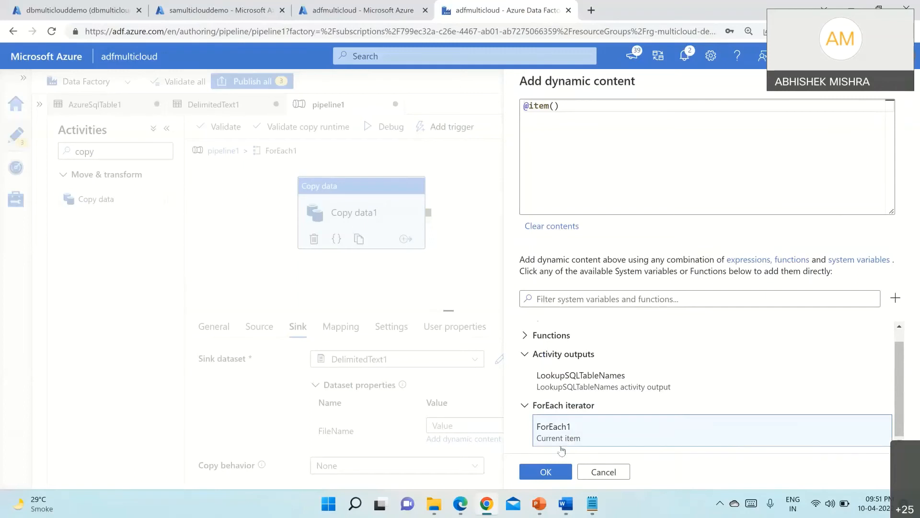
left_click(544, 471)
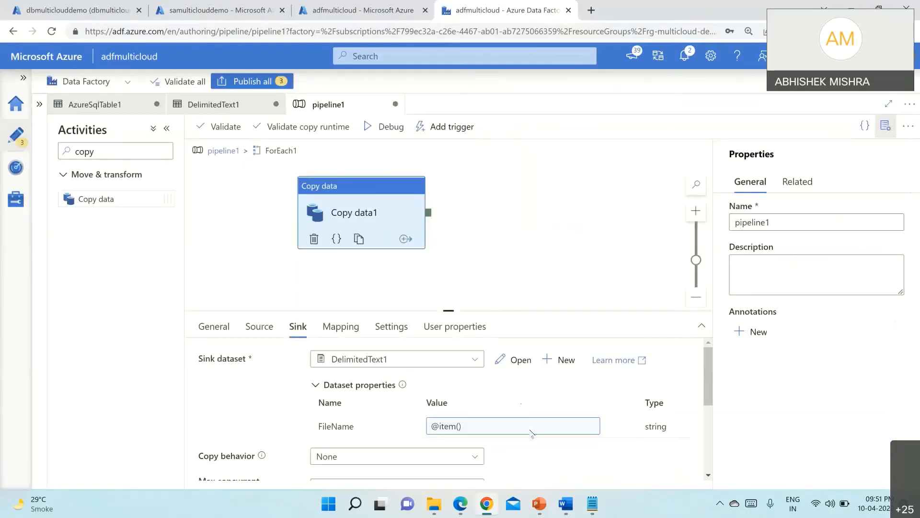
left_click(494, 426)
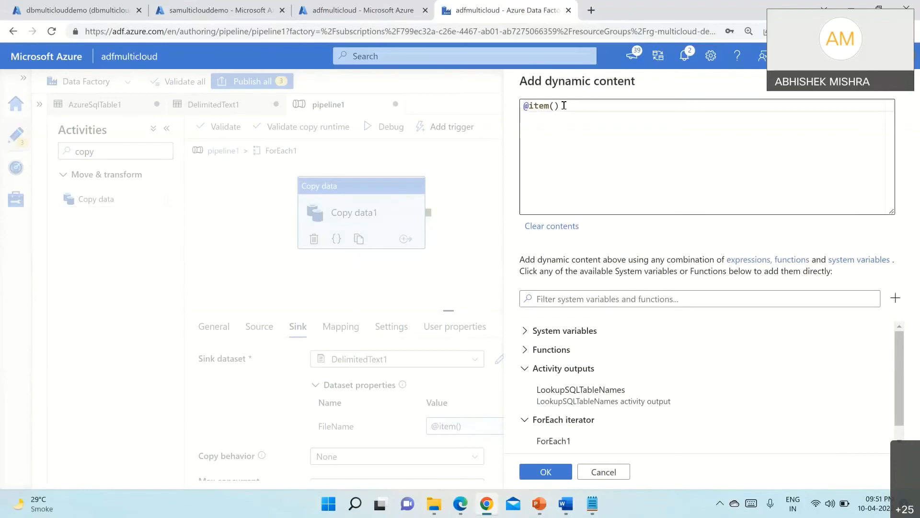
left_click(564, 106)
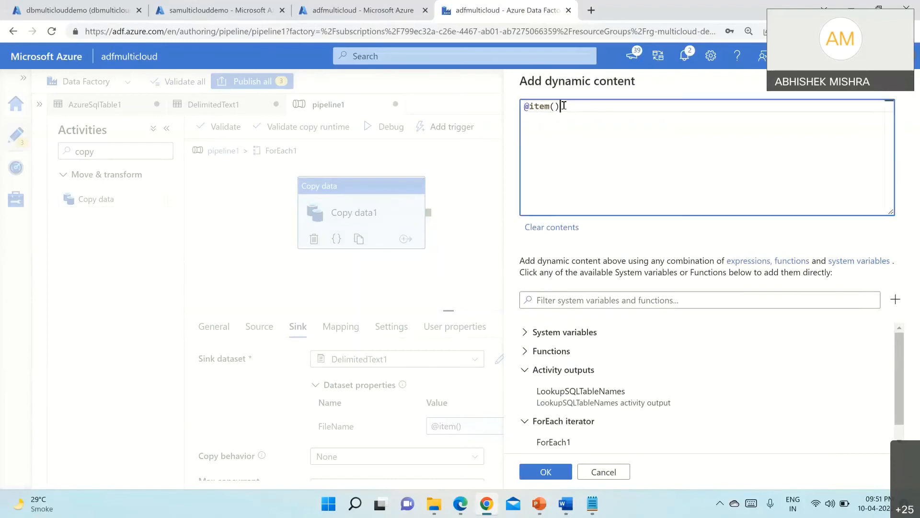
left_click_drag(562, 105, 523, 107)
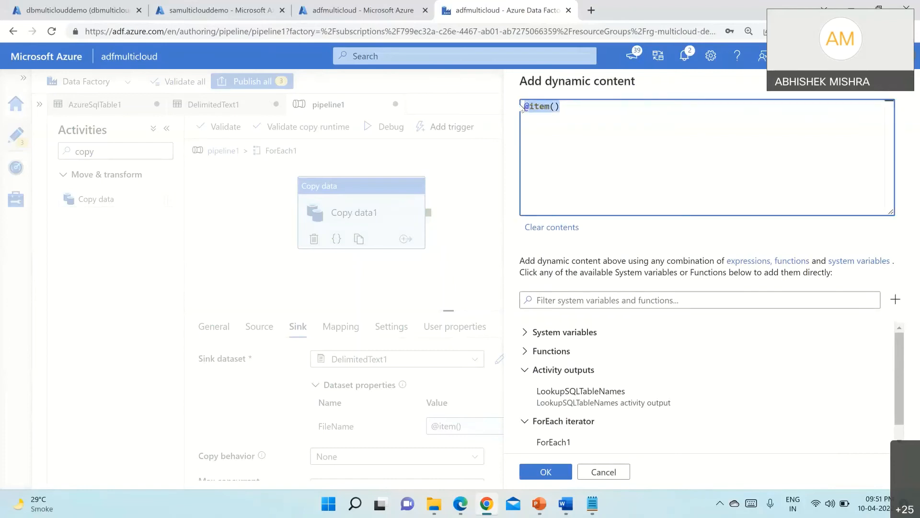
key("BackSpace")
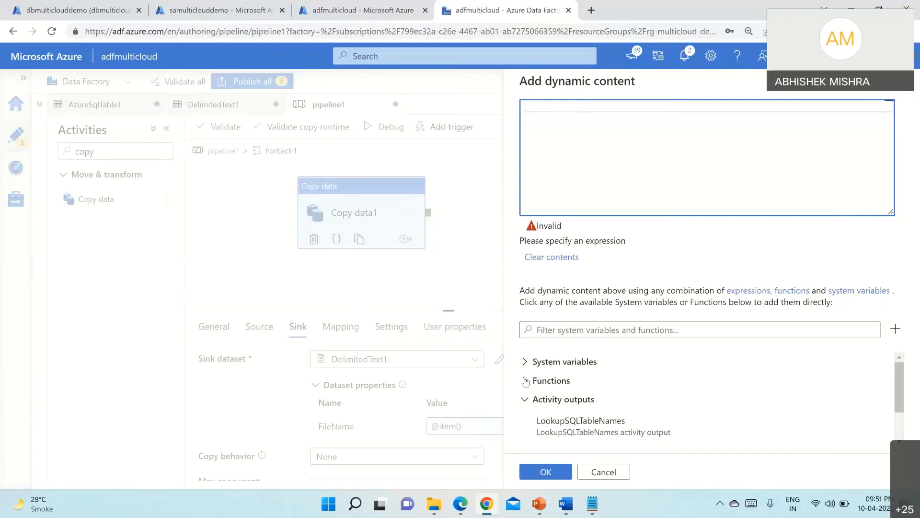
left_click(571, 381)
scroll(572, 384, "down", 5)
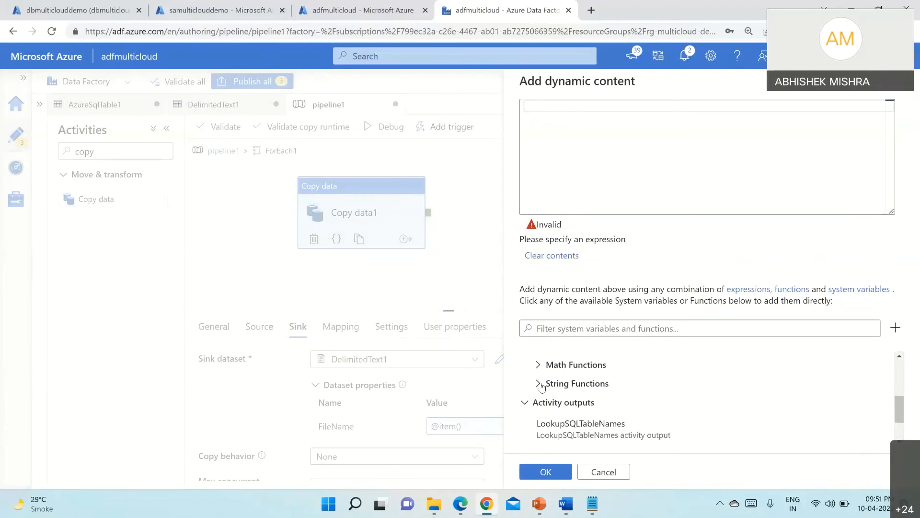
left_click(572, 384)
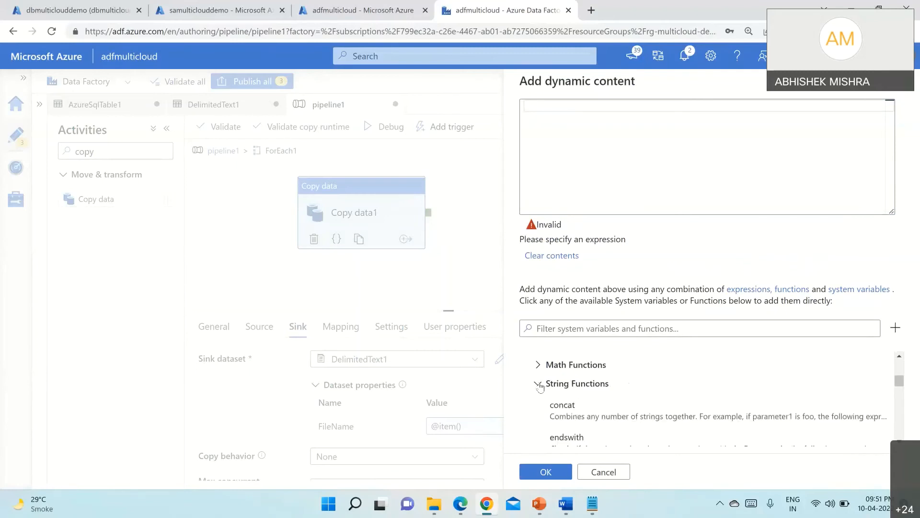
left_click(556, 405)
- Insert item().TABLE_SCHEMA inside concat, picking TABLE_SCHEMA from autocomplete
left_click(571, 102)
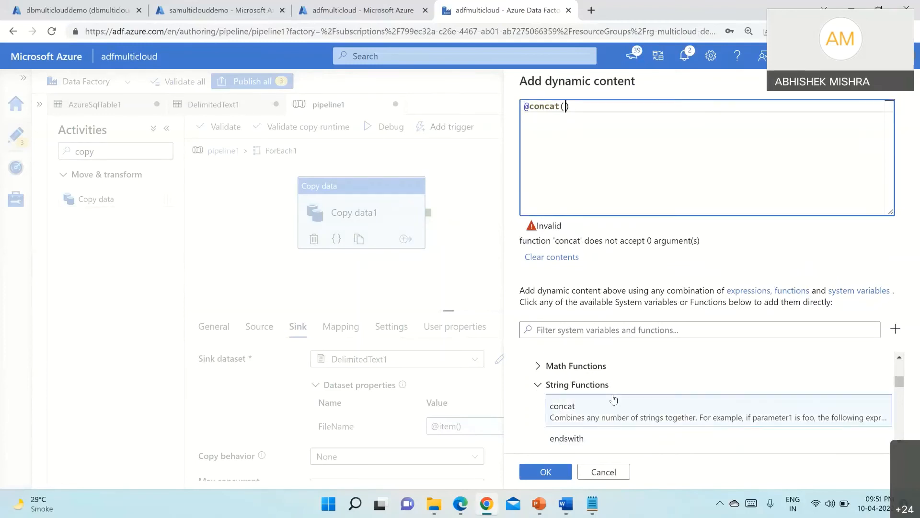
scroll(615, 395, "down", 10)
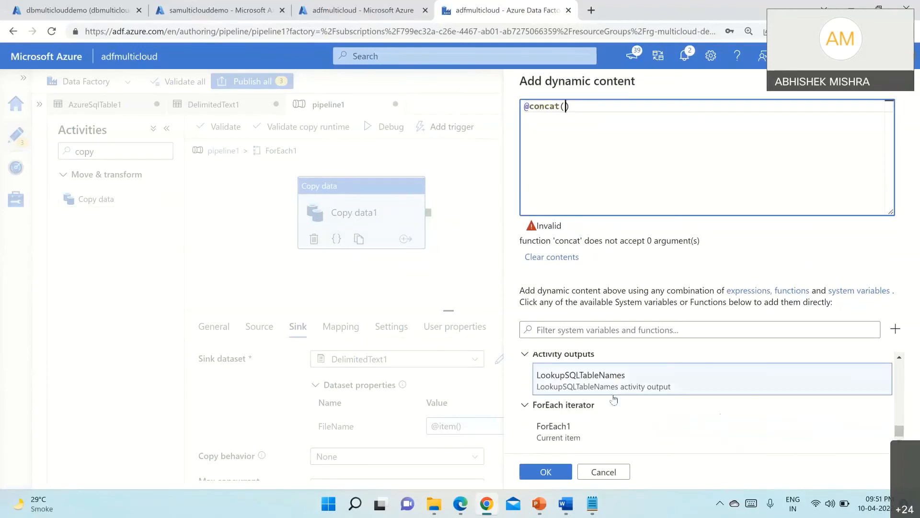
left_click(556, 429)
left_click(594, 107)
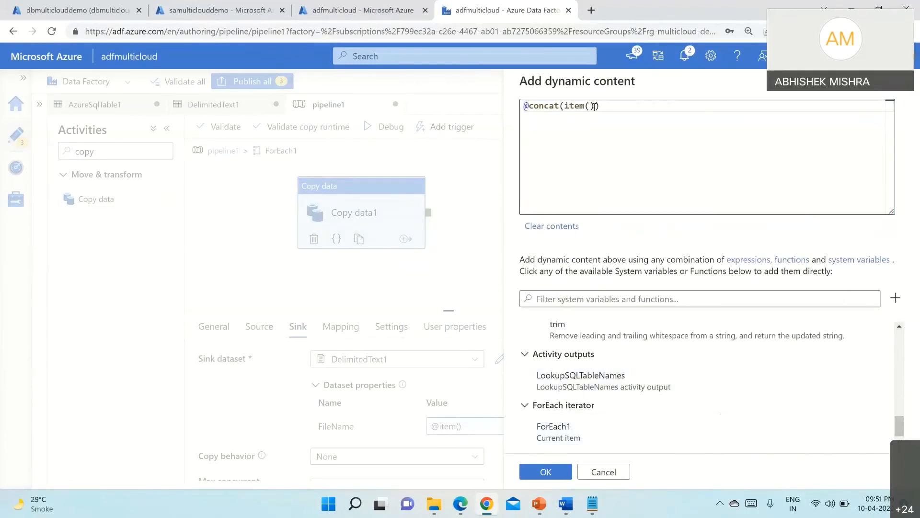
left_click(594, 106)
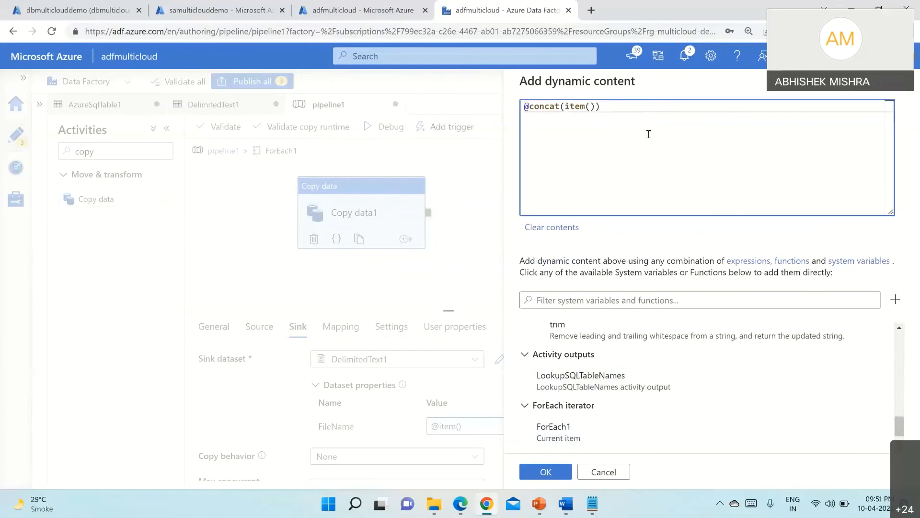
type(".")
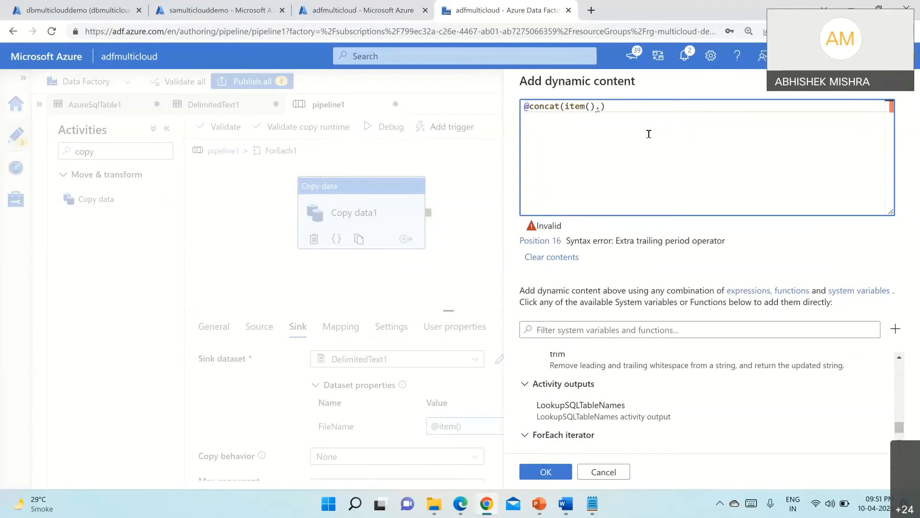
type("TABLE_")
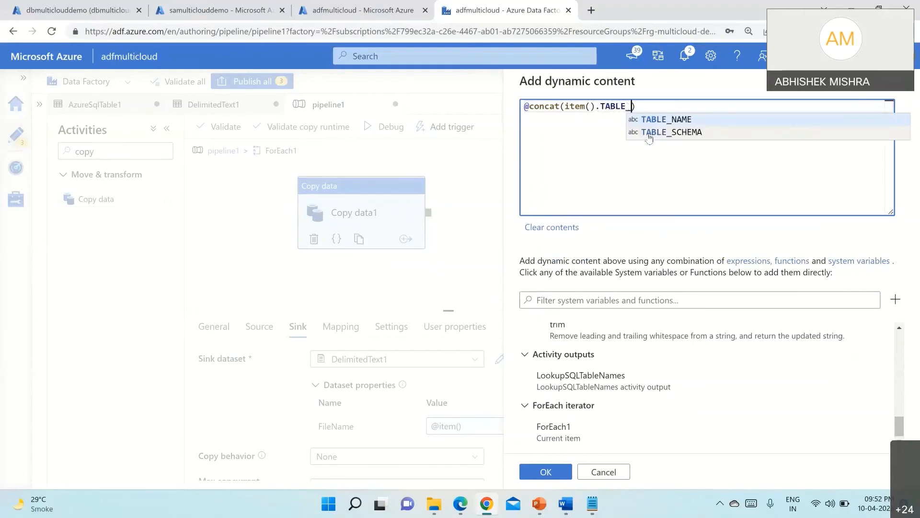
left_click(654, 133)
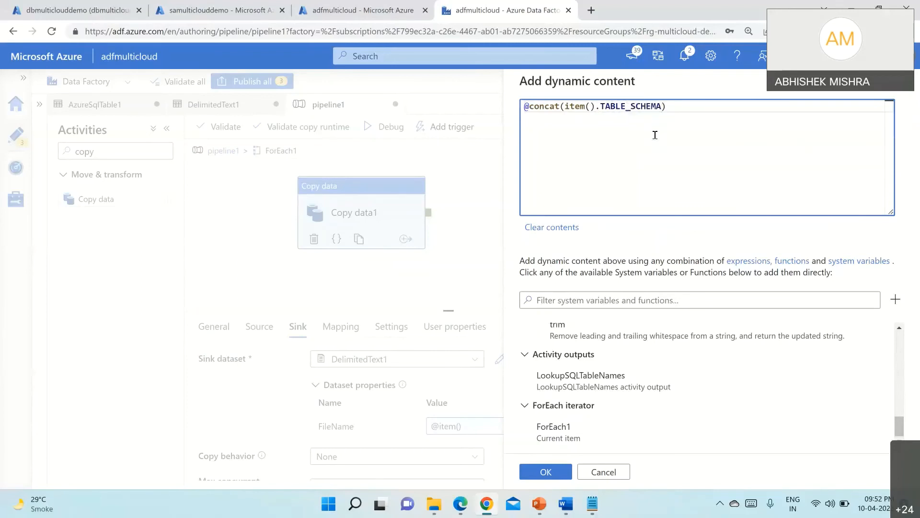
type(",")
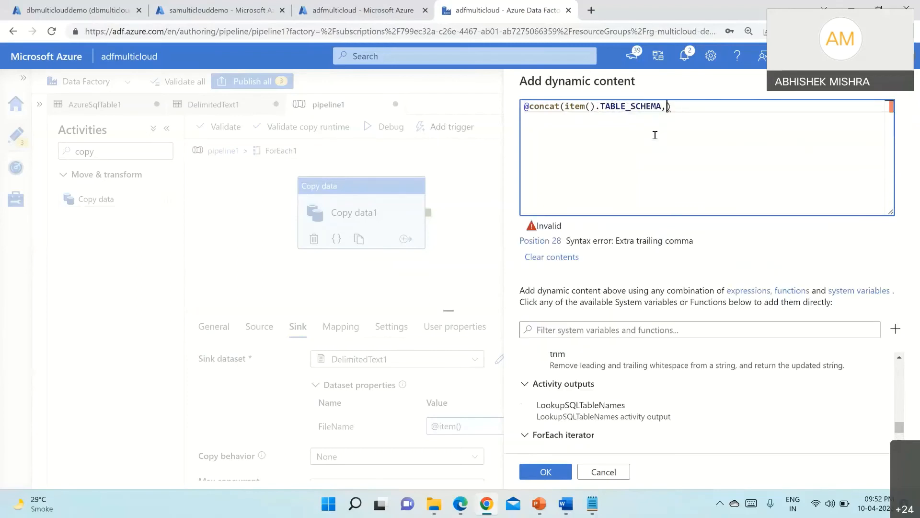
type("'_")
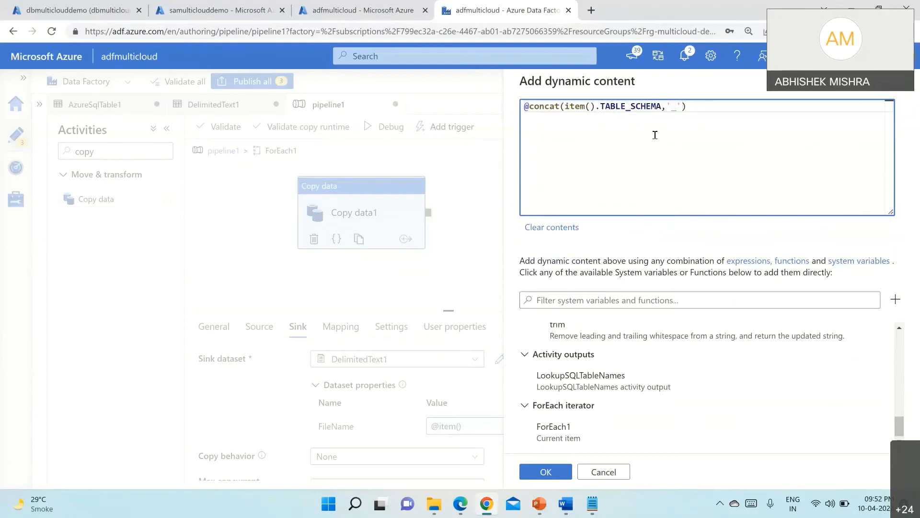
type(",")
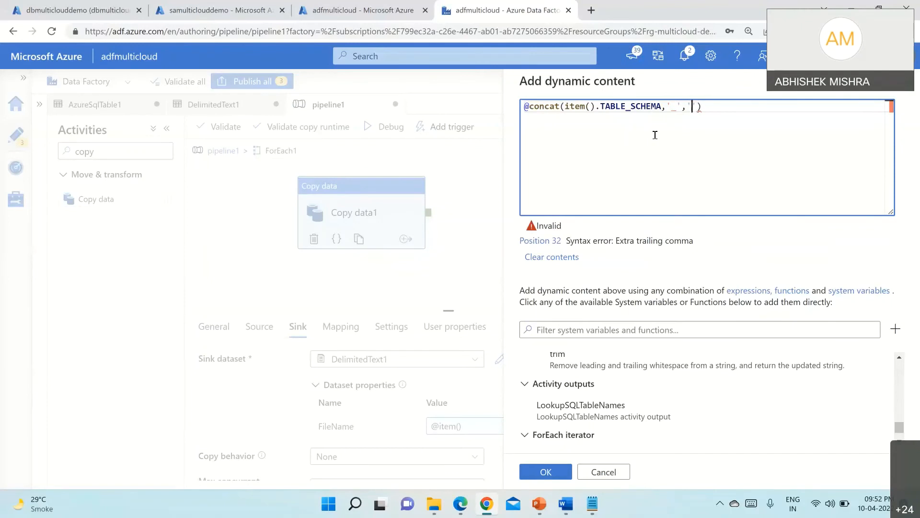
type("''")
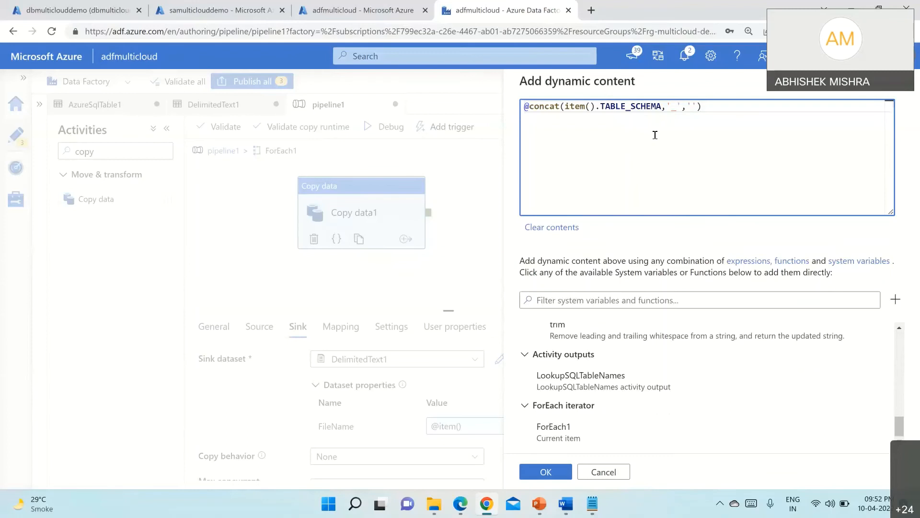
key("BackSpace")
key("BackSpace")
type("TABLE_")
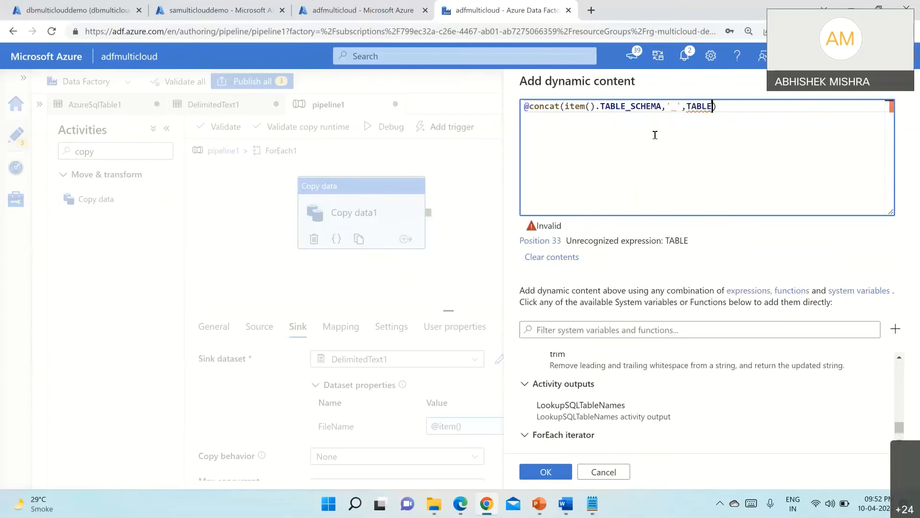
type("NAME,")
key("BackSpace")
key("BackSpace")
key("BackSpace")
key("BackSpace")
key("BackSpace")
key("BackSpace")
key("BackSpace")
key("BackSpace")
key("BackSpace")
key("BackSpace")
key("BackSpace")
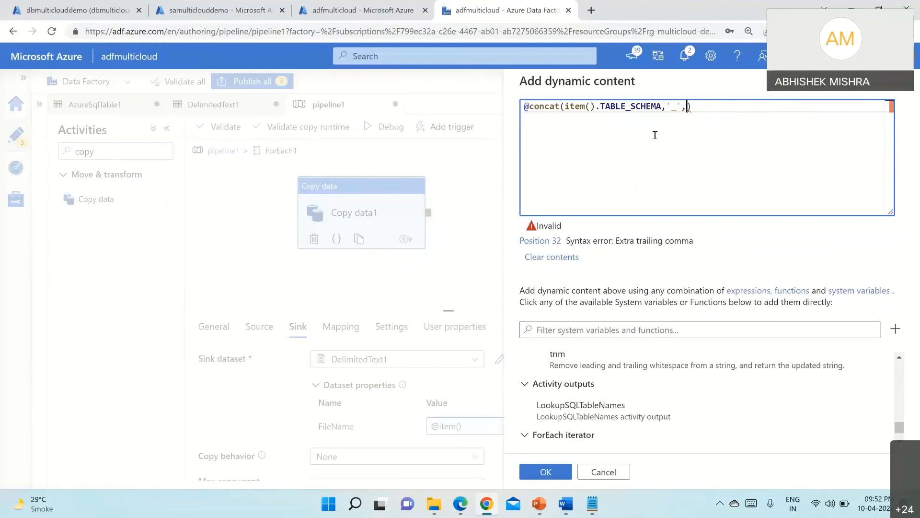
type("item().")
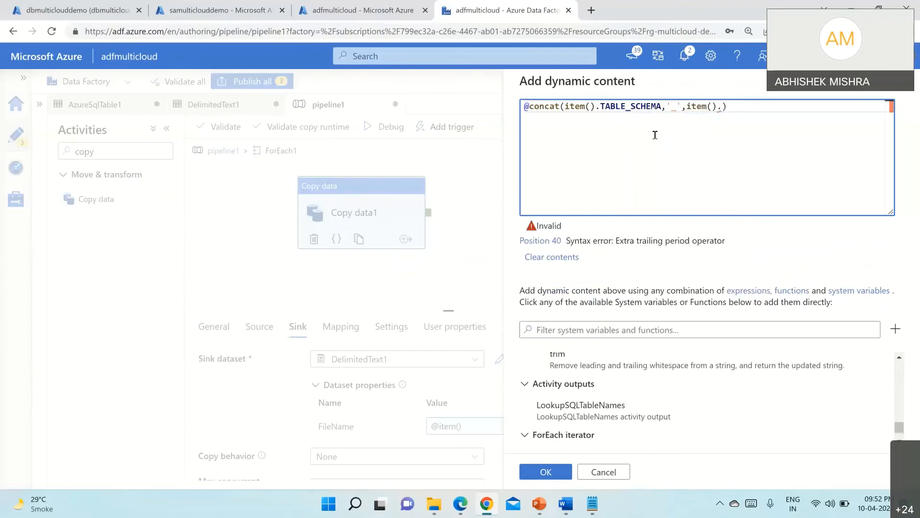
type("TABLE_NAME")
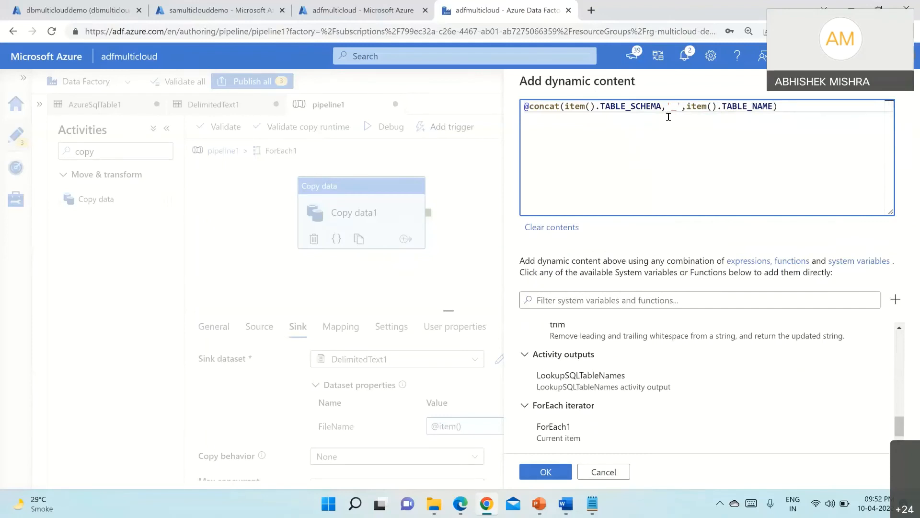
type(",'.csv")
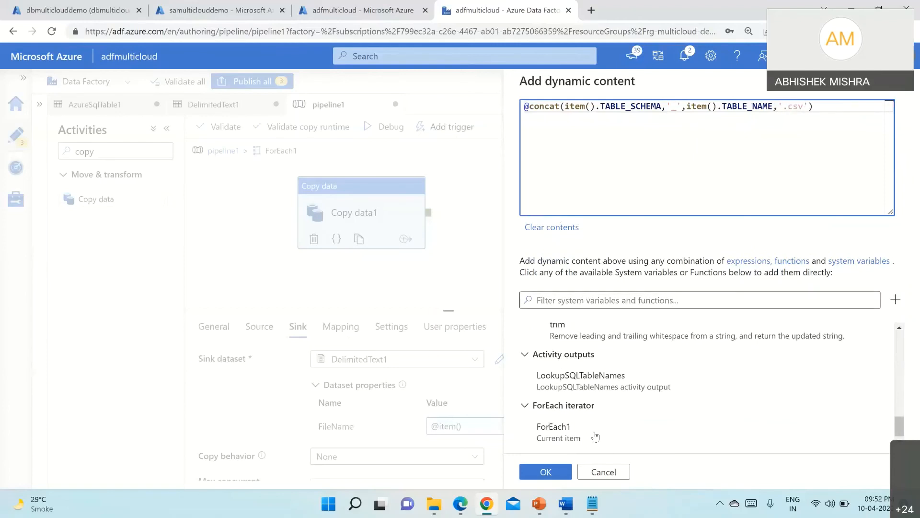
left_click(546, 472)
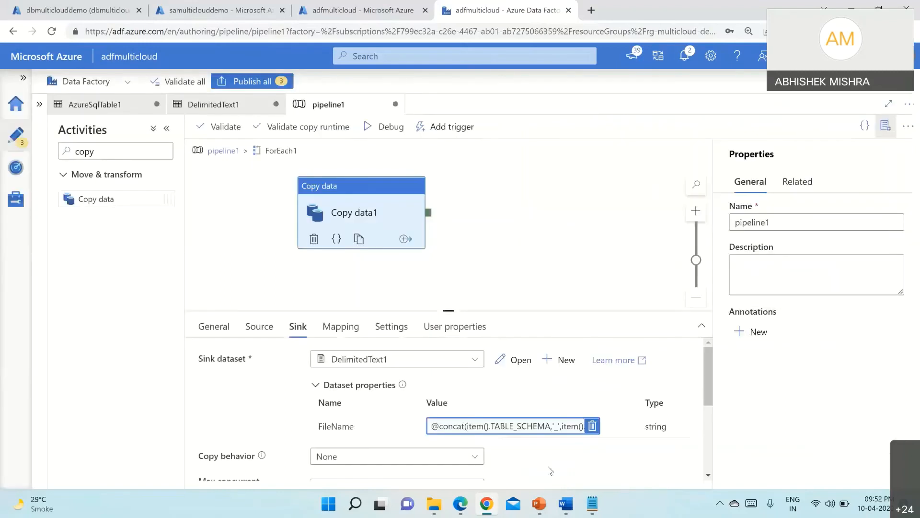
scroll(568, 447, "down", 1)
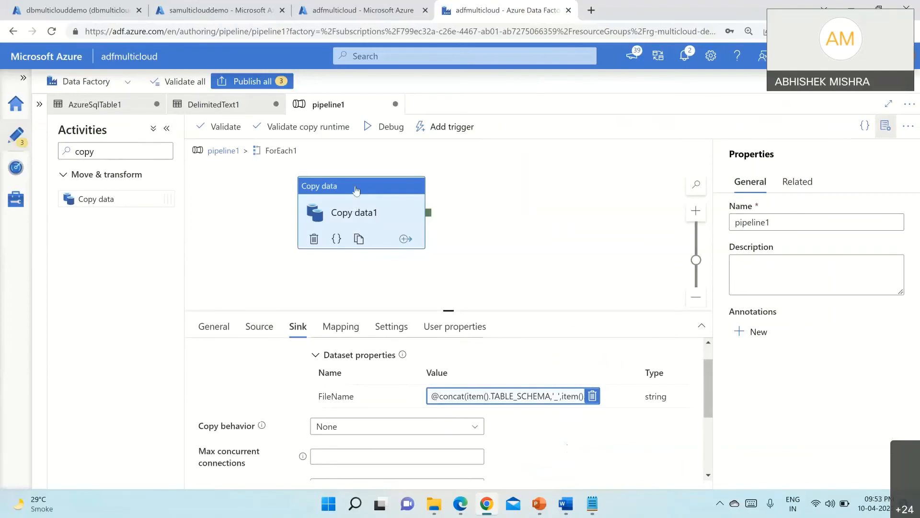
left_click(258, 330)
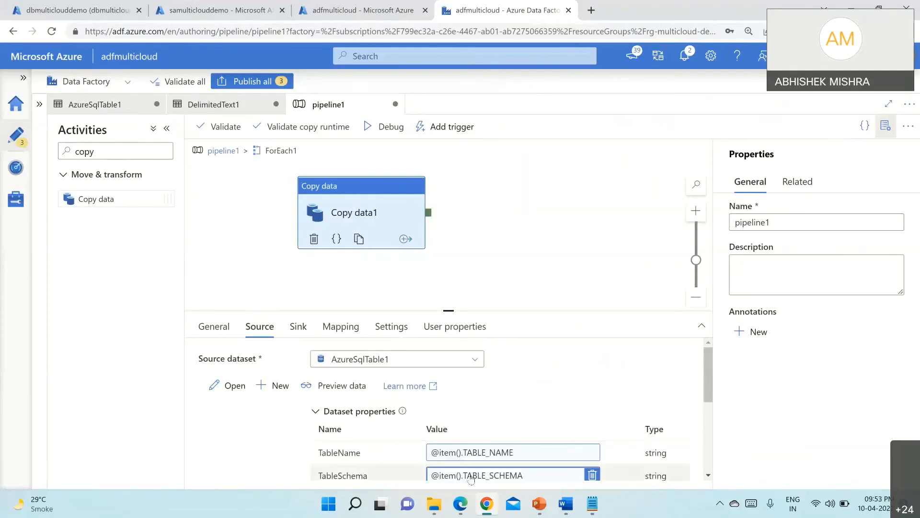
left_click(296, 330)
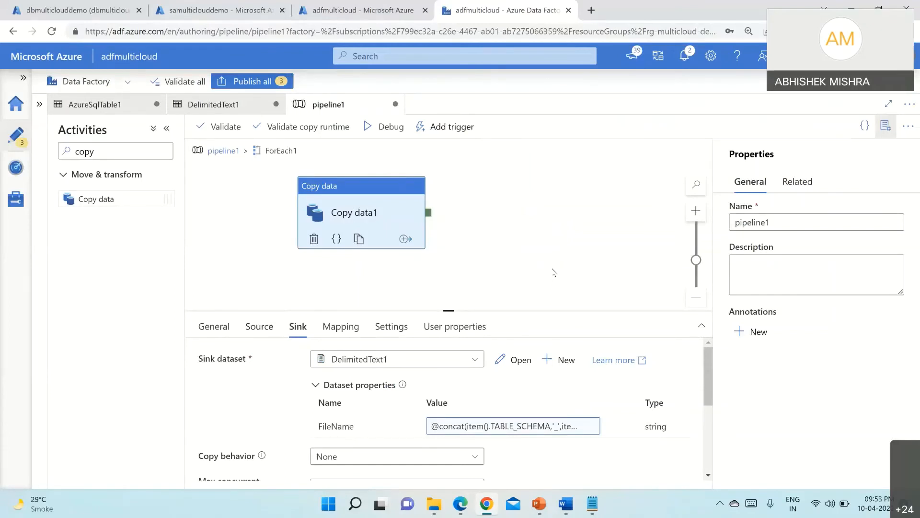
left_click(518, 428)
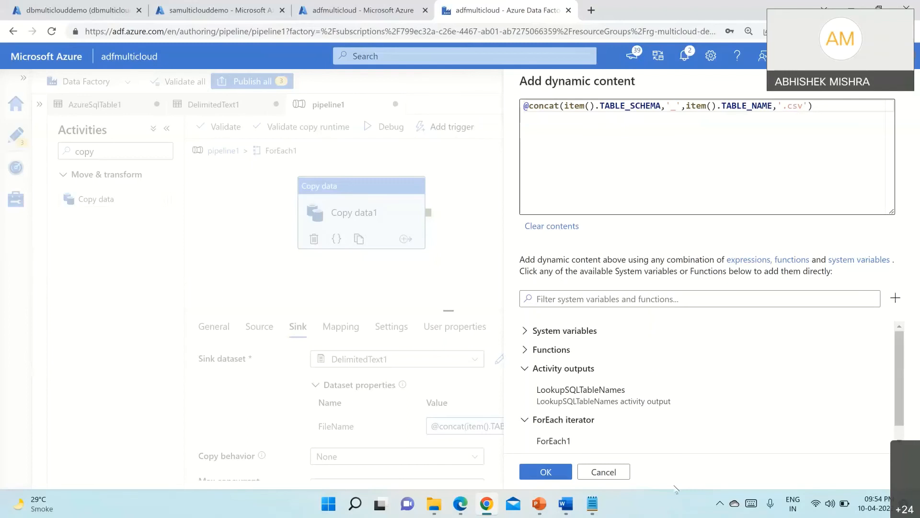
left_click(546, 472)
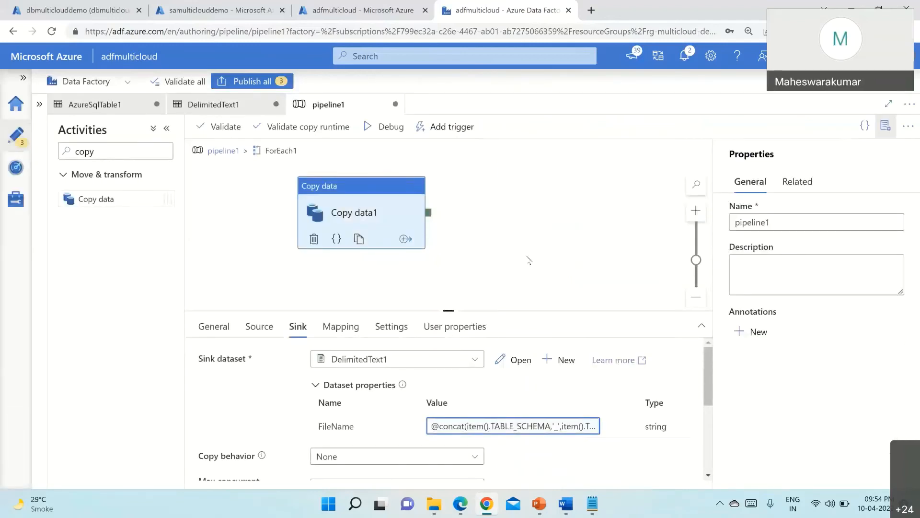
- Publish all pending changes for pipeline1, AzureSqlTable1 and DelimitedText1 to the factory
left_click(238, 82)
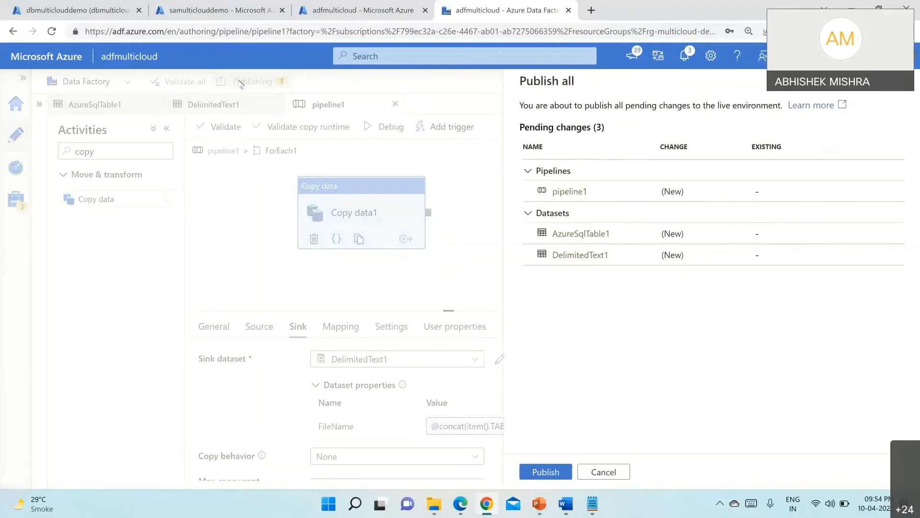
left_click(541, 472)
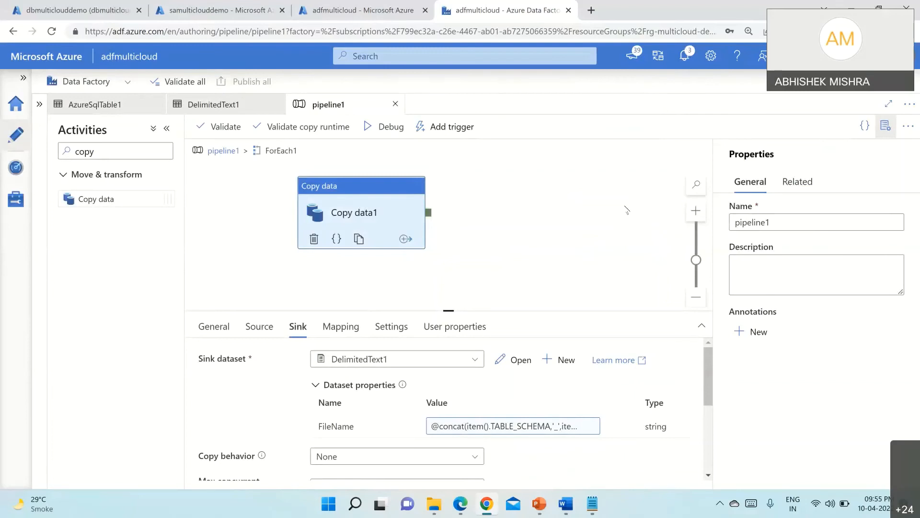
- Trigger pipeline1 now and view its run, where ForEach1 has failed
left_click(439, 127)
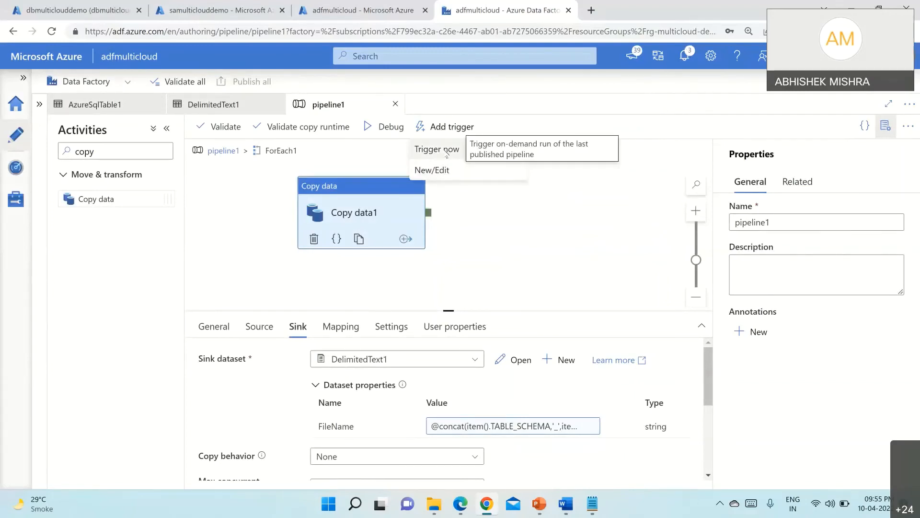
left_click(437, 150)
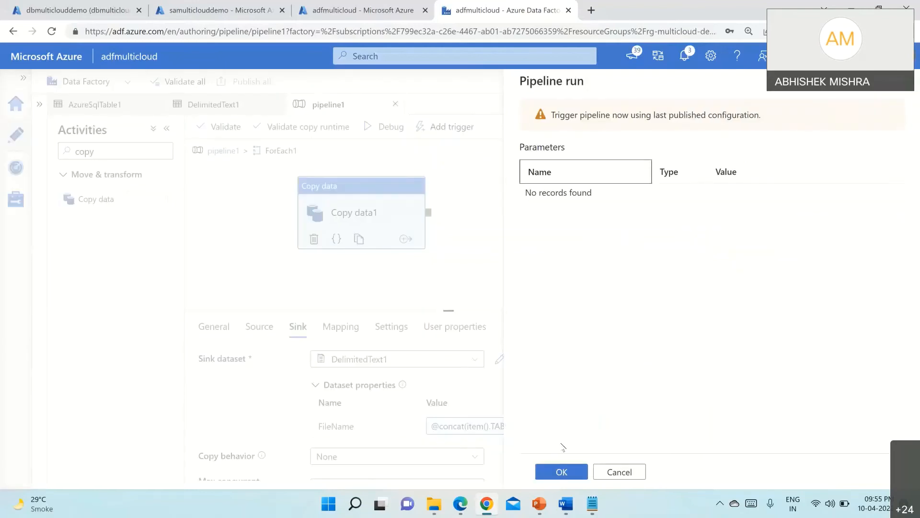
left_click(559, 472)
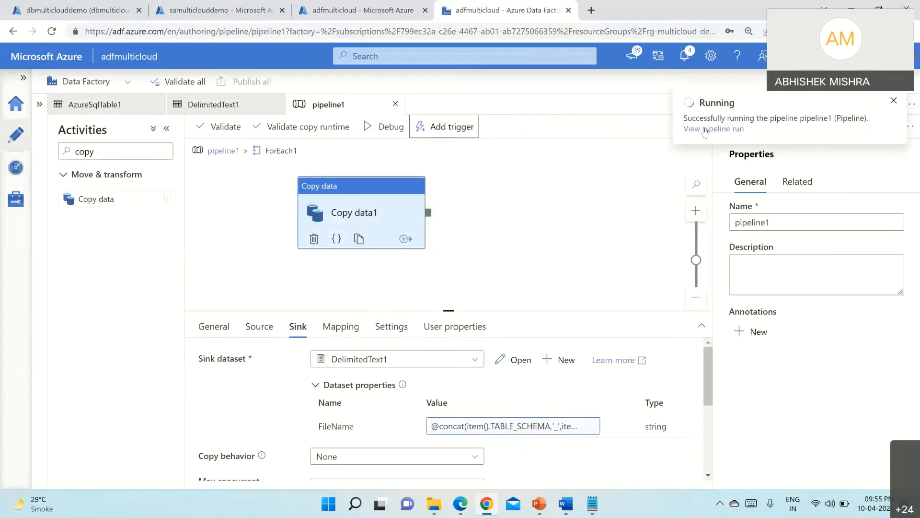
left_click(706, 129)
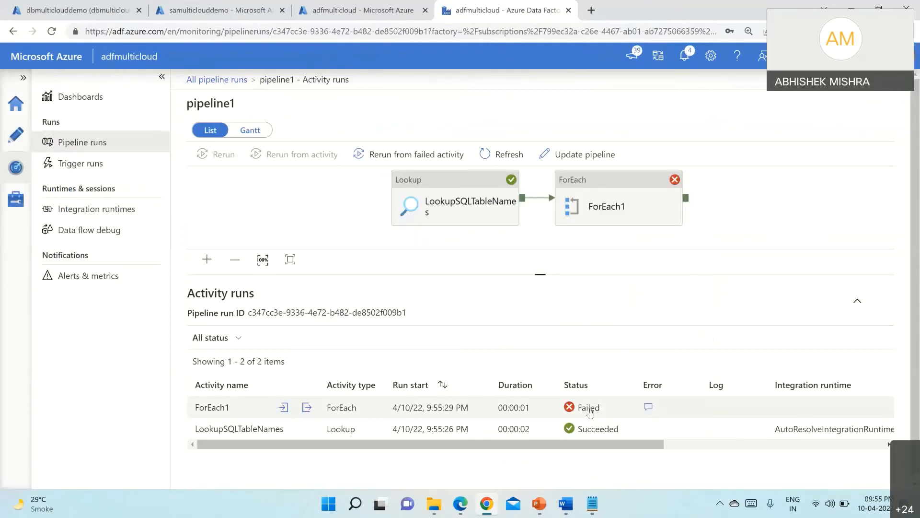
left_click(649, 407)
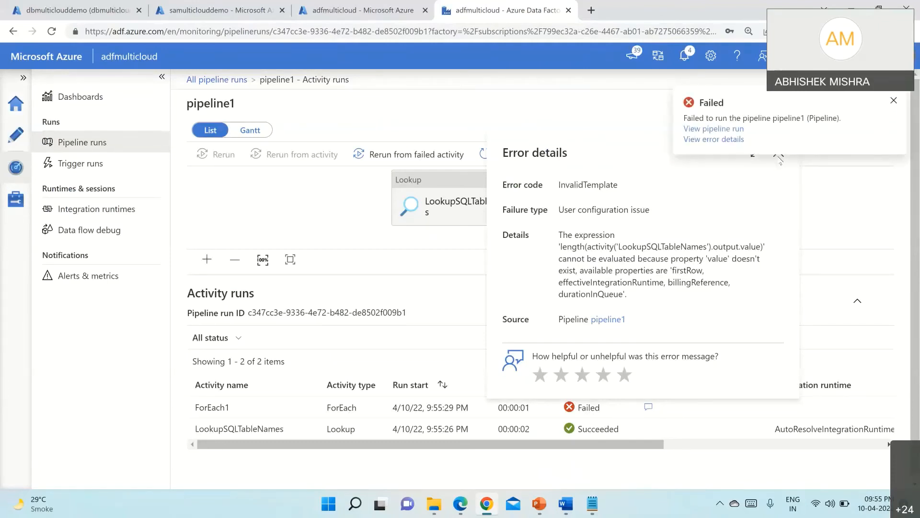
left_click(893, 101)
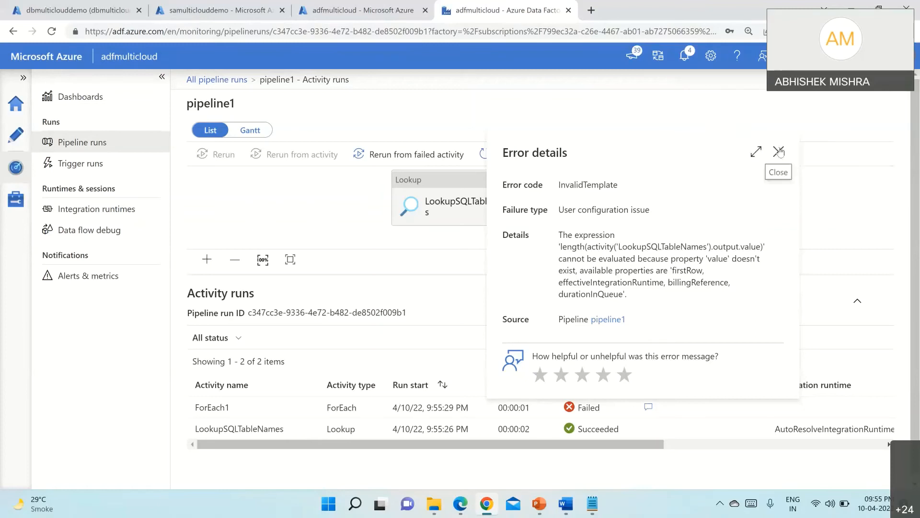
left_click(778, 154)
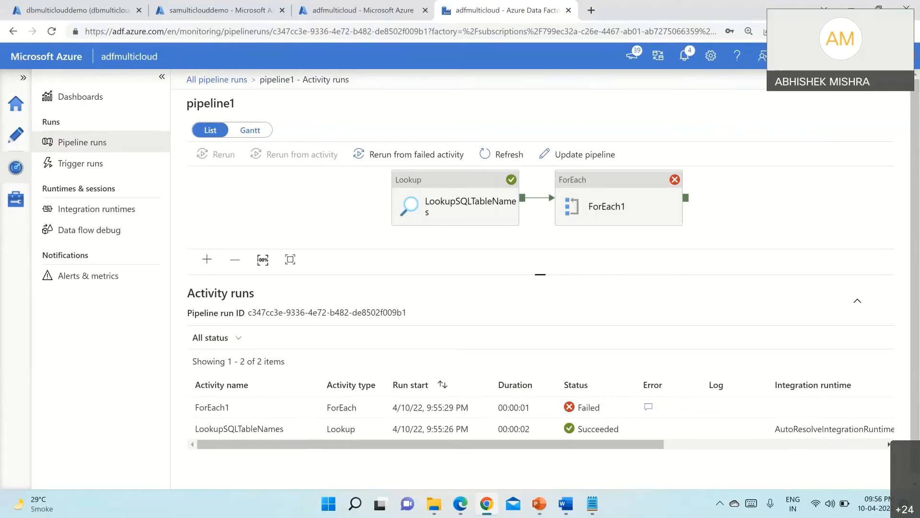
- Reopen pipeline1 for editing from the failed run with Update pipeline, with the browser maximized
left_click(878, 8)
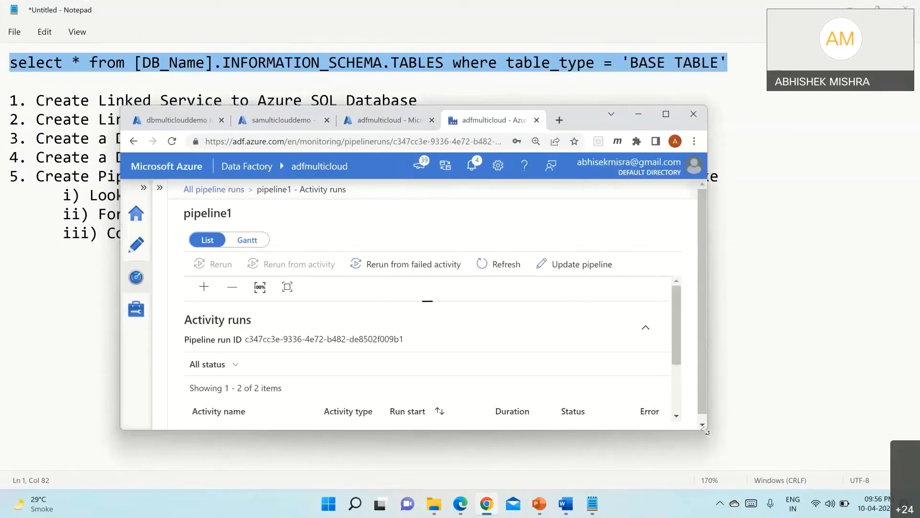
left_click(582, 270)
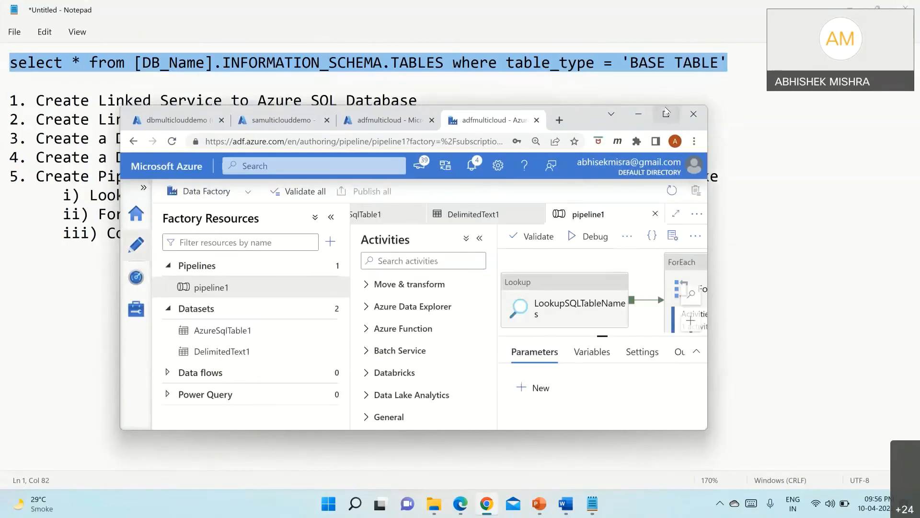
left_click(666, 113)
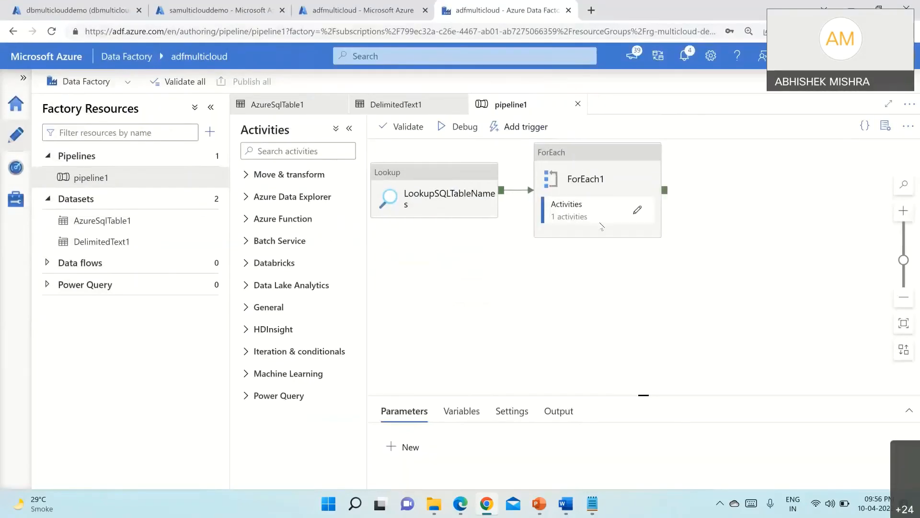
- Uncheck First row only in LookupSQLTableNames settings so it returns all table rows
left_click(450, 191)
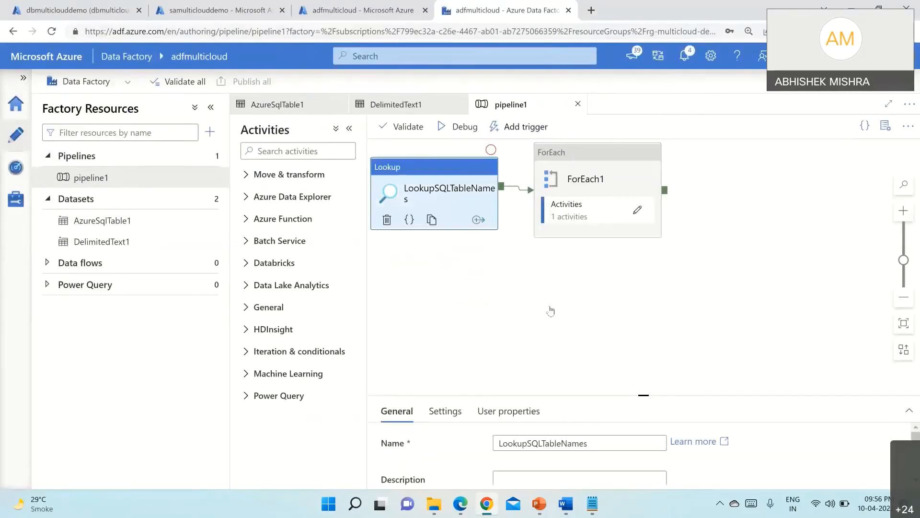
scroll(615, 337, "down", 3)
scroll(615, 337, "up", 3)
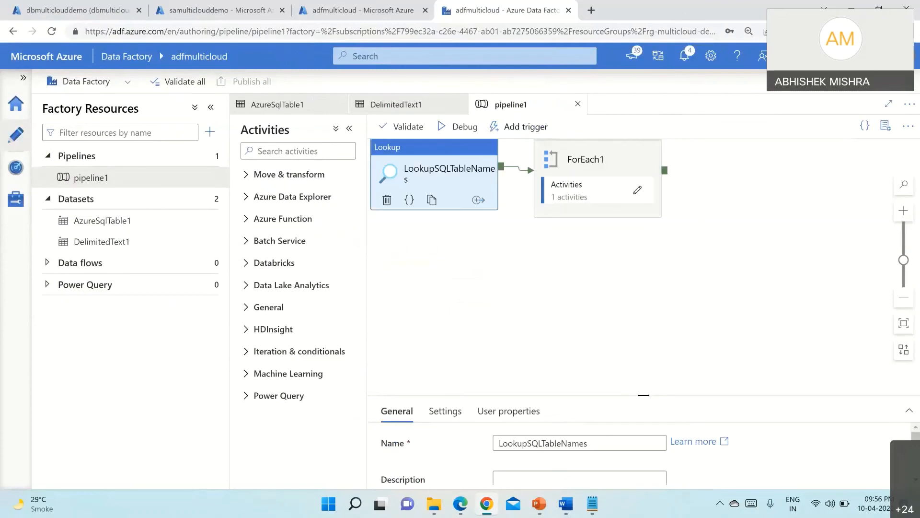
scroll(642, 451, "down", 5)
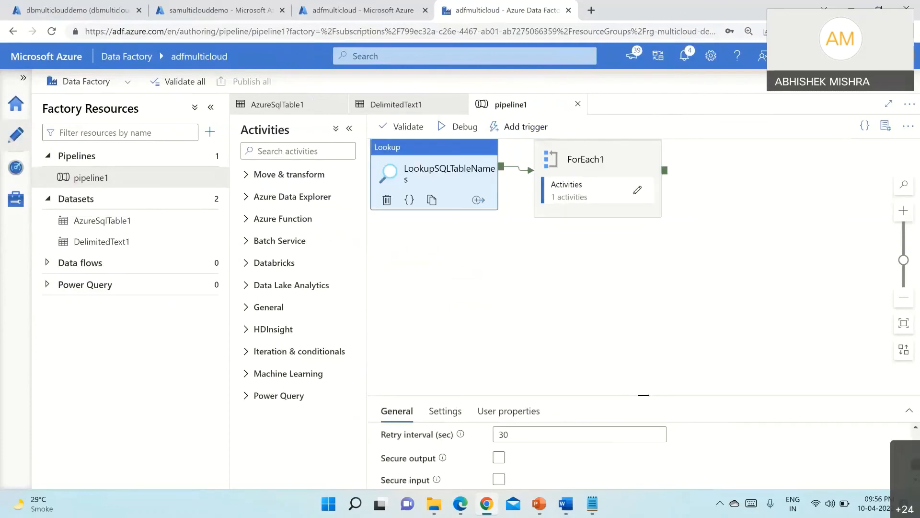
scroll(642, 450, "up", 2)
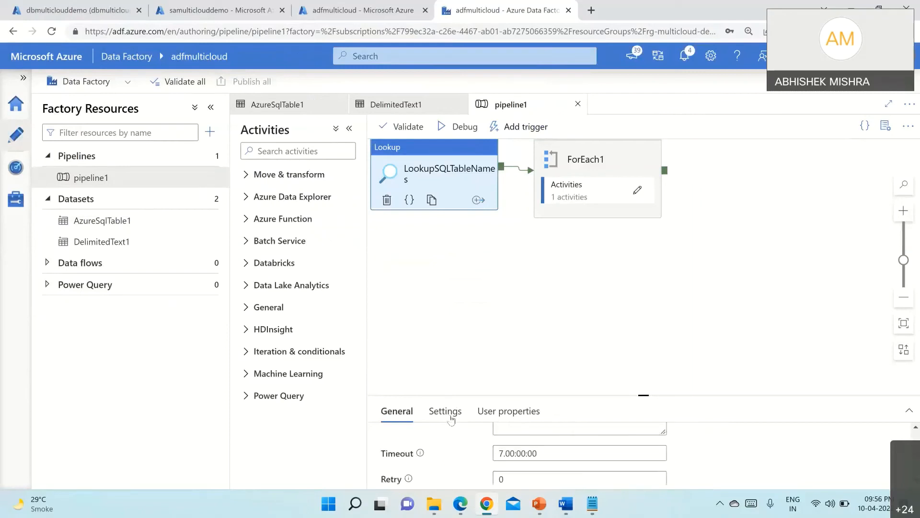
left_click(445, 411)
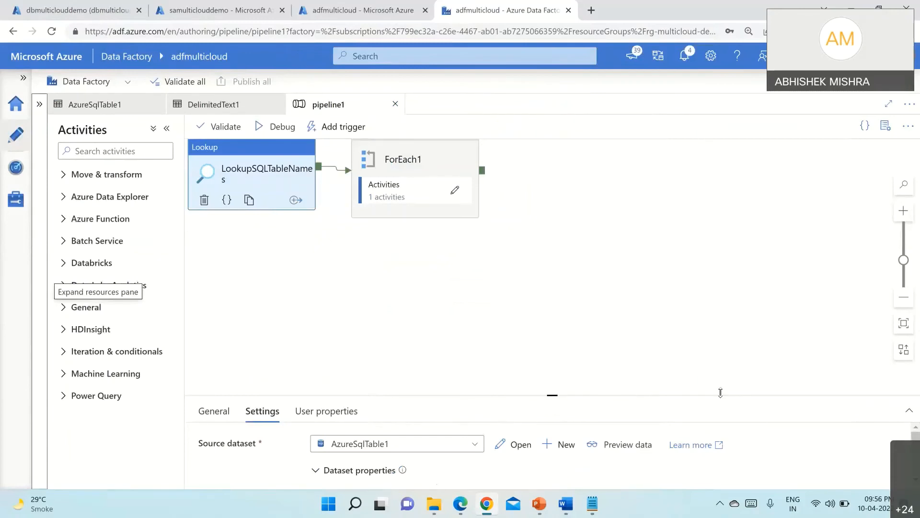
left_click_drag(721, 393, 707, 290)
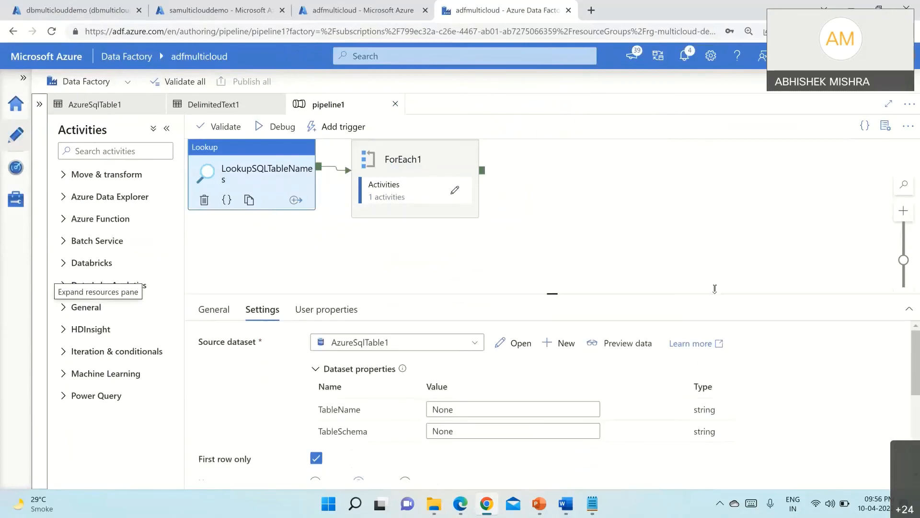
left_click(316, 456)
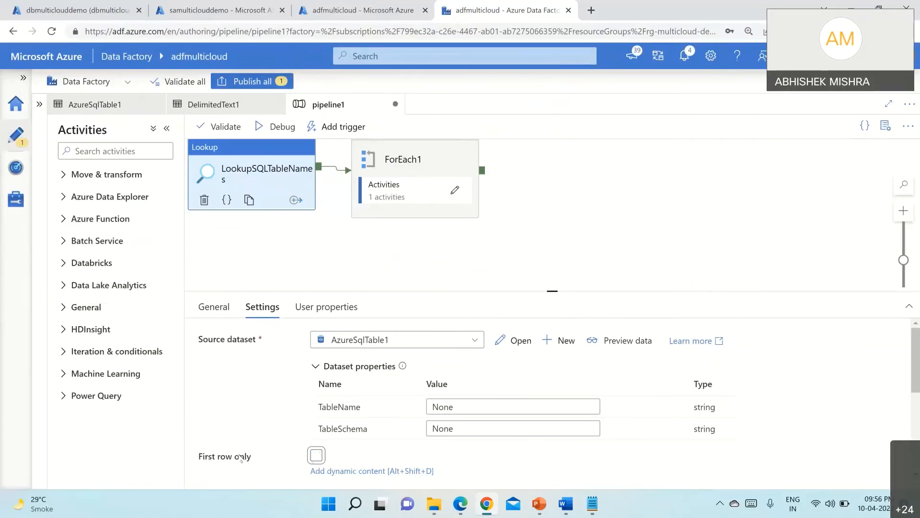
- Publish the lookup change and trigger pipeline1 now
left_click(255, 82)
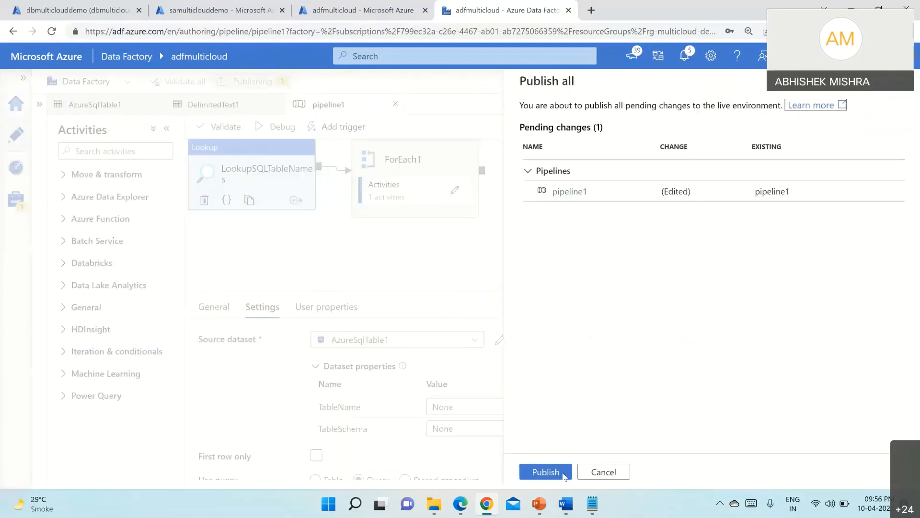
left_click(532, 471)
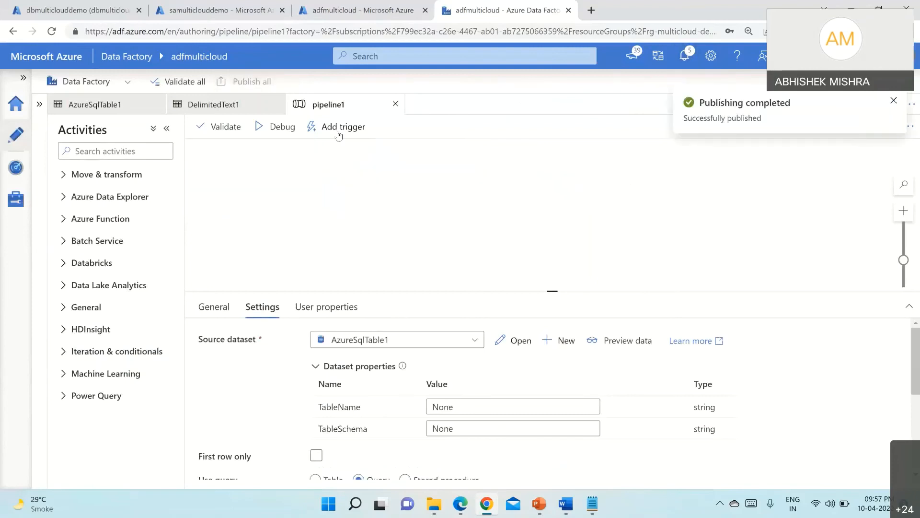
left_click(336, 127)
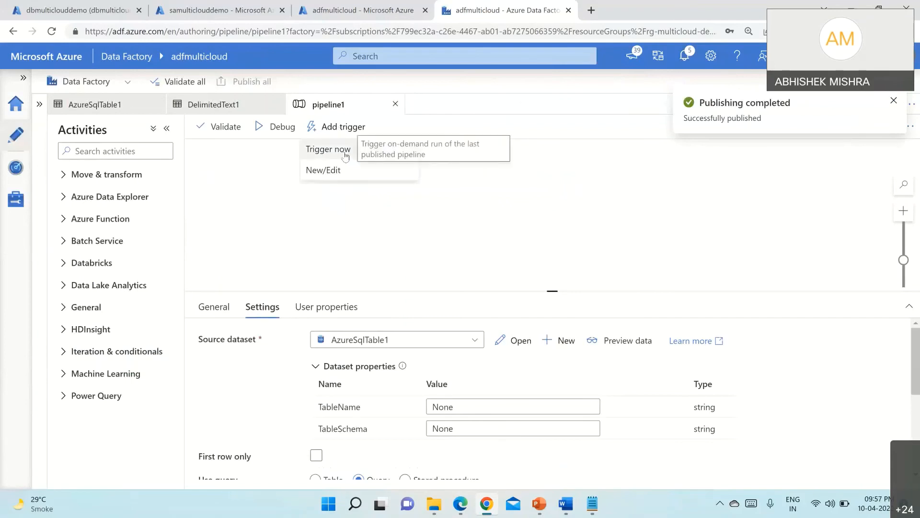
left_click(344, 151)
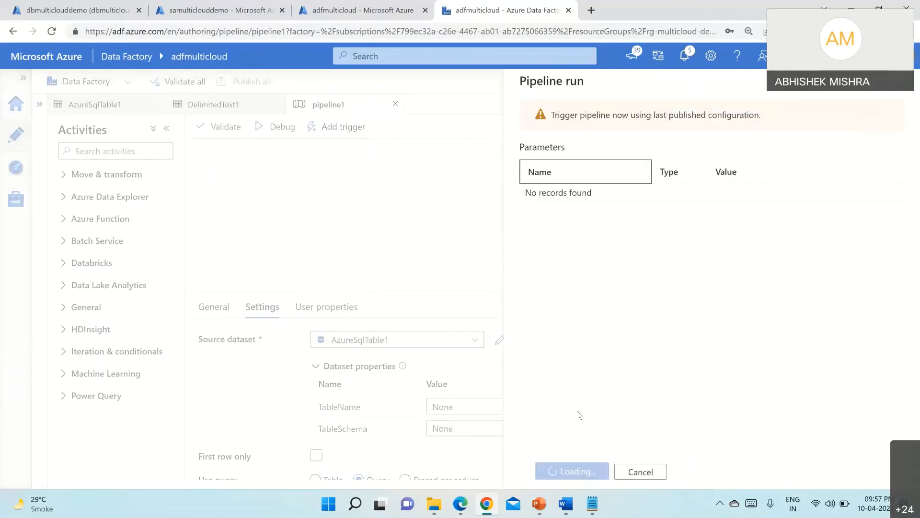
left_click(561, 471)
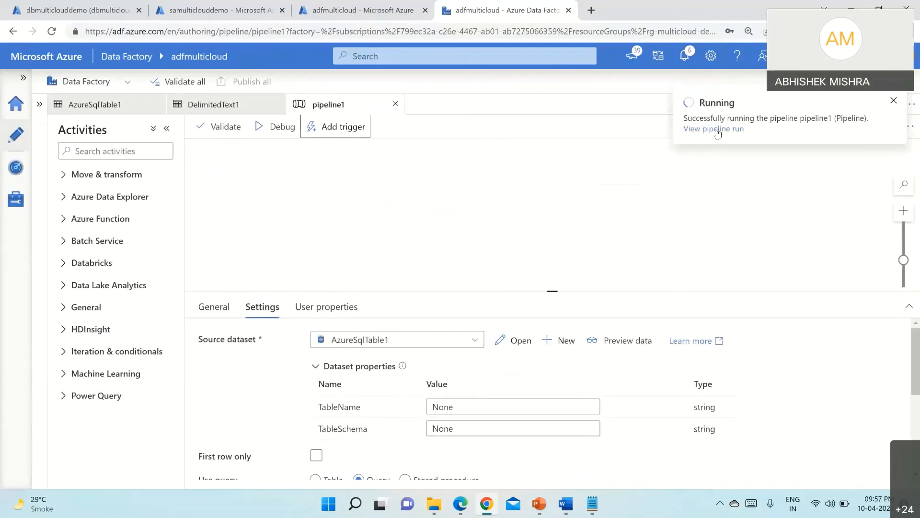
- Refresh the run's activity list until Lookup, ForEach1 and every Copy data1 show Succeeded
left_click(717, 130)
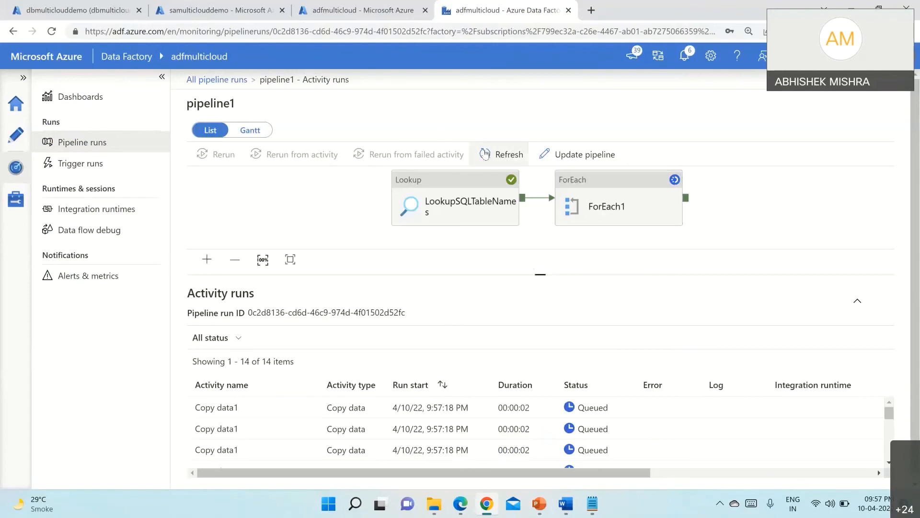
left_click(485, 154)
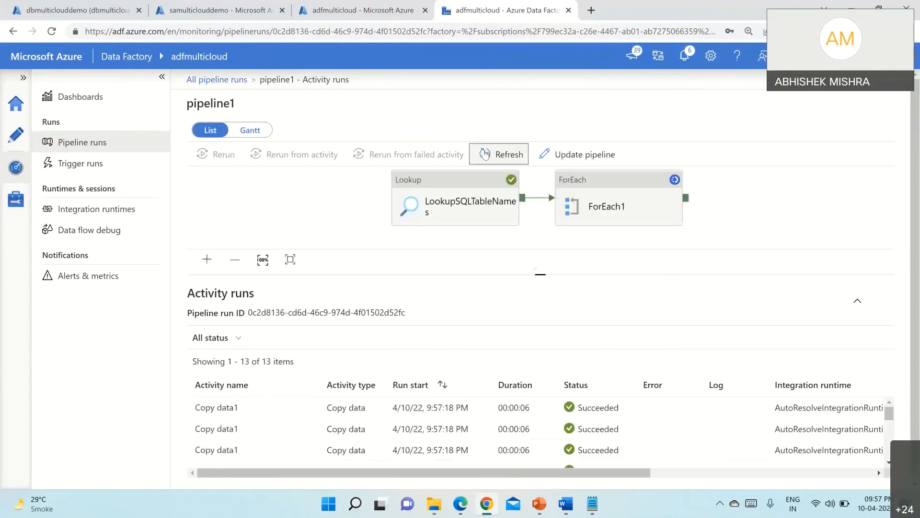
scroll(651, 431, "down", 2)
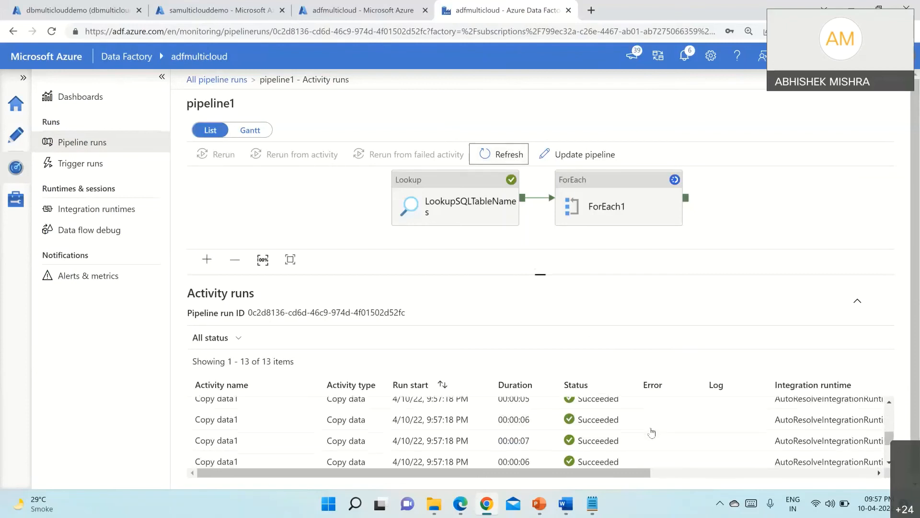
scroll(652, 432, "up", 1)
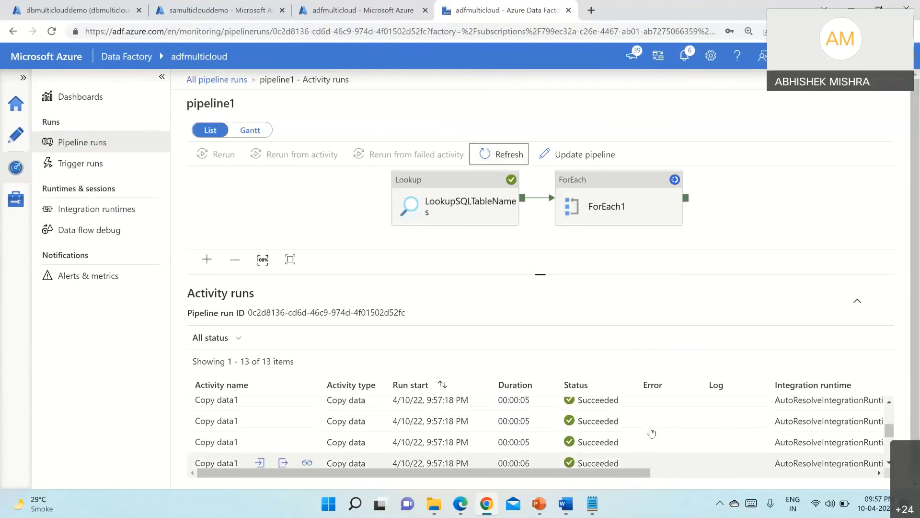
scroll(651, 433, "down", 1)
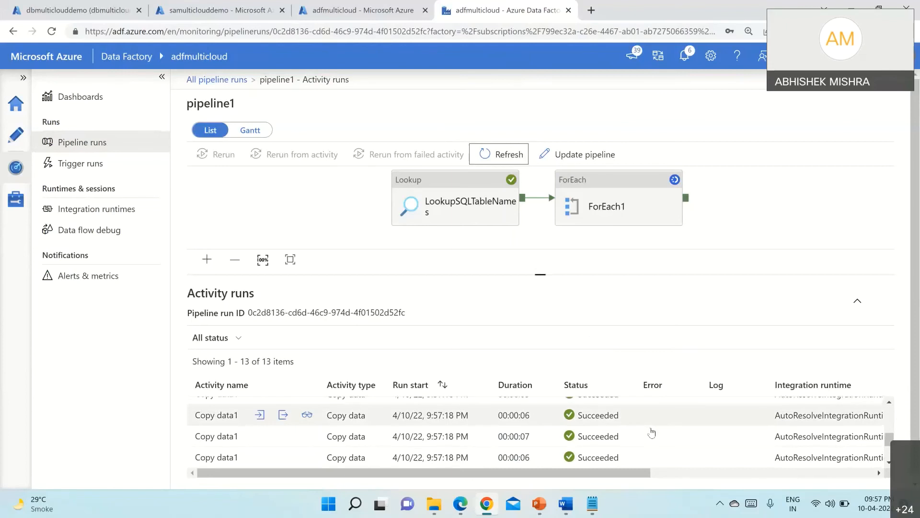
scroll(652, 432, "up", 1)
scroll(651, 433, "up", 1)
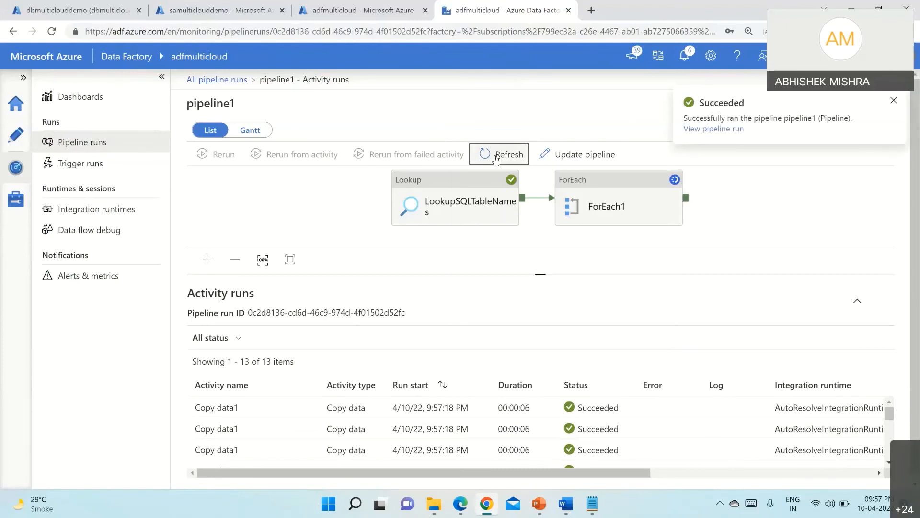
left_click(496, 158)
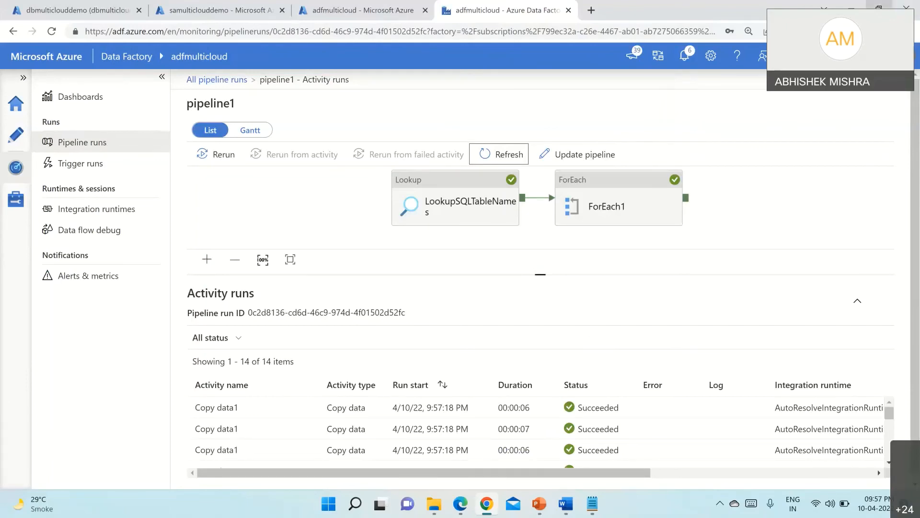
left_click(879, 9)
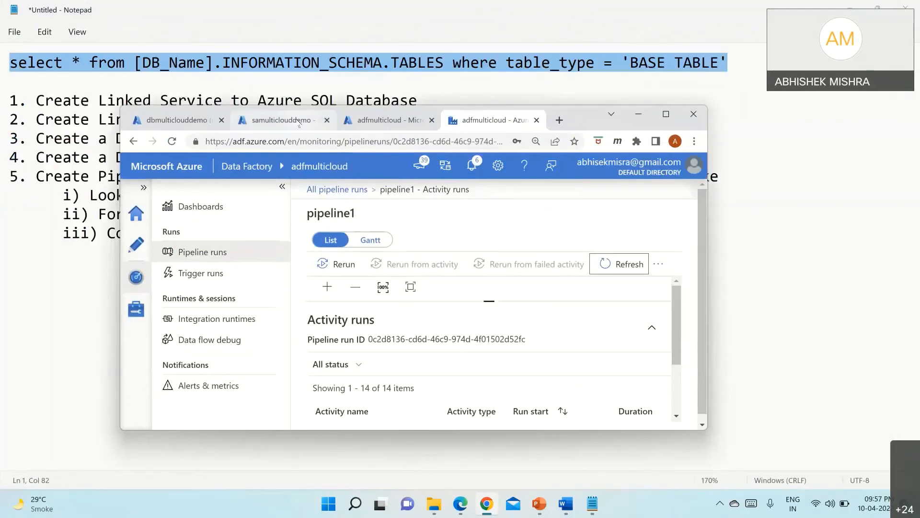
- Browse the samulticlouddemo sqldata container listing dbo.BuildVersion.txt, SalesLT.Customer.txt and other exports
left_click(298, 123)
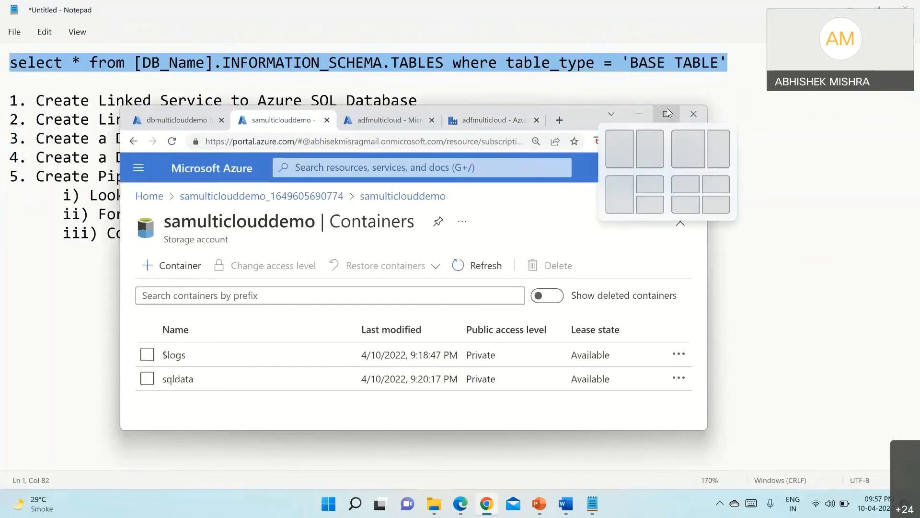
left_click(667, 113)
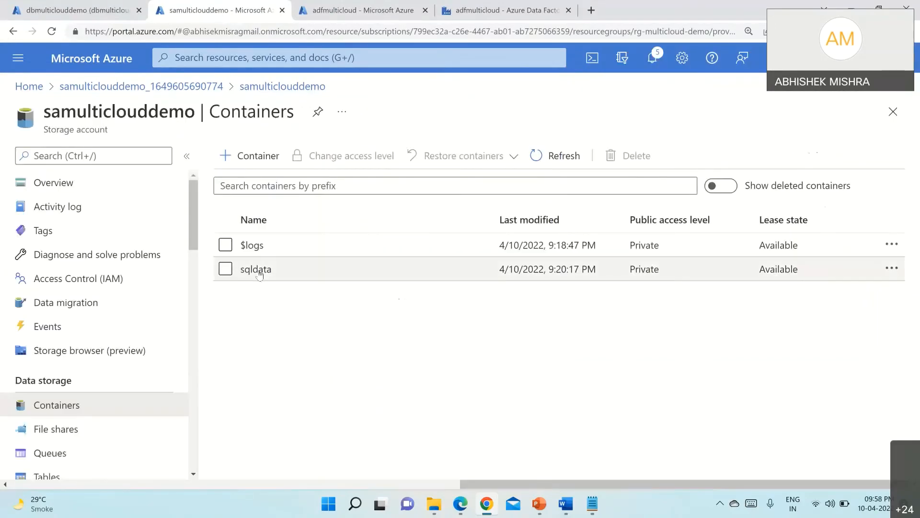
left_click(256, 269)
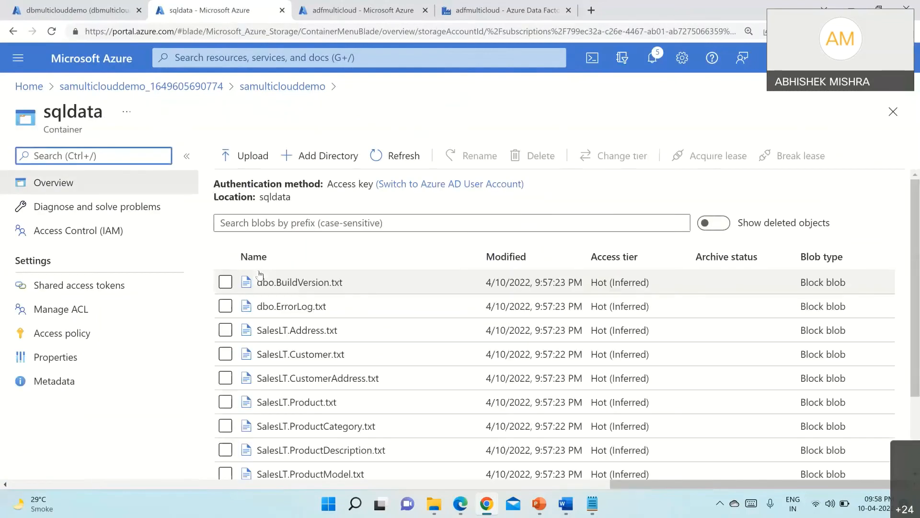
scroll(325, 374, "down", 1)
scroll(325, 374, "down", 1)
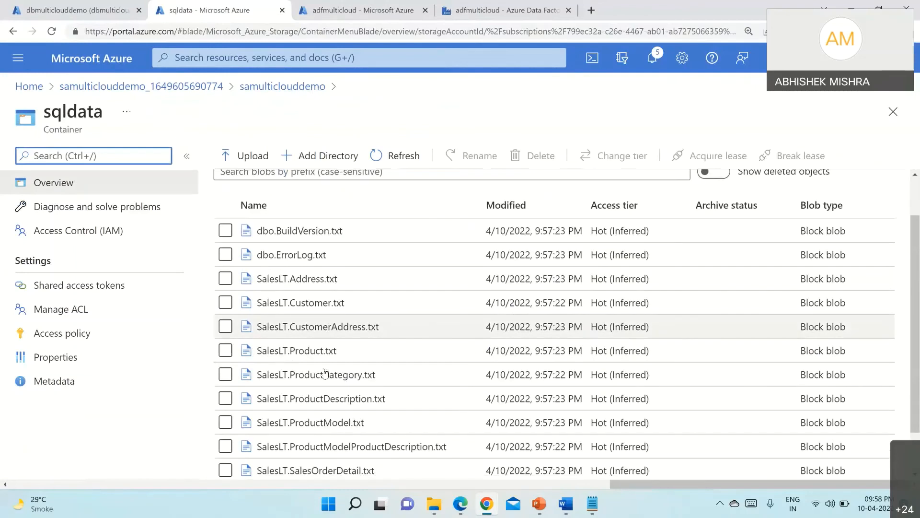
scroll(326, 373, "up", 2)
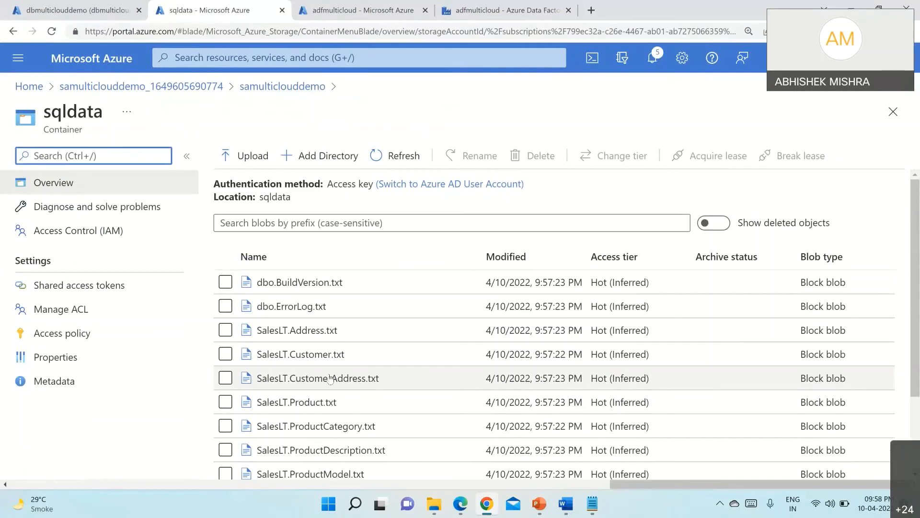
scroll(330, 379, "down", 2)
scroll(329, 379, "up", 2)
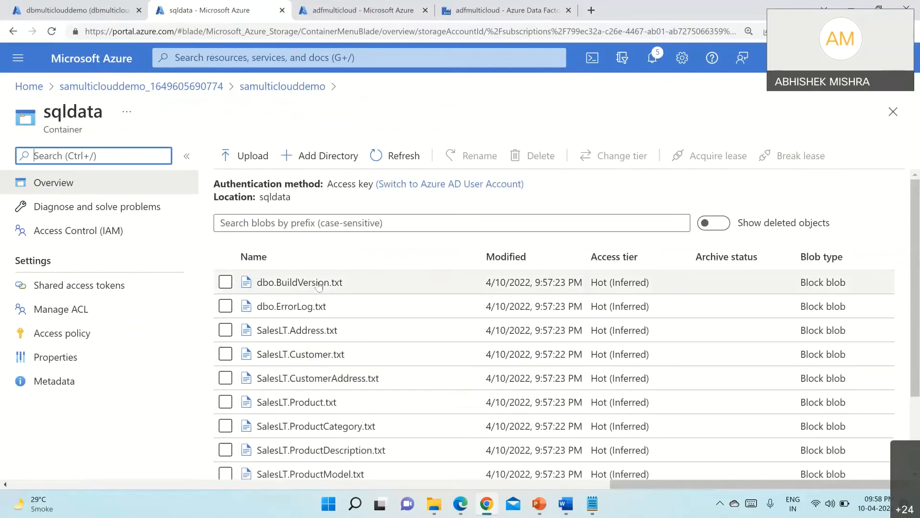
- Download dbo.BuildVersion.txt, check its CSV rows in Notepad, then return to pipeline1's activity runs
left_click(300, 282)
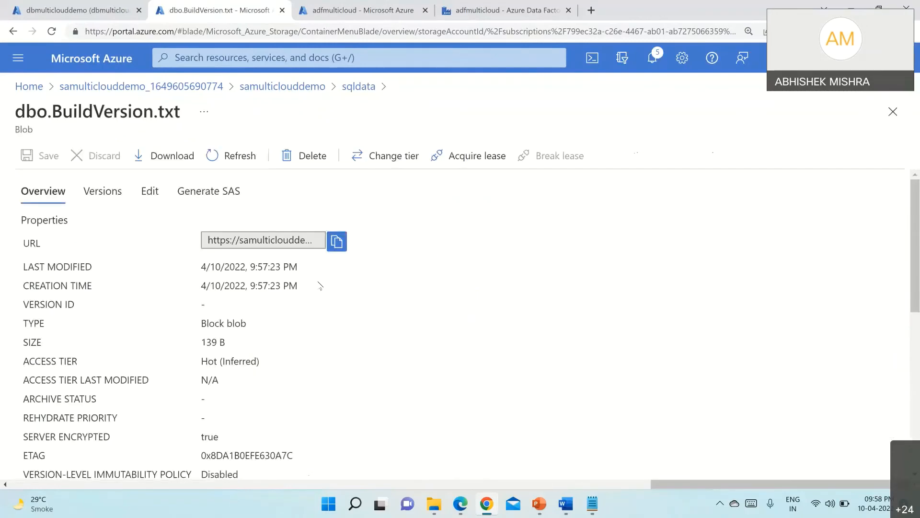
left_click(162, 160)
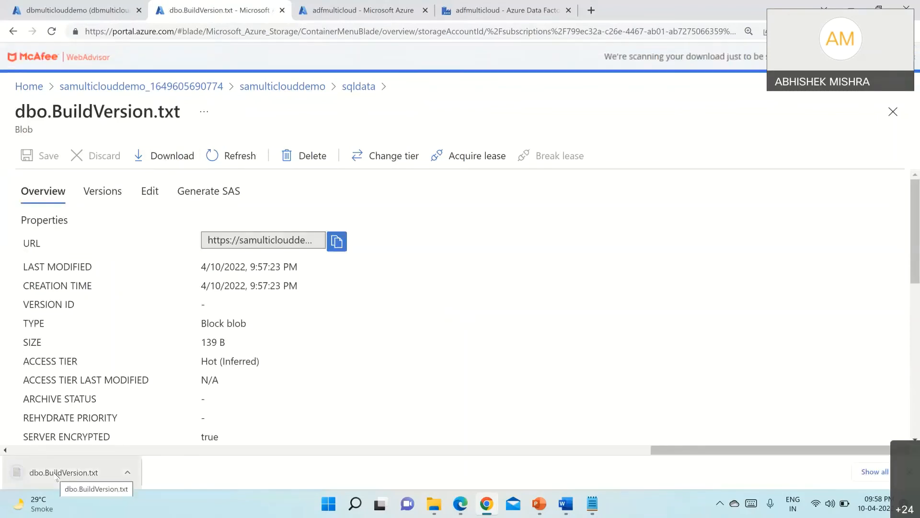
left_click(56, 474)
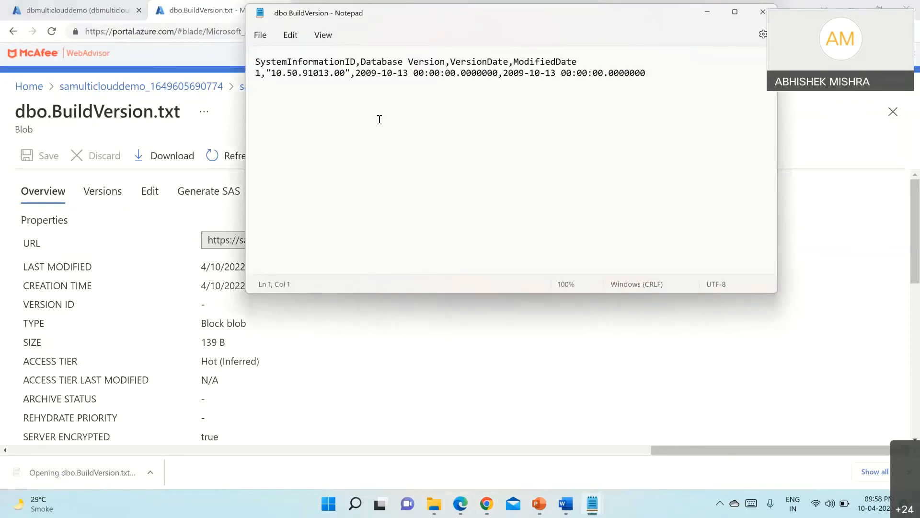
left_click(764, 12)
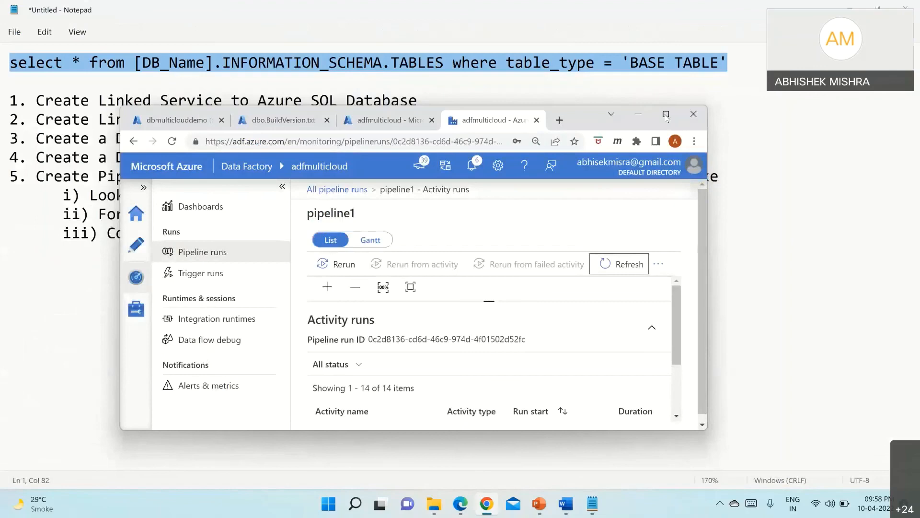
left_click(665, 114)
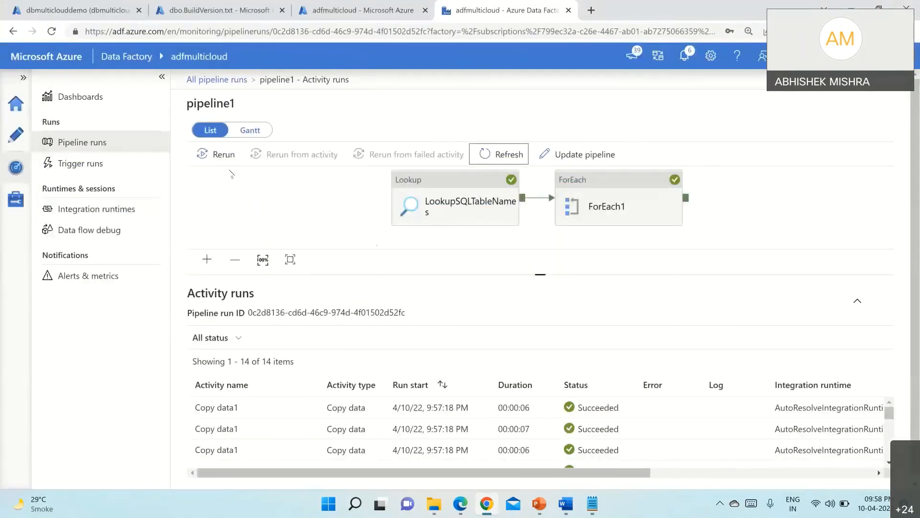
- Open pipeline1 for editing and step into ForEach1's inner activities
left_click(602, 157)
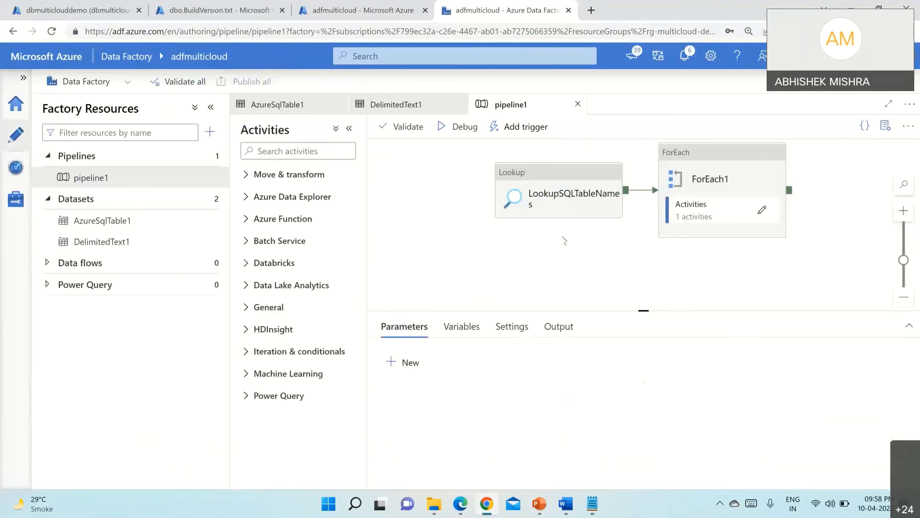
left_click_drag(703, 221, 704, 216)
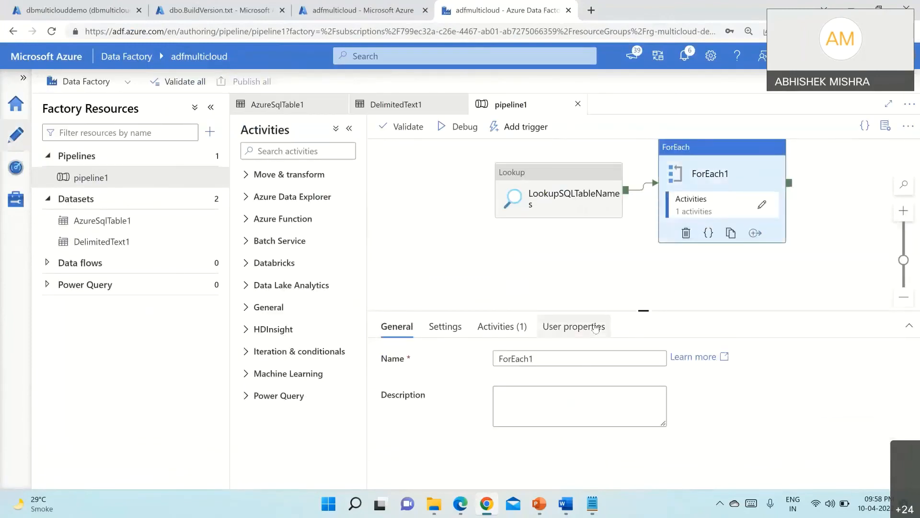
left_click(762, 205)
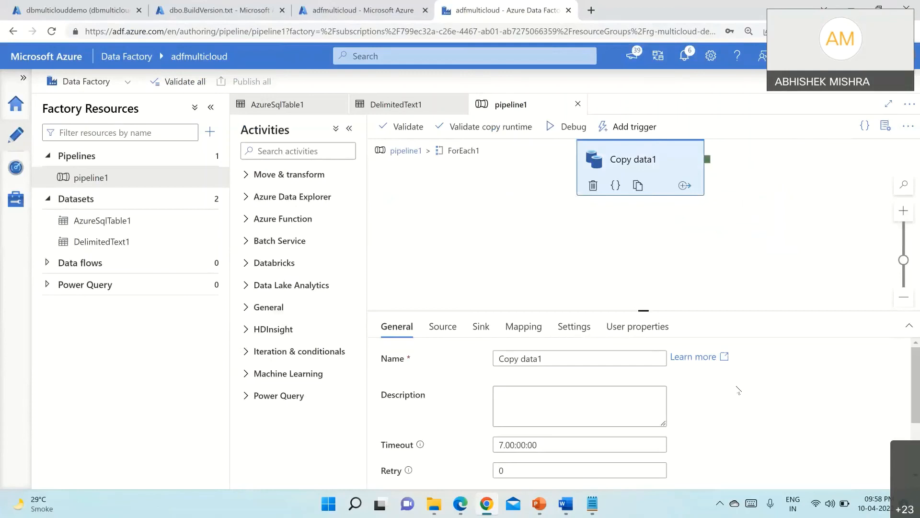
scroll(738, 389, "down", 2)
scroll(738, 389, "up", 2)
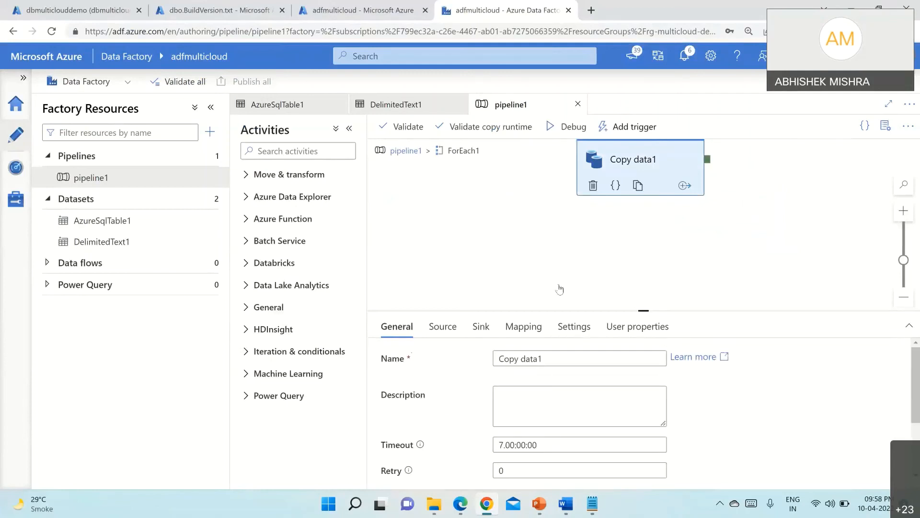
- Inspect Copy data1's sink FileName expression and close it without changes
left_click(482, 328)
left_click(709, 425)
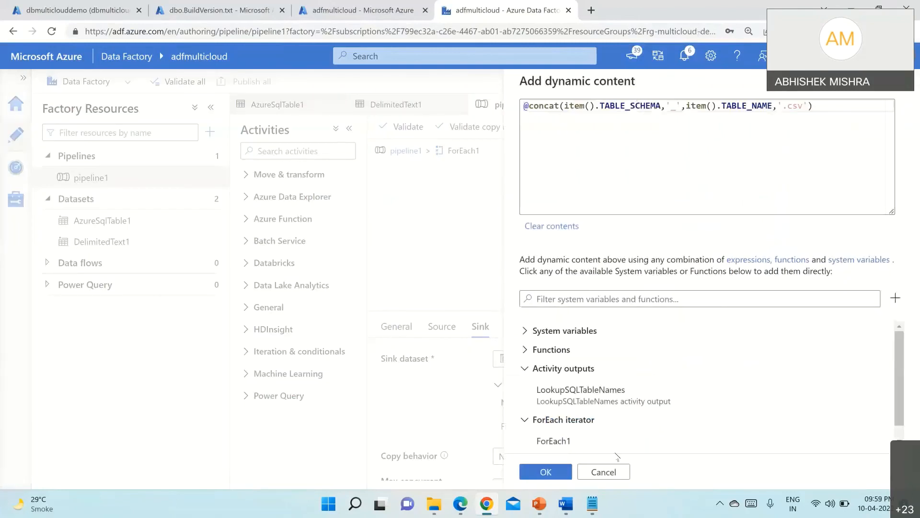
left_click(602, 471)
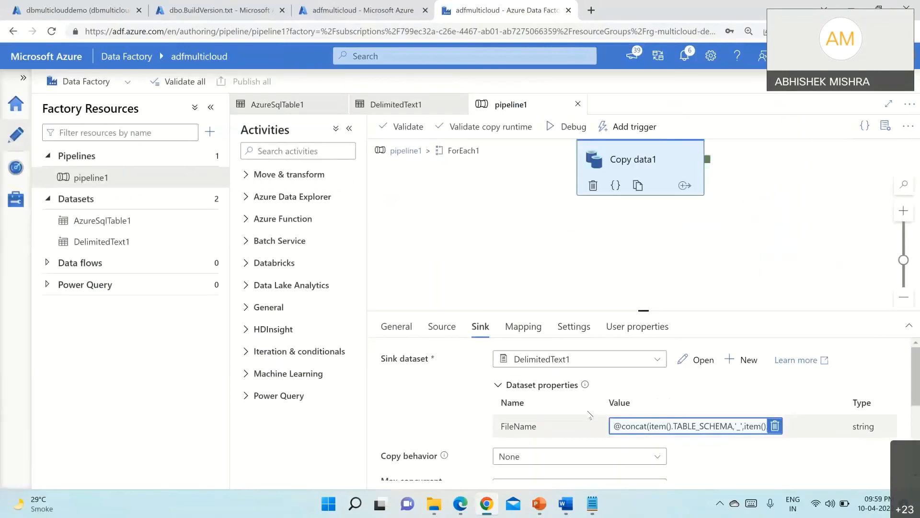
scroll(447, 413, "down", 2)
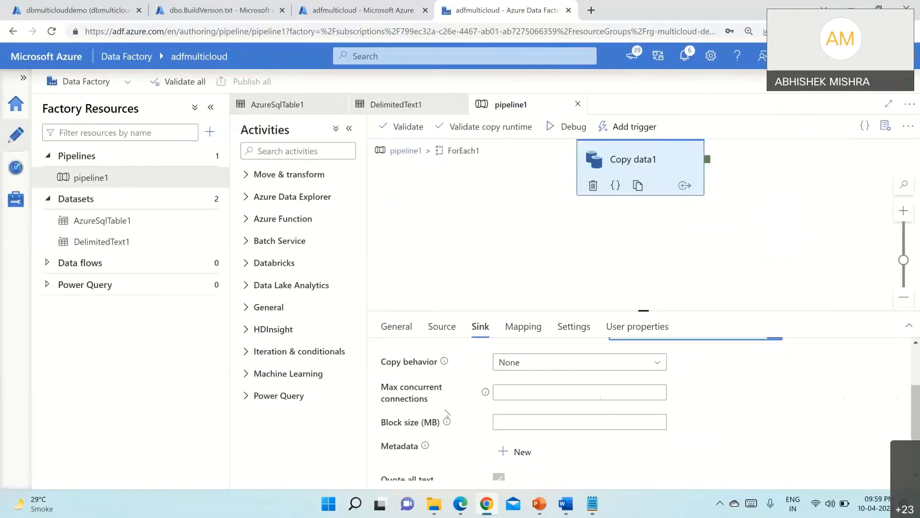
scroll(447, 413, "up", 2)
scroll(447, 413, "down", 3)
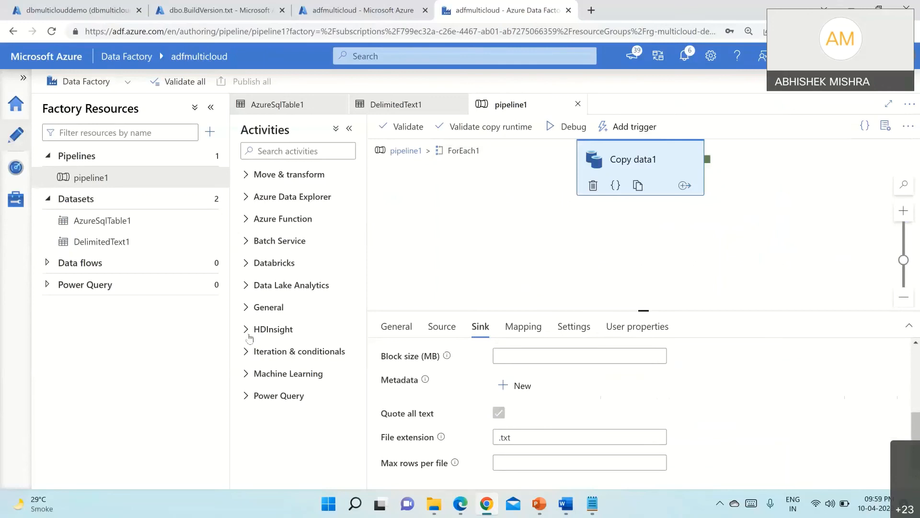
left_click(102, 242)
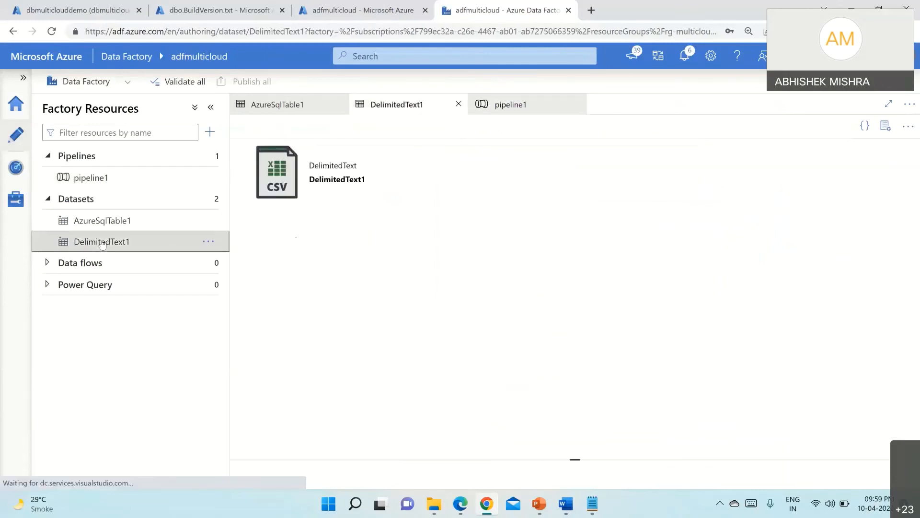
scroll(659, 414, "down", 1)
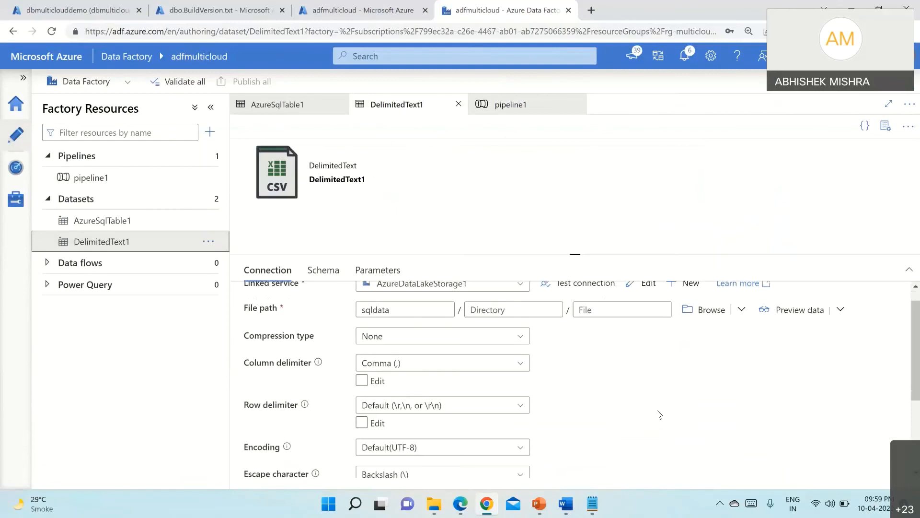
scroll(660, 413, "down", 2)
scroll(660, 413, "down", 3)
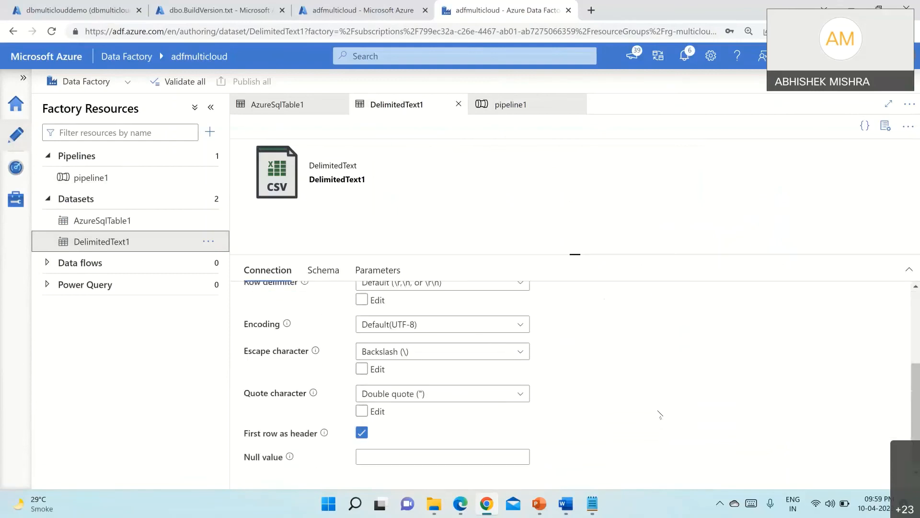
scroll(659, 413, "up", 2)
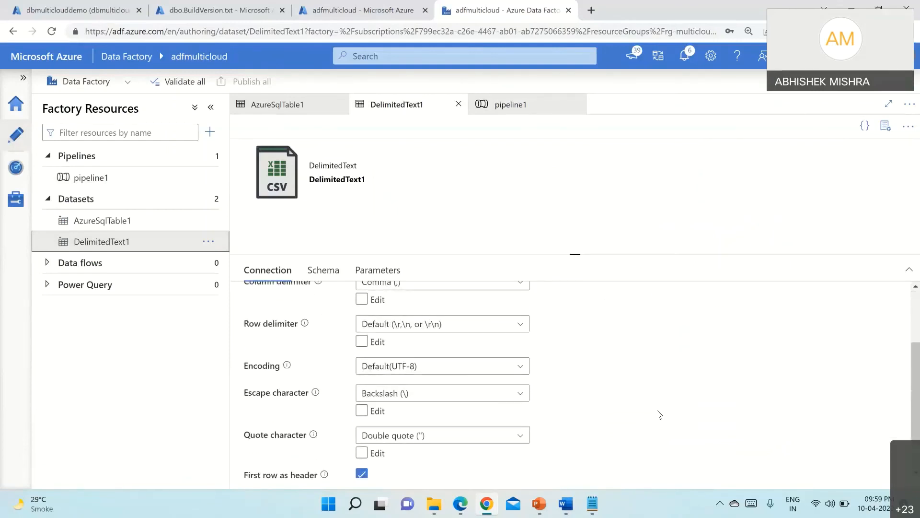
scroll(660, 414, "up", 1)
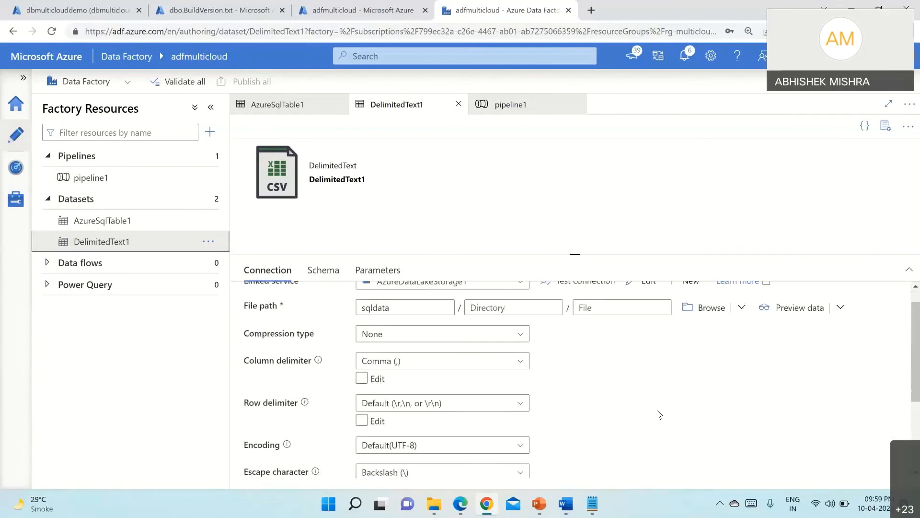
scroll(660, 413, "up", 1)
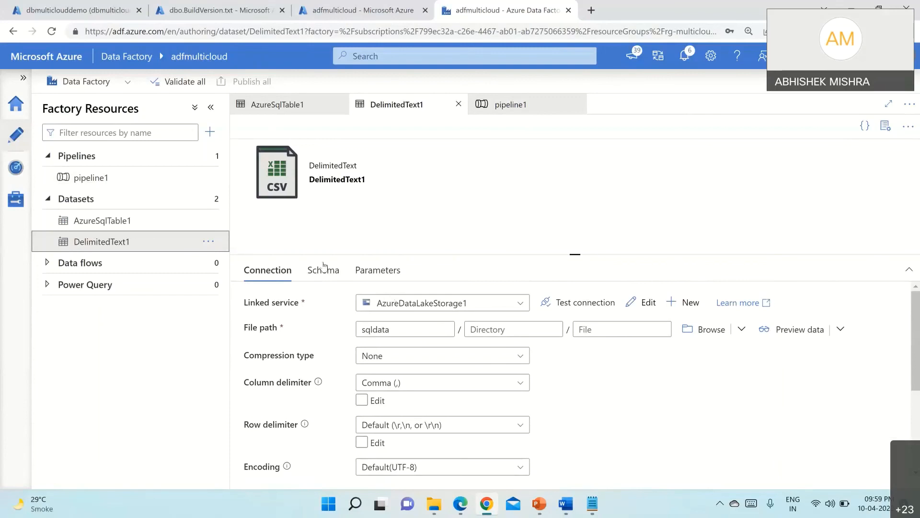
left_click(324, 271)
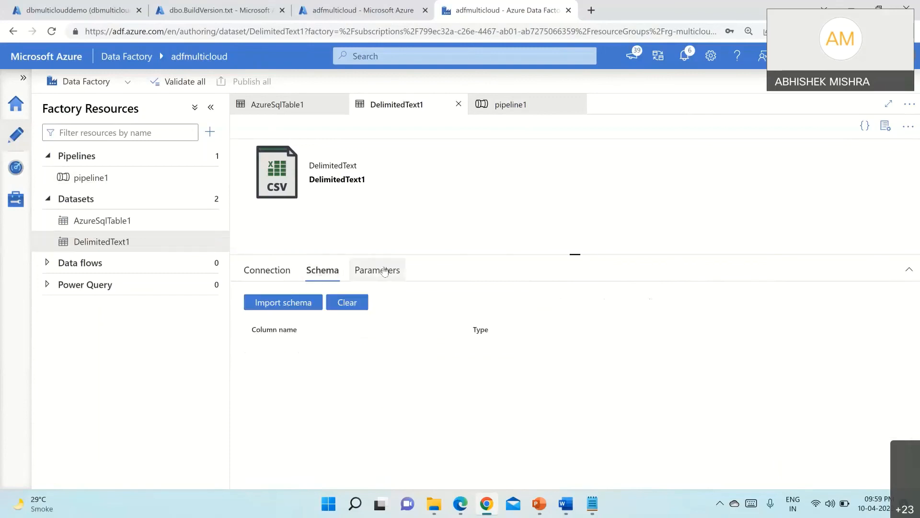
left_click(384, 271)
left_click(270, 269)
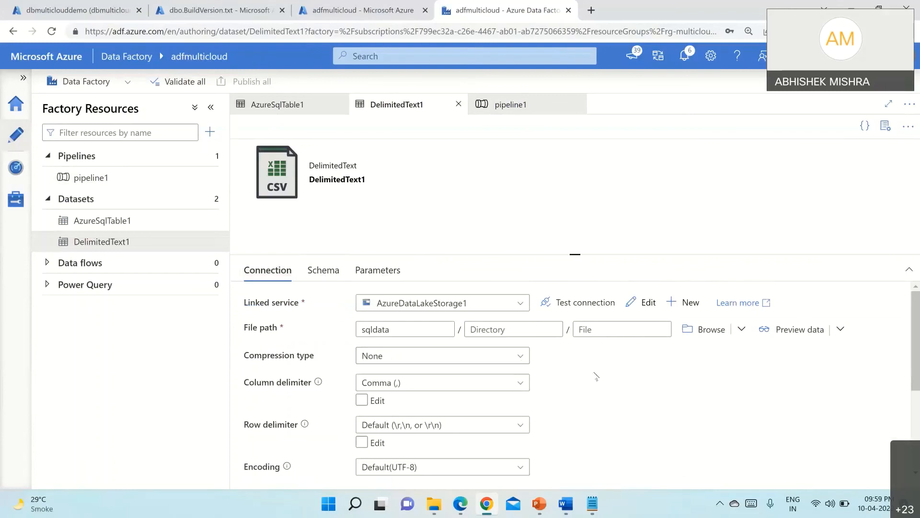
scroll(596, 376, "down", 2)
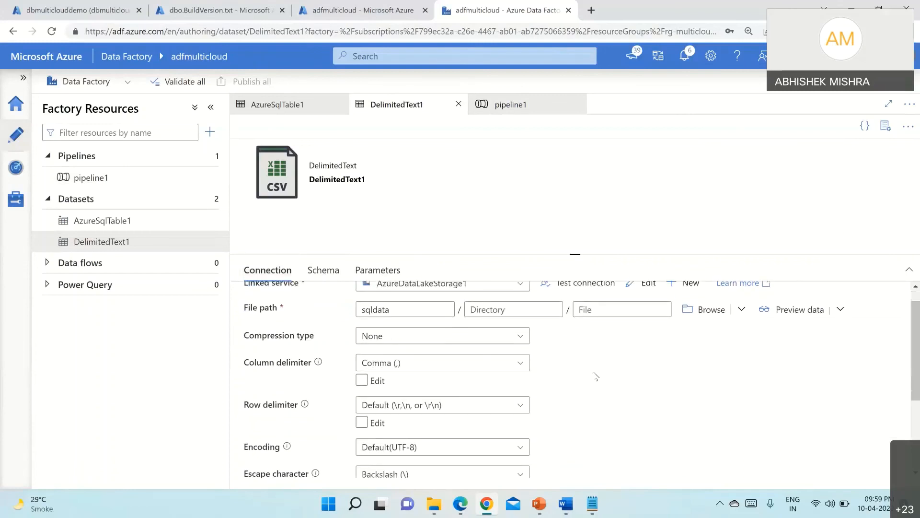
scroll(595, 376, "down", 2)
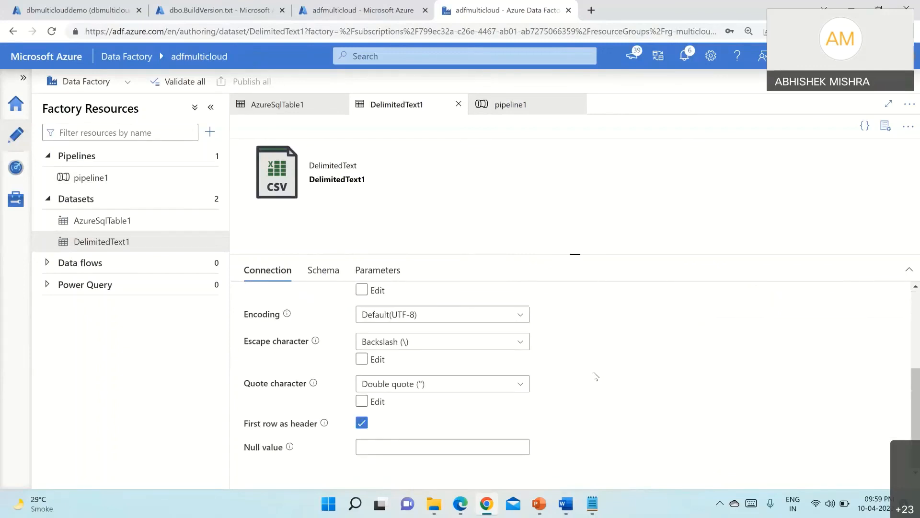
scroll(595, 377, "up", 5)
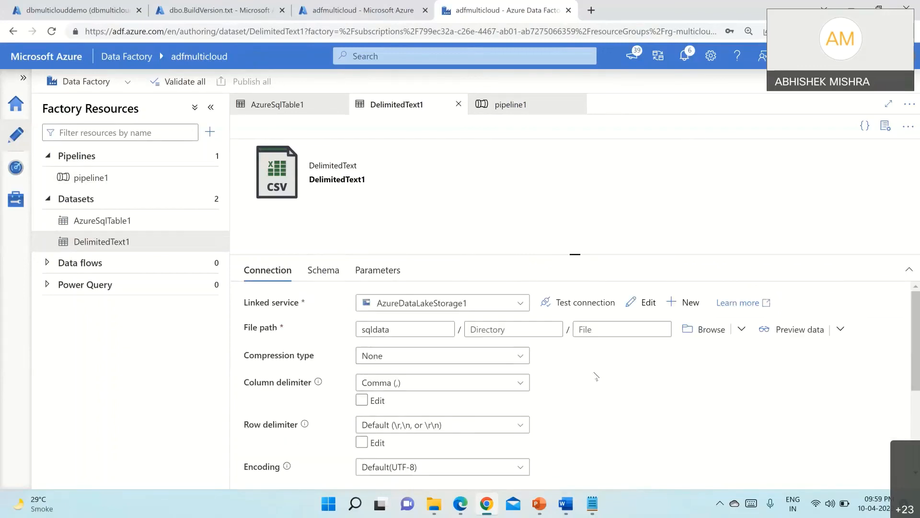
left_click(302, 110)
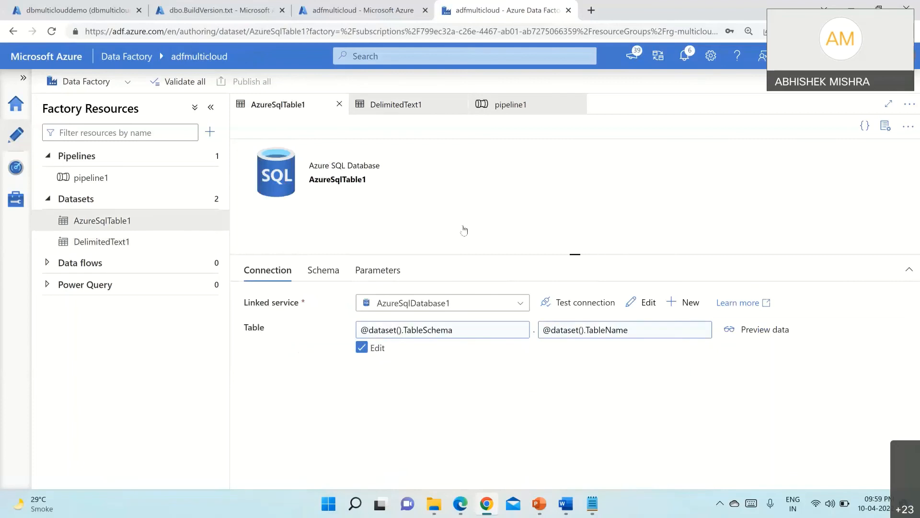
left_click(503, 110)
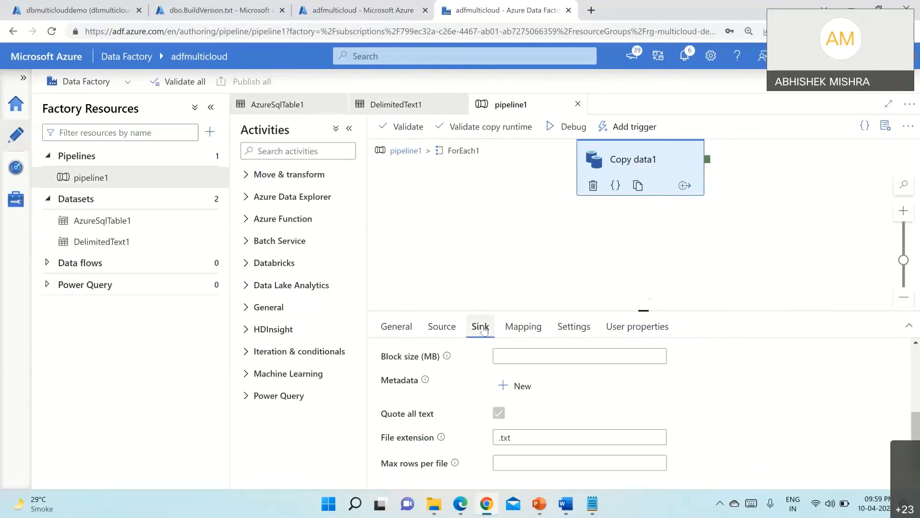
left_click(579, 329)
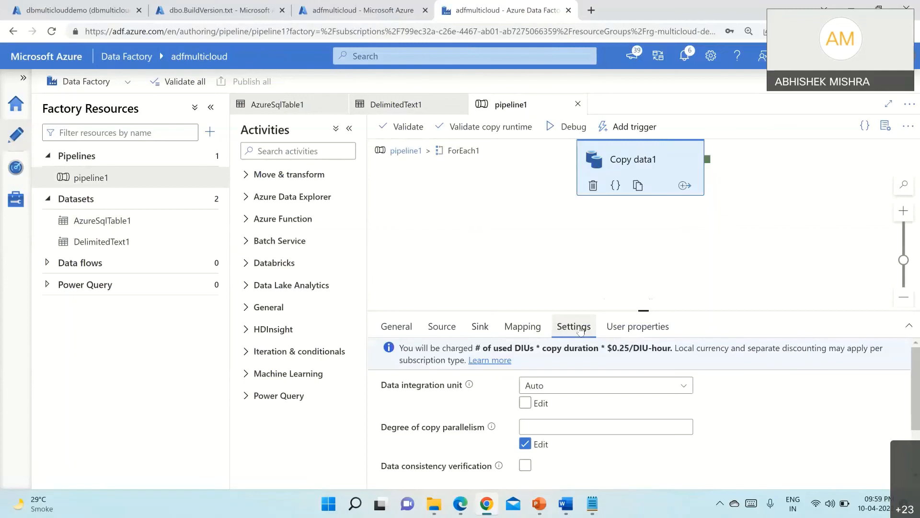
left_click(482, 328)
scroll(611, 390, "down", 1)
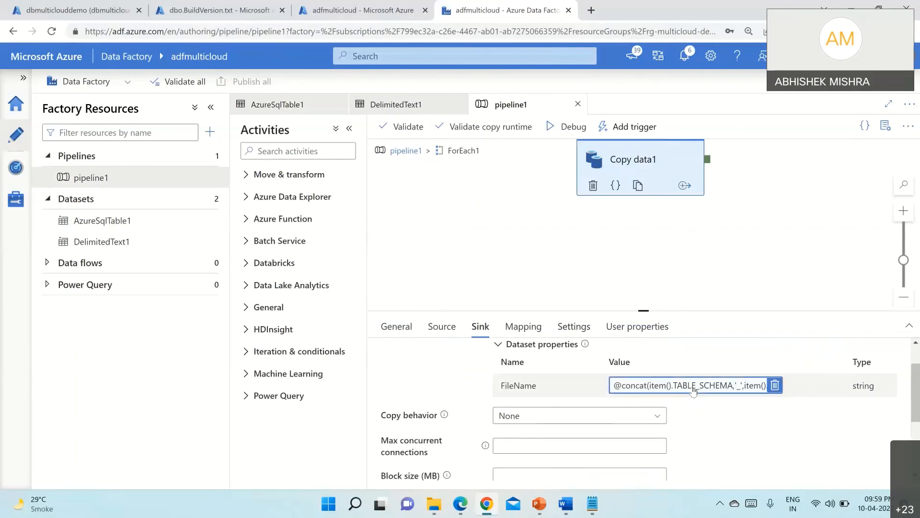
left_click(693, 390)
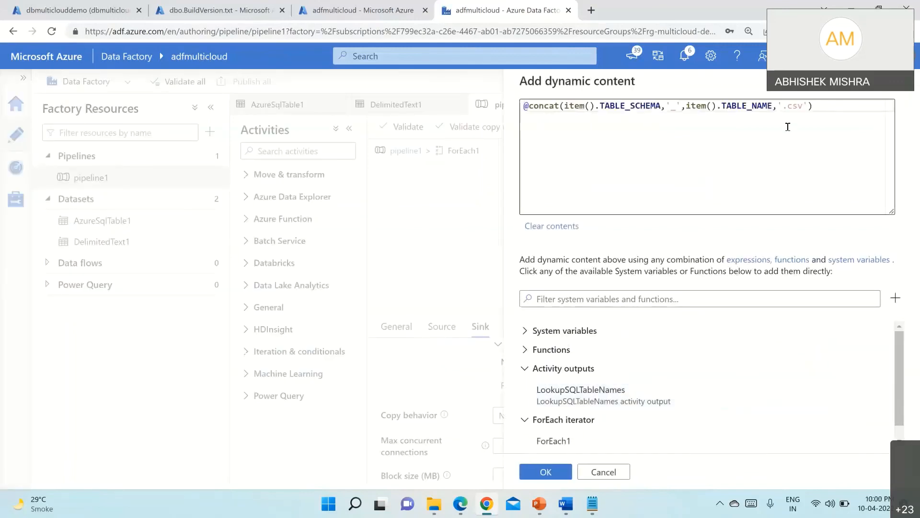
scroll(700, 390, "down", 1)
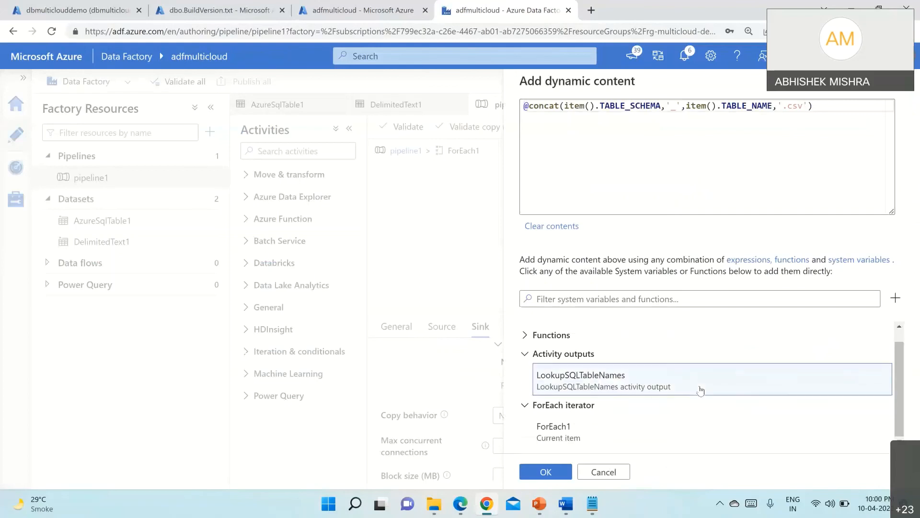
left_click(545, 472)
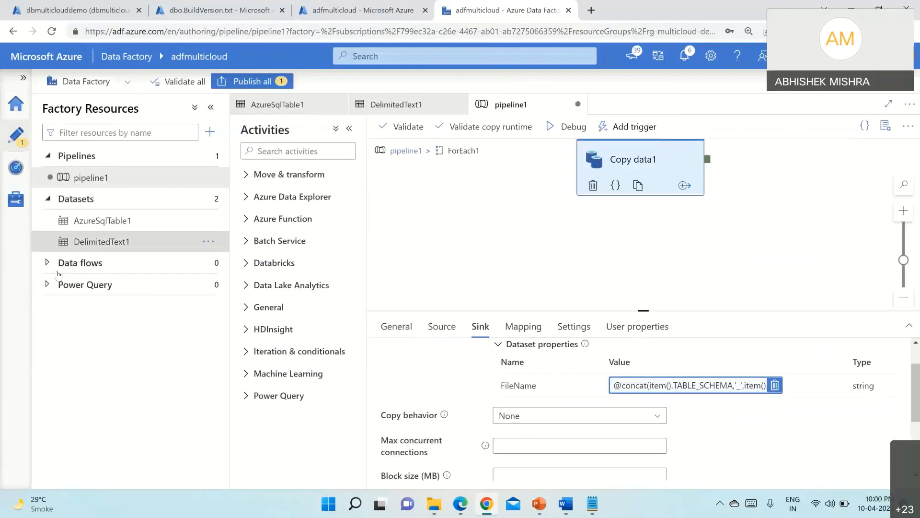
left_click(80, 242)
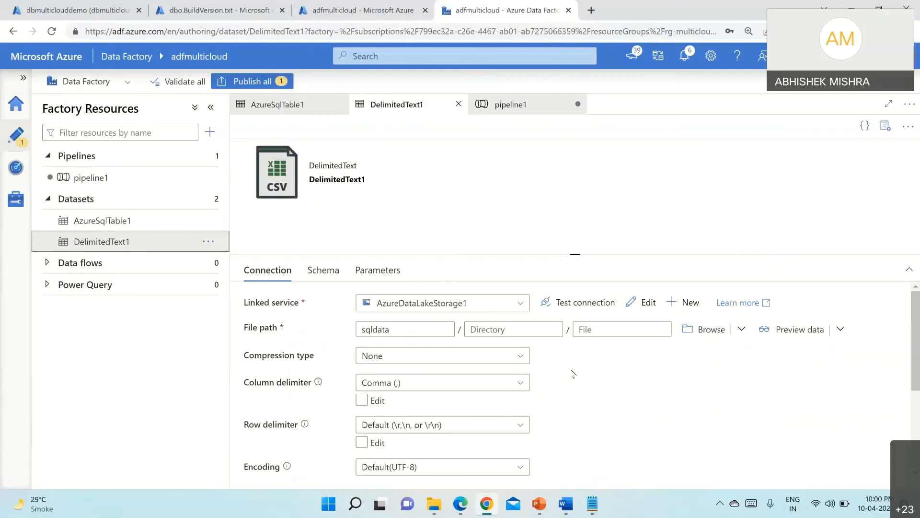
left_click(523, 383)
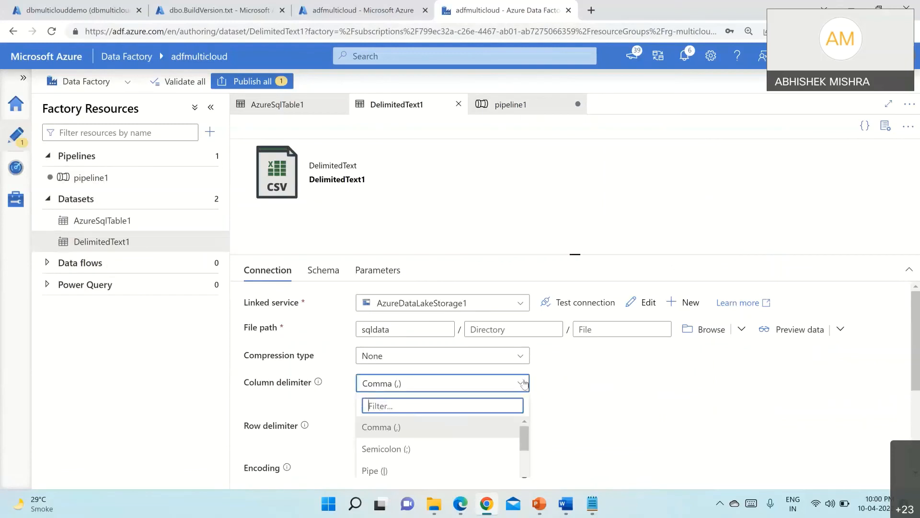
left_click(524, 382)
scroll(626, 441, "down", 2)
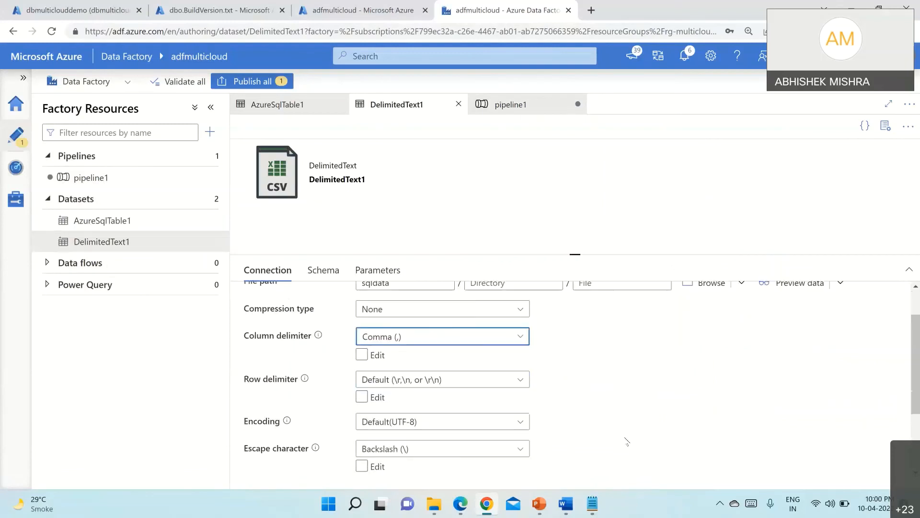
scroll(627, 440, "down", 2)
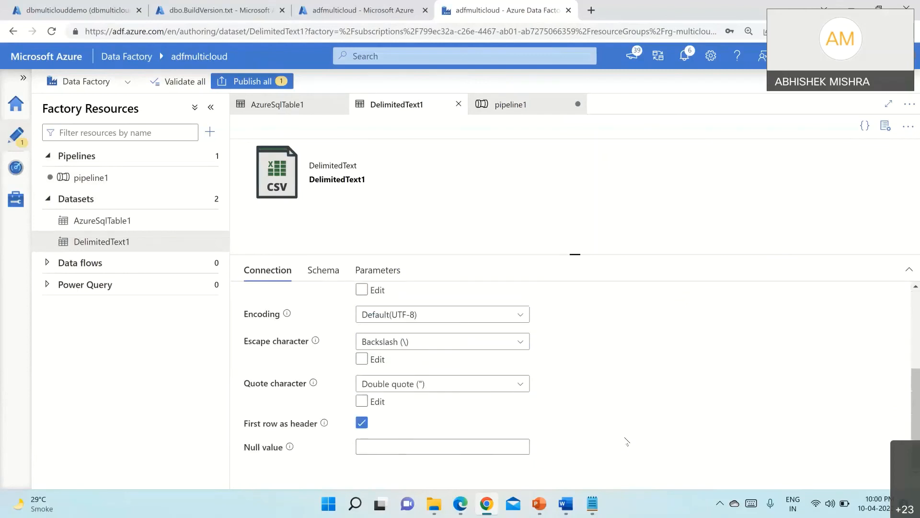
scroll(627, 441, "up", 4)
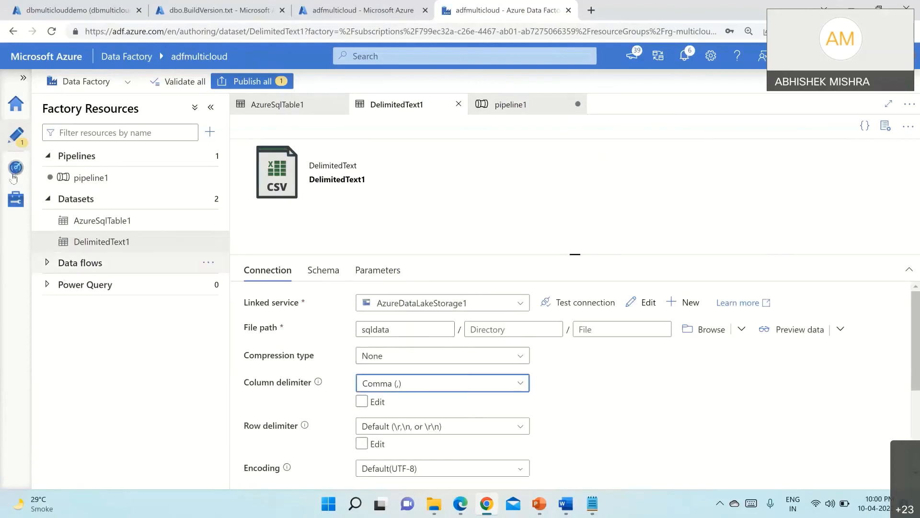
- Review the AzureDataLakeStorage1 linked service under Manage and cancel without saving
left_click(14, 200)
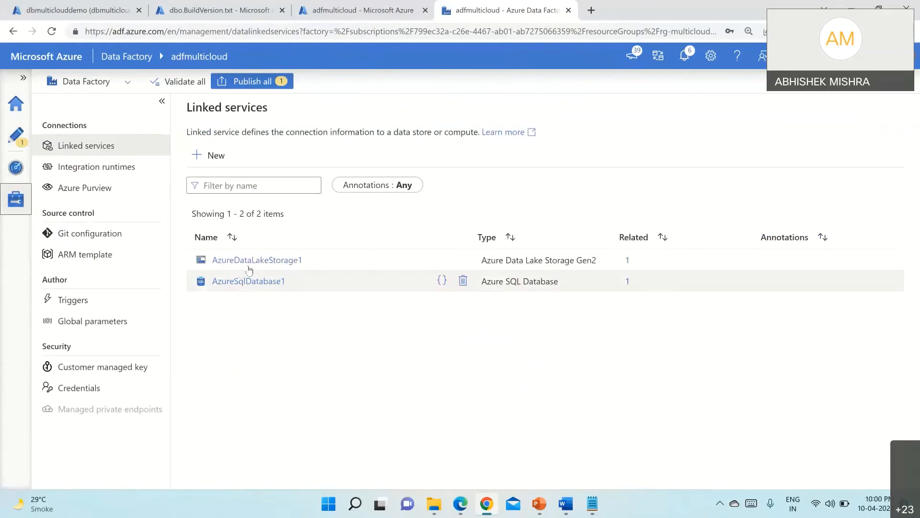
left_click(249, 261)
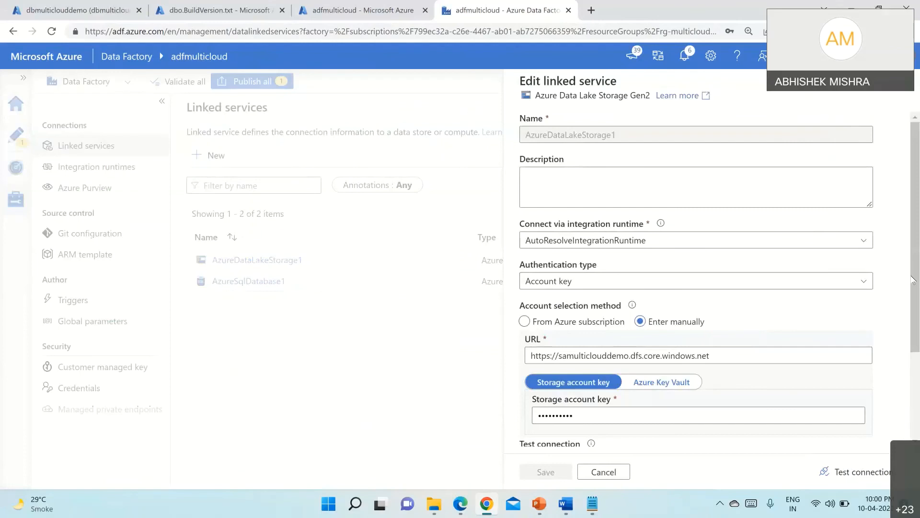
scroll(912, 279, "down", 3)
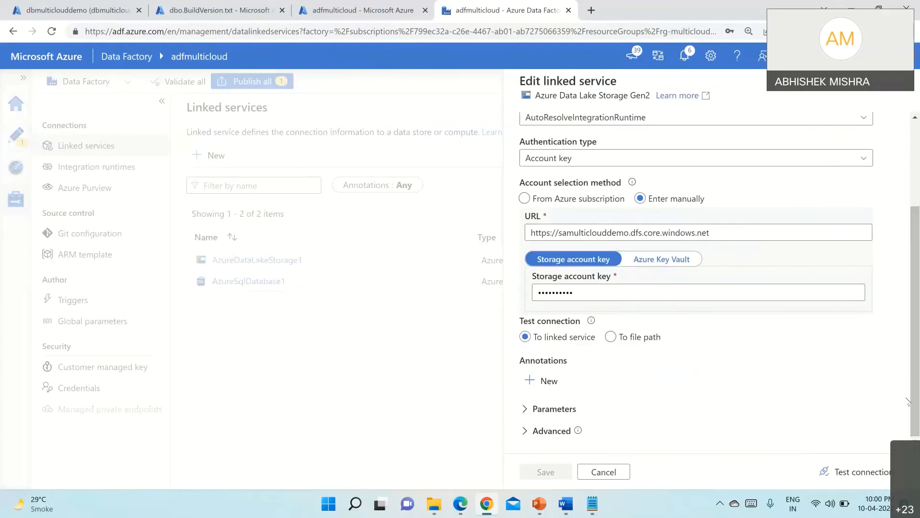
scroll(916, 402, "up", 3)
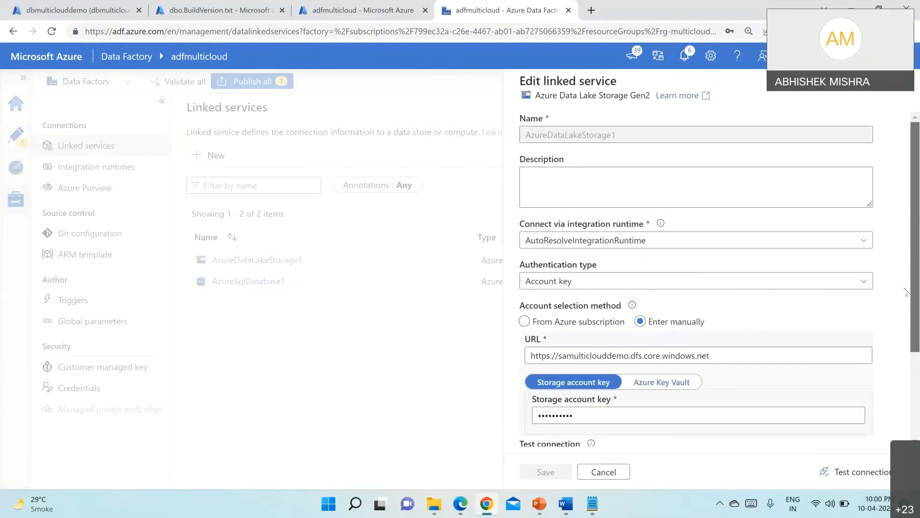
scroll(898, 261, "down", 3)
scroll(882, 257, "up", 3)
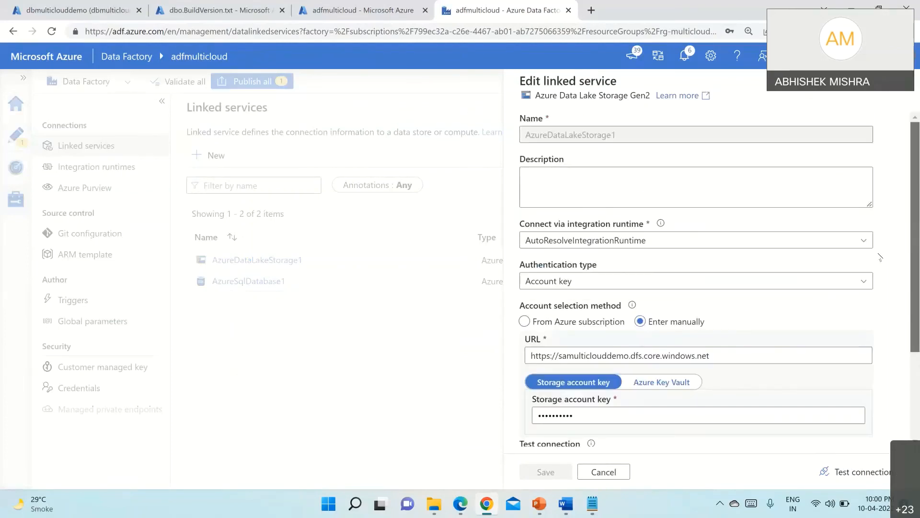
left_click(250, 14)
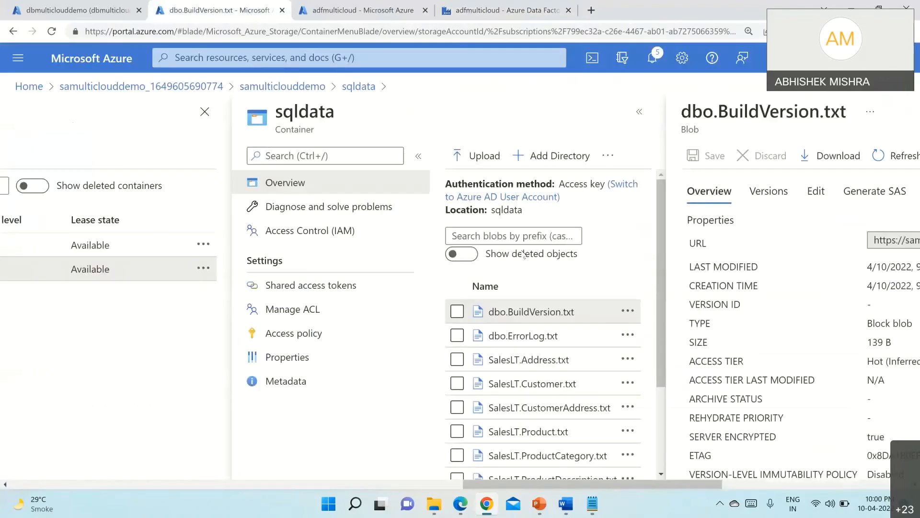
left_click(504, 10)
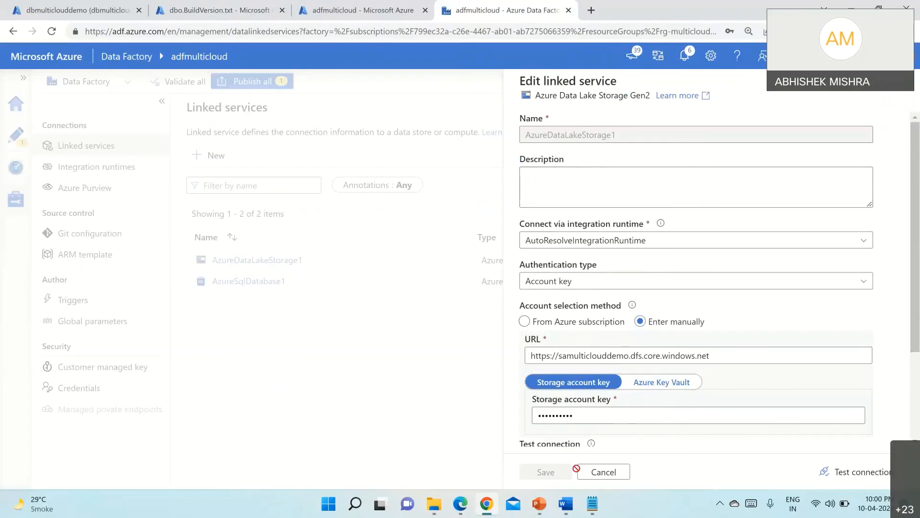
left_click(603, 472)
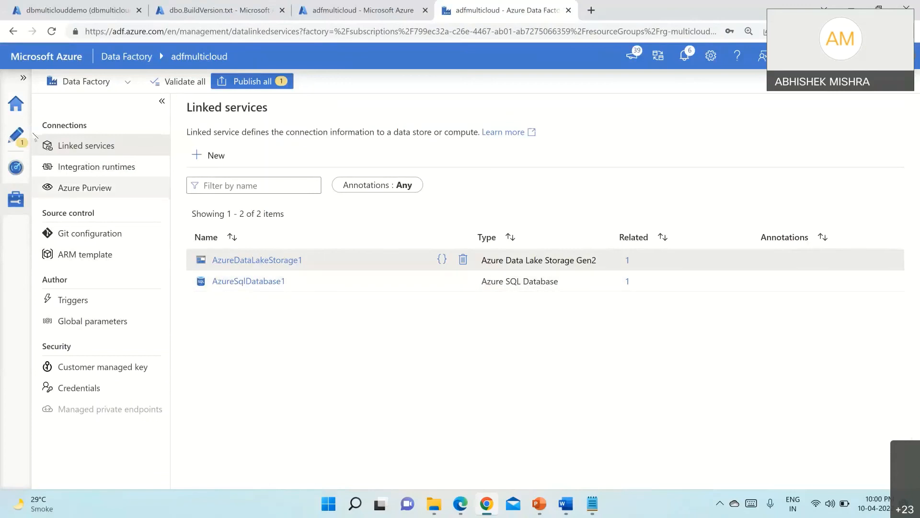
- Recheck DelimitedText1's connection settings, keeping Backslash as the escape character
left_click(17, 135)
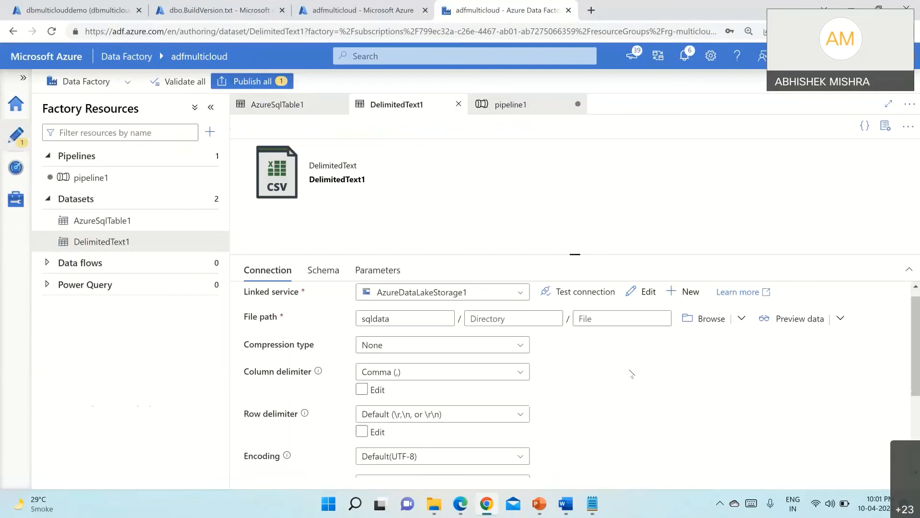
scroll(632, 373, "down", 2)
scroll(631, 374, "down", 1)
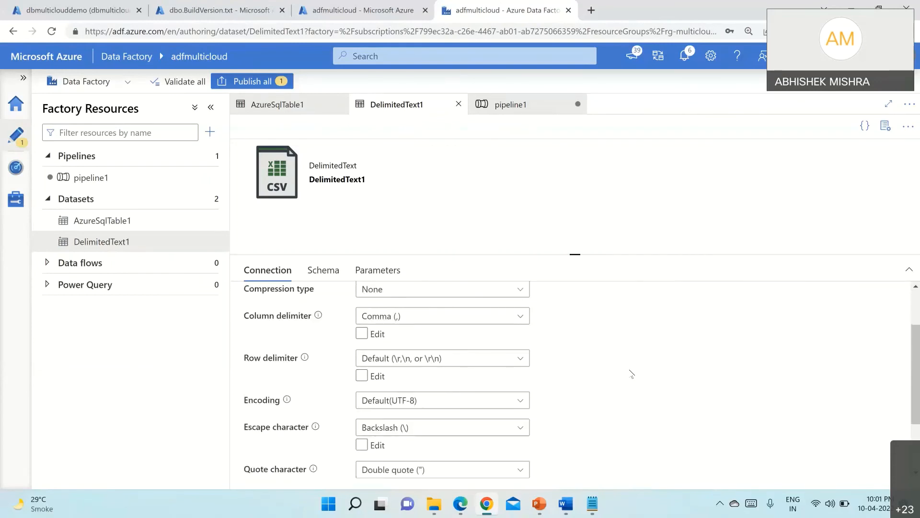
scroll(631, 374, "down", 1)
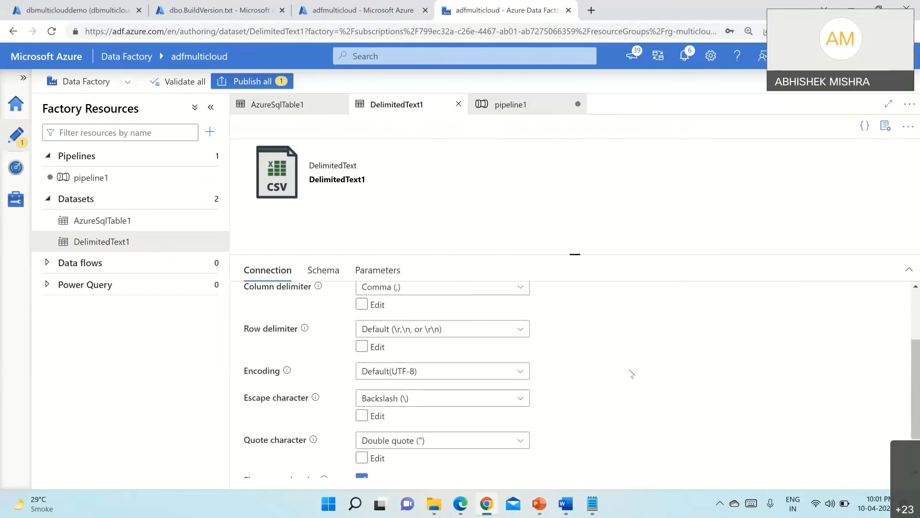
scroll(631, 373, "down", 2)
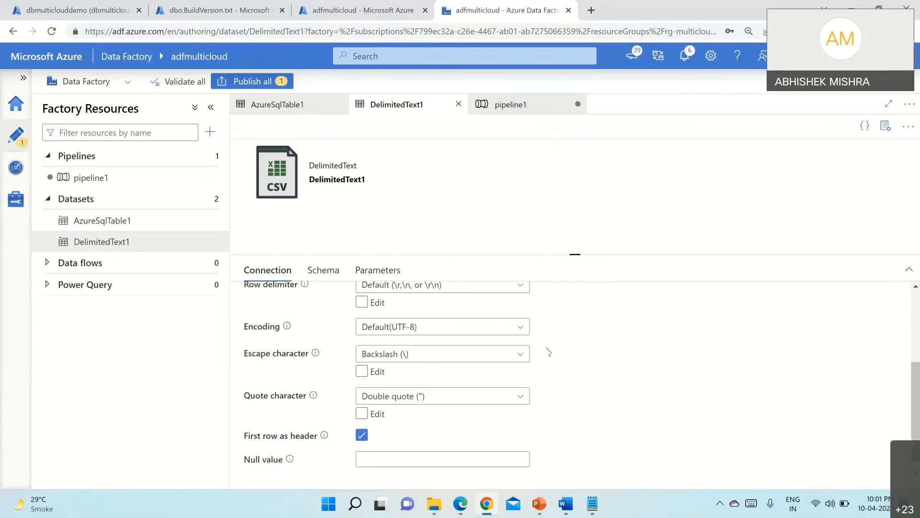
left_click(525, 354)
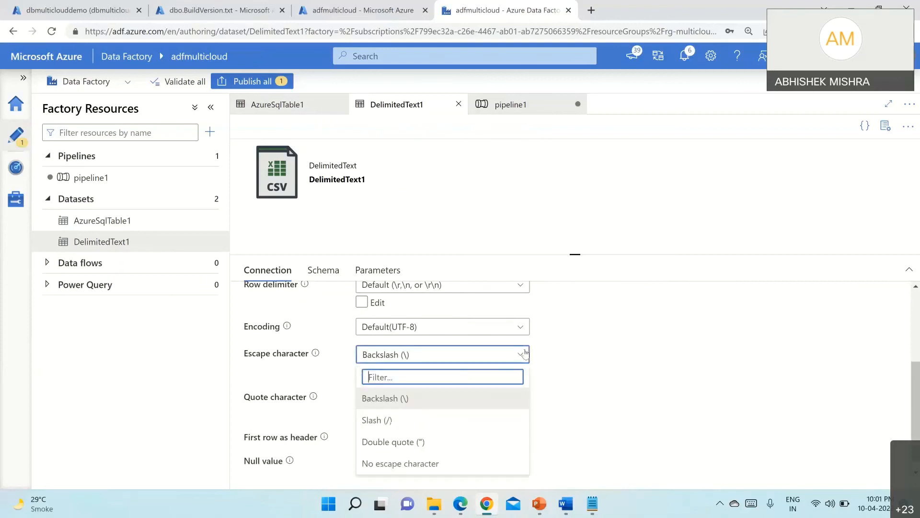
left_click(611, 383)
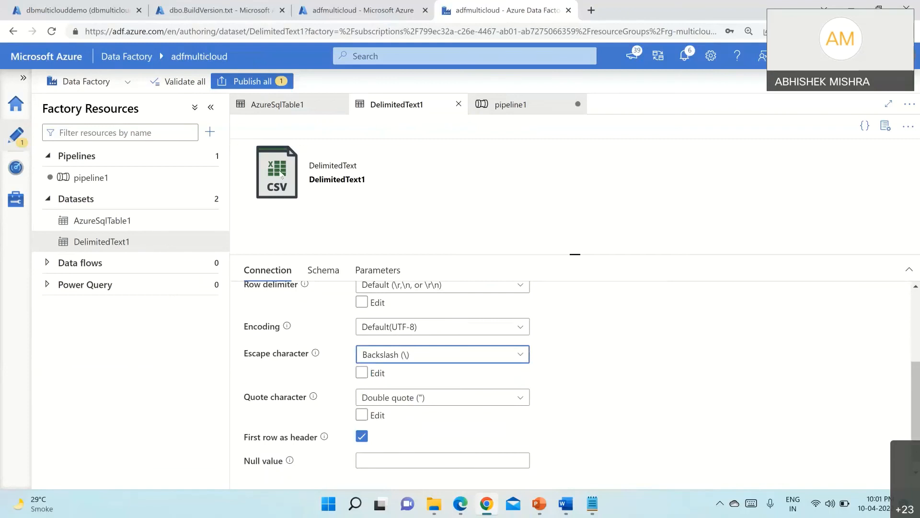
- Go back to the pipeline1 canvas showing LookupSQLTableNames feeding ForEach1
scroll(607, 408, "down", 1)
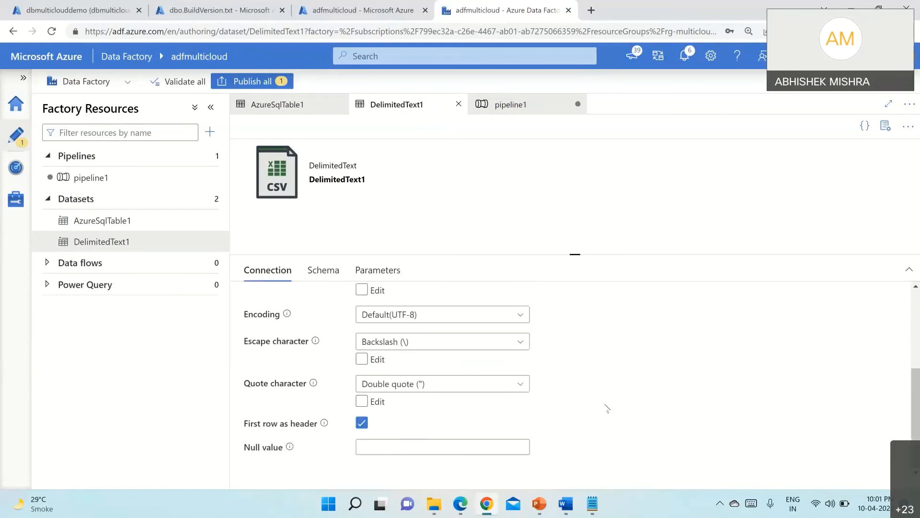
scroll(607, 408, "up", 5)
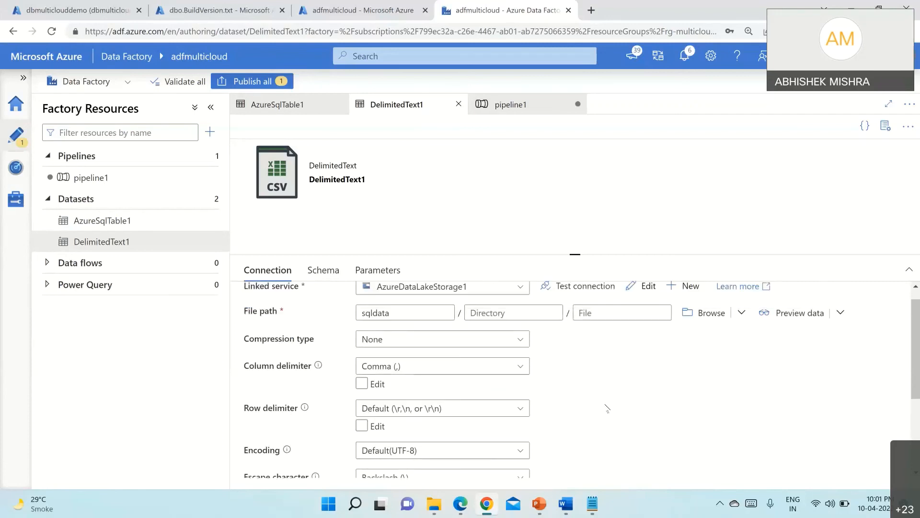
scroll(607, 408, "down", 5)
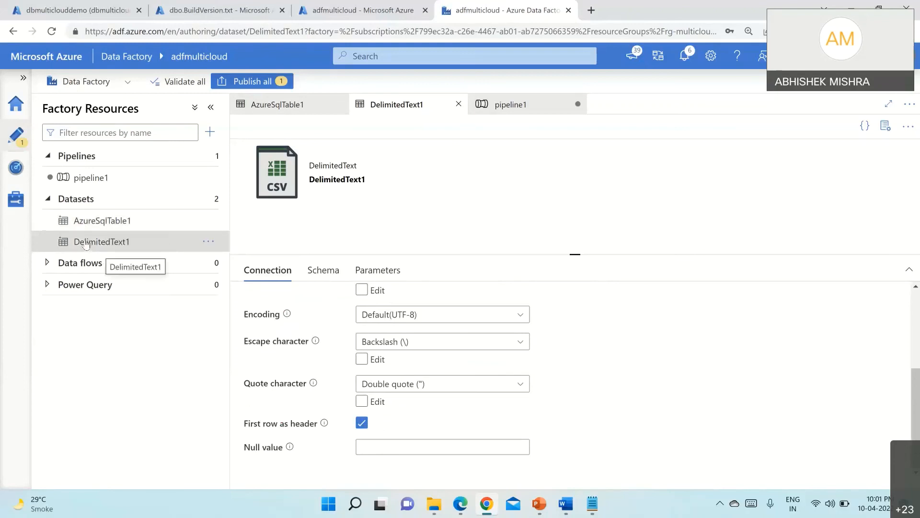
left_click(120, 244)
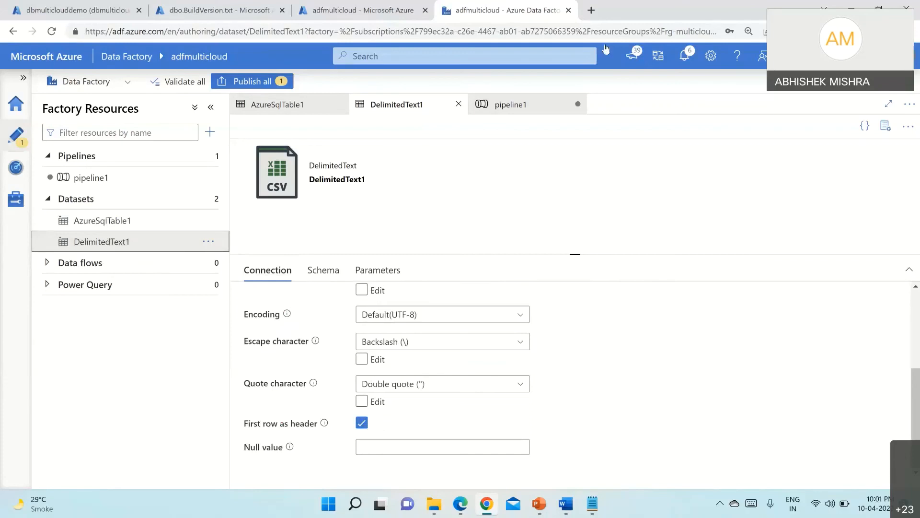
left_click(517, 105)
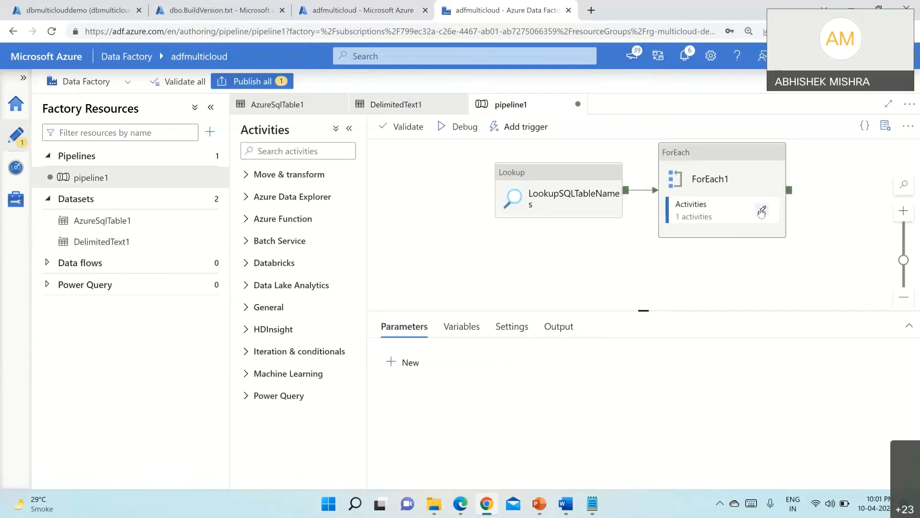
- Change the Copy data1 sink file extension inside ForEach1 from .txt to .csv
left_click(762, 212)
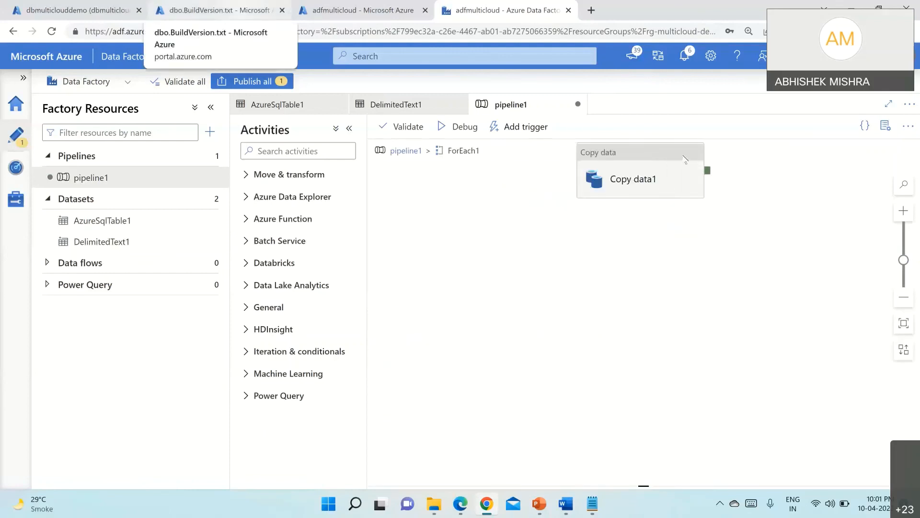
left_click(645, 182)
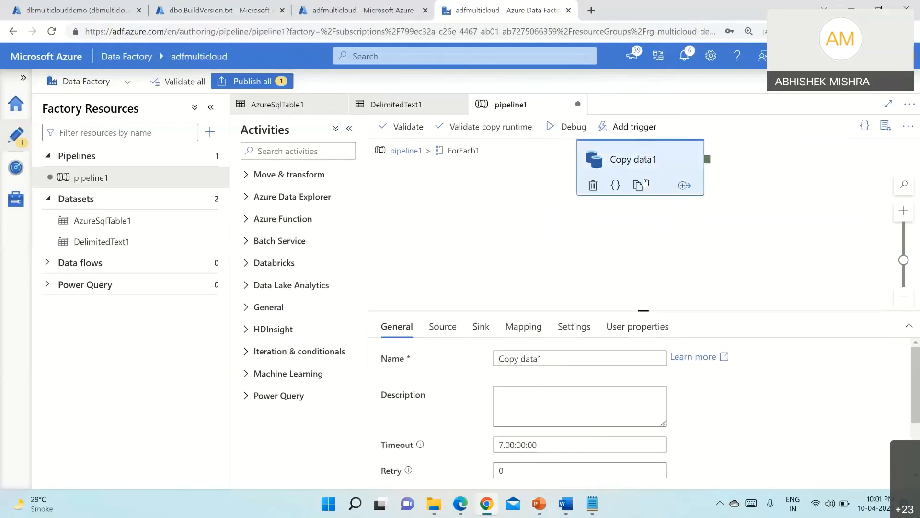
left_click(482, 330)
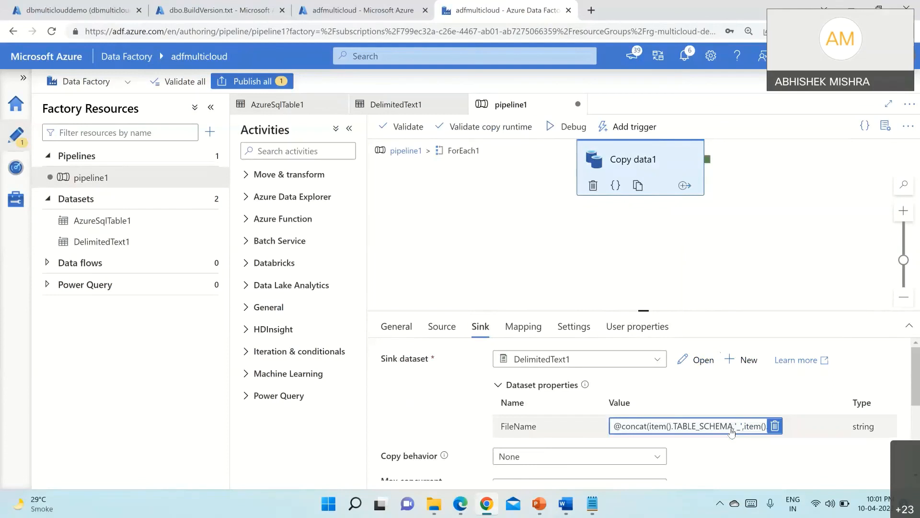
scroll(732, 431, "down", 5)
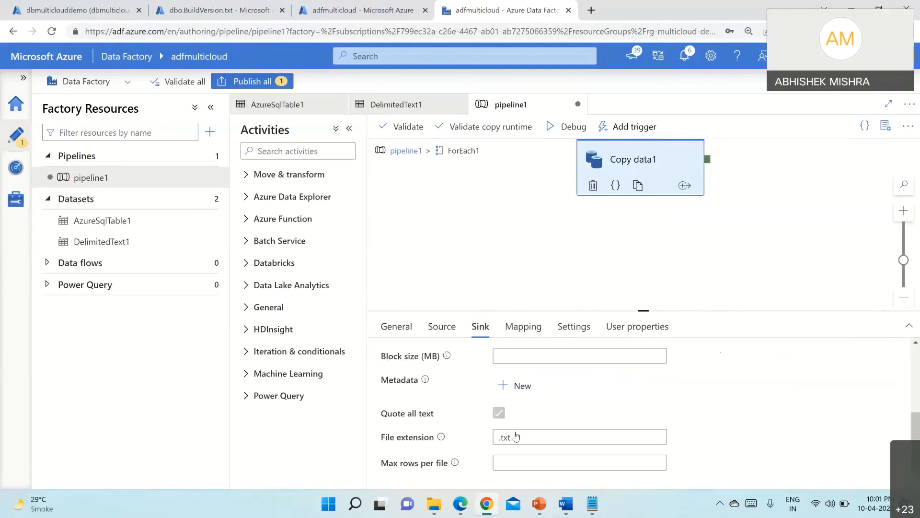
left_click_drag(508, 436, 493, 437)
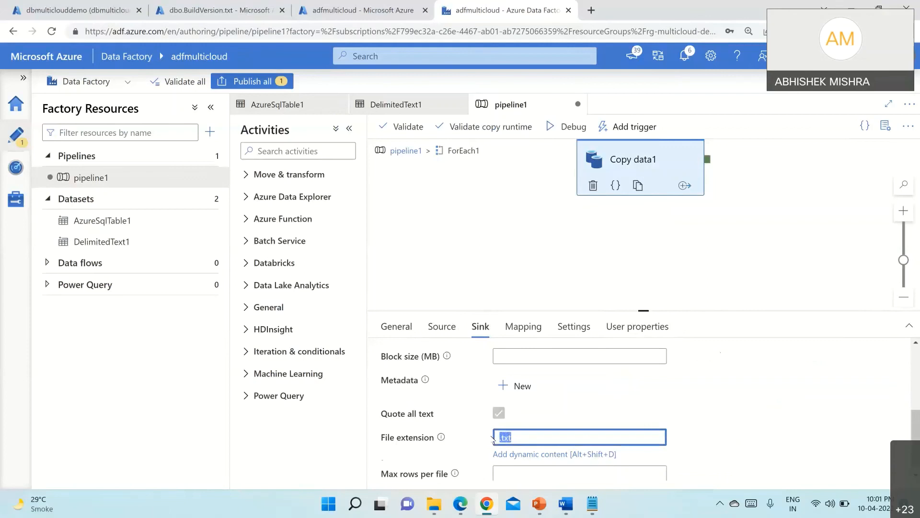
type(".csv")
left_click(719, 438)
- Publish all pending pipeline1 changes and confirm the publish review
scroll(719, 439, "up", 5)
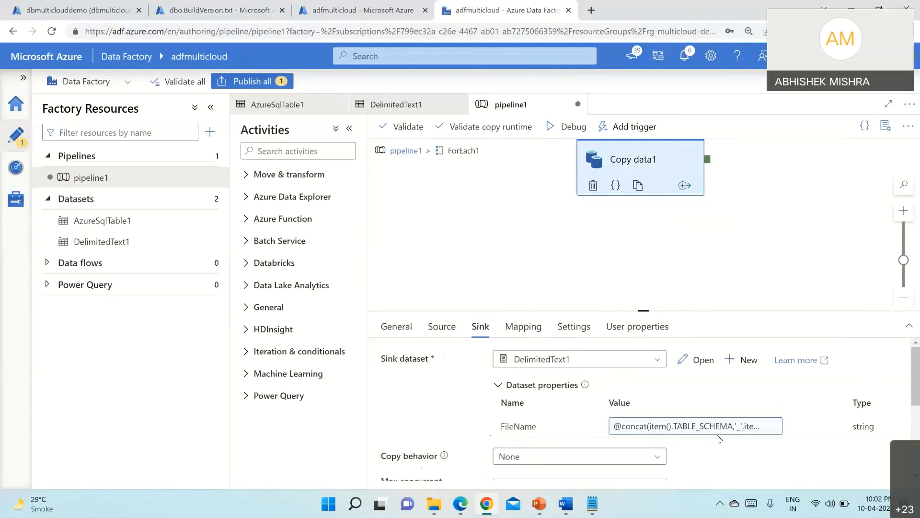
scroll(719, 439, "down", 5)
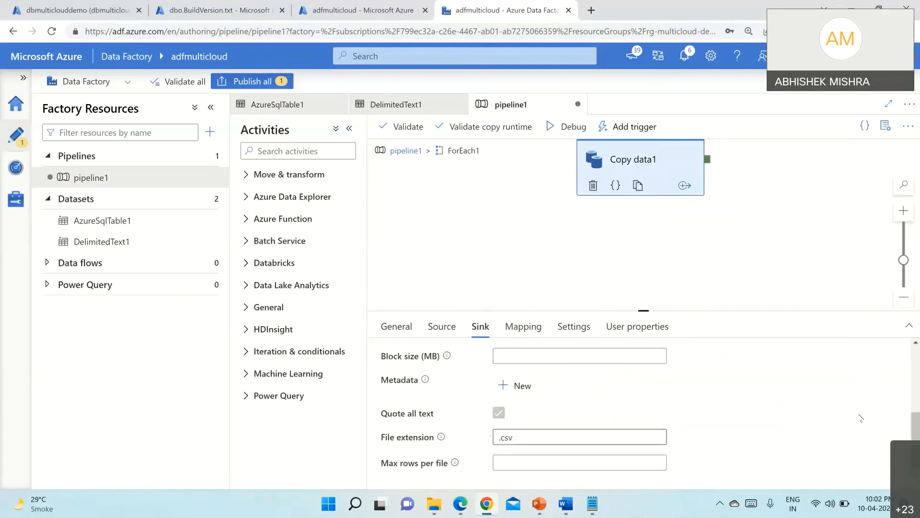
scroll(861, 418, "up", 5)
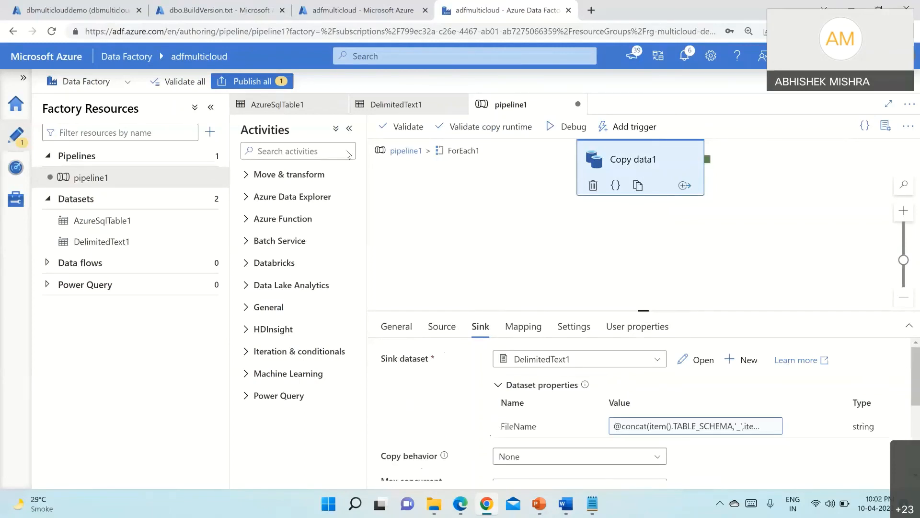
left_click(245, 82)
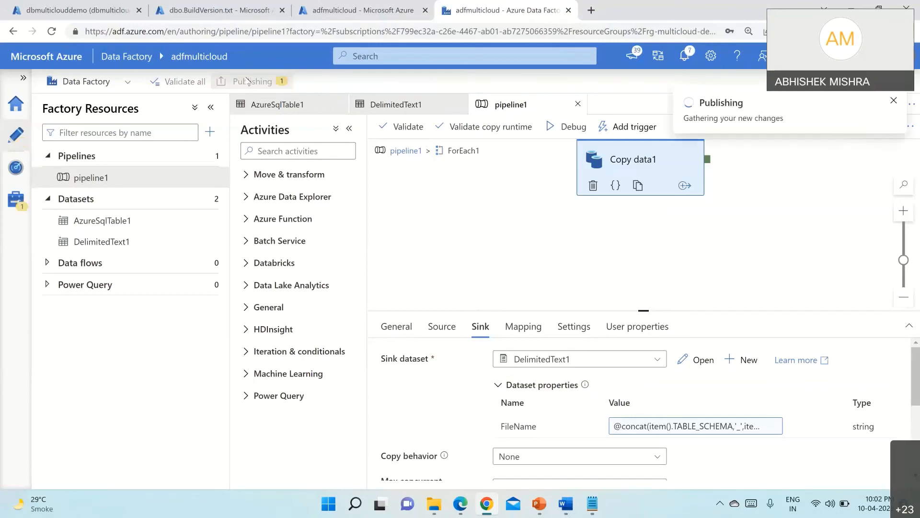
left_click(540, 469)
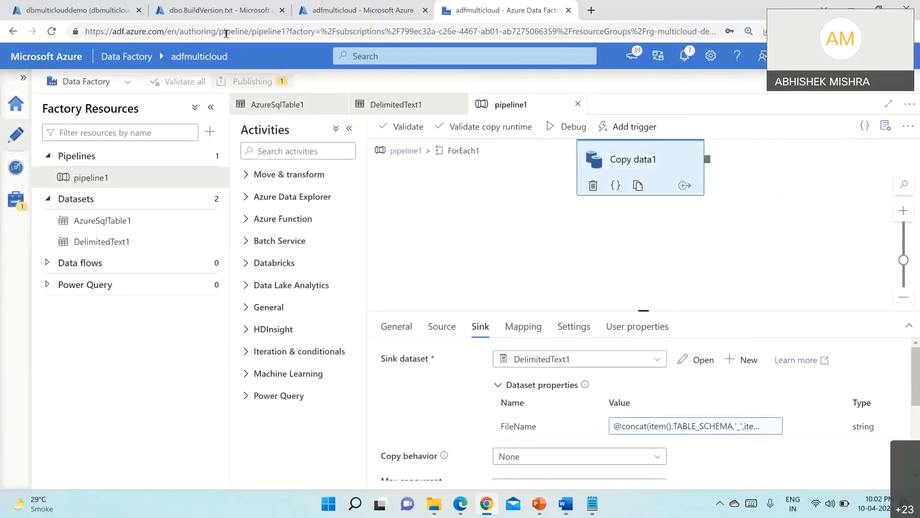
- Browse the sqldata container's full blob list, then return to Data Factory Studio
left_click(221, 8)
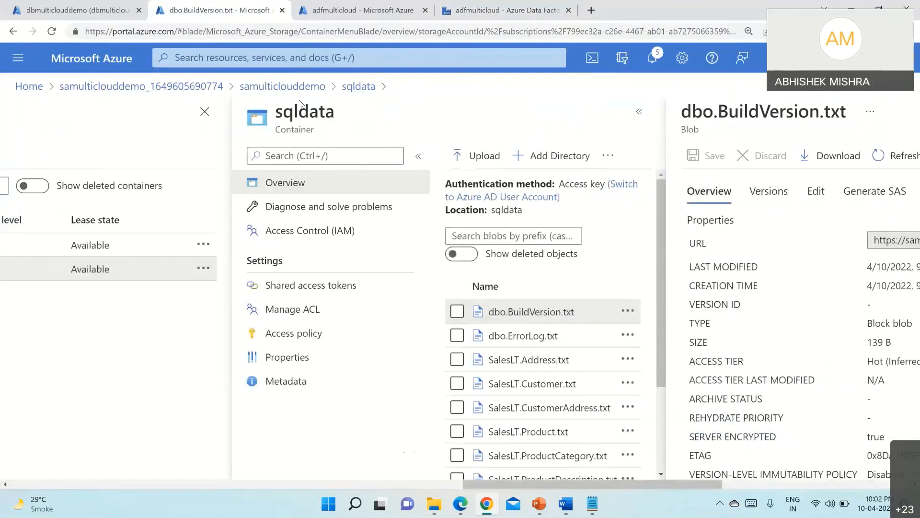
left_click(357, 87)
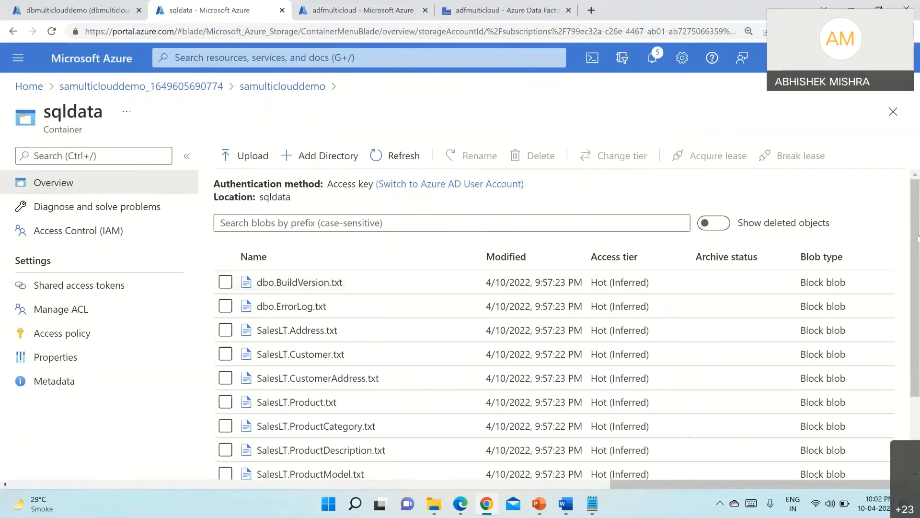
scroll(917, 370, "down", 3)
left_click_drag(917, 370, 916, 287)
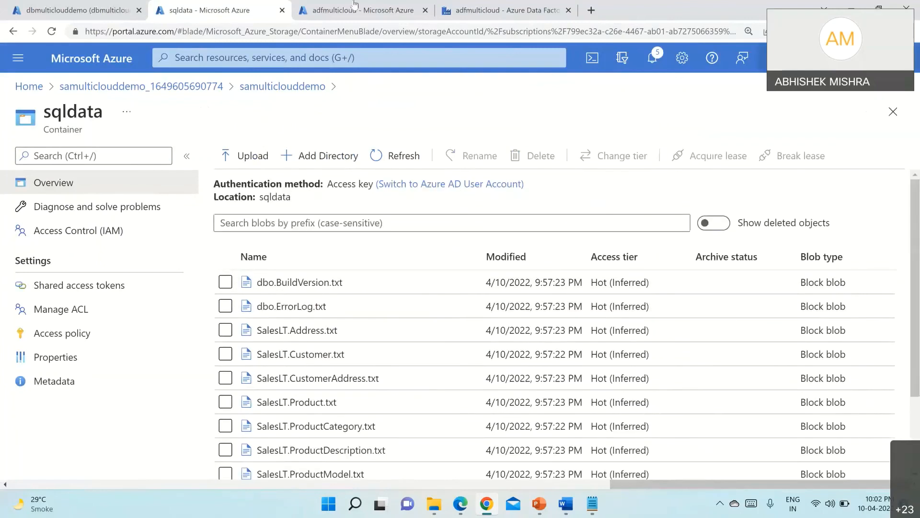
left_click(558, 15)
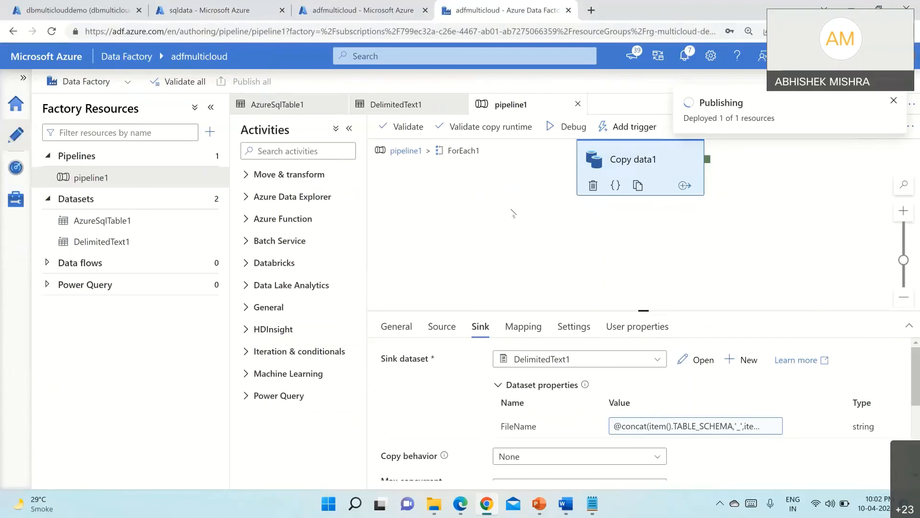
- Trigger pipeline1 to run now and confirm the run
left_click(637, 126)
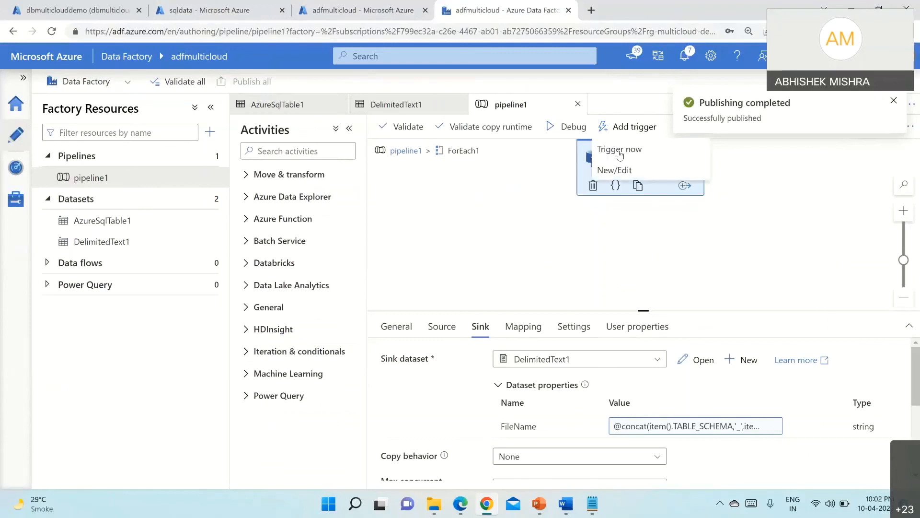
left_click(619, 151)
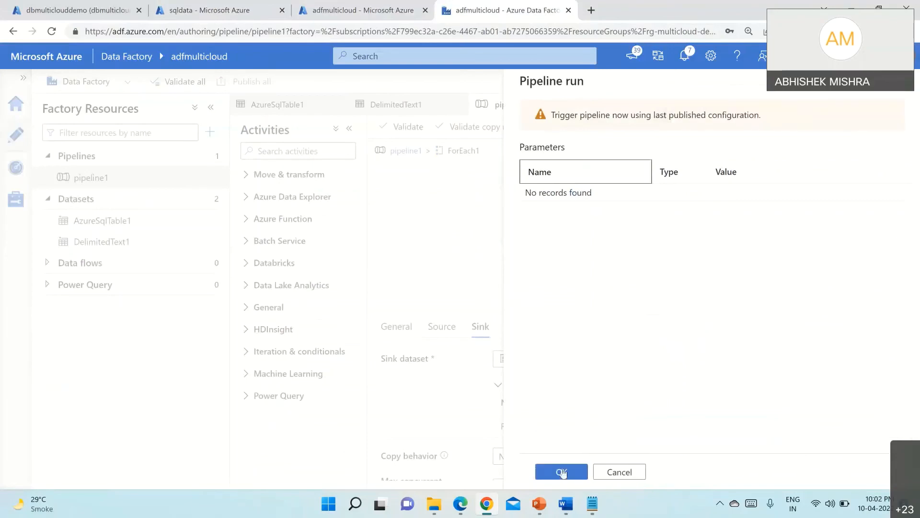
left_click(562, 473)
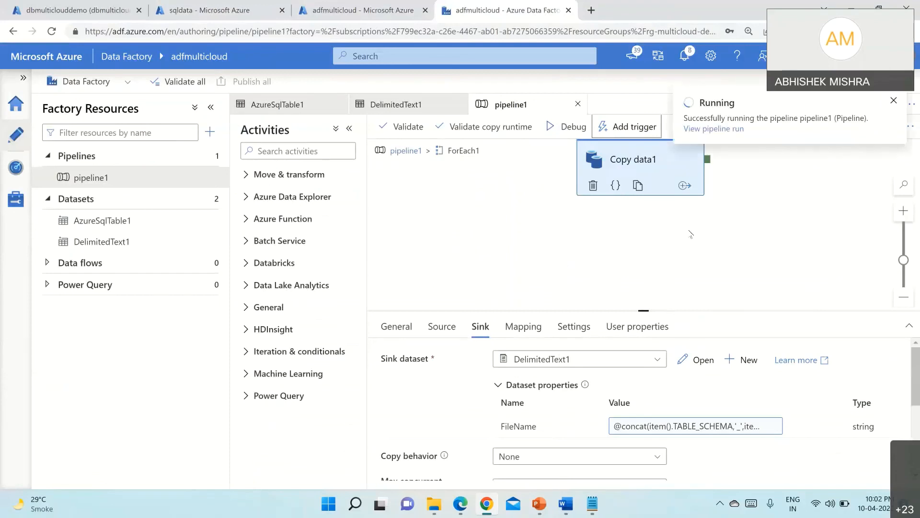
- Refresh the pipeline run view to check that LookupSQLTableNames, ForEach1 and Copy data1 succeeded
left_click(727, 129)
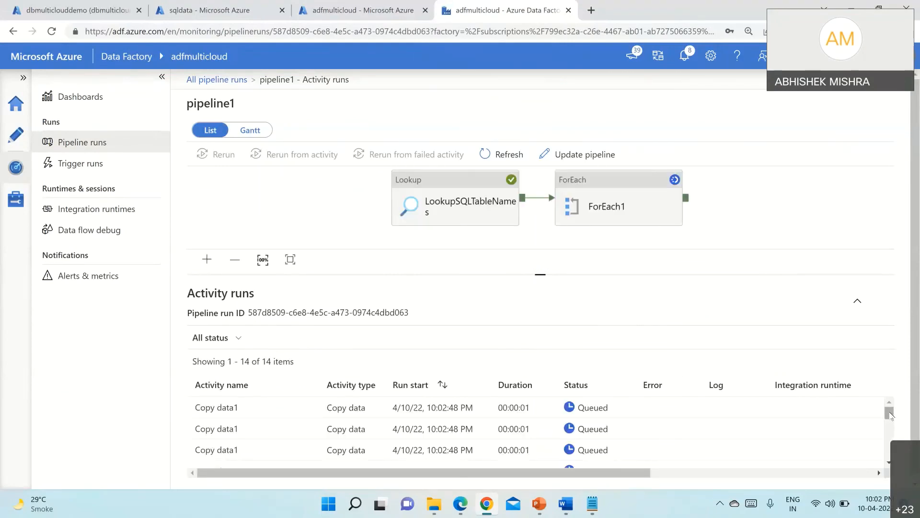
scroll(541, 432, "down", 5)
left_click(509, 154)
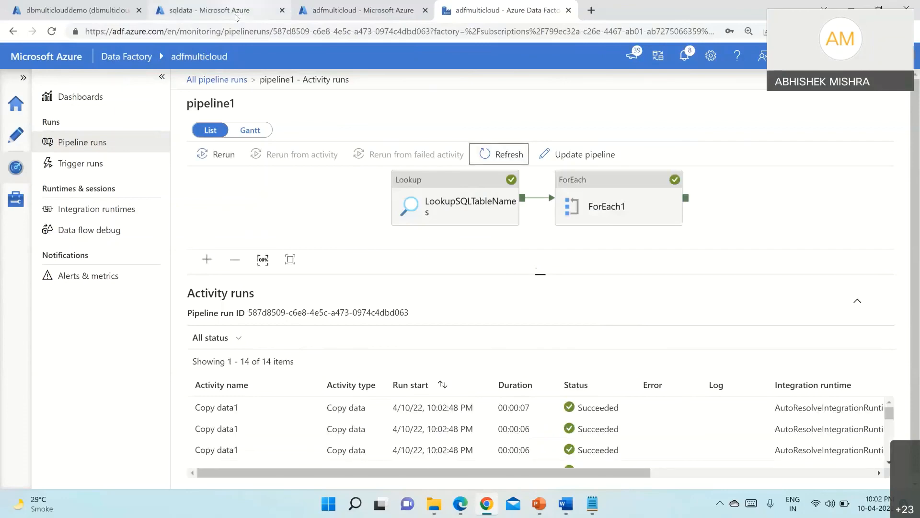
- Refresh the sqldata container to list new .csv files such as dbo.BuildVersion.csv beside the .txt files
left_click(237, 17)
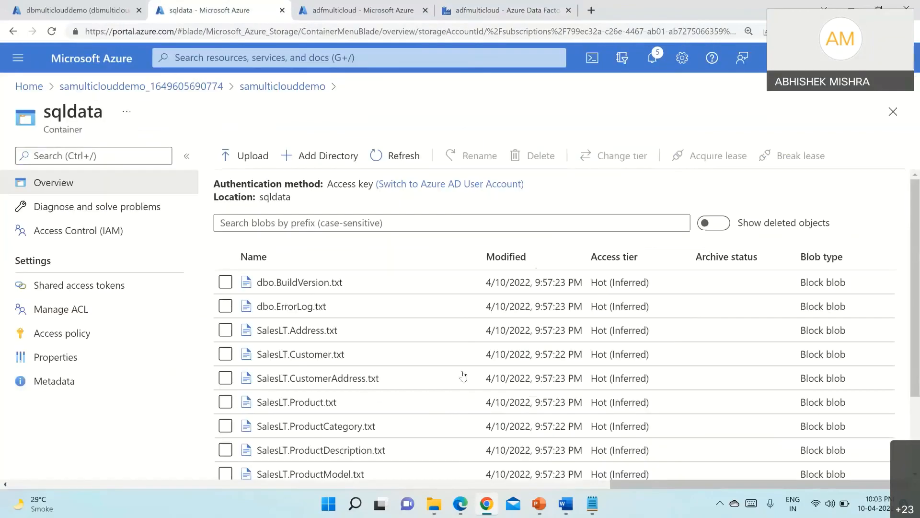
scroll(462, 375, "down", 2)
scroll(460, 400, "up", 2)
left_click(388, 158)
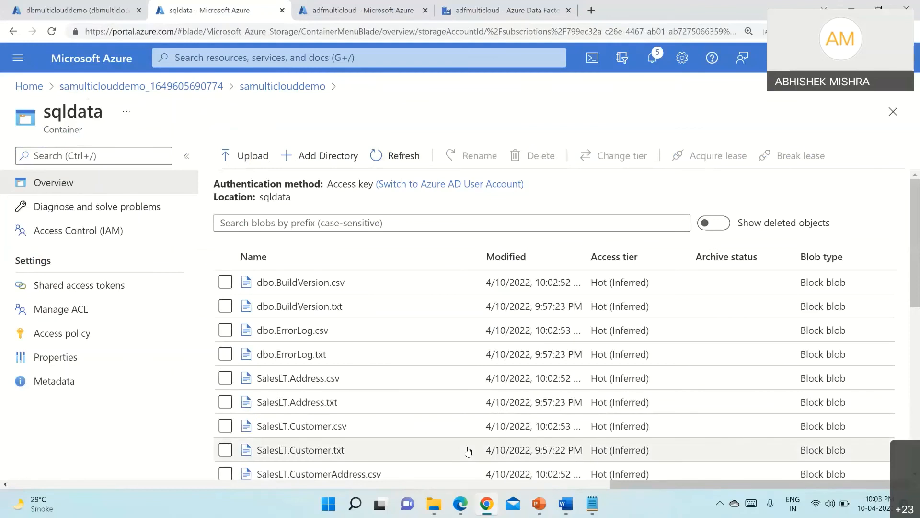
scroll(468, 450, "down", 10)
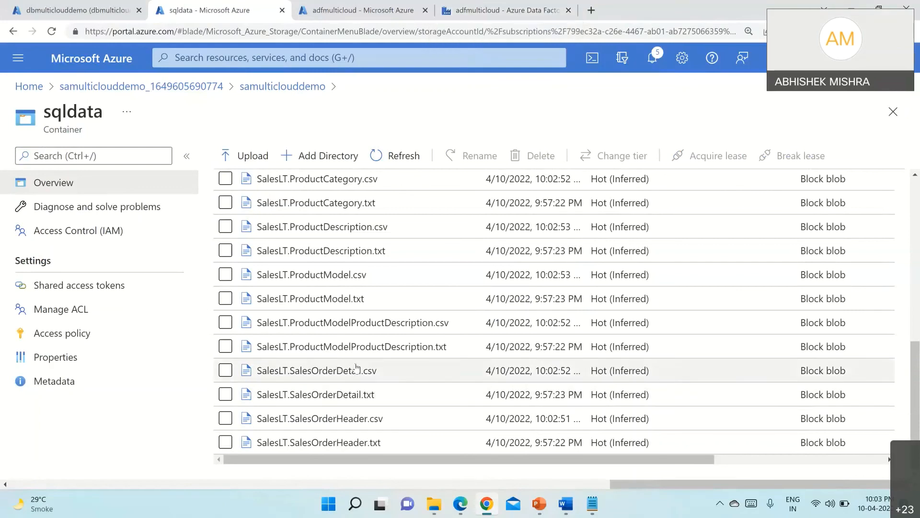
scroll(352, 389, "up", 10)
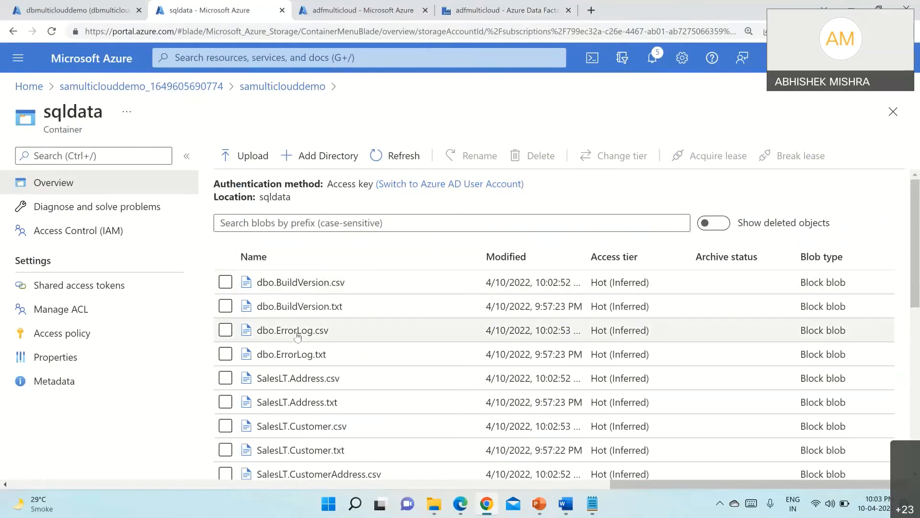
scroll(297, 331, "down", 1)
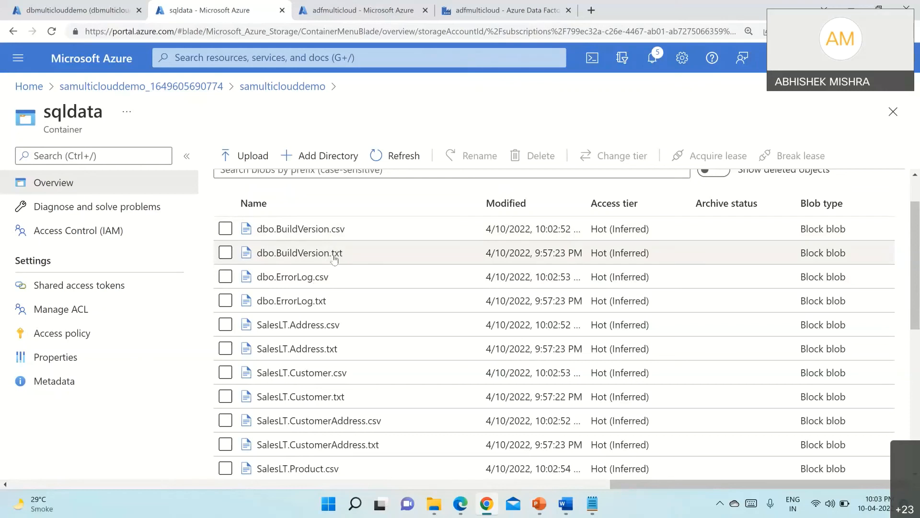
- Download SalesLT.Address.csv from the sqldata container and open the downloaded file
left_click(309, 326)
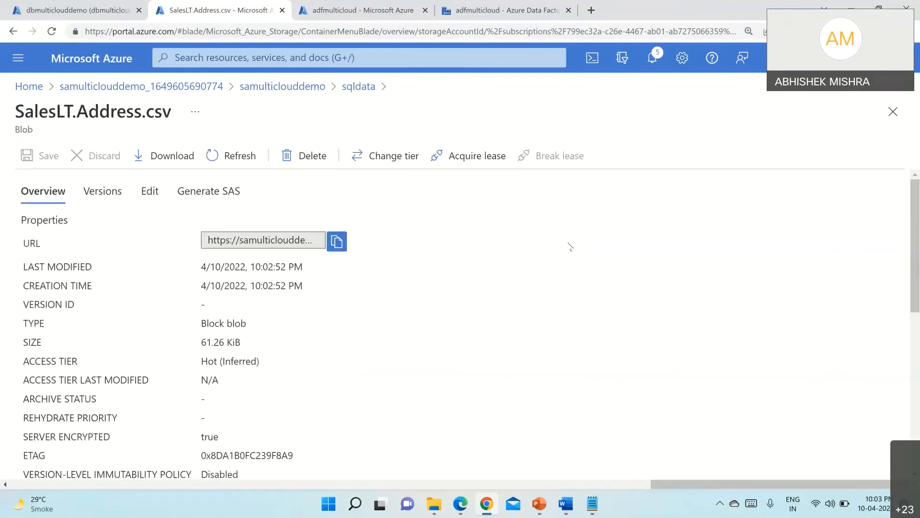
left_click(163, 156)
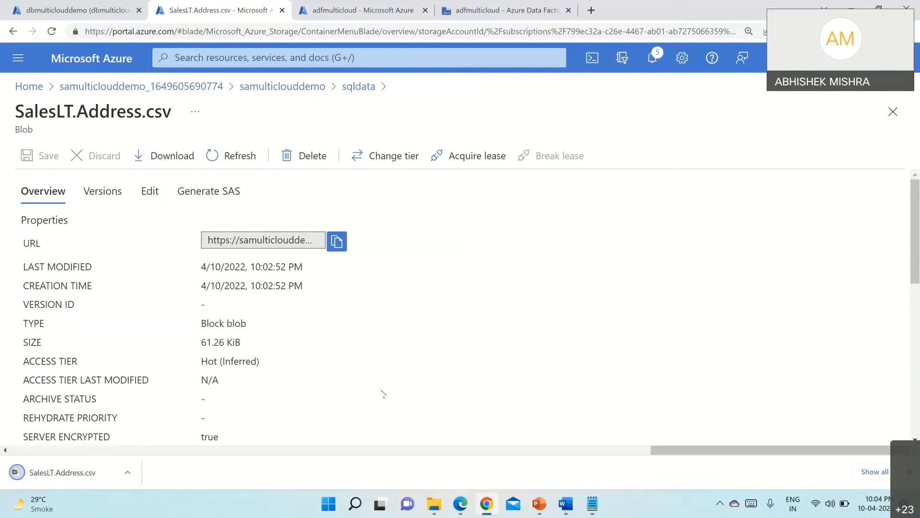
left_click(53, 474)
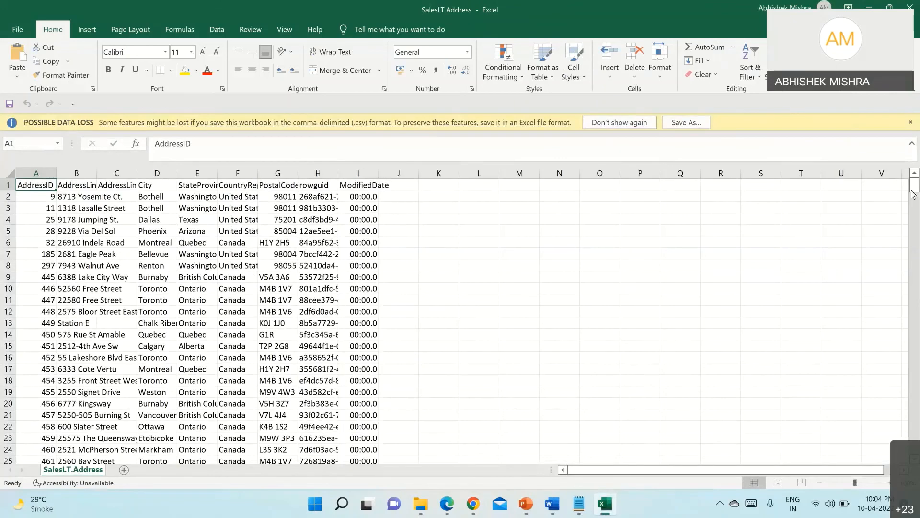
- Scroll through the SalesLT.Address rows in Excel, then minimise Excel
left_click_drag(916, 190, 917, 120)
left_click(872, 7)
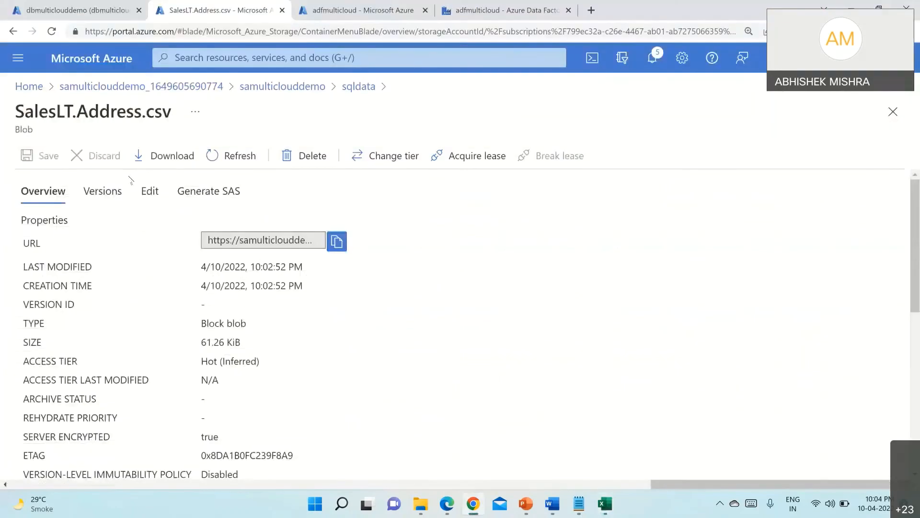
- Run select * from [SalesLT].[Address] in the query editor and scroll through the returned rows
left_click(105, 8)
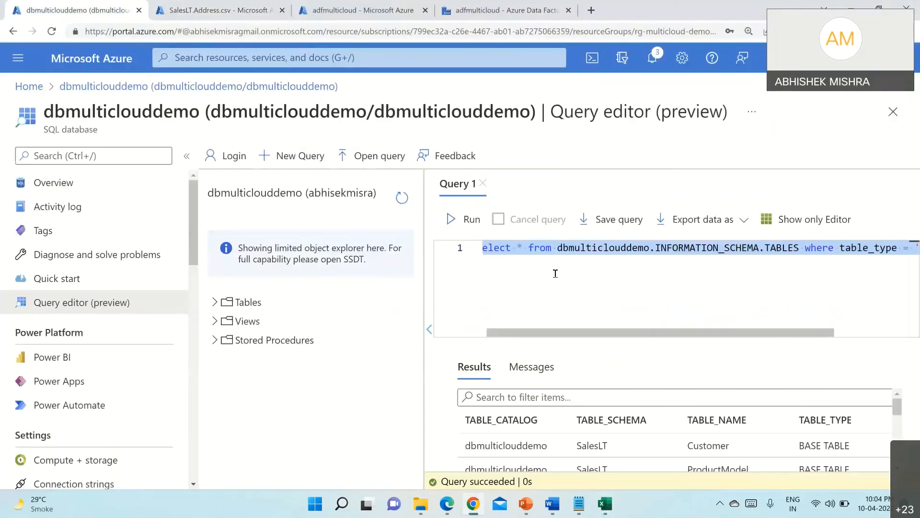
key("BackSpace")
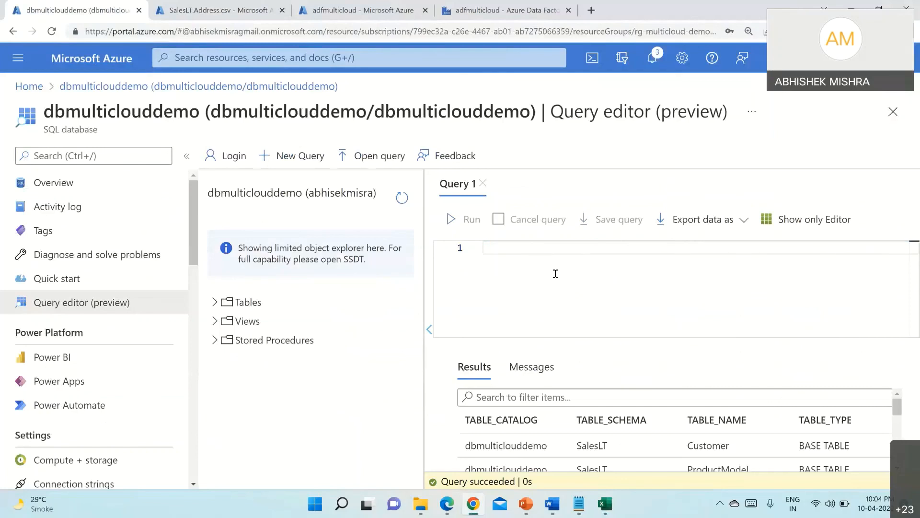
type("select ")
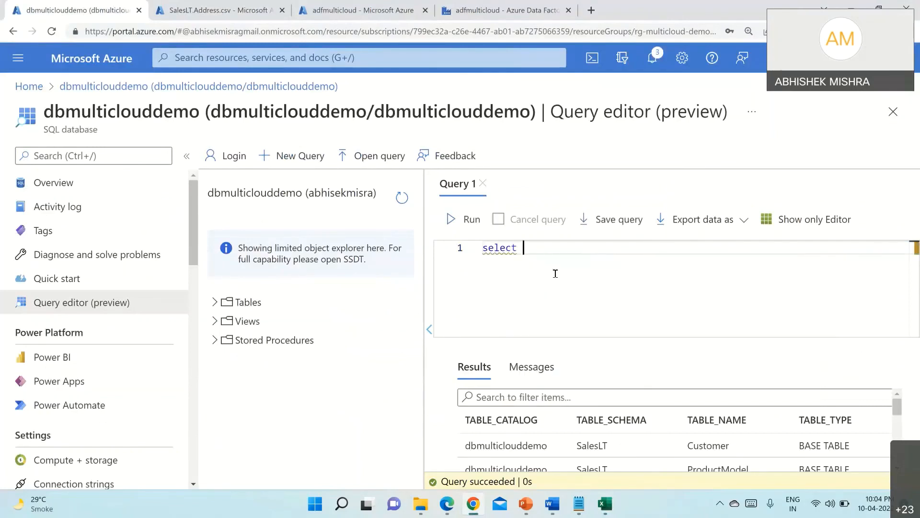
type("* from SALES")
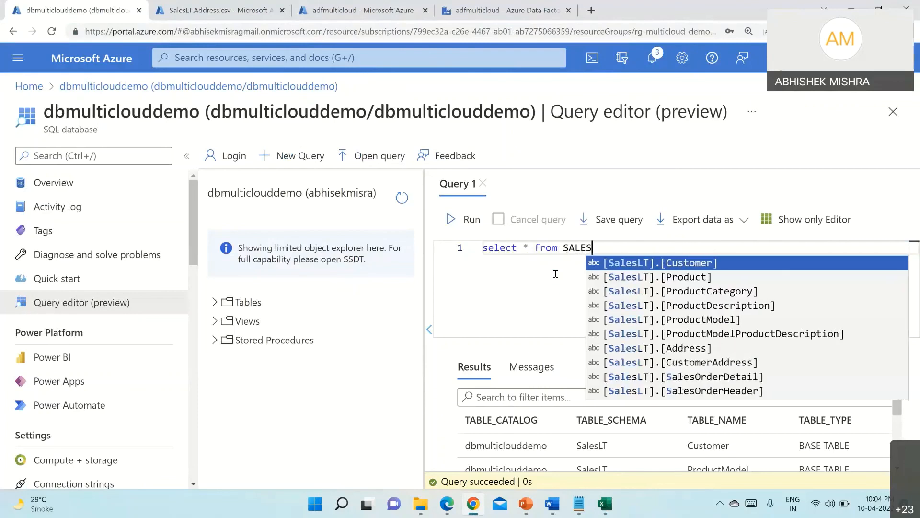
type("LT")
left_click(687, 349)
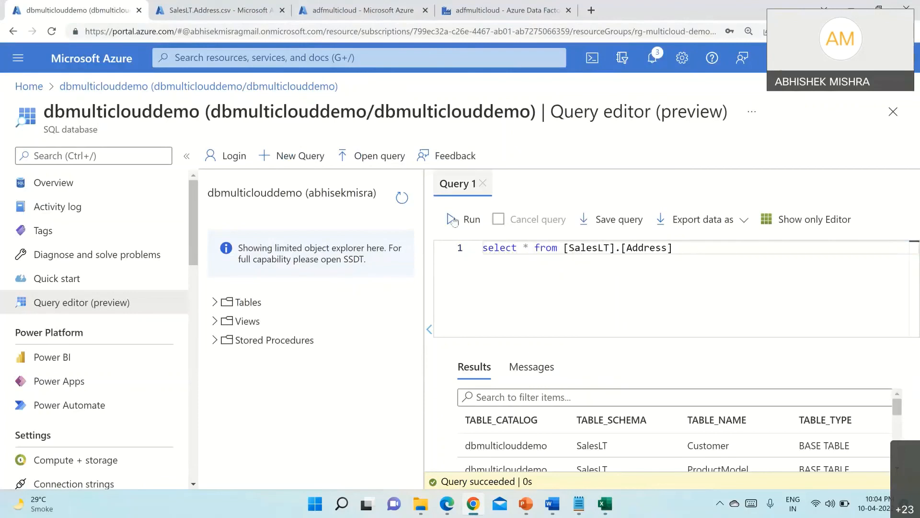
key("ctrl+Return")
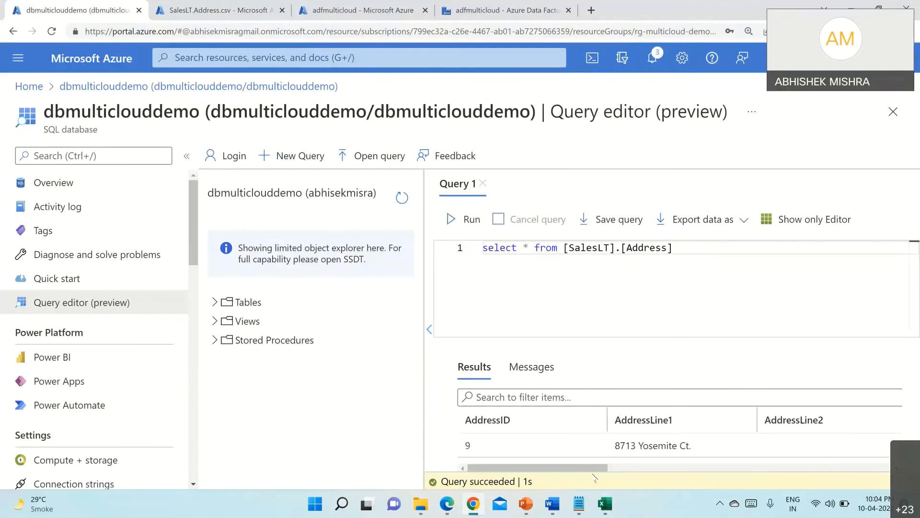
scroll(748, 437, "right", 5)
scroll(814, 450, "right", 3)
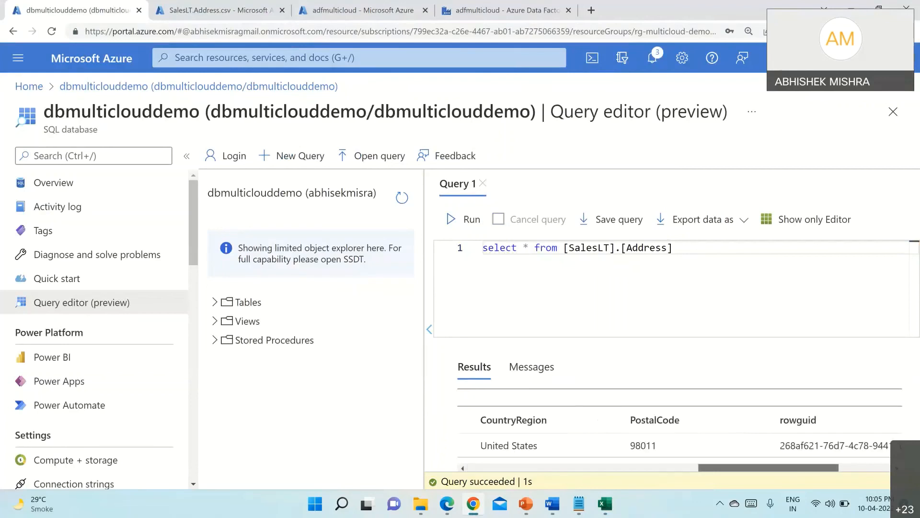
left_click_drag(815, 467, 537, 468)
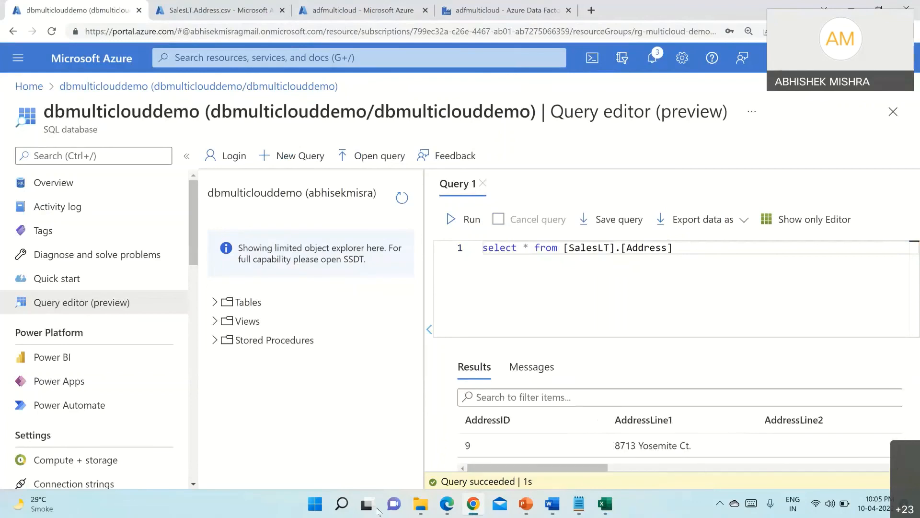
left_click(524, 509)
- Move from the Implementation – Demo slide back to The use case slide of the deck
left_click(81, 432)
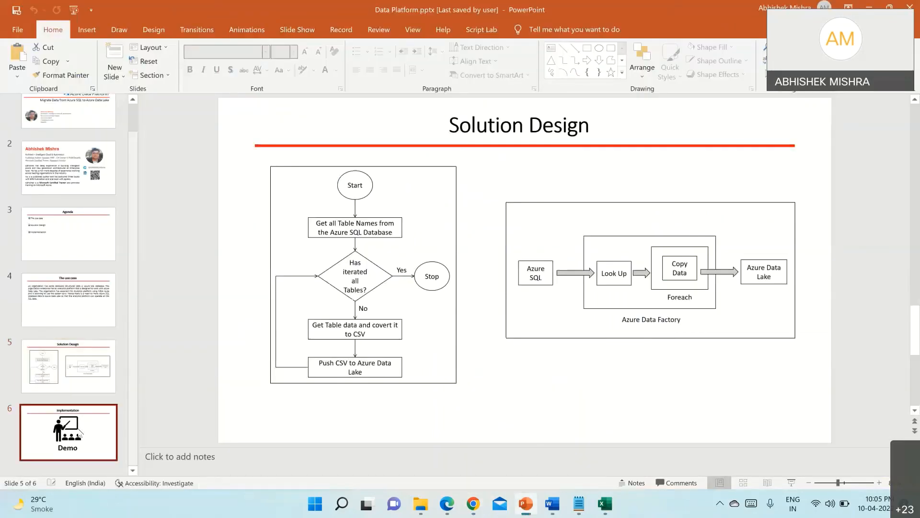
left_click(82, 308)
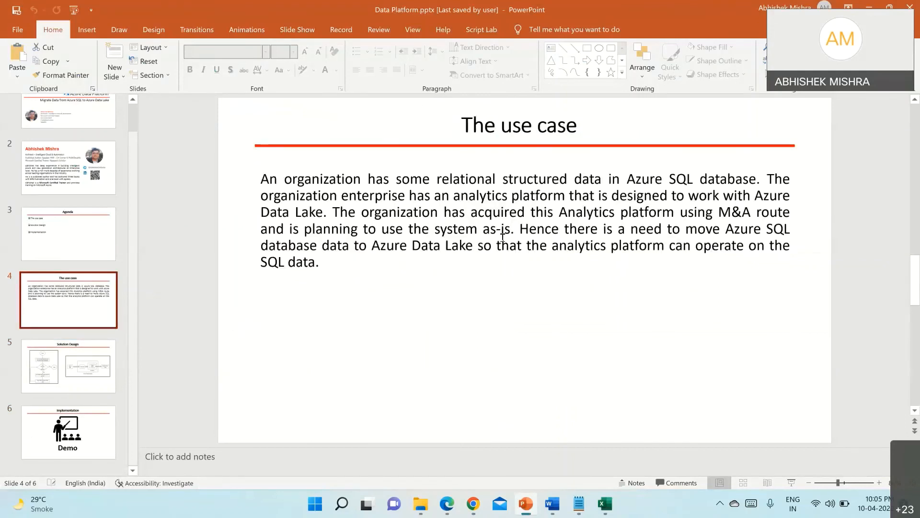
left_click(63, 173)
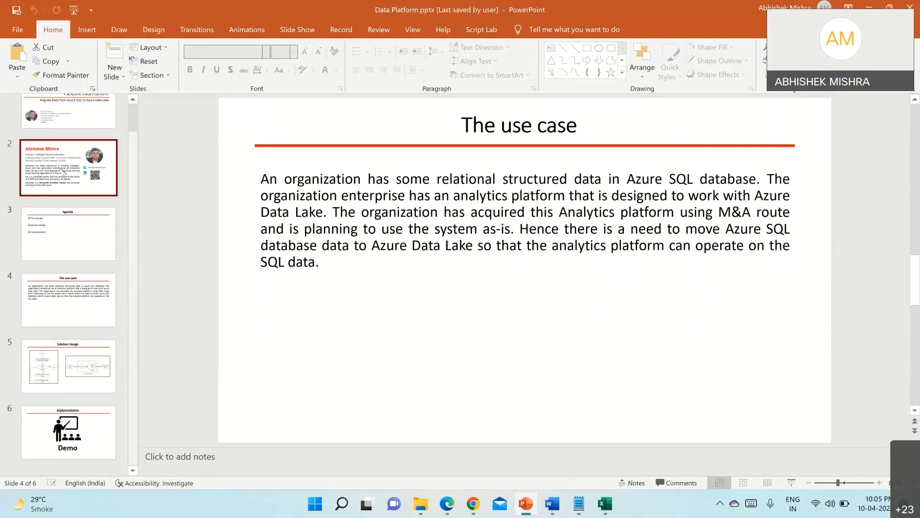